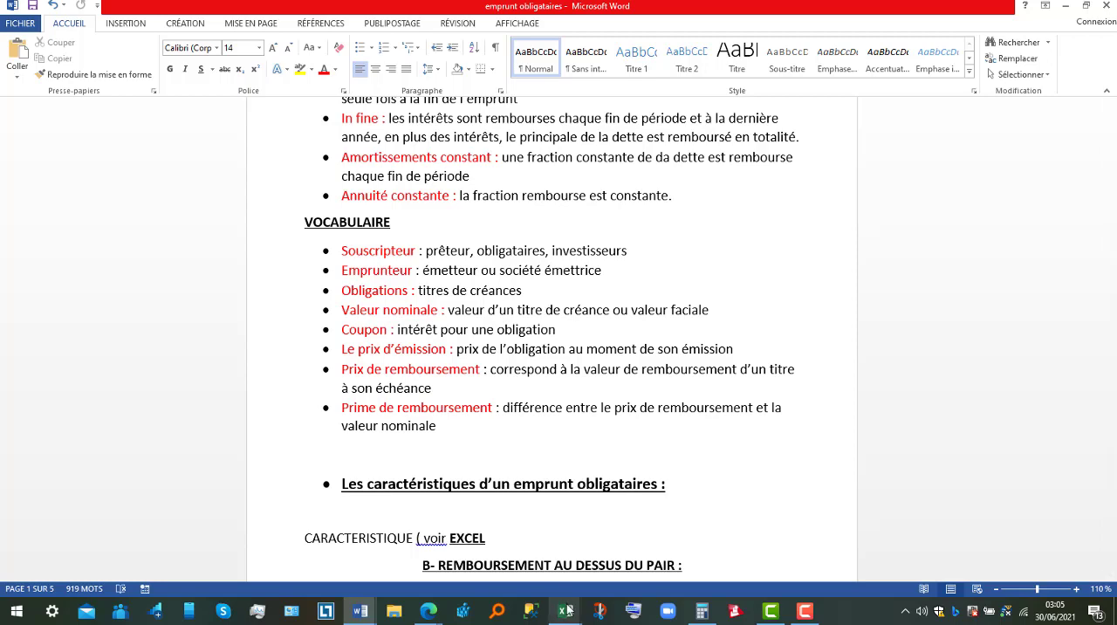
Switch to the emprunts indivi workbook in Excel and examine the redemption price in the bond loan characteristics.
{"action": "left_click", "coordinate": [566, 610]}
{"action": "left_click", "coordinate": [611, 558]}
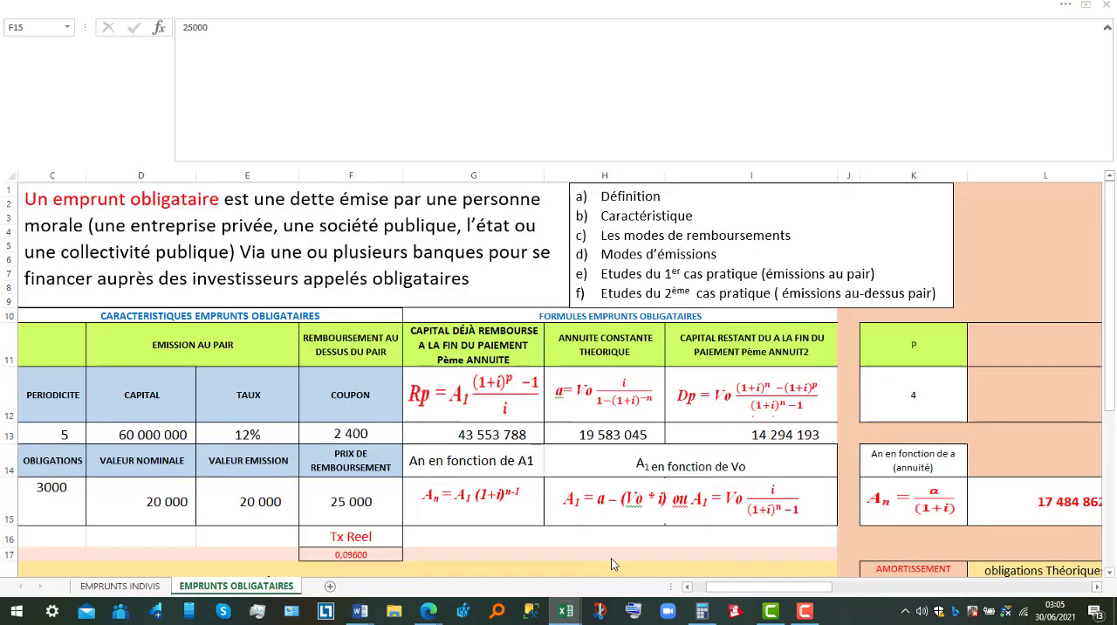
{"action": "left_click", "coordinate": [401, 504]}
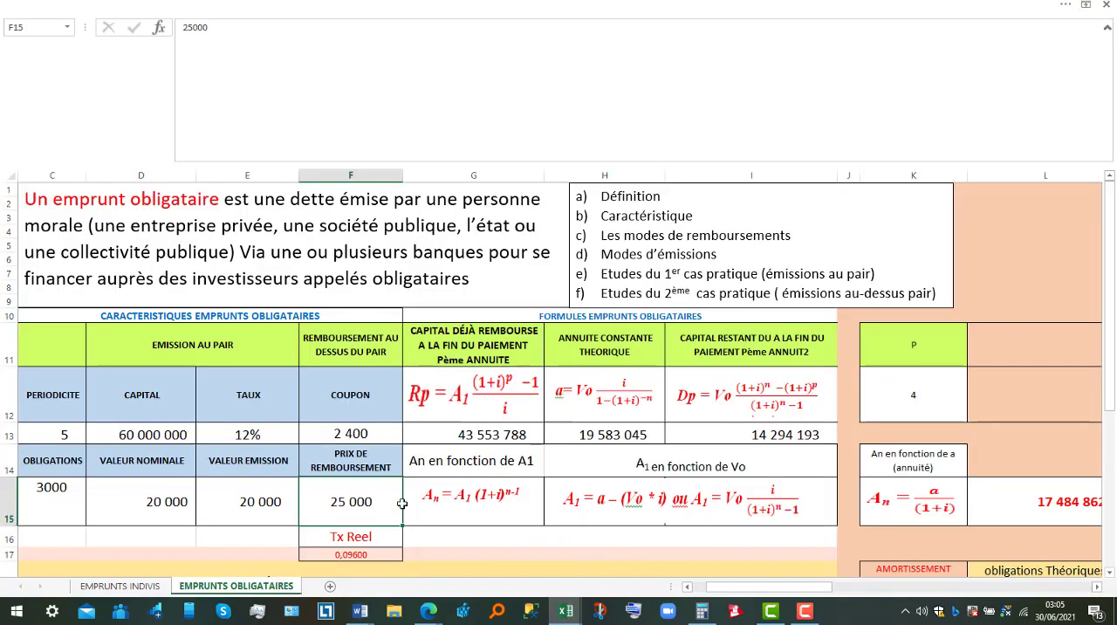
{"action": "left_click", "coordinate": [332, 459]}
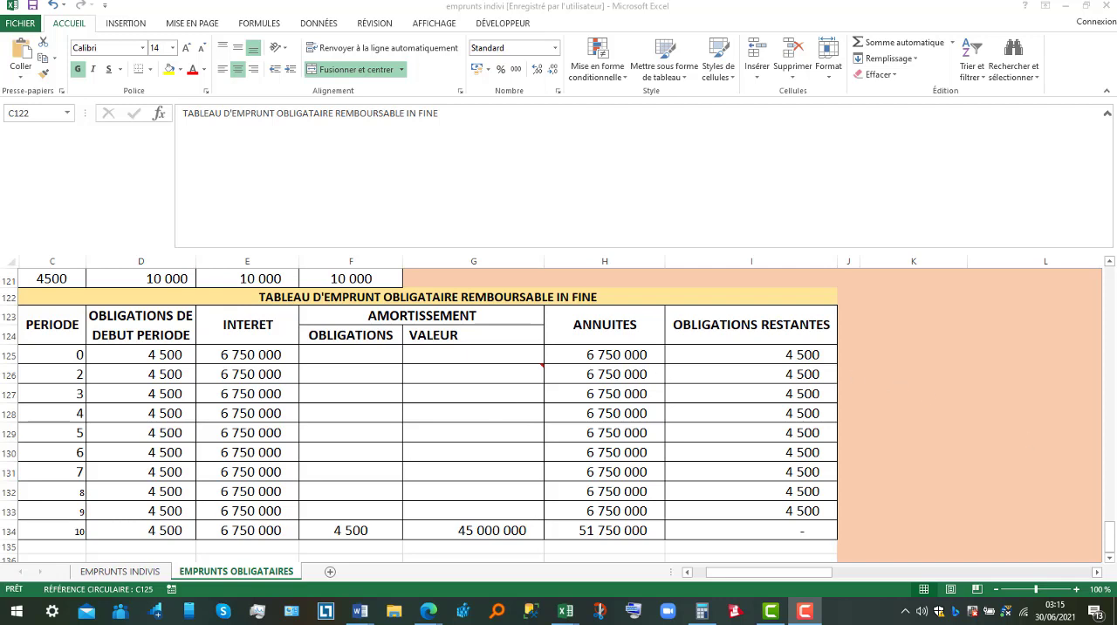
Check the period 10 amortisation value formula in the in fine table and bring up the constant amortisation table.
{"action": "left_click_drag", "start_coordinate": [1111, 531], "coordinate": [1112, 482]}
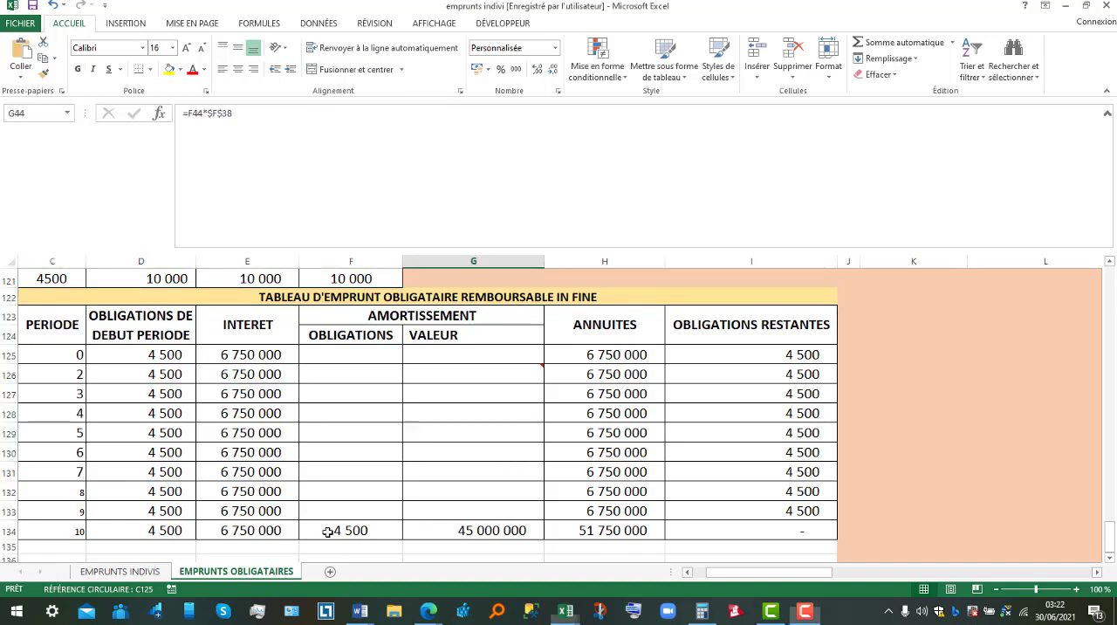
{"action": "left_click", "coordinate": [493, 530]}
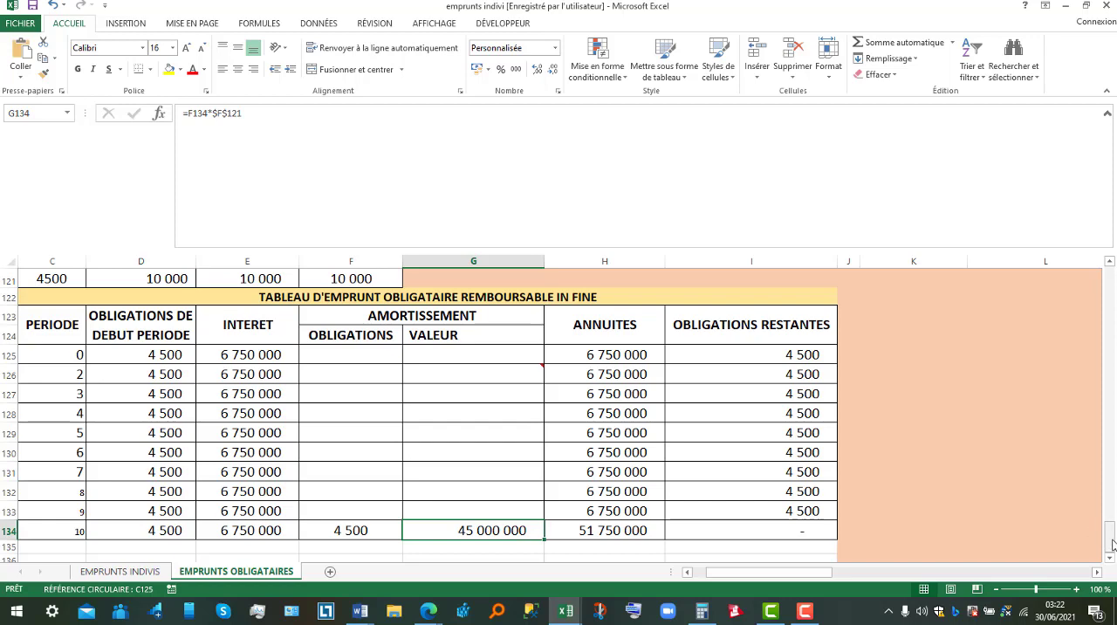
{"action": "left_click_drag", "start_coordinate": [1110, 542], "coordinate": [1111, 479]}
{"action": "scroll", "coordinate": [1111, 463], "scroll_direction": "up", "scroll_amount": 5}
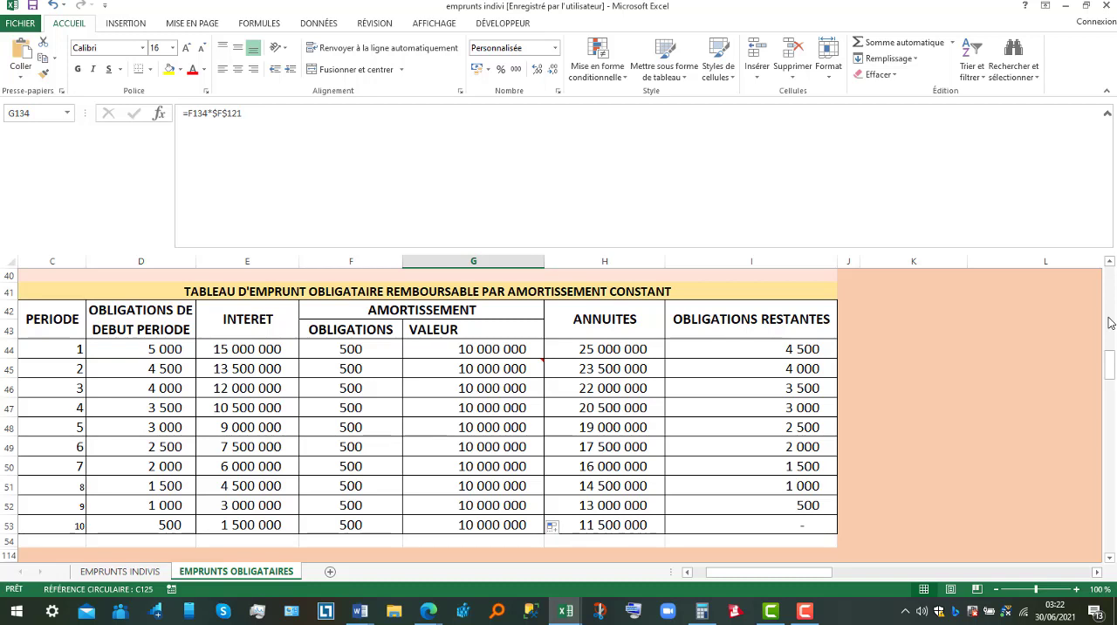
Review the constant amortisation table's column headings, from PERIODE through INTERET, AMORTISSEMENT and ANNUITES to OBLIGATIONS RESTANTES.
{"action": "left_click", "coordinate": [65, 328]}
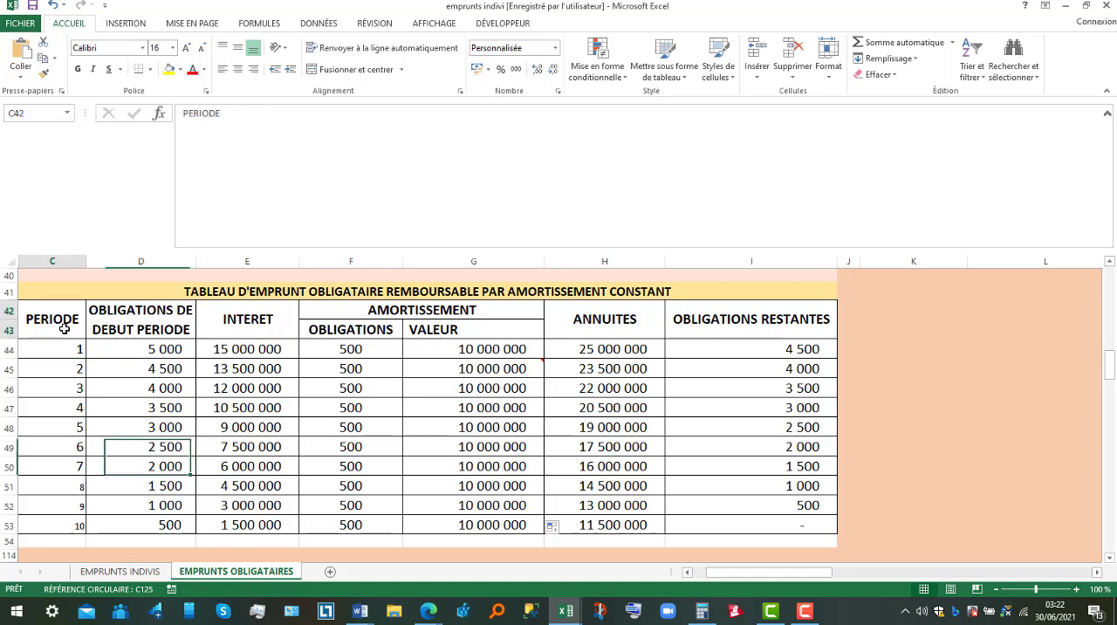
{"action": "left_click", "coordinate": [137, 325]}
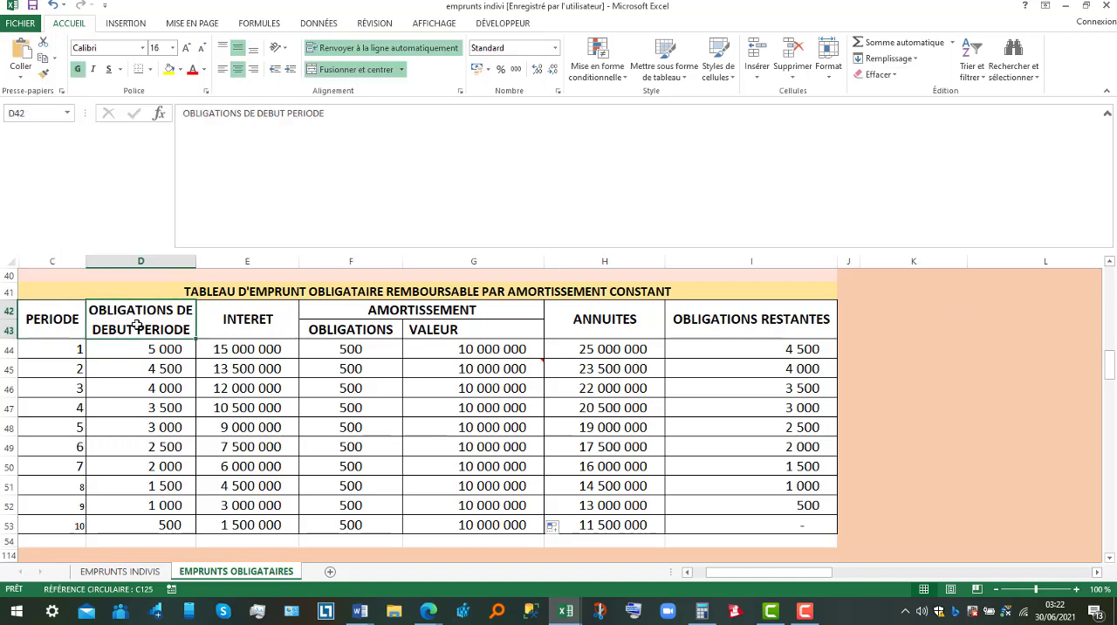
{"action": "left_click", "coordinate": [74, 322]}
{"action": "left_click", "coordinate": [133, 316]}
{"action": "left_click", "coordinate": [58, 322]}
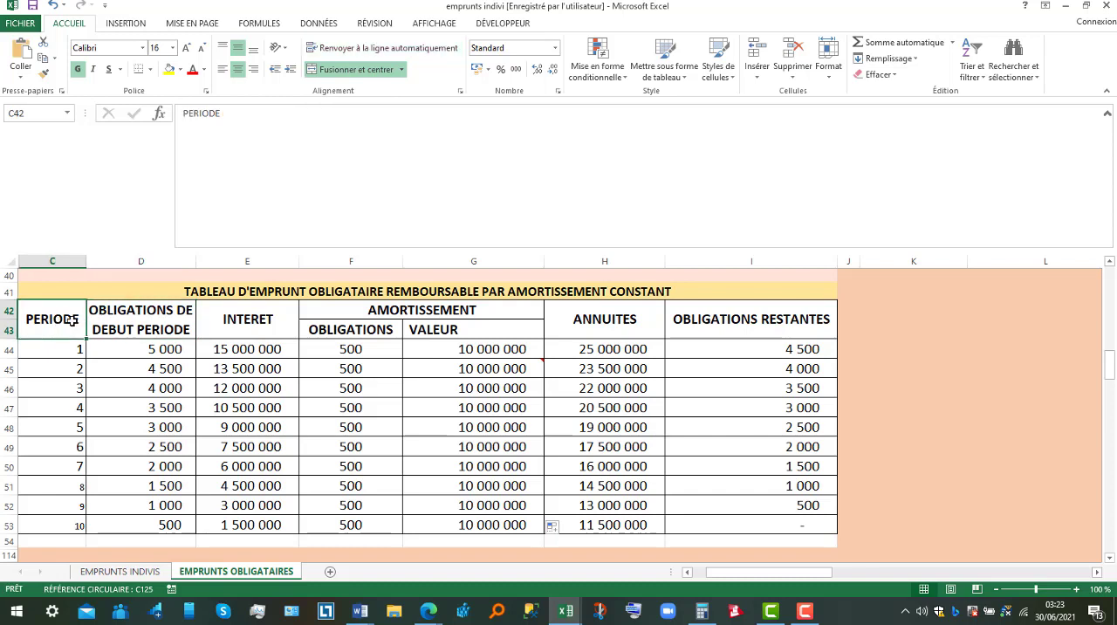
{"action": "left_click", "coordinate": [125, 323]}
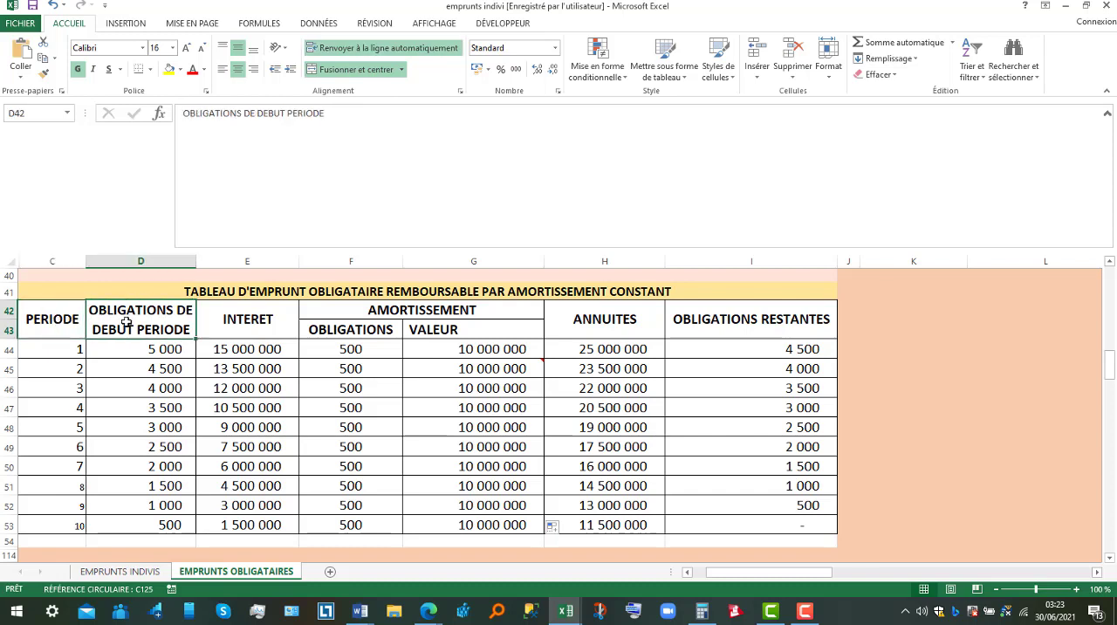
{"action": "left_click", "coordinate": [247, 316]}
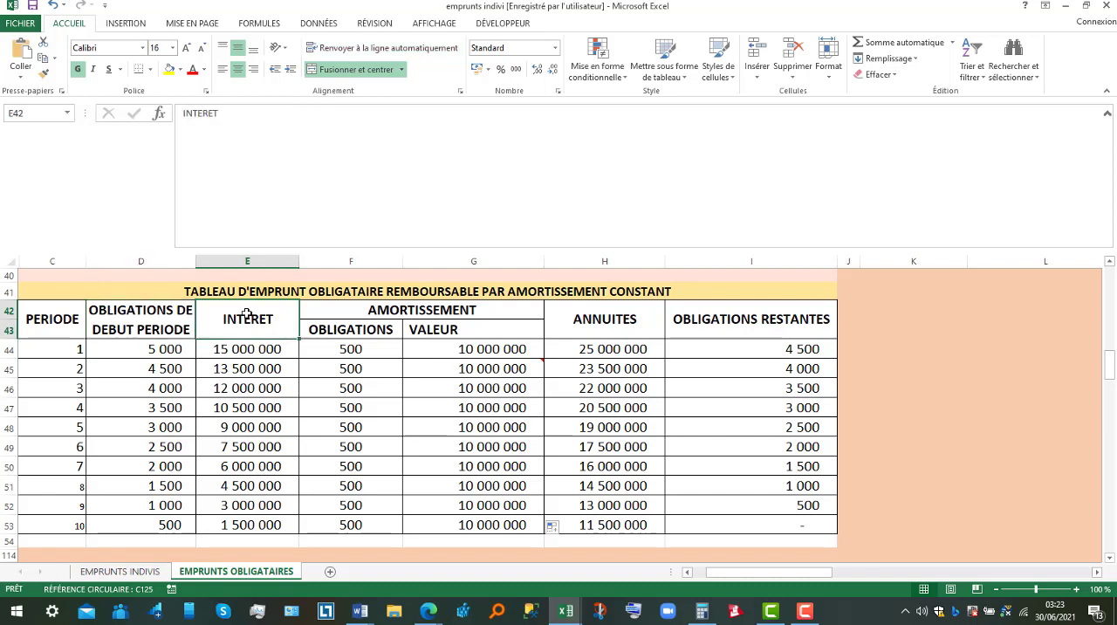
{"action": "left_click", "coordinate": [439, 321]}
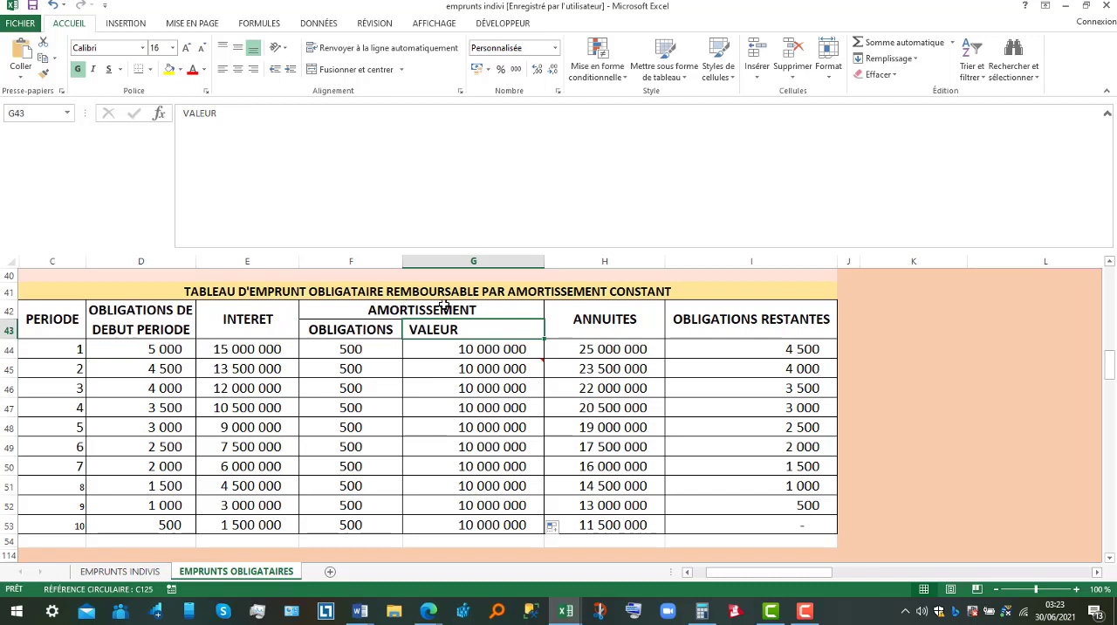
{"action": "left_click", "coordinate": [365, 330]}
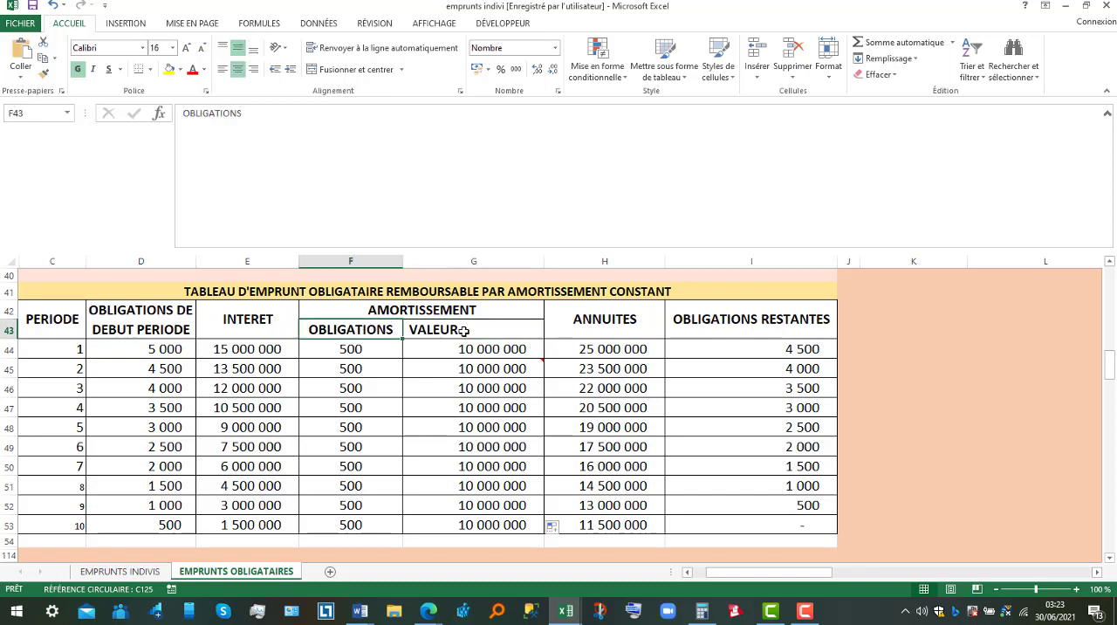
{"action": "left_click", "coordinate": [463, 331]}
{"action": "left_click", "coordinate": [607, 320]}
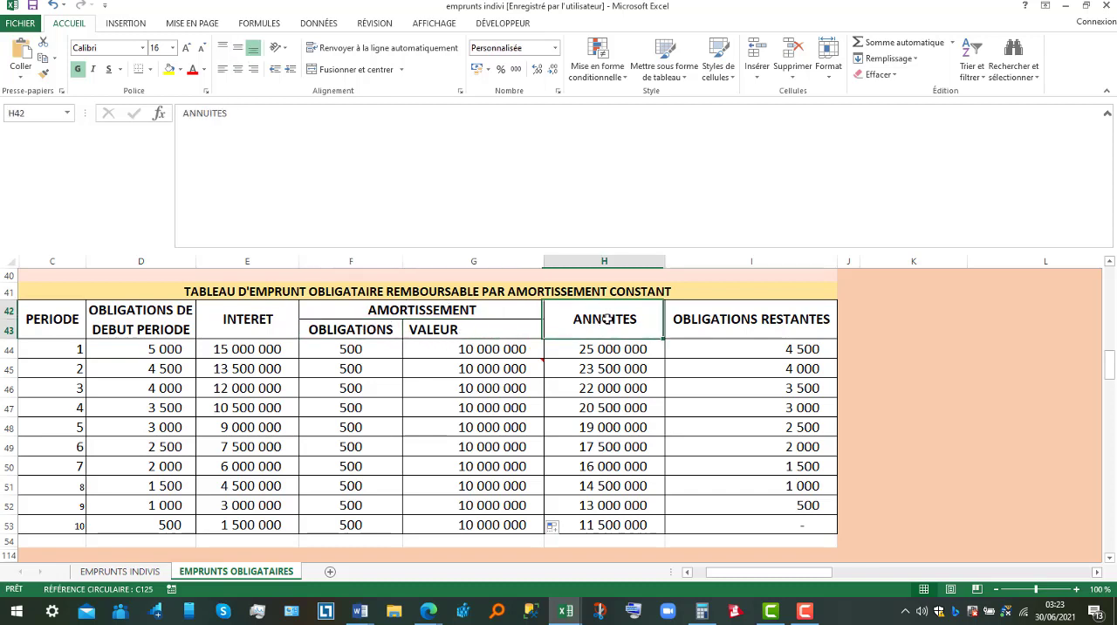
{"action": "left_click", "coordinate": [715, 323]}
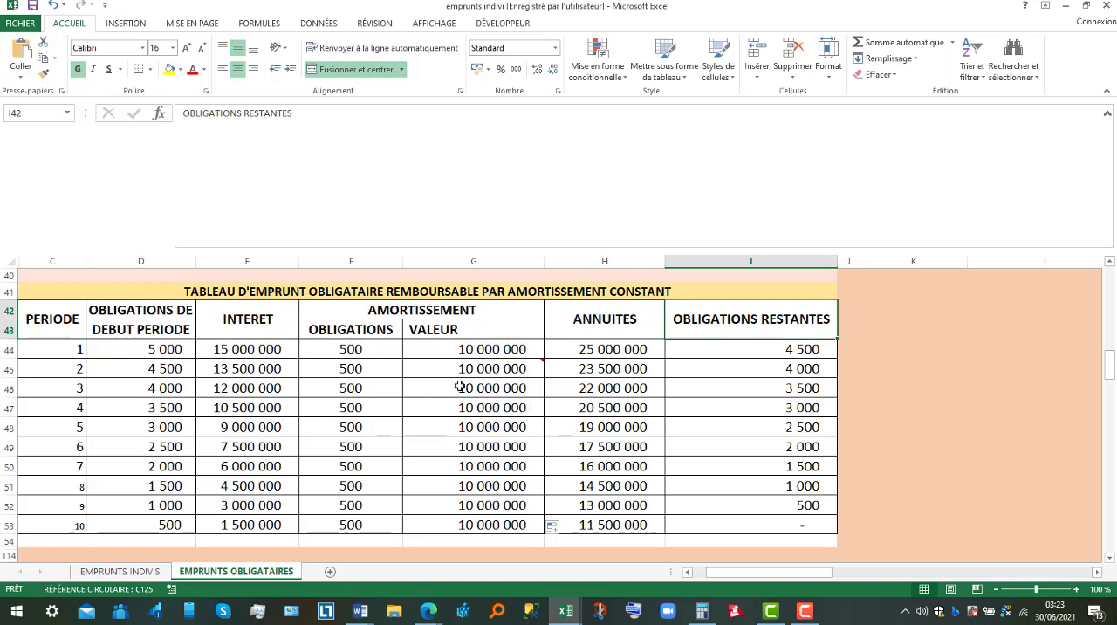
Inspect the period 1 interest formula and the opening bond count it refers to in the constant amortisation table.
{"action": "left_click", "coordinate": [249, 348]}
{"action": "double_click", "coordinate": [250, 349]}
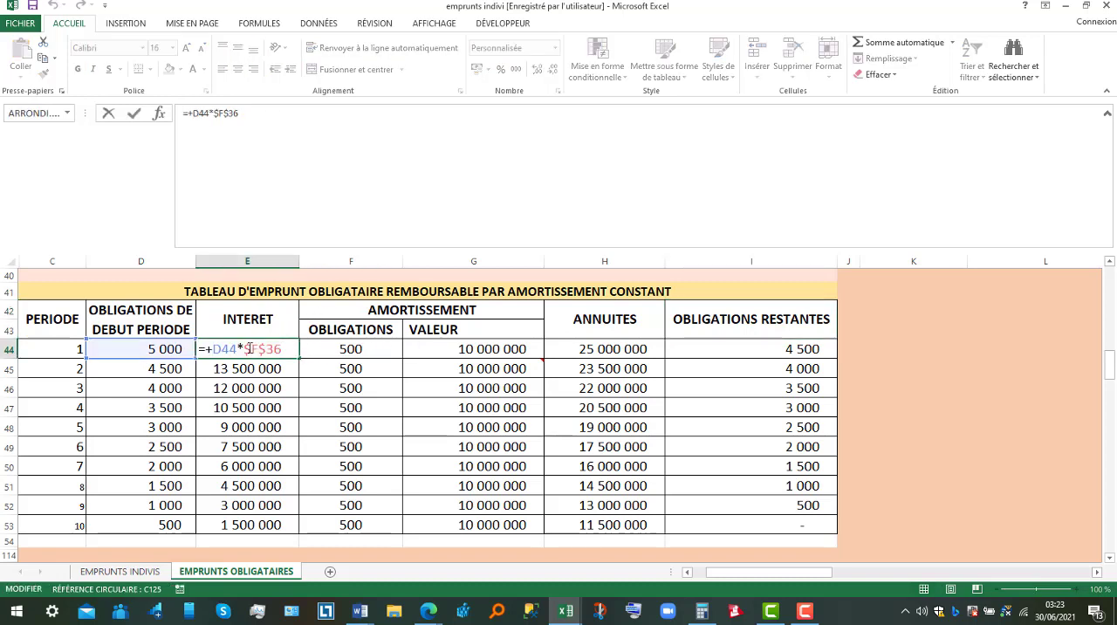
{"action": "key", "text": "Return"}
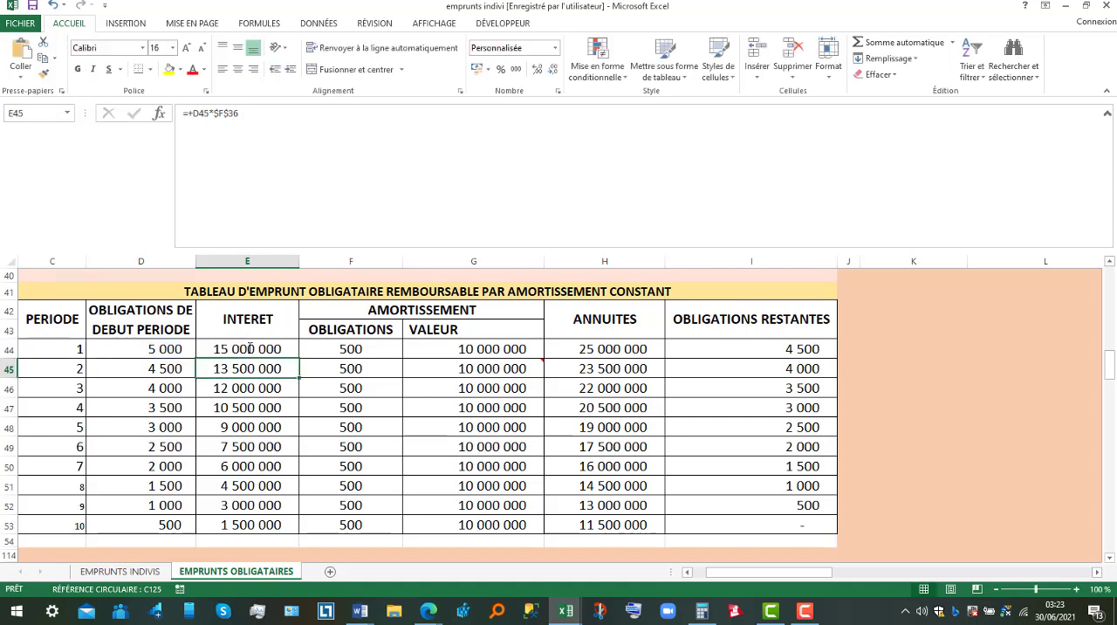
{"action": "left_click", "coordinate": [150, 349]}
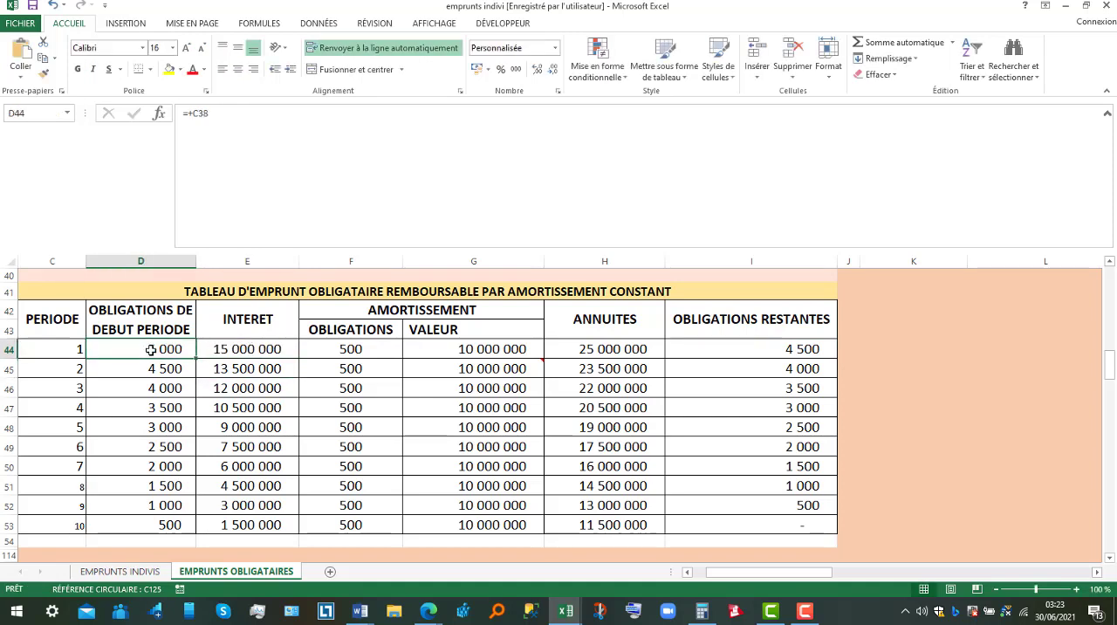
{"action": "left_click", "coordinate": [253, 347]}
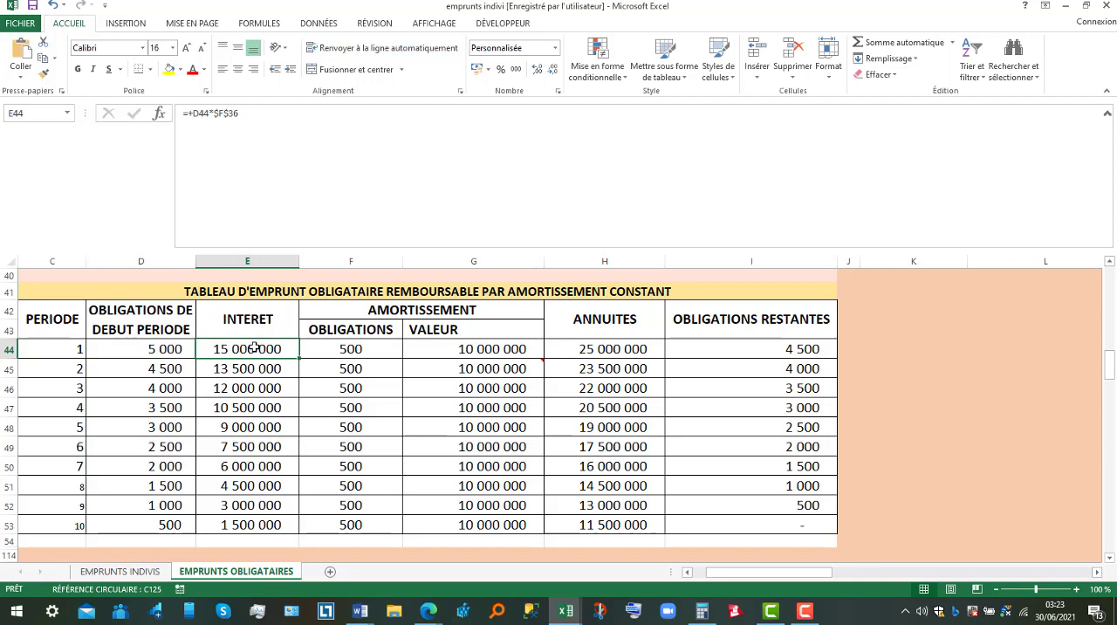
Examine how period 1 redeemed bonds and the constant amortisation are calculated, checking the capital and periodicity inputs.
{"action": "left_click", "coordinate": [371, 347]}
{"action": "left_click_drag", "start_coordinate": [1111, 372], "coordinate": [1110, 358]}
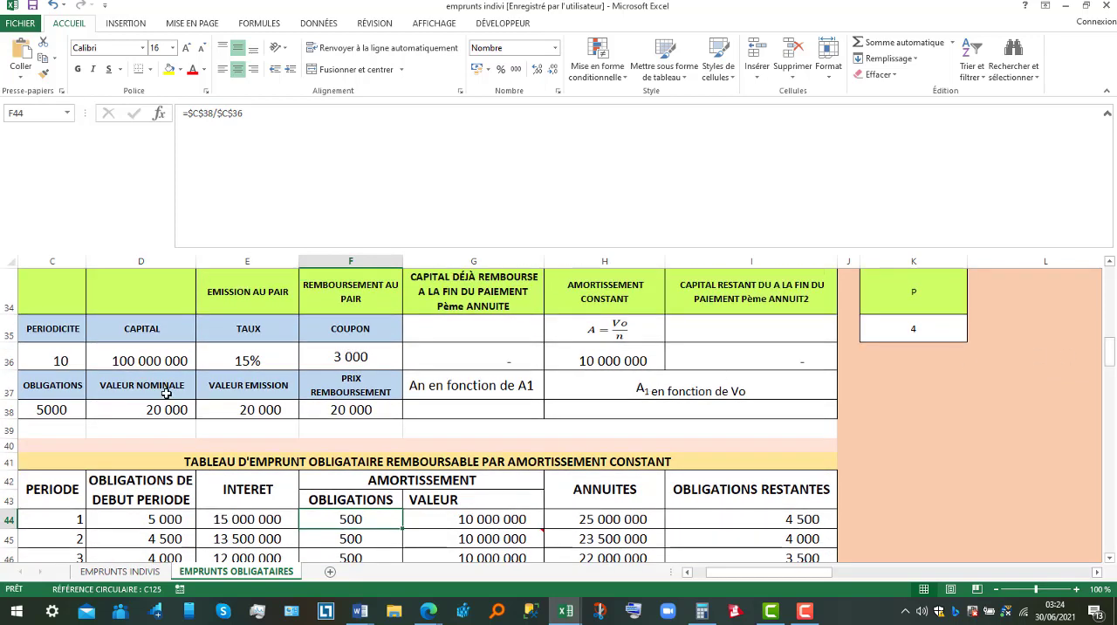
{"action": "left_click", "coordinate": [150, 361]}
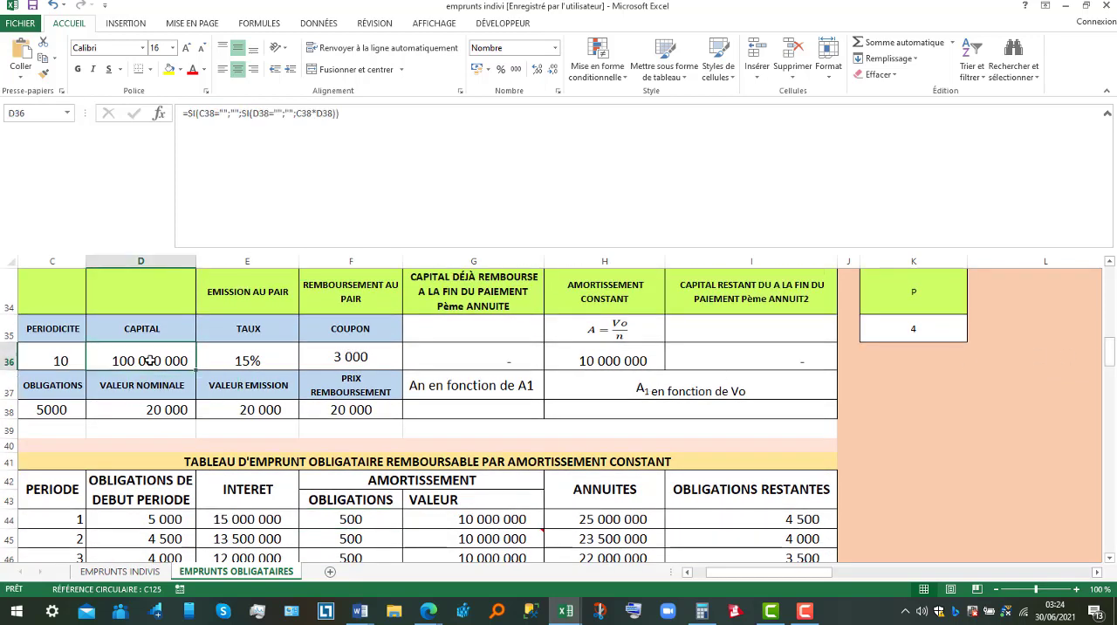
{"action": "left_click", "coordinate": [57, 352]}
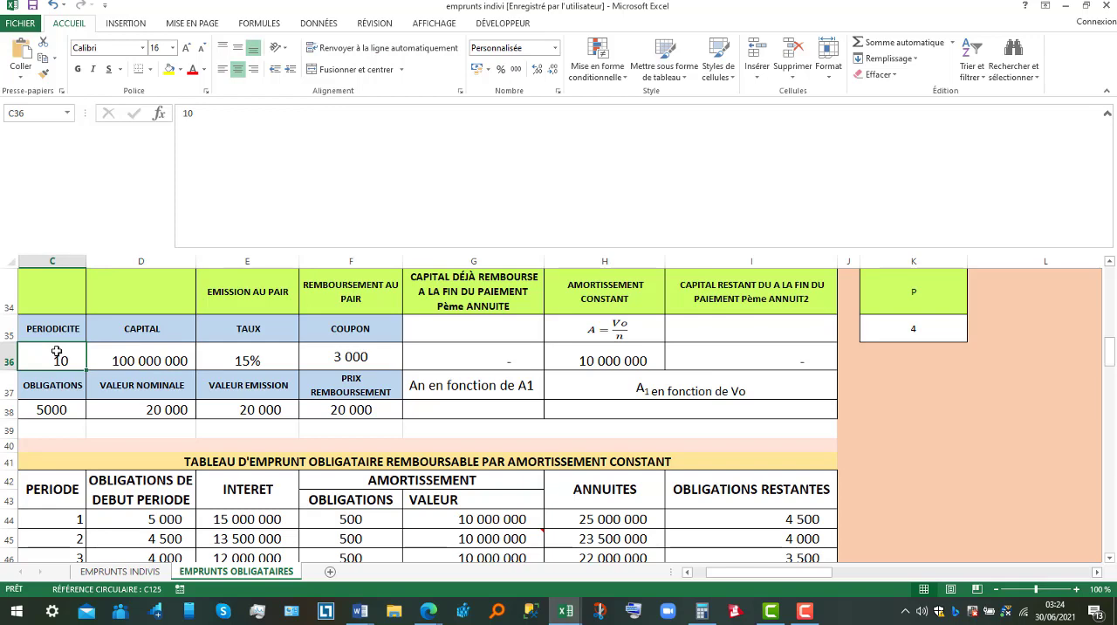
{"action": "left_click", "coordinate": [616, 353]}
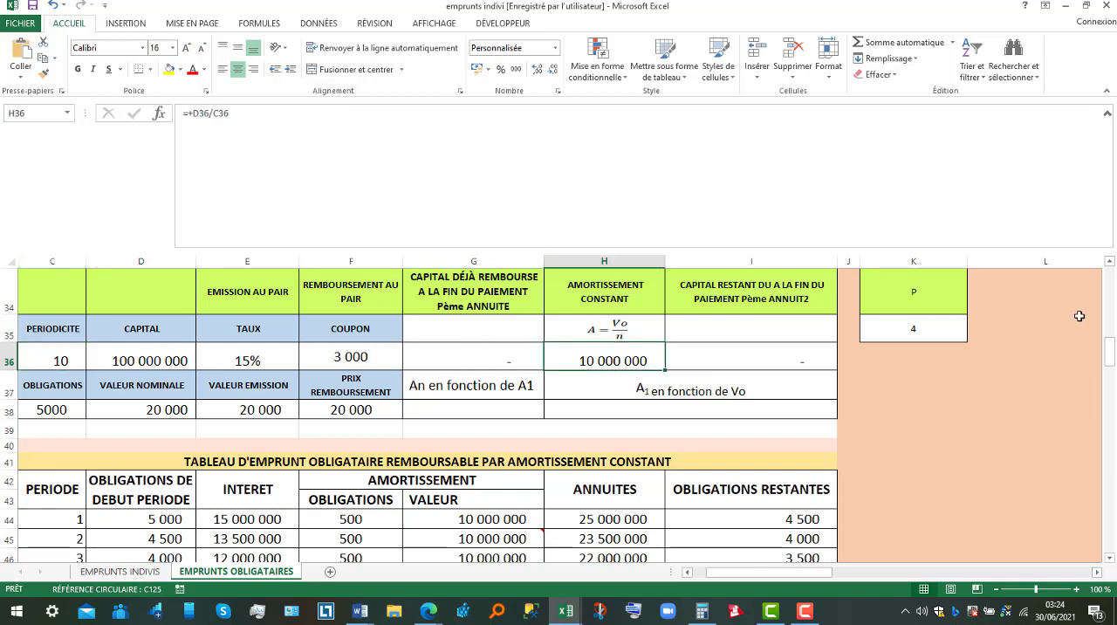
Compare the bond count, nominal value and constant amortisation with the period 1 amortisation value formula.
{"action": "left_click_drag", "start_coordinate": [1113, 349], "coordinate": [1113, 350]}
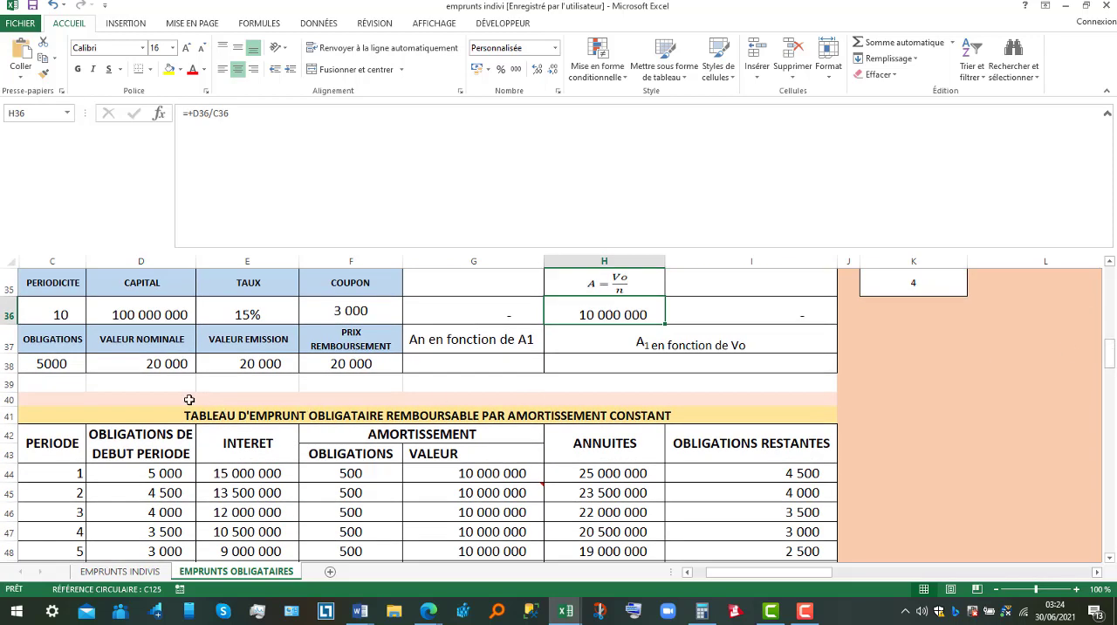
{"action": "left_click", "coordinate": [51, 365]}
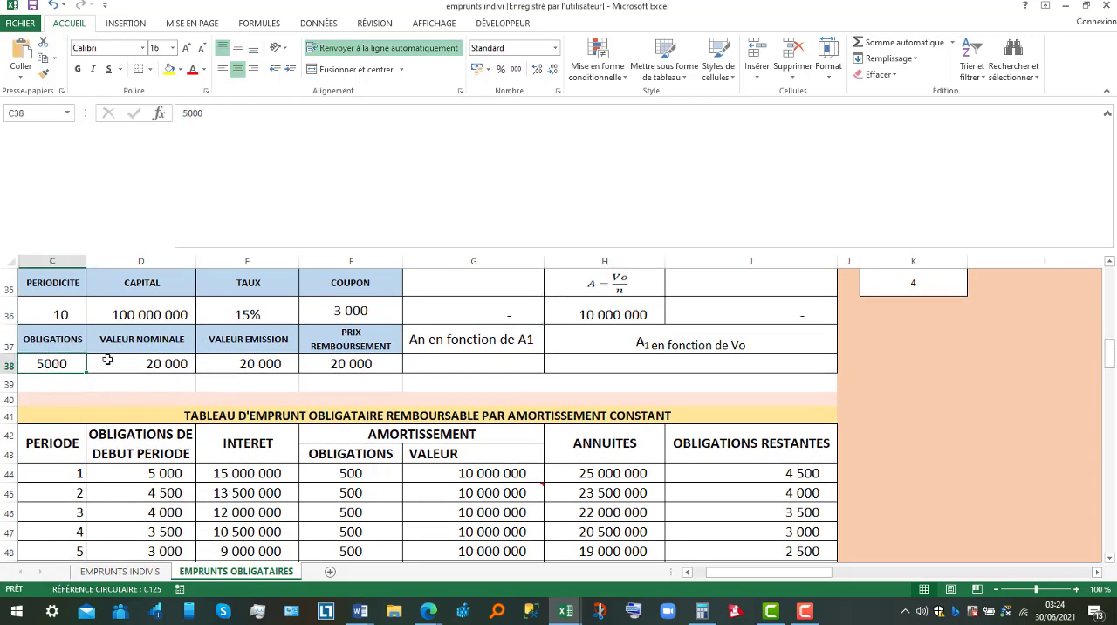
{"action": "left_click", "coordinate": [161, 363]}
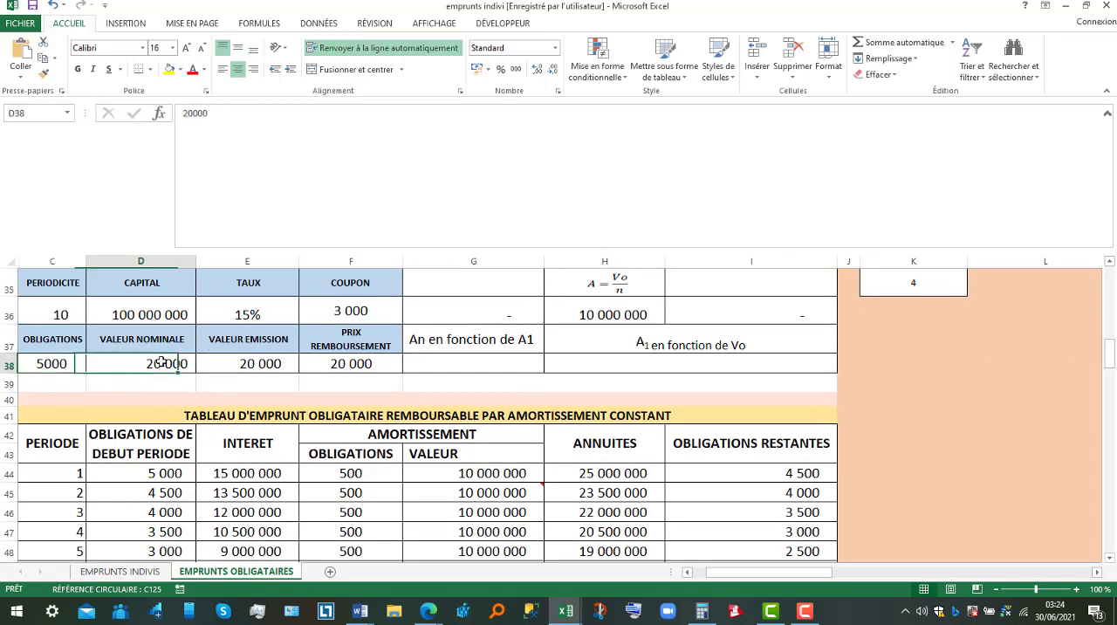
{"action": "left_click", "coordinate": [618, 318]}
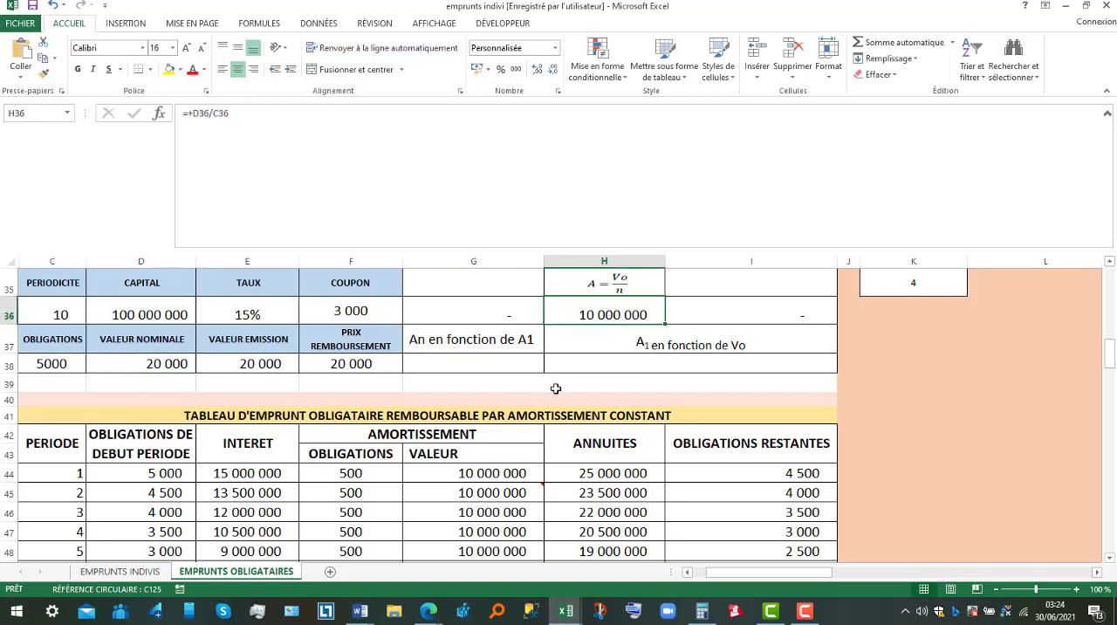
{"action": "double_click", "coordinate": [481, 471]}
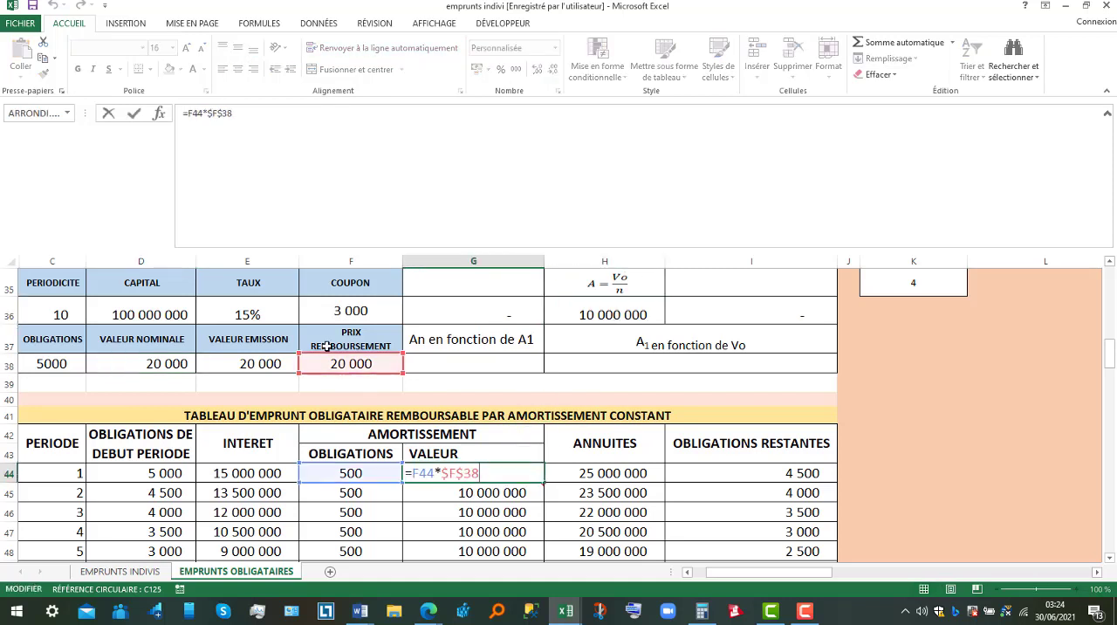
{"action": "key", "text": "Return"}
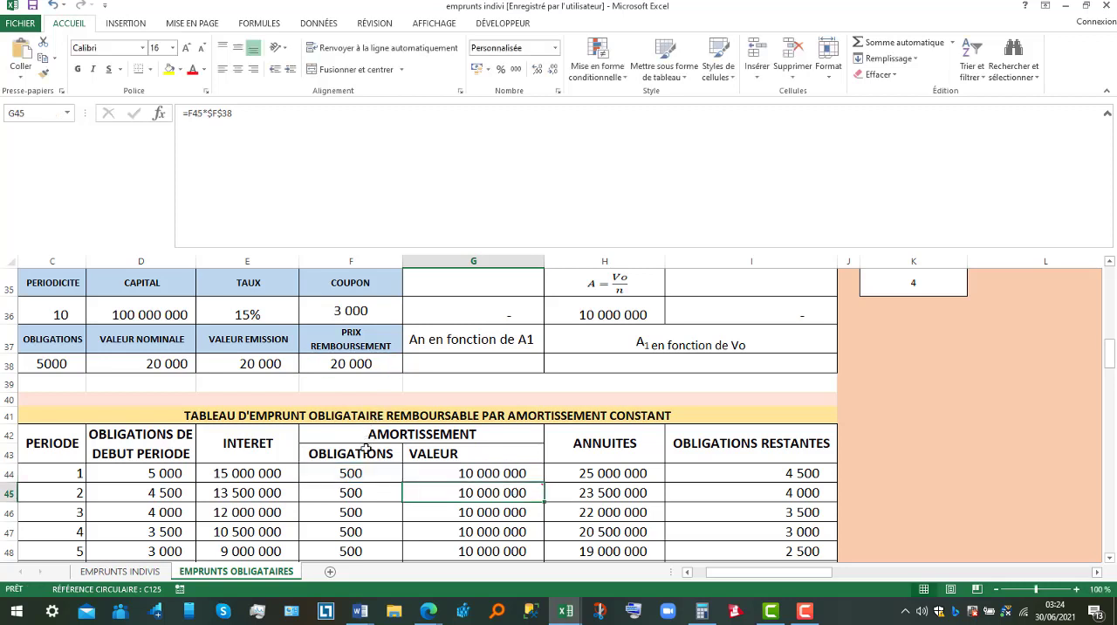
Go through the redeemed bonds column of the constant amortisation table from period 1 down past period 10.
{"action": "left_click", "coordinate": [356, 473]}
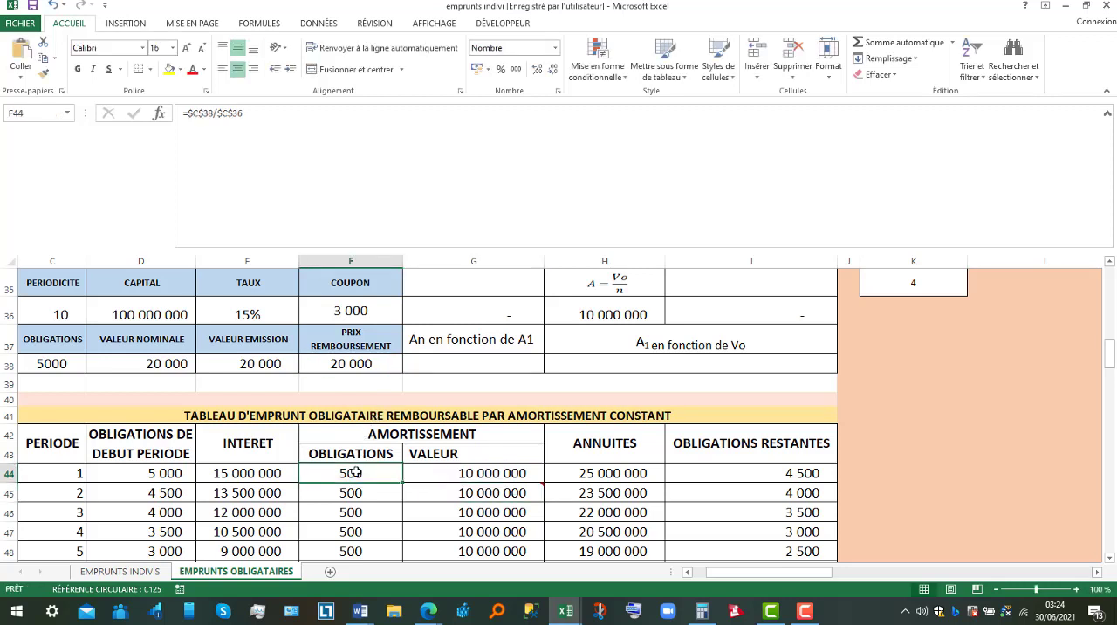
{"action": "key", "text": "Down"}
{"action": "key", "text": "Down"}
{"action": "key", "text": "Down"}
{"action": "key", "text": "Down"}
{"action": "key", "text": "Down"}
{"action": "key", "text": "Down"}
{"action": "key", "text": "Down"}
{"action": "key", "text": "Down"}
{"action": "key", "text": "Down"}
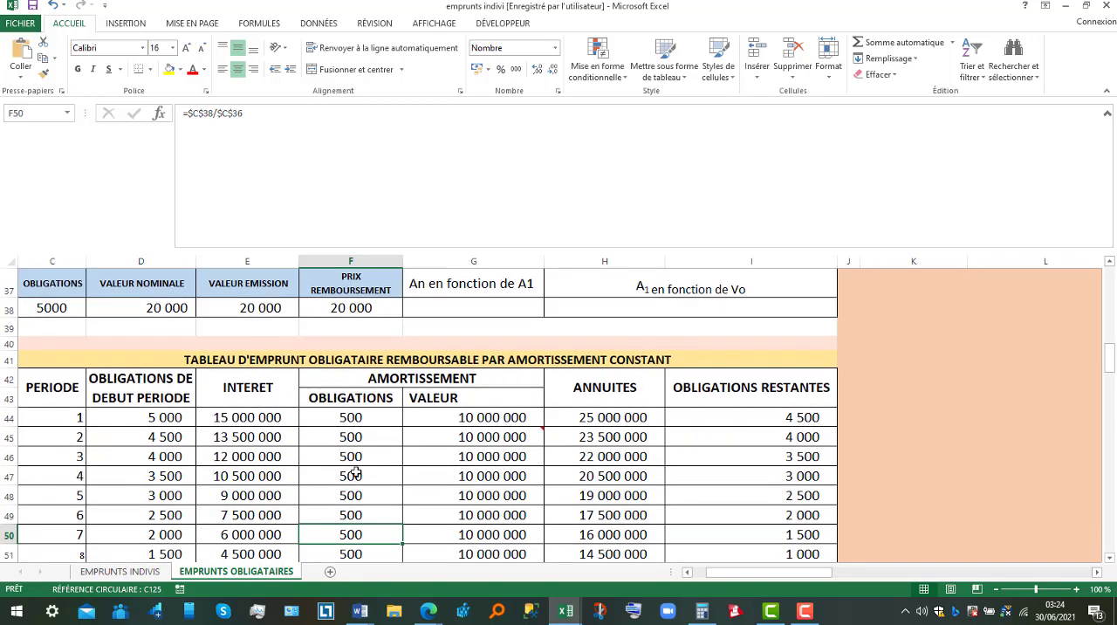
{"action": "key", "text": "Down"}
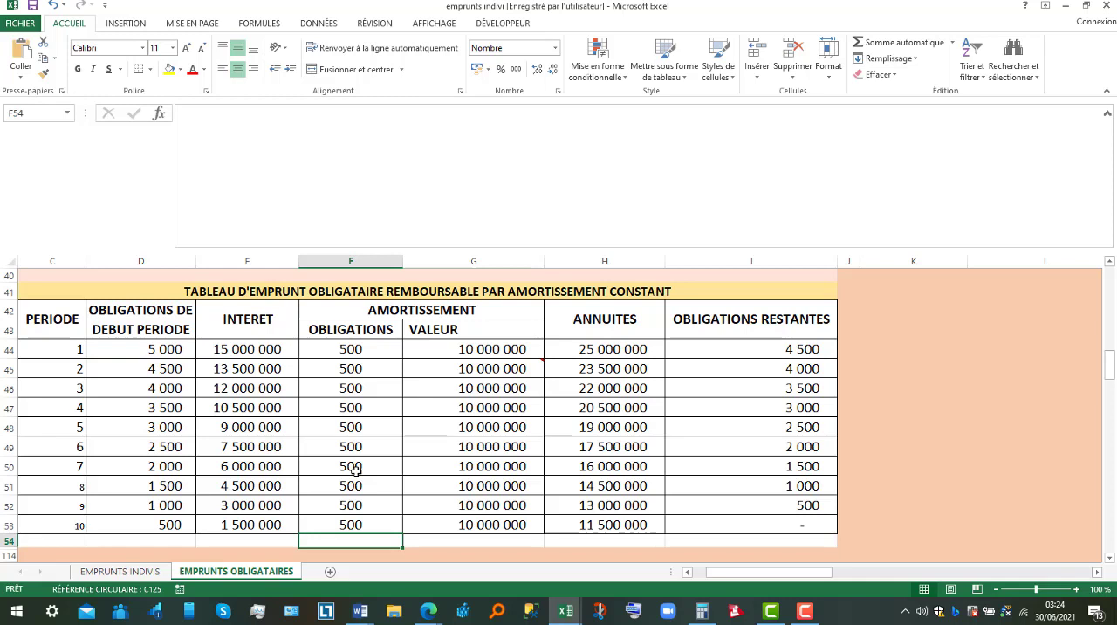
Inspect the period 1 annuity formula and the amortisation value and interest cells it adds together.
{"action": "left_click", "coordinate": [608, 351]}
{"action": "double_click", "coordinate": [609, 351]}
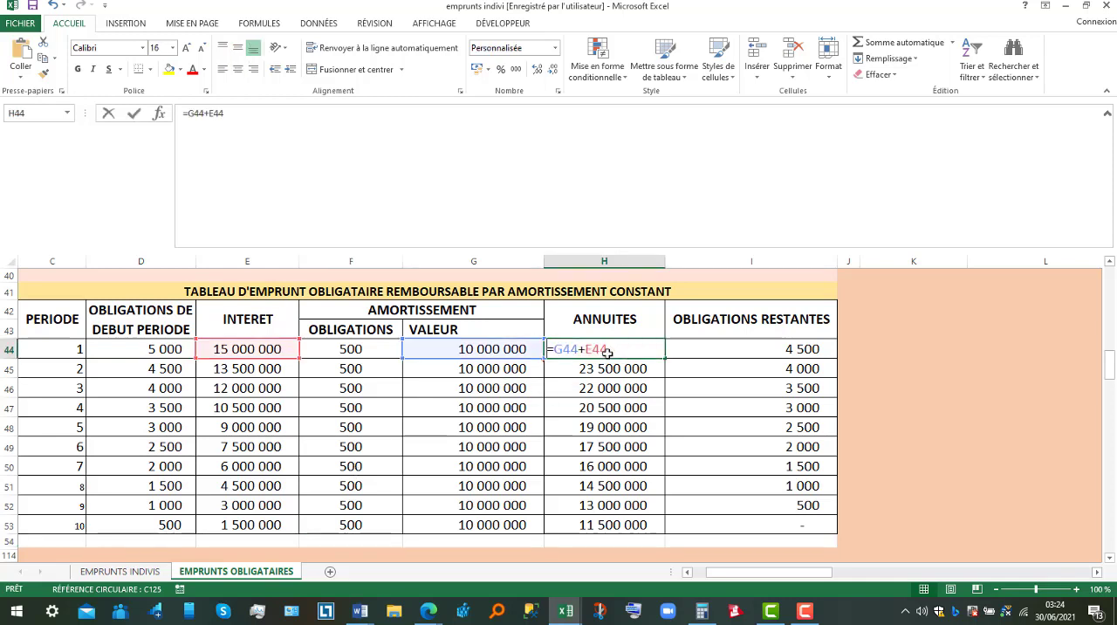
{"action": "left_click", "coordinate": [480, 347]}
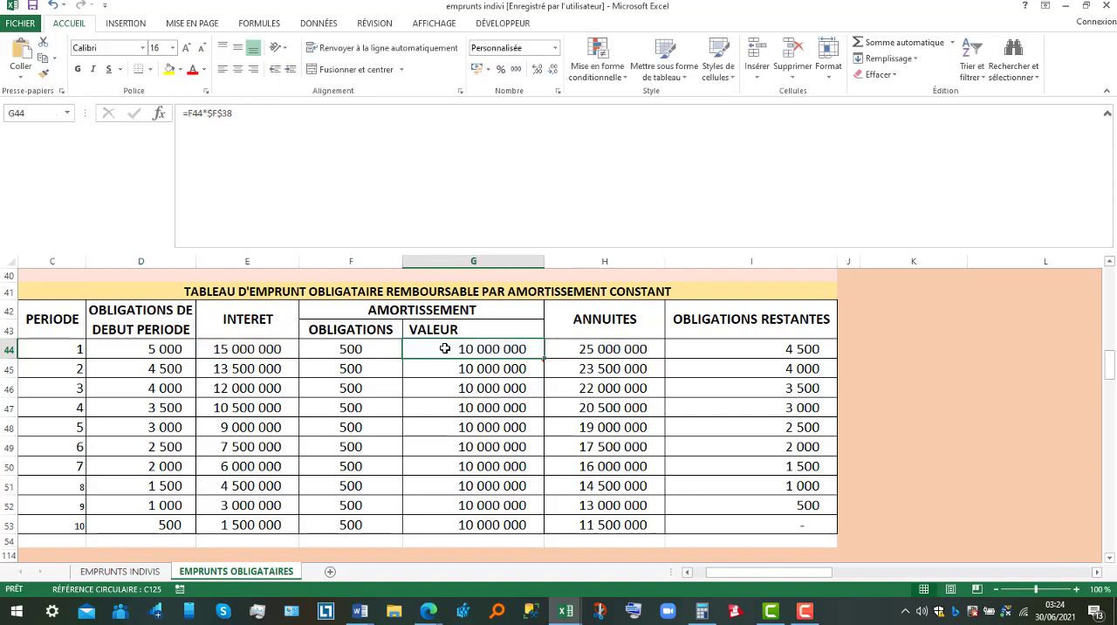
{"action": "left_click", "coordinate": [256, 346]}
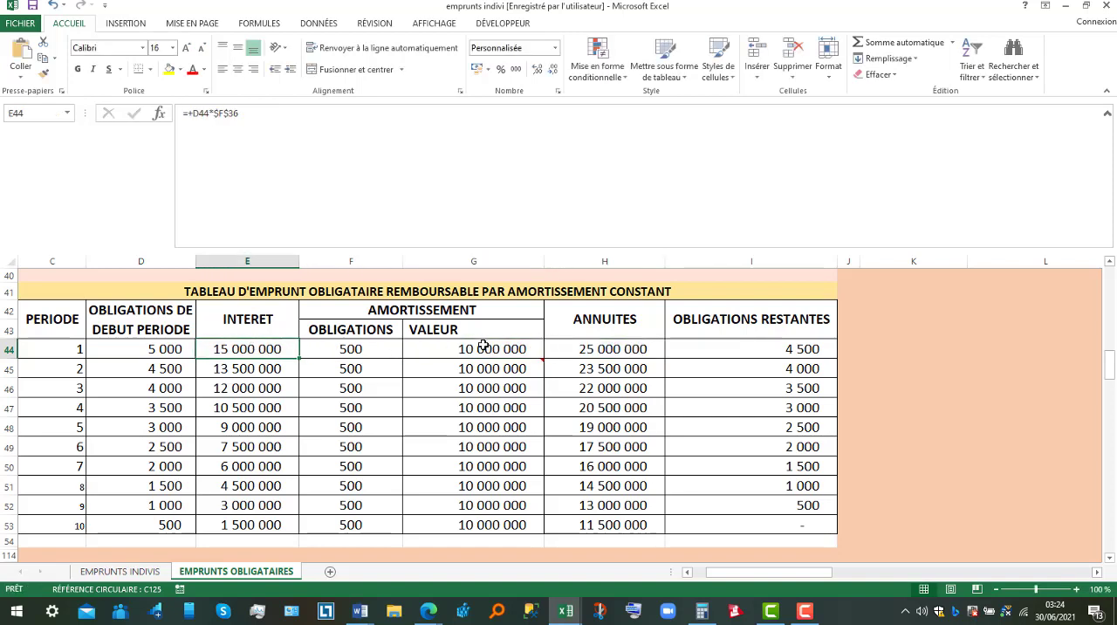
Inspect the period 1 remaining bonds formula and the opening and redeemed bond cells it subtracts.
{"action": "left_click", "coordinate": [776, 350]}
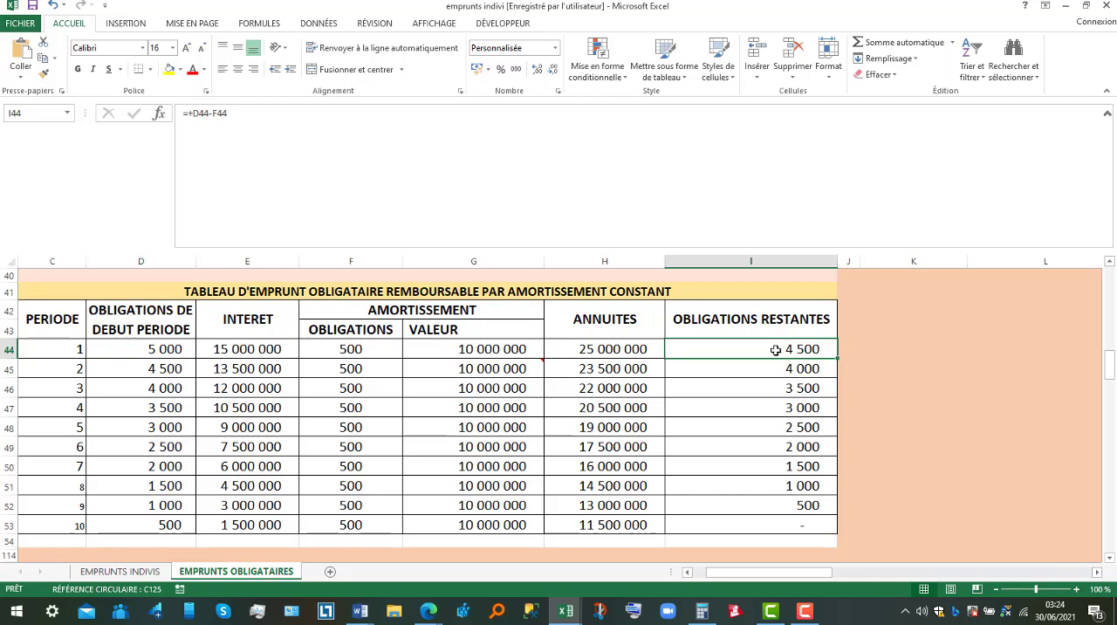
{"action": "double_click", "coordinate": [775, 350]}
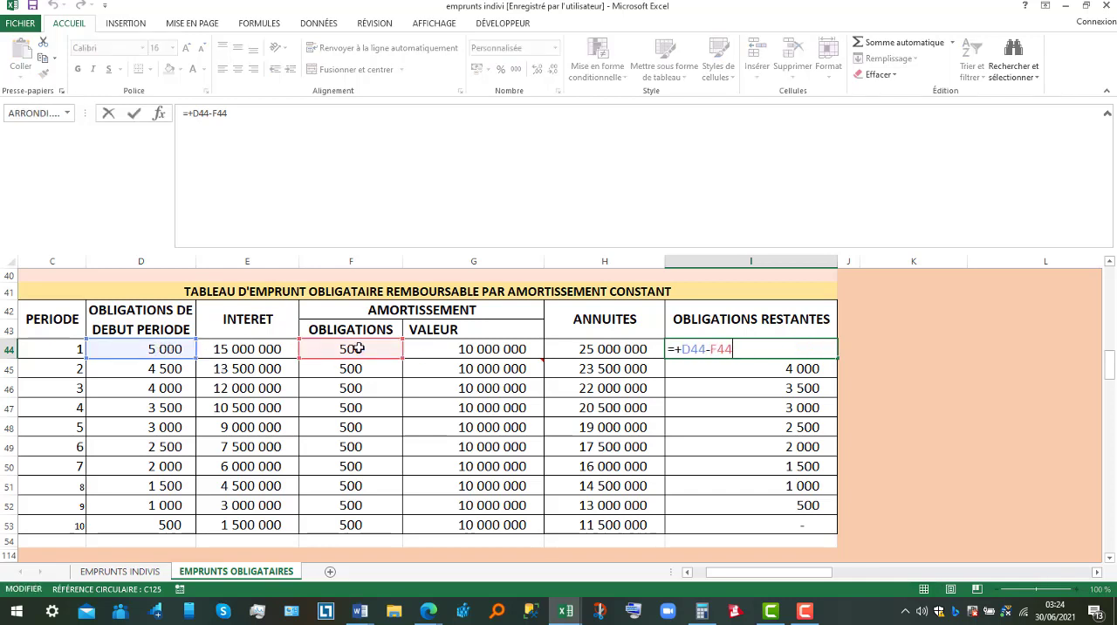
{"action": "key", "text": "Return"}
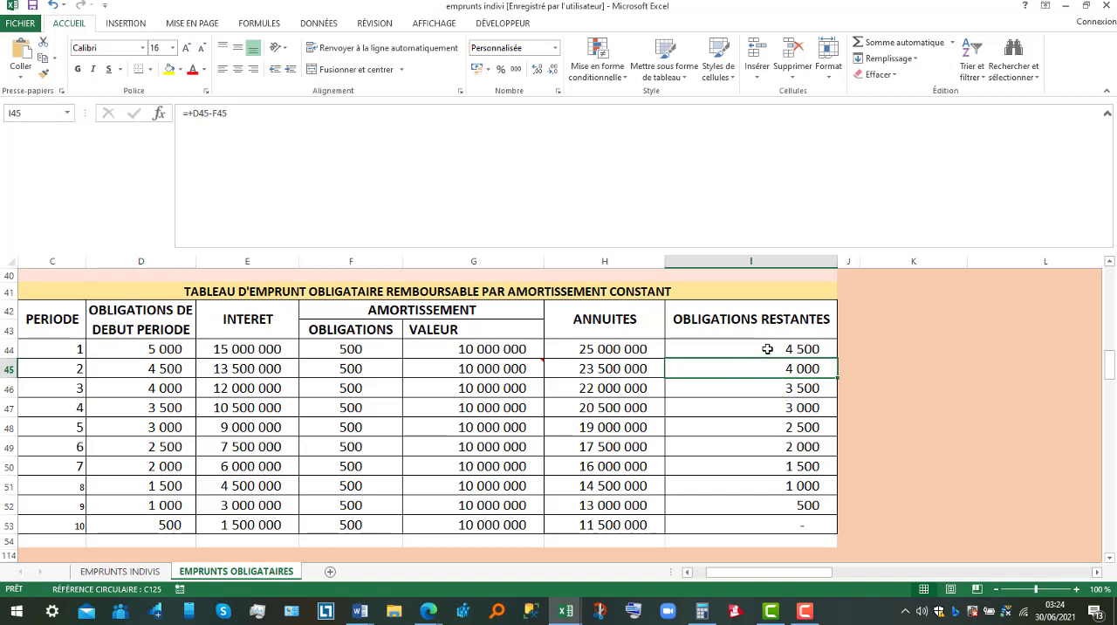
Check how the period 2 opening bonds cell refers back to the period 1 remaining bonds.
{"action": "left_click", "coordinate": [767, 349]}
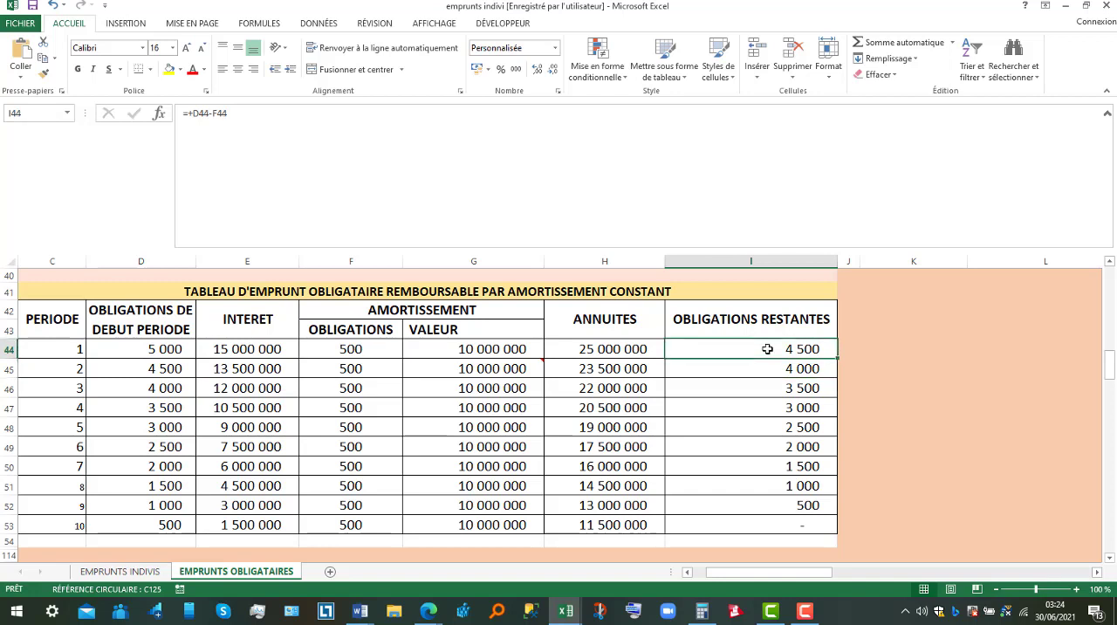
{"action": "left_click", "coordinate": [150, 370]}
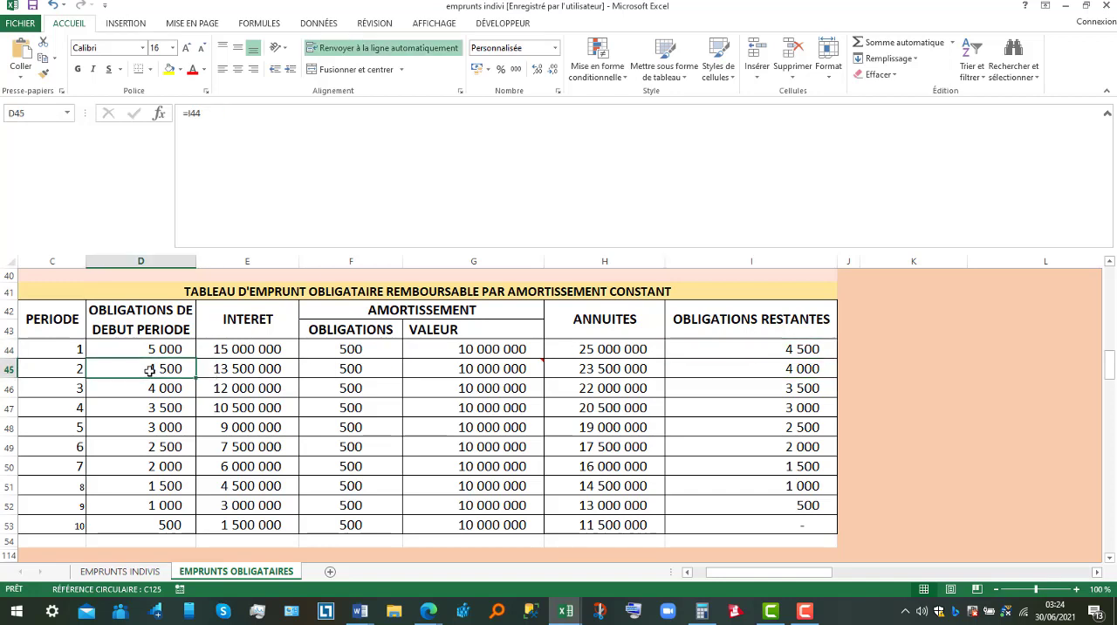
{"action": "double_click", "coordinate": [150, 371]}
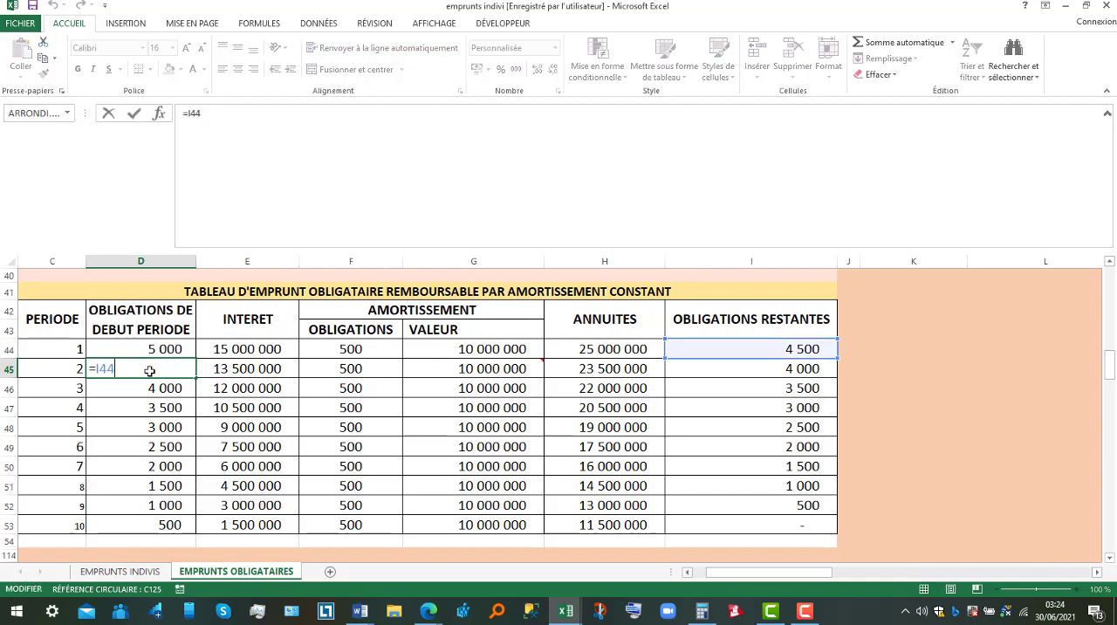
{"action": "key", "text": "Return"}
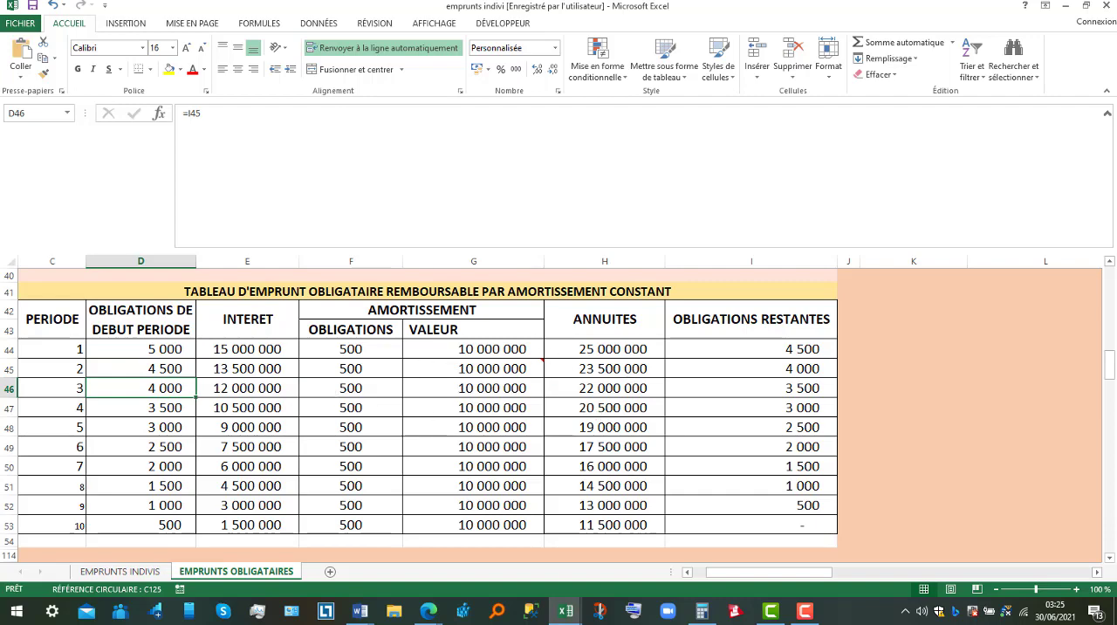
Return to the bond characteristics of the constant annuity case and inspect the capital formula.
{"action": "left_click_drag", "start_coordinate": [1111, 376], "coordinate": [1115, 323]}
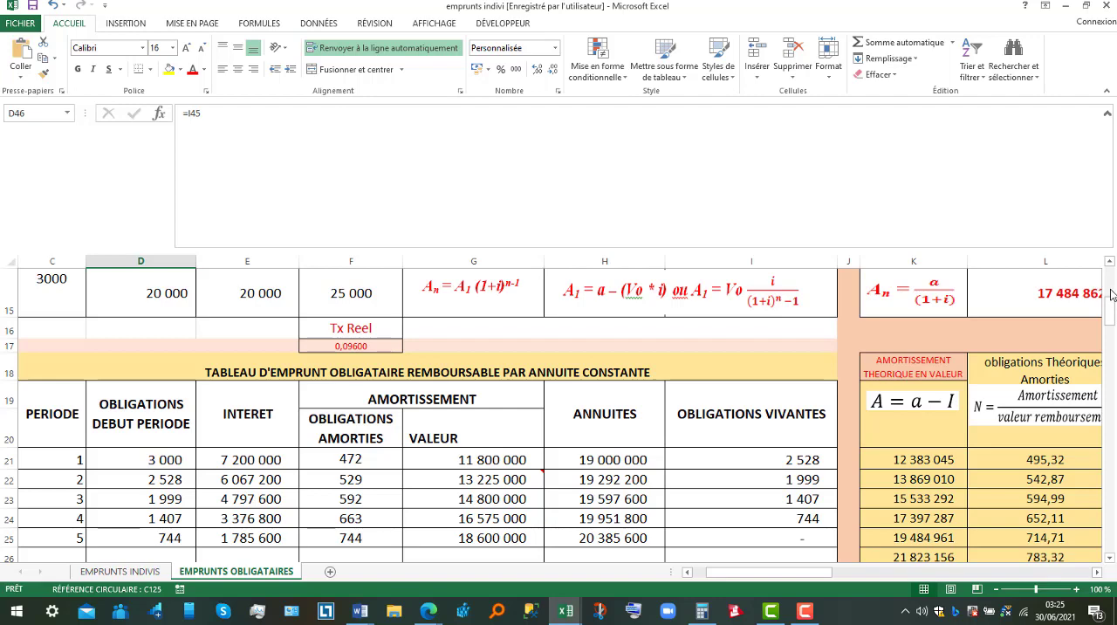
{"action": "left_click_drag", "start_coordinate": [1112, 295], "coordinate": [1114, 289]}
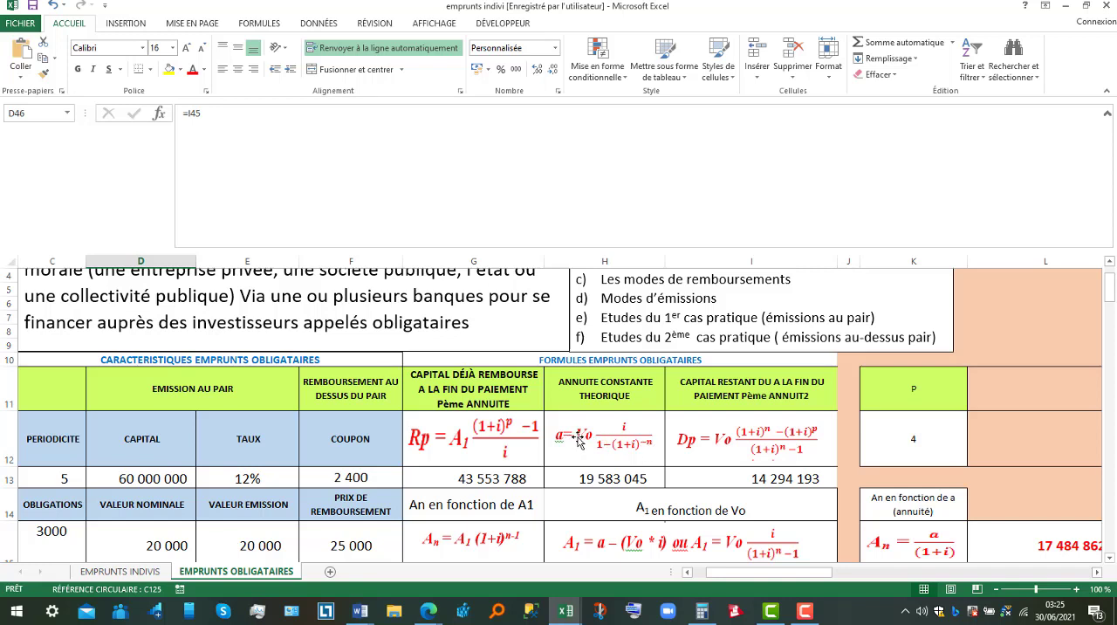
{"action": "left_click", "coordinate": [142, 482]}
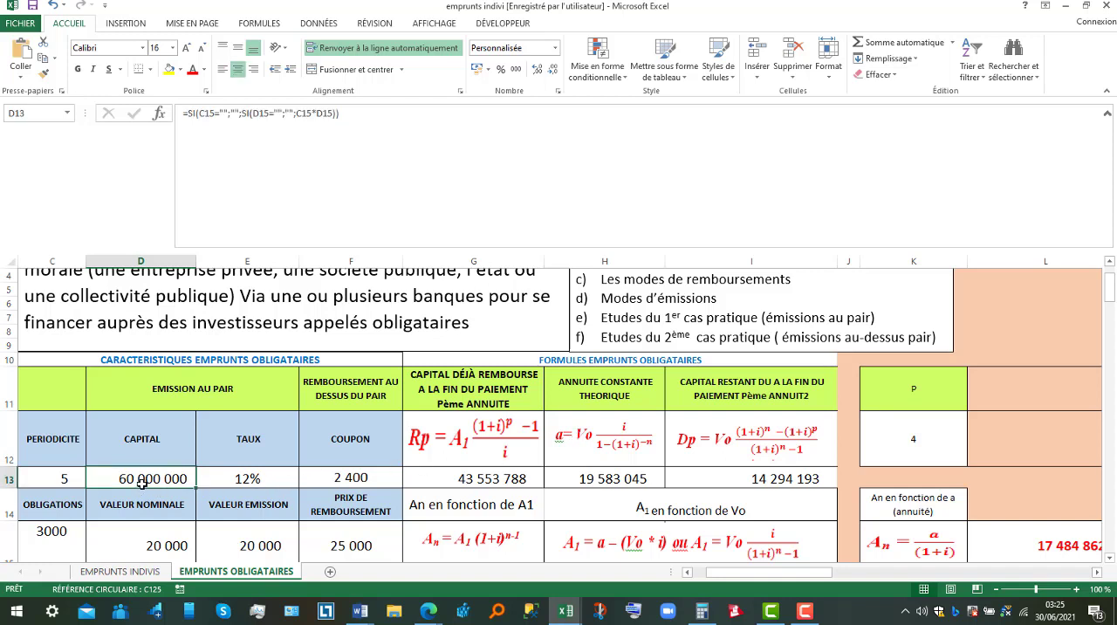
{"action": "left_click", "coordinate": [1111, 558]}
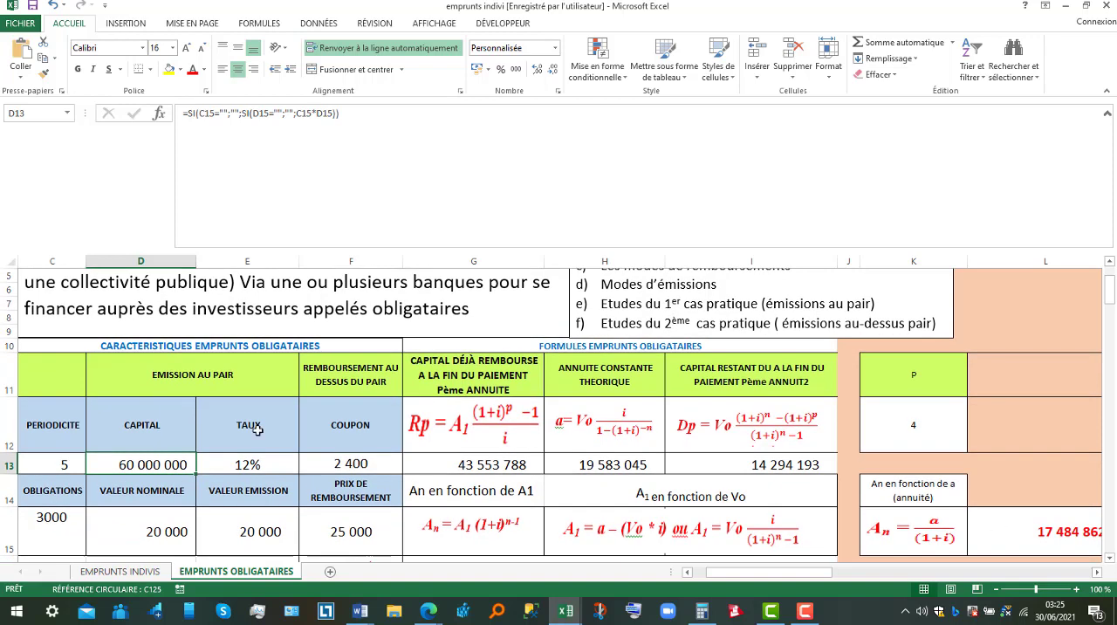
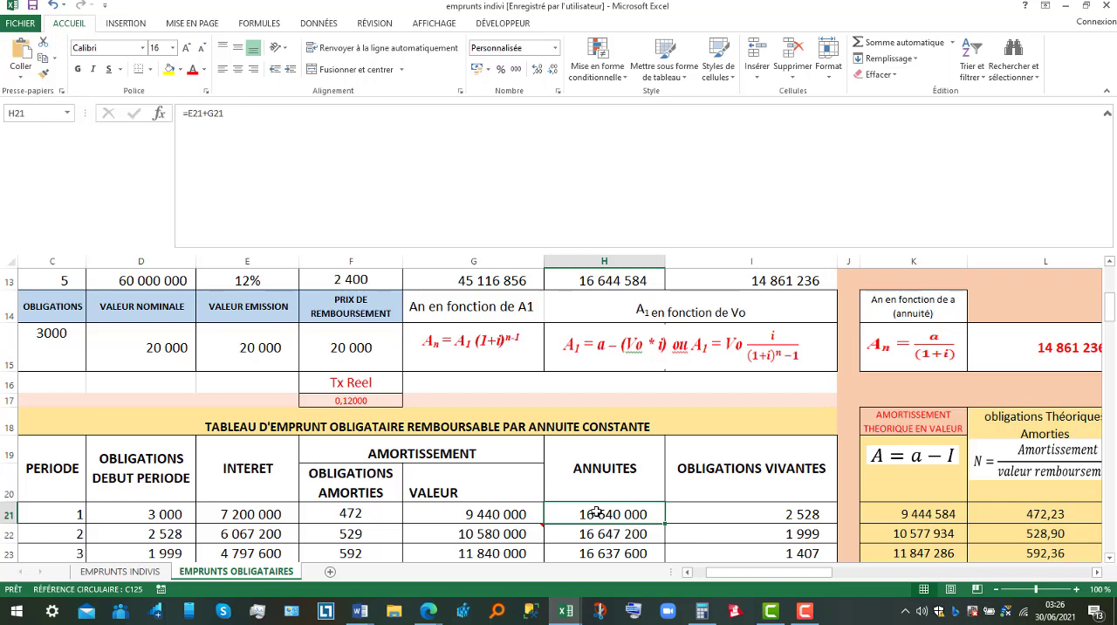
Go down the annuities column of the constant annuity table past period 5 and return to the period 1 annuity.
{"action": "key", "text": "Down"}
{"action": "key", "text": "Down"}
{"action": "key", "text": "Down"}
{"action": "key", "text": "Down"}
{"action": "key", "text": "Down"}
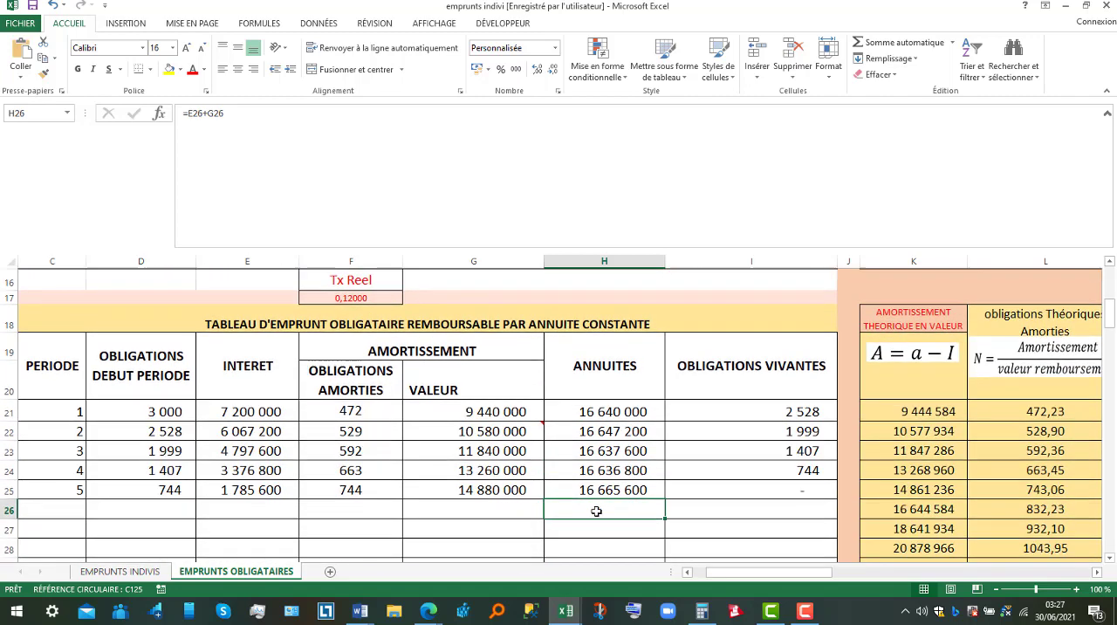
{"action": "key", "text": "Up"}
{"action": "key", "text": "Up"}
{"action": "key", "text": "Up"}
{"action": "key", "text": "Up"}
{"action": "key", "text": "Up"}
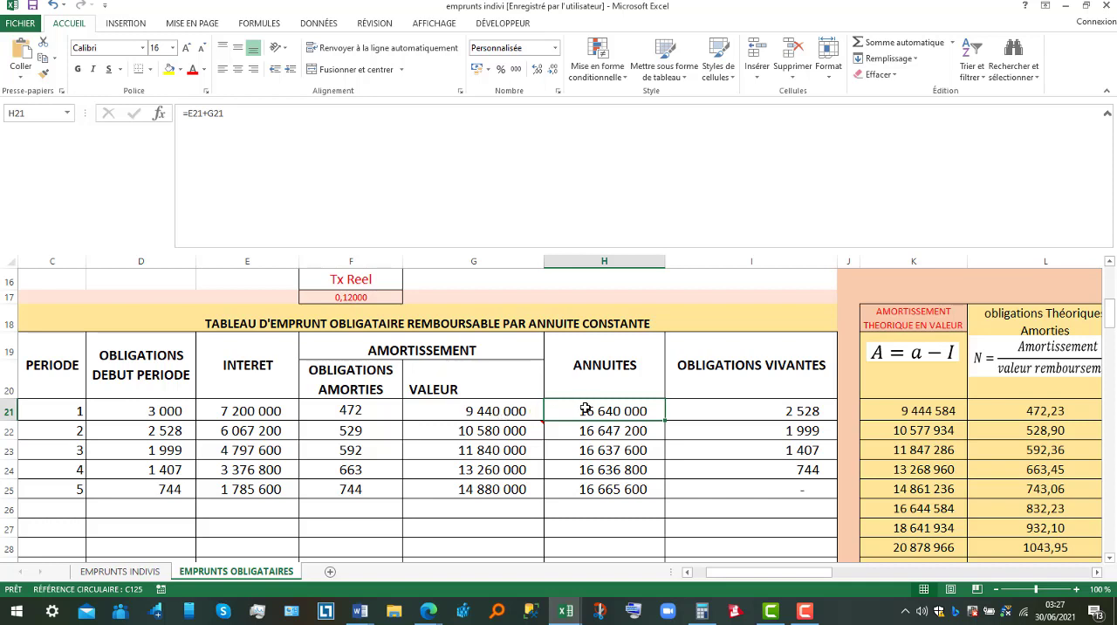
Inspect the period 1 formulas for the amortisation value, the interest and the opening bonds.
{"action": "left_click", "coordinate": [500, 413]}
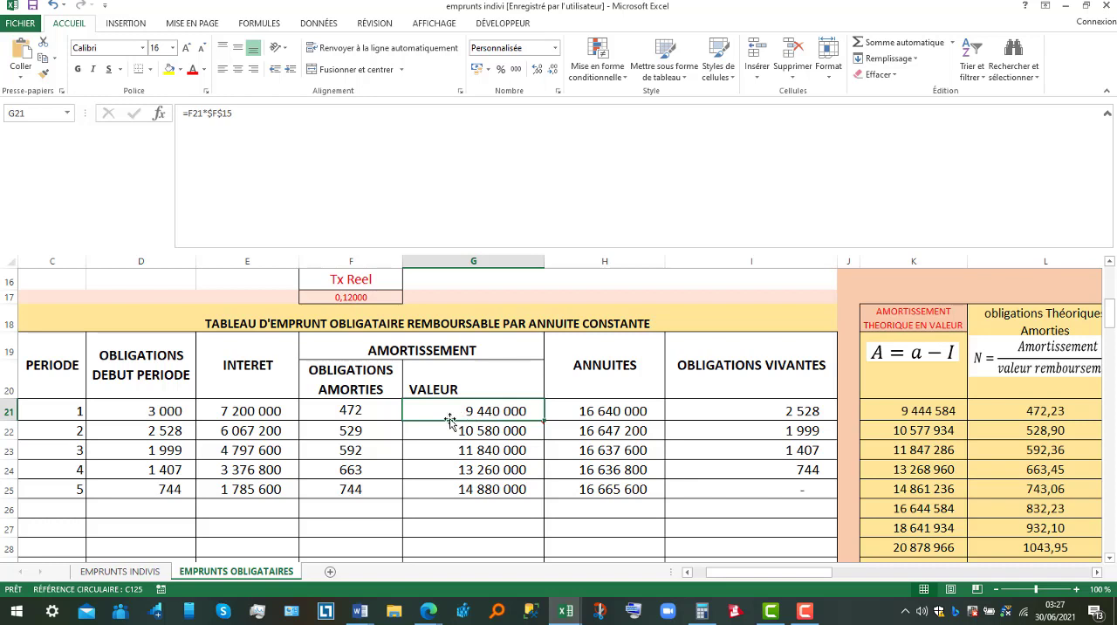
{"action": "left_click", "coordinate": [237, 411]}
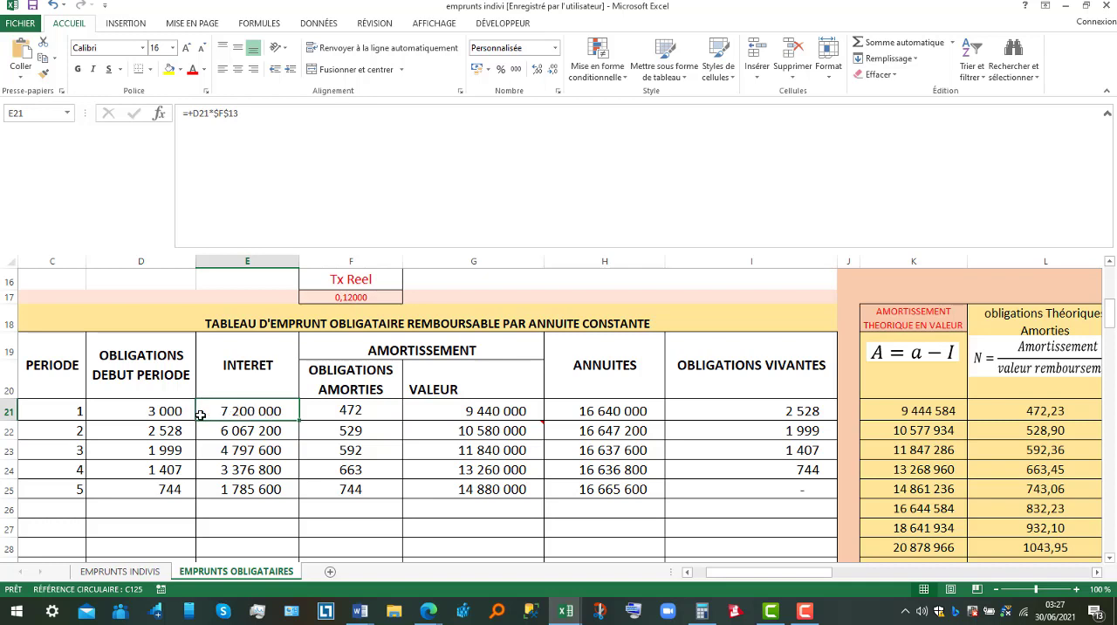
{"action": "left_click", "coordinate": [164, 417]}
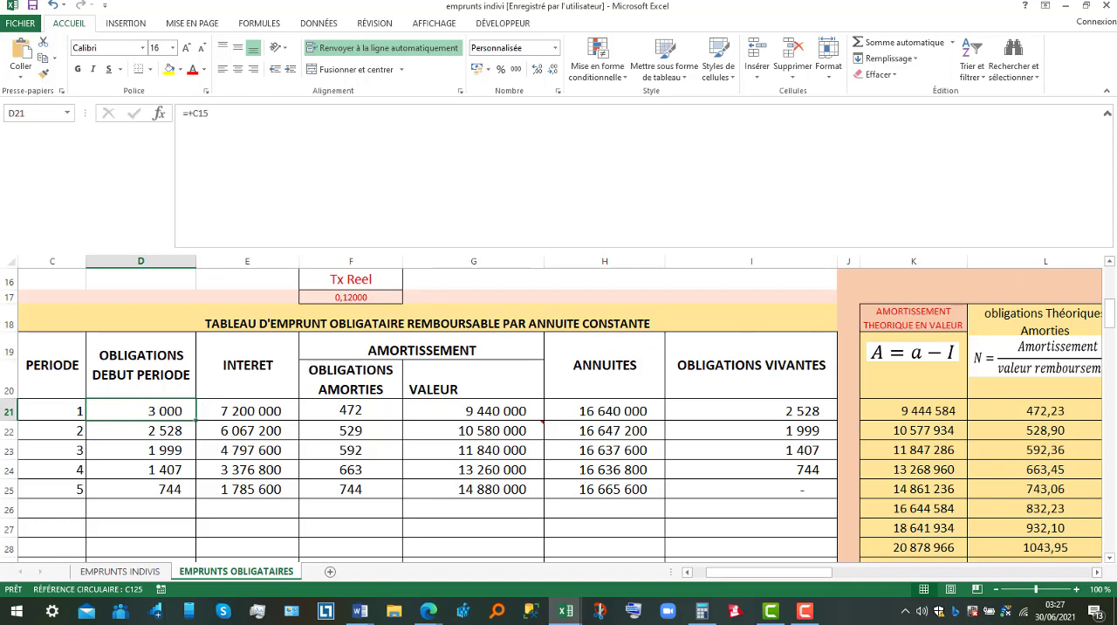
Inspect the coupon formula in the bond characteristics and the nominal value and rate cells it multiplies.
{"action": "left_click", "coordinate": [1110, 263]}
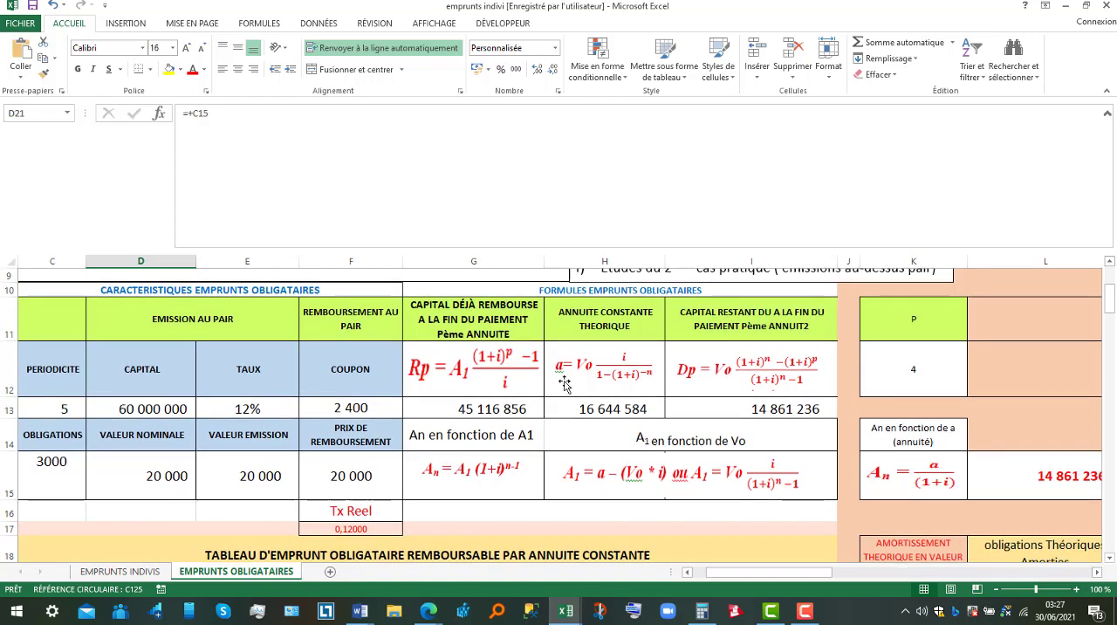
{"action": "left_click", "coordinate": [367, 413]}
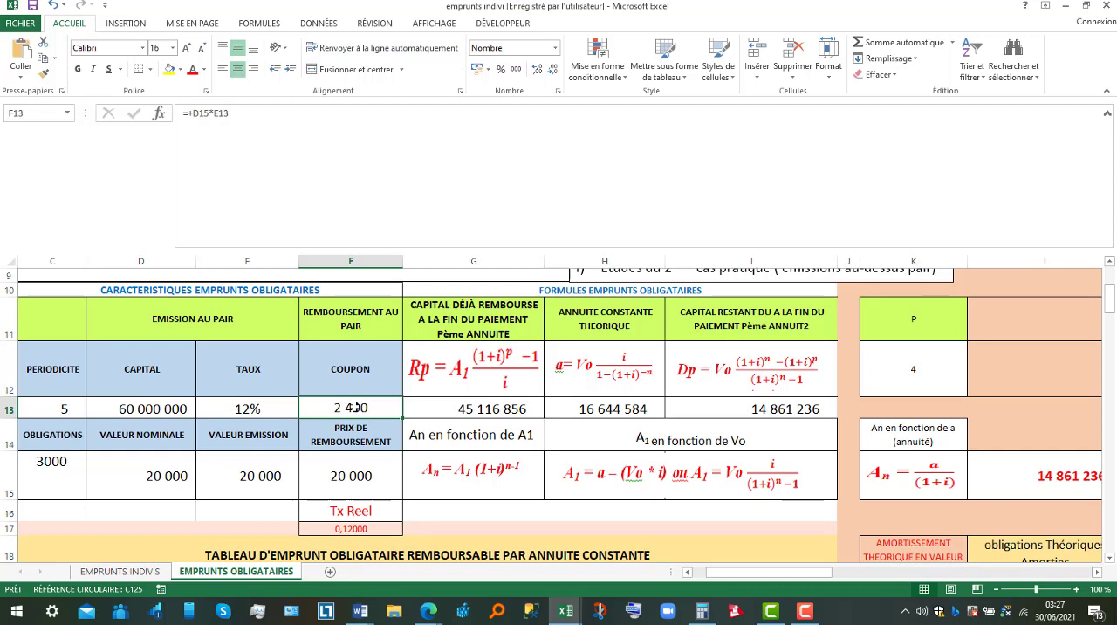
{"action": "double_click", "coordinate": [355, 408]}
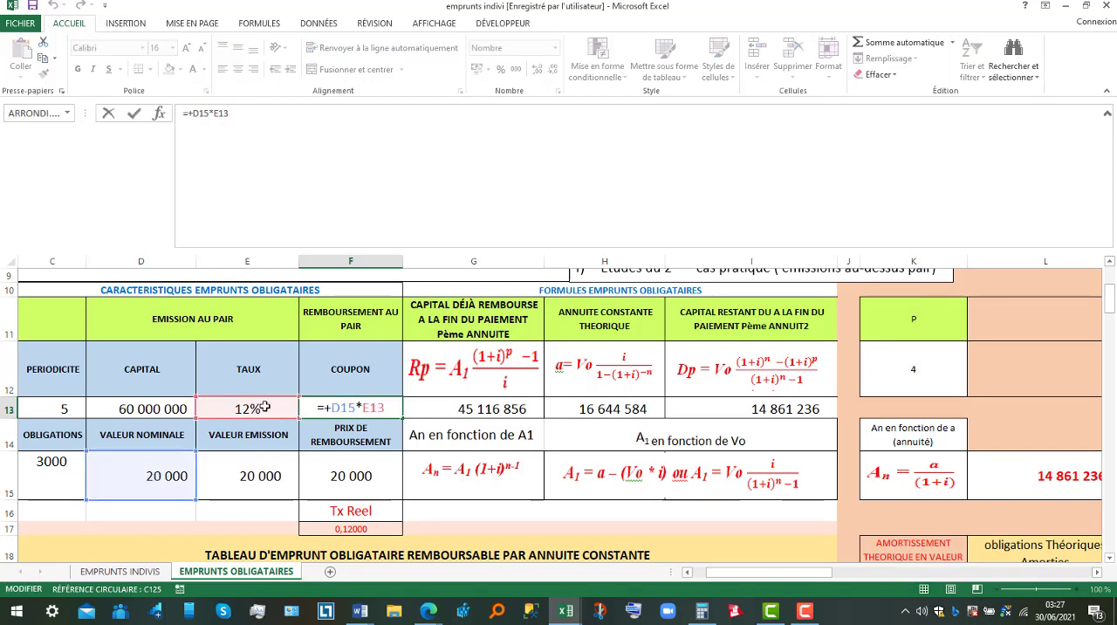
{"action": "key", "text": "Return"}
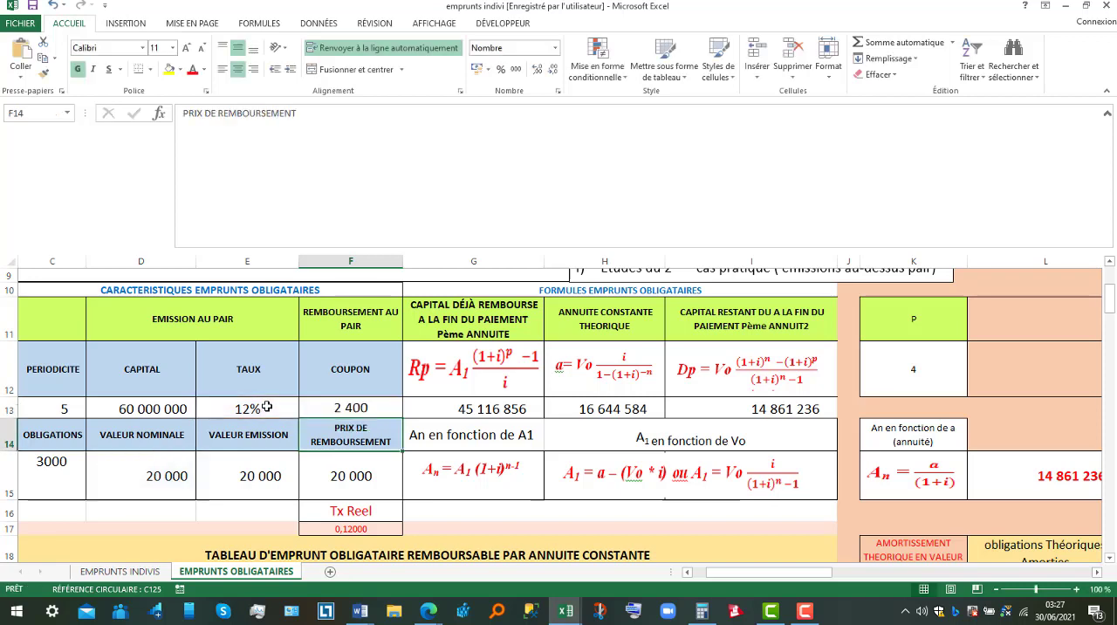
{"action": "left_click", "coordinate": [371, 408]}
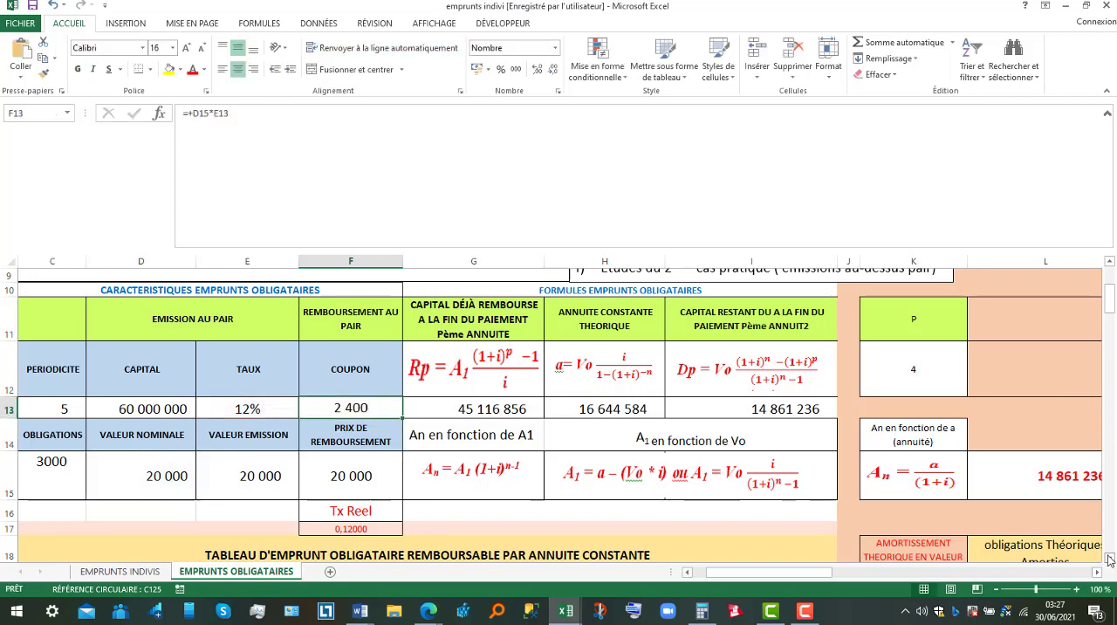
Go through period 1 of the repayment table again, from the opening bonds to the interest and the amortisation value.
{"action": "scroll", "coordinate": [1109, 559], "scroll_direction": "down", "scroll_amount": 2}
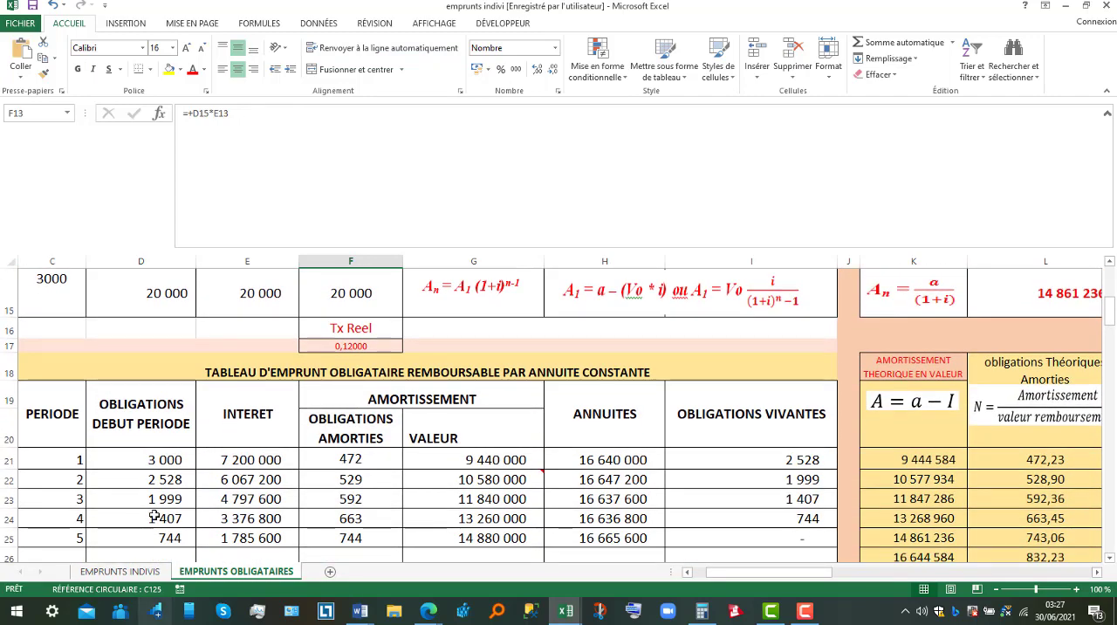
{"action": "left_click", "coordinate": [166, 460]}
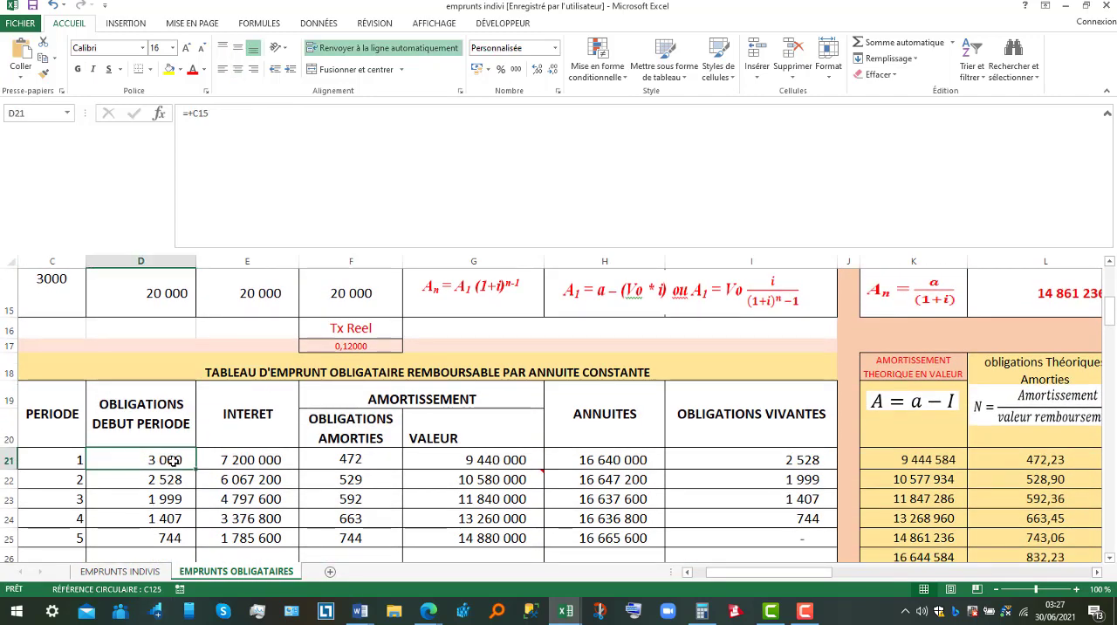
{"action": "left_click", "coordinate": [250, 465]}
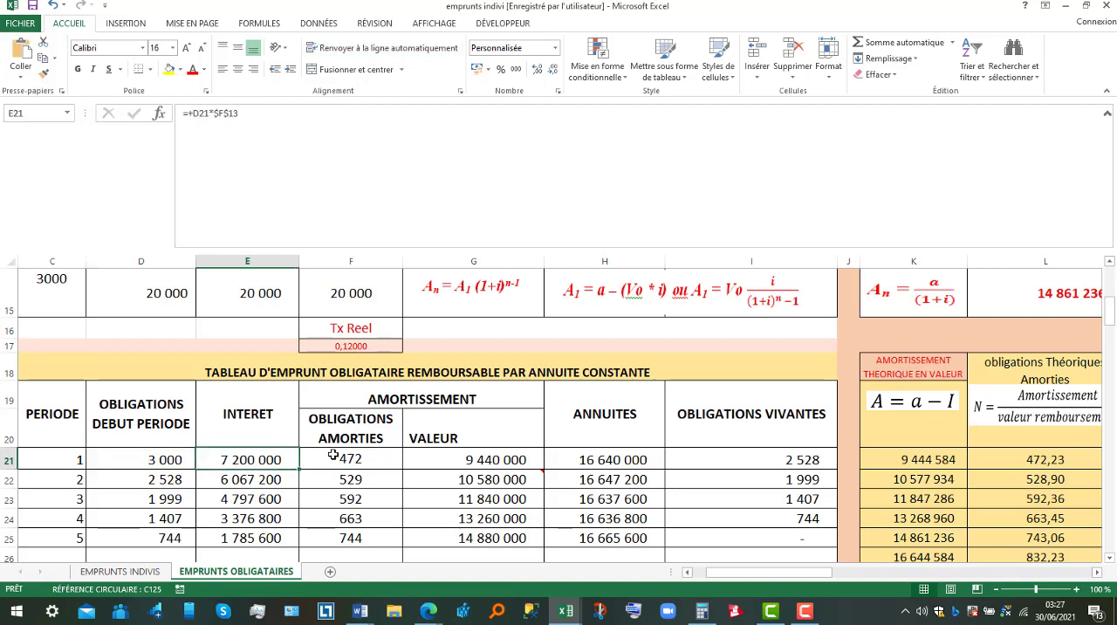
{"action": "left_click", "coordinate": [495, 458]}
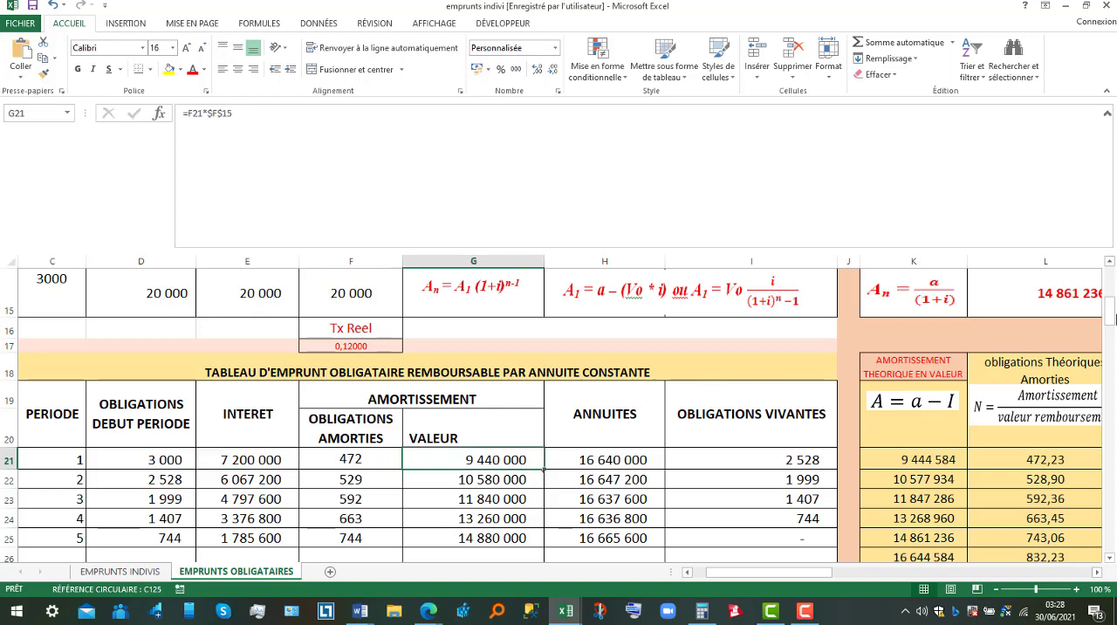
Check the theoretical constant annuity cell above the table, then the period 1 interest cell.
{"action": "left_click", "coordinate": [1109, 264]}
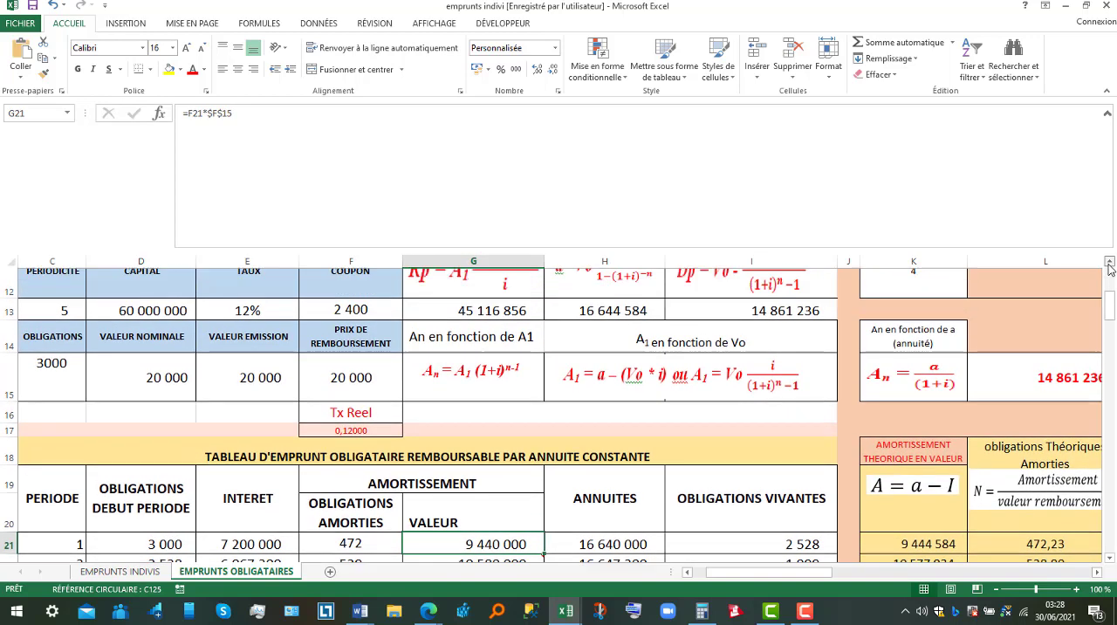
{"action": "left_click", "coordinate": [618, 336]}
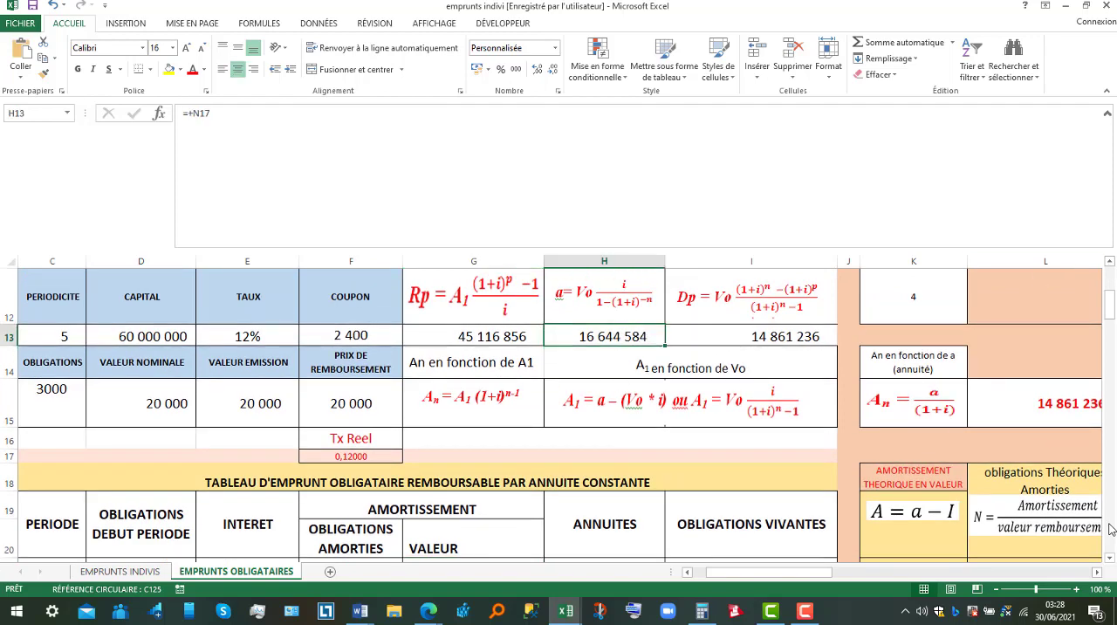
{"action": "left_click", "coordinate": [1110, 559]}
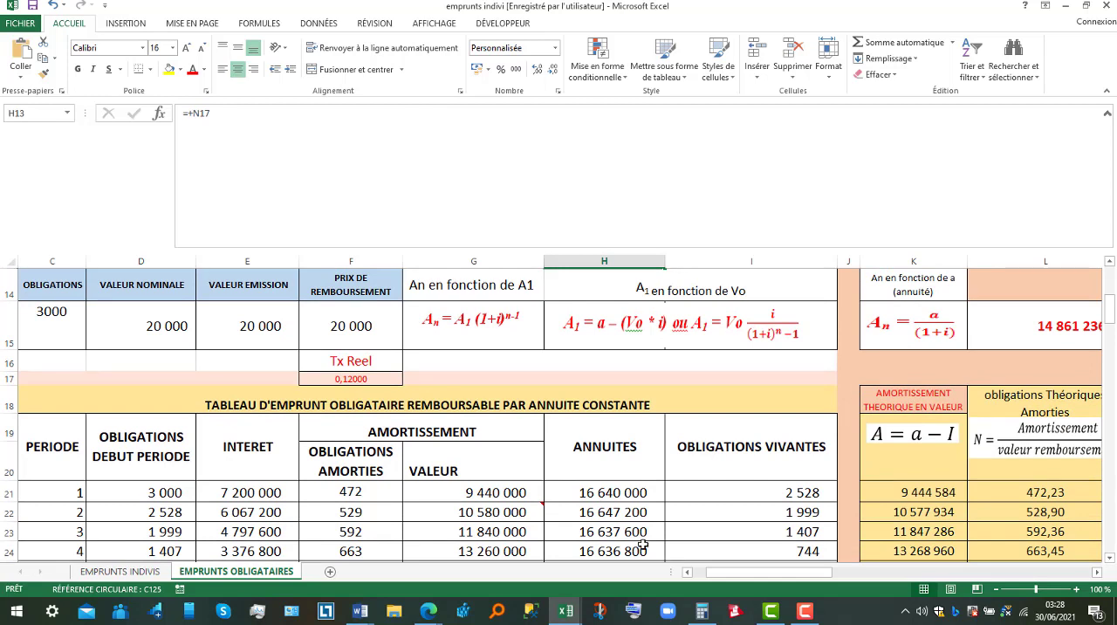
{"action": "left_click", "coordinate": [260, 494]}
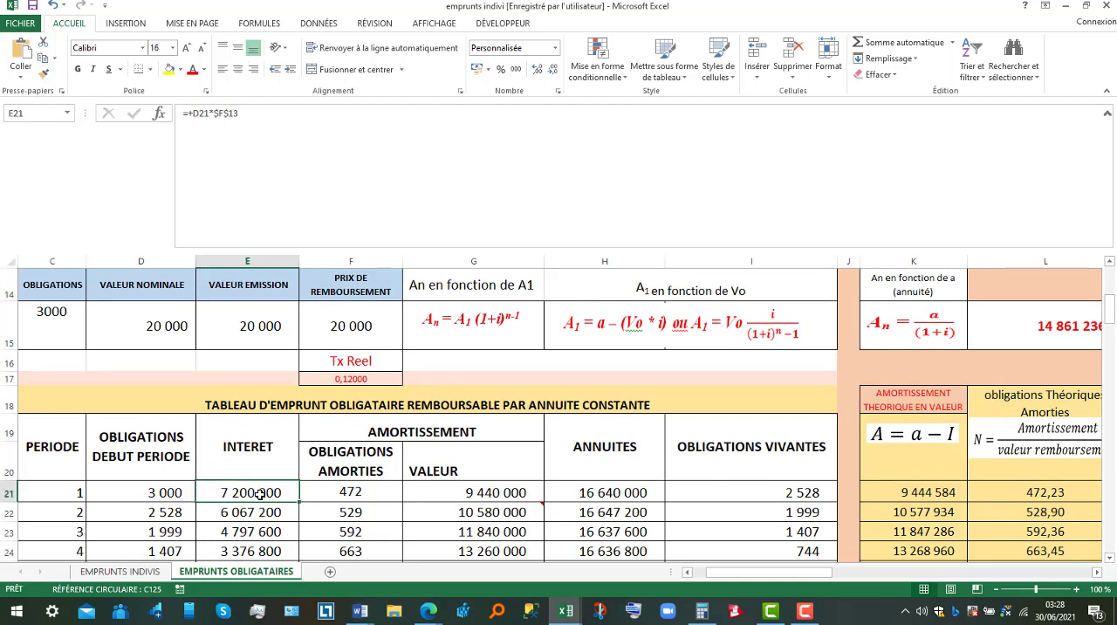
Inspect the period 1 theoretical amortisation formula and the theoretical annuity and interest cells it subtracts.
{"action": "double_click", "coordinate": [934, 492]}
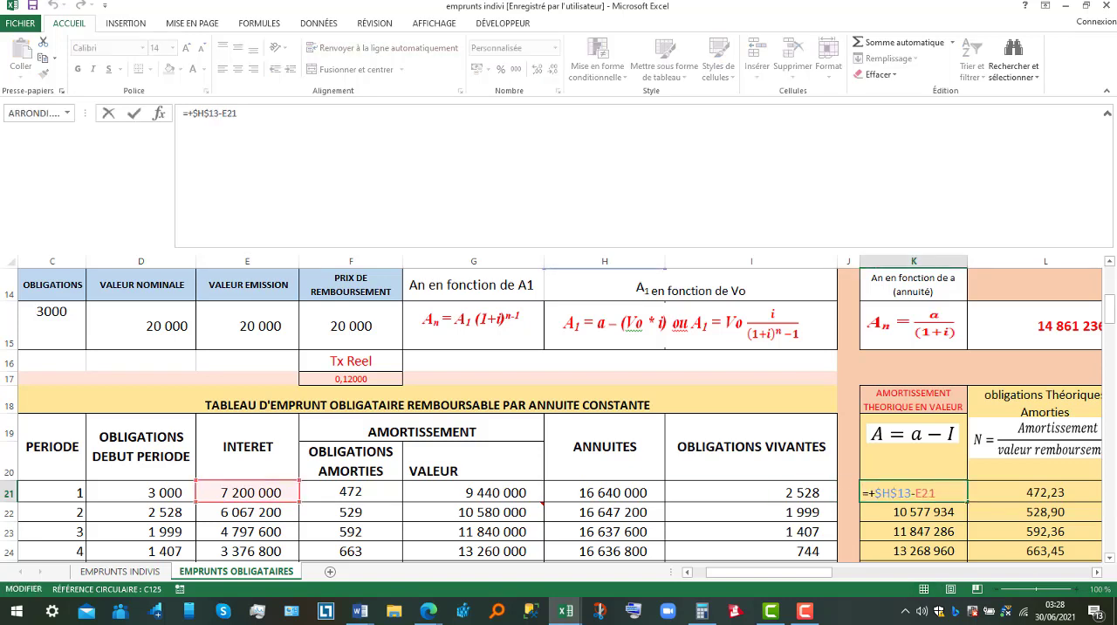
{"action": "left_click", "coordinate": [1110, 261]}
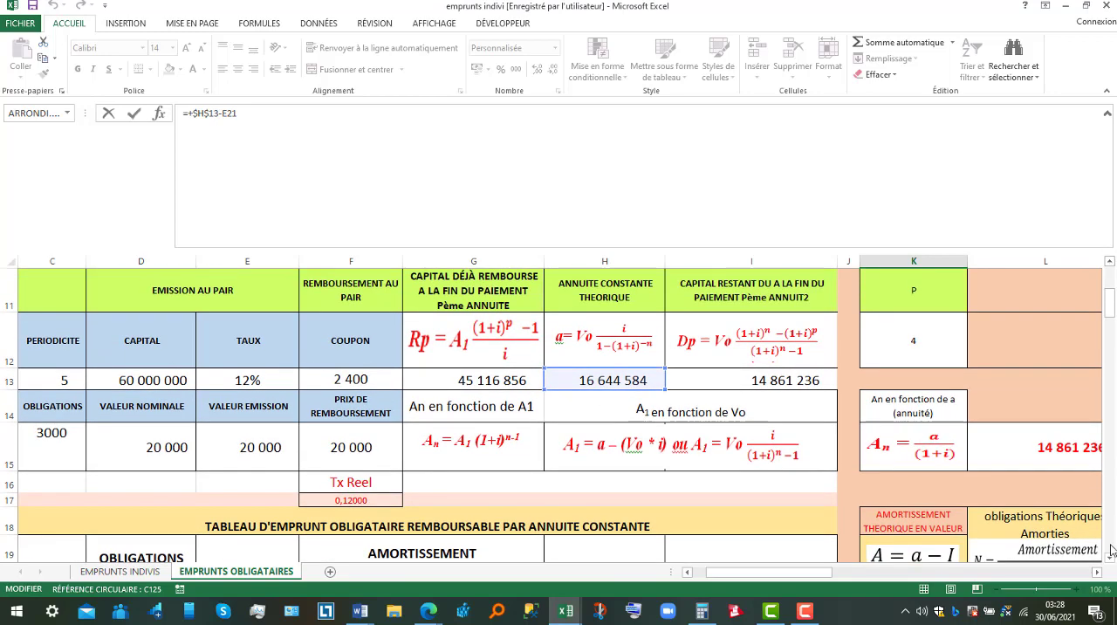
{"action": "left_click", "coordinate": [1110, 557]}
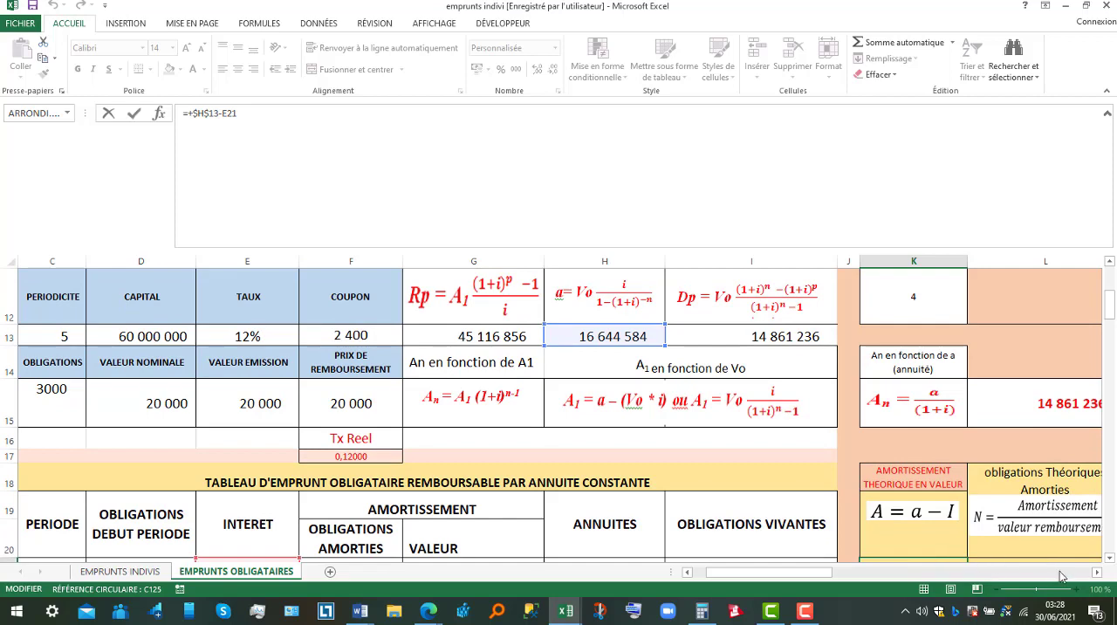
{"action": "left_click", "coordinate": [1110, 557]}
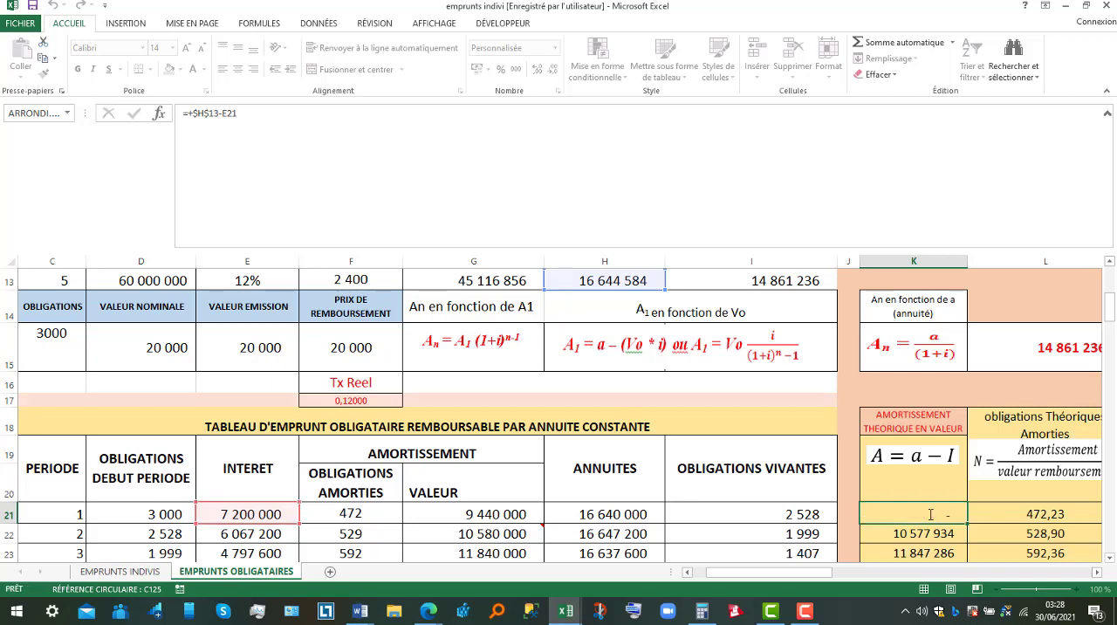
{"action": "key", "text": "Return"}
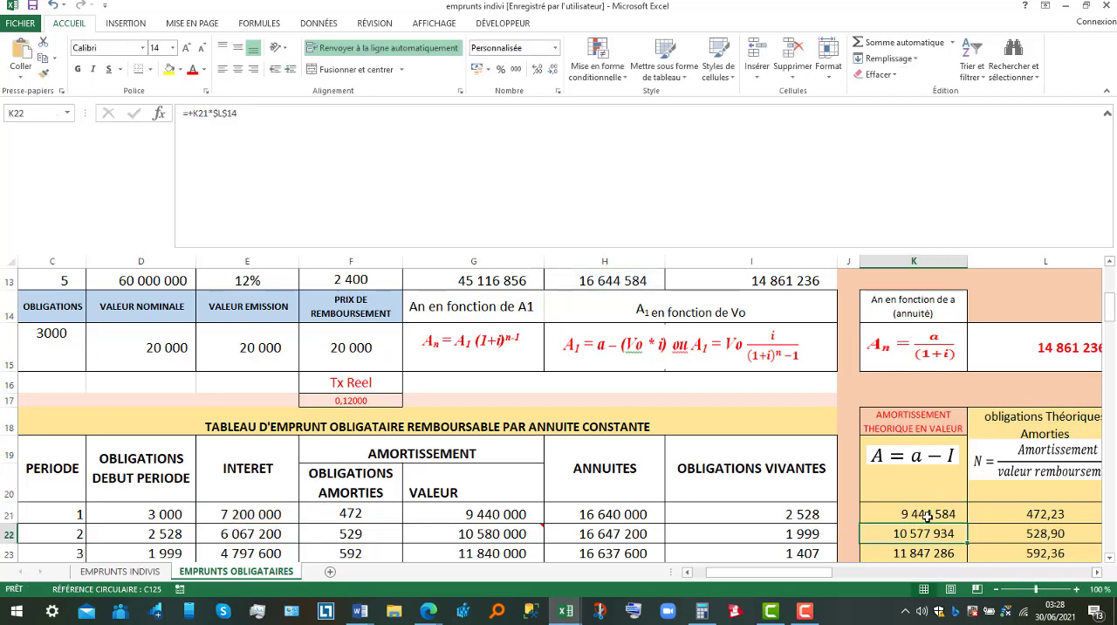
{"action": "left_click", "coordinate": [951, 512]}
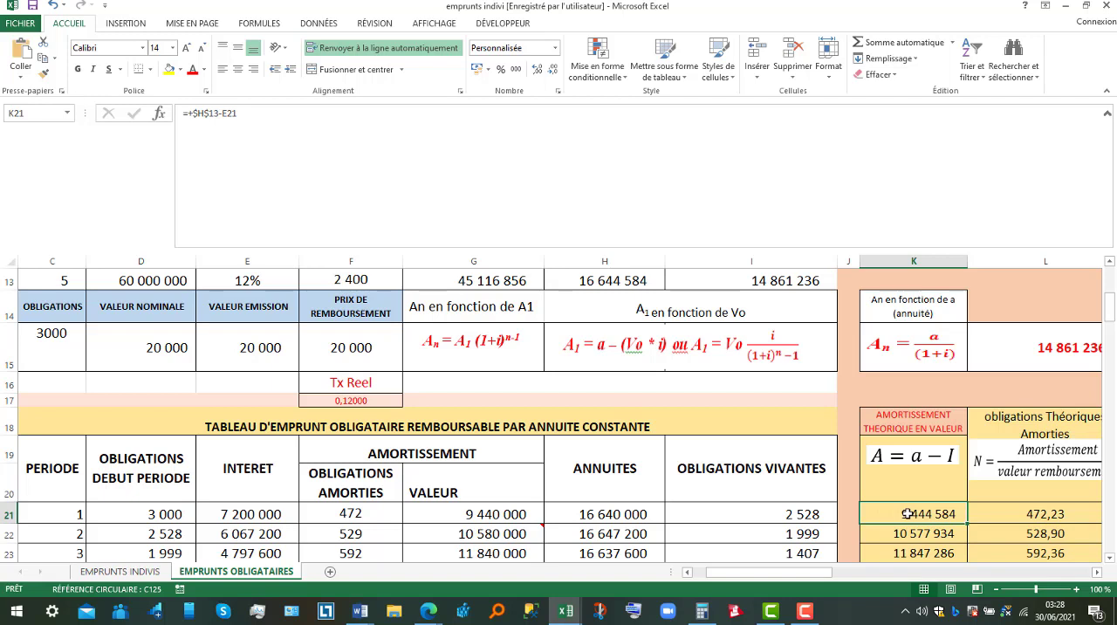
Inspect the period 1 theoretical redeemed bonds formula and the theoretical amortisation and redemption price cells it divides.
{"action": "left_click", "coordinate": [1097, 572]}
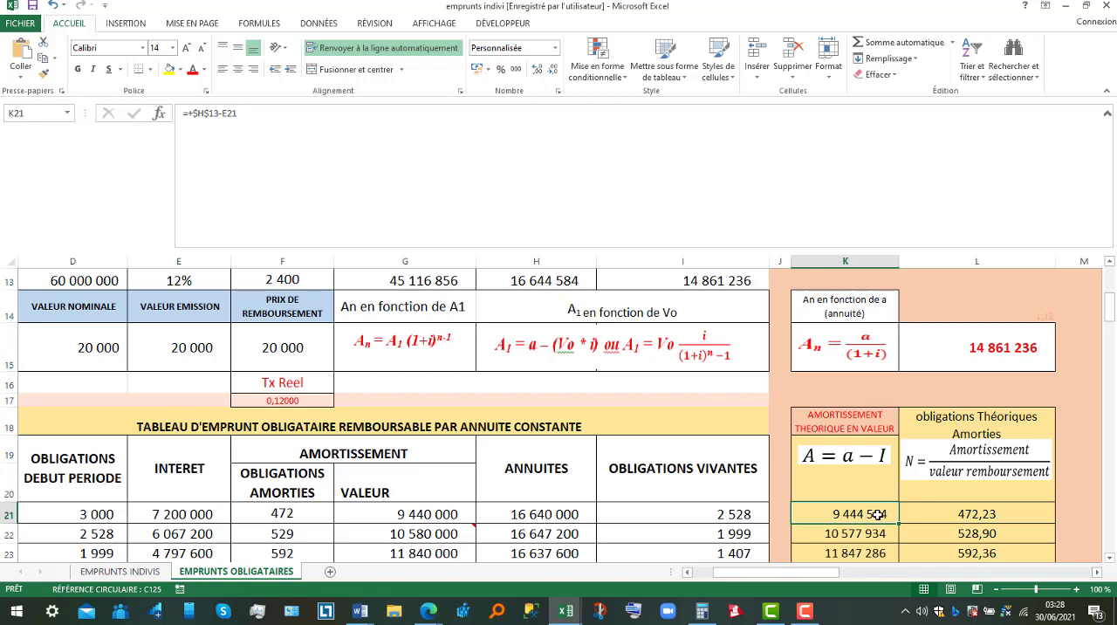
{"action": "left_click", "coordinate": [977, 513]}
{"action": "double_click", "coordinate": [978, 513]}
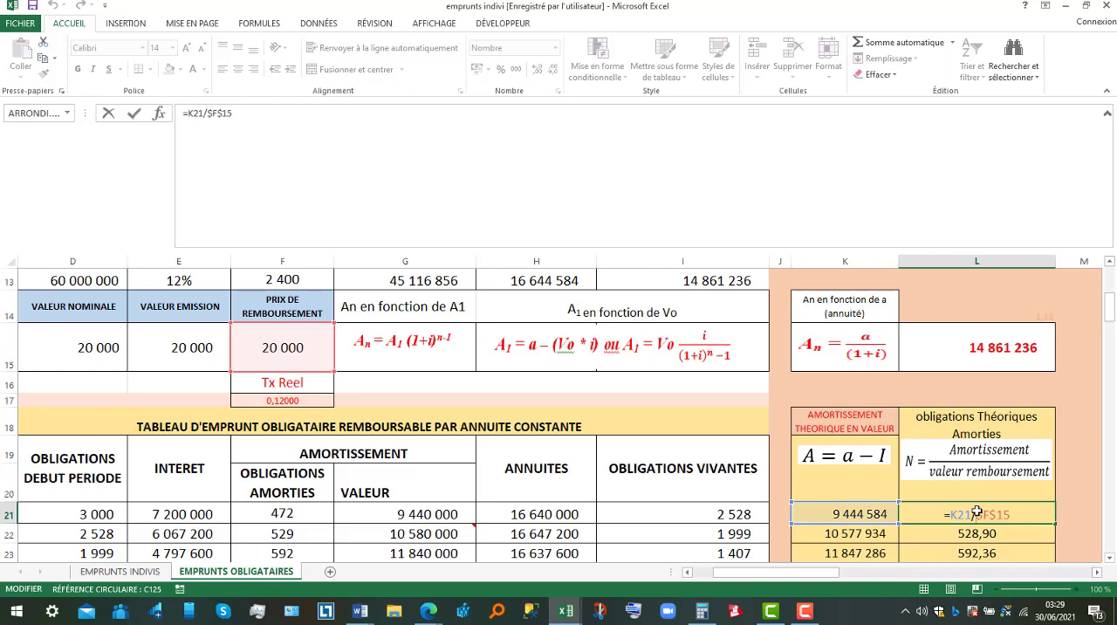
{"action": "key", "text": "Return"}
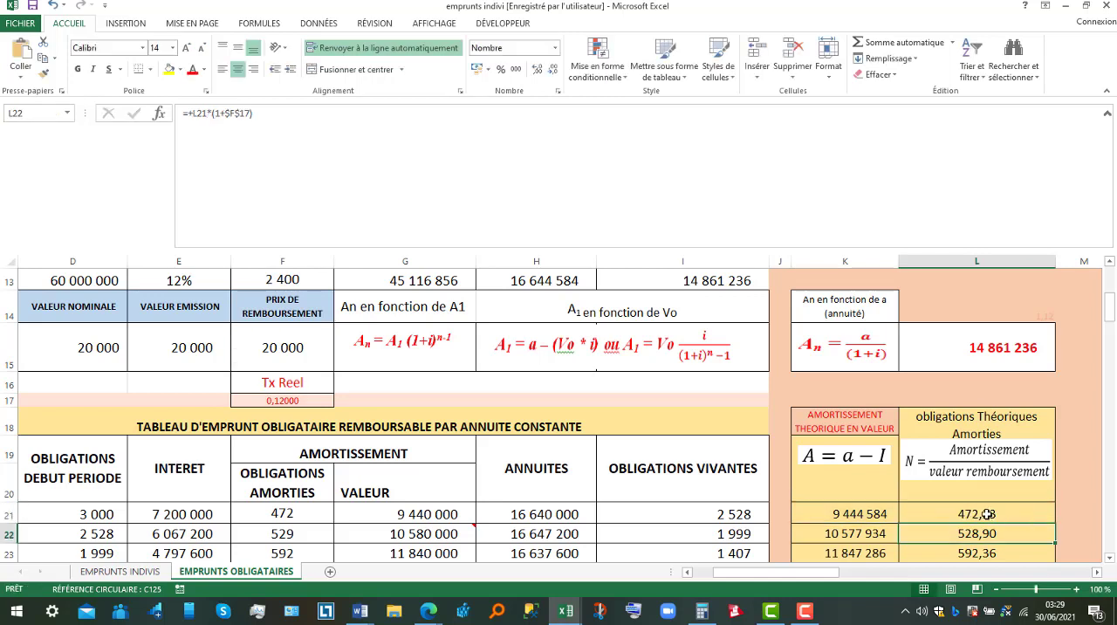
{"action": "left_click", "coordinate": [984, 515]}
{"action": "double_click", "coordinate": [984, 515]}
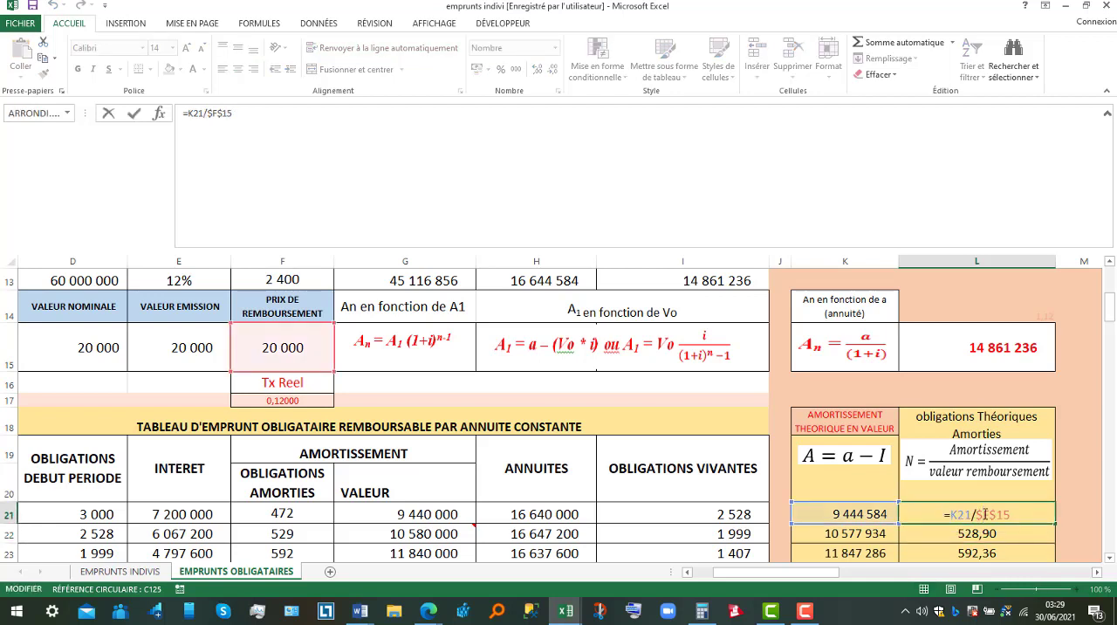
{"action": "key", "text": "Return"}
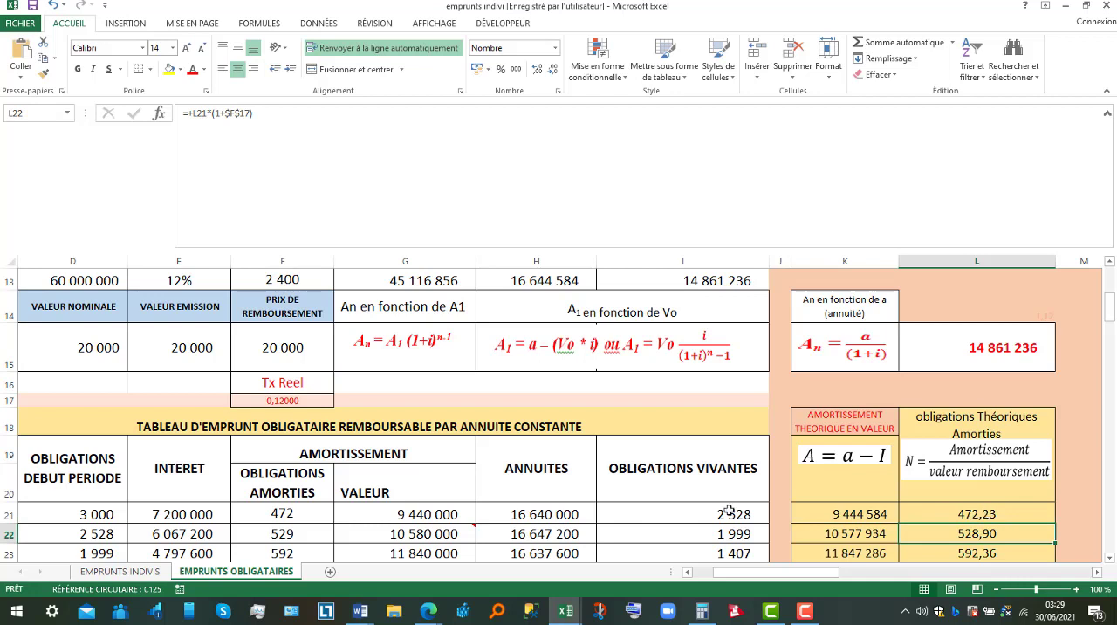
Check the period 1 redeemed bonds entry, the amortisation value formula based on it and the redemption price, and the annuity formula.
{"action": "left_click", "coordinate": [308, 516]}
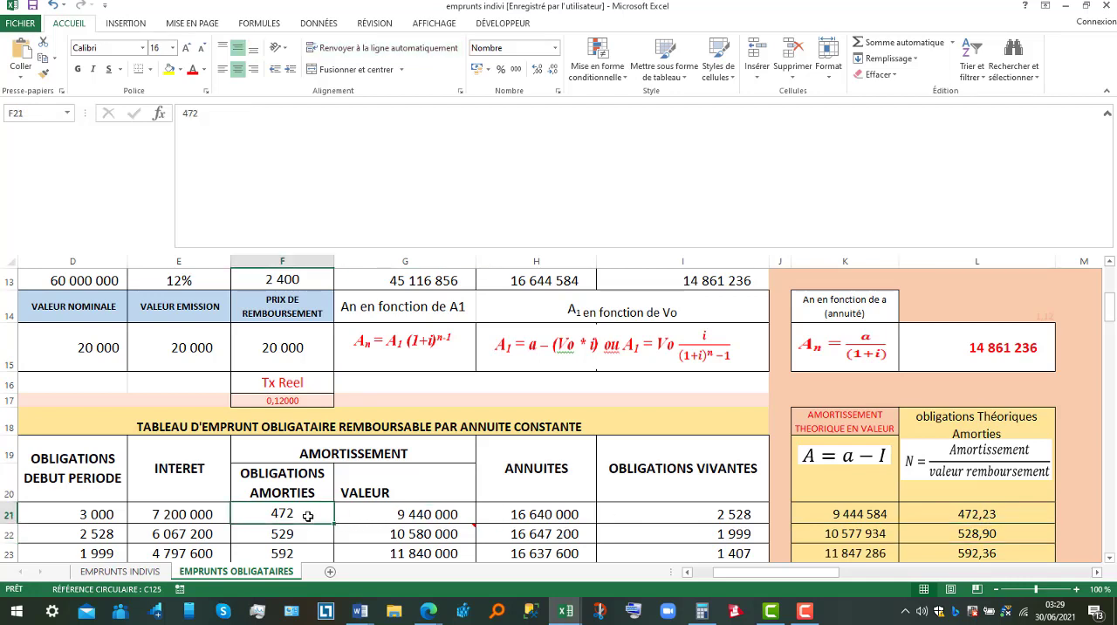
{"action": "left_click", "coordinate": [430, 516]}
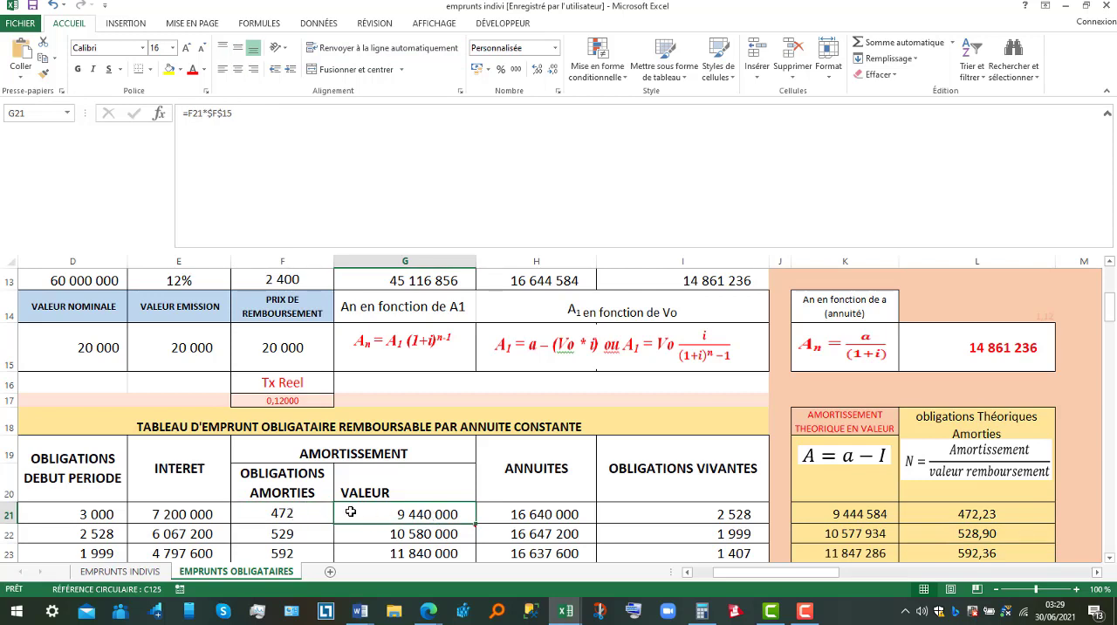
{"action": "double_click", "coordinate": [393, 514]}
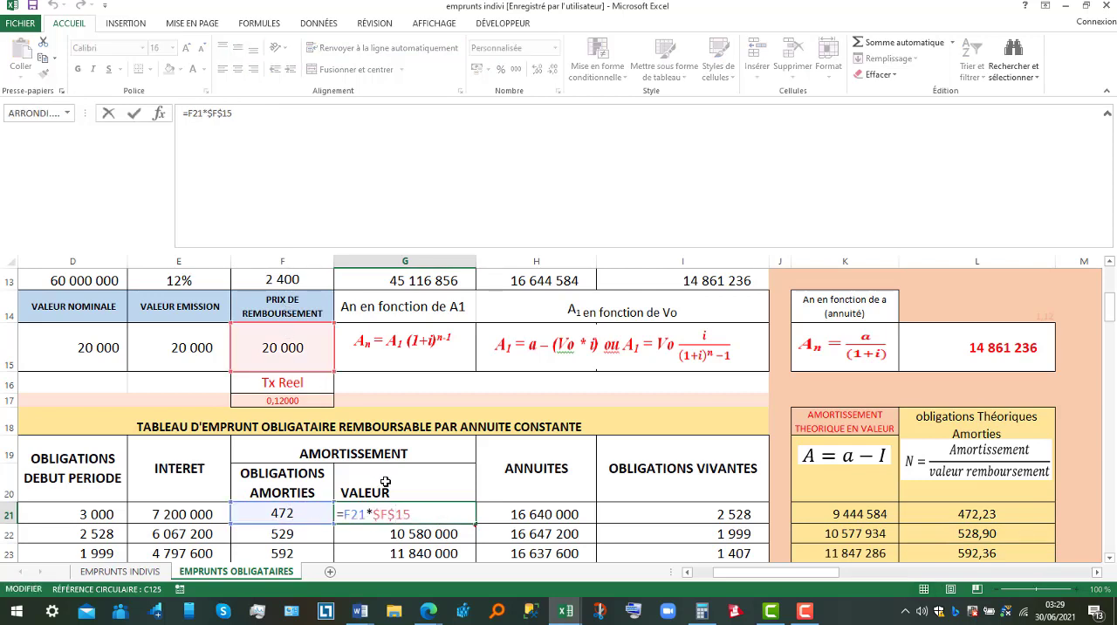
{"action": "key", "text": "Return"}
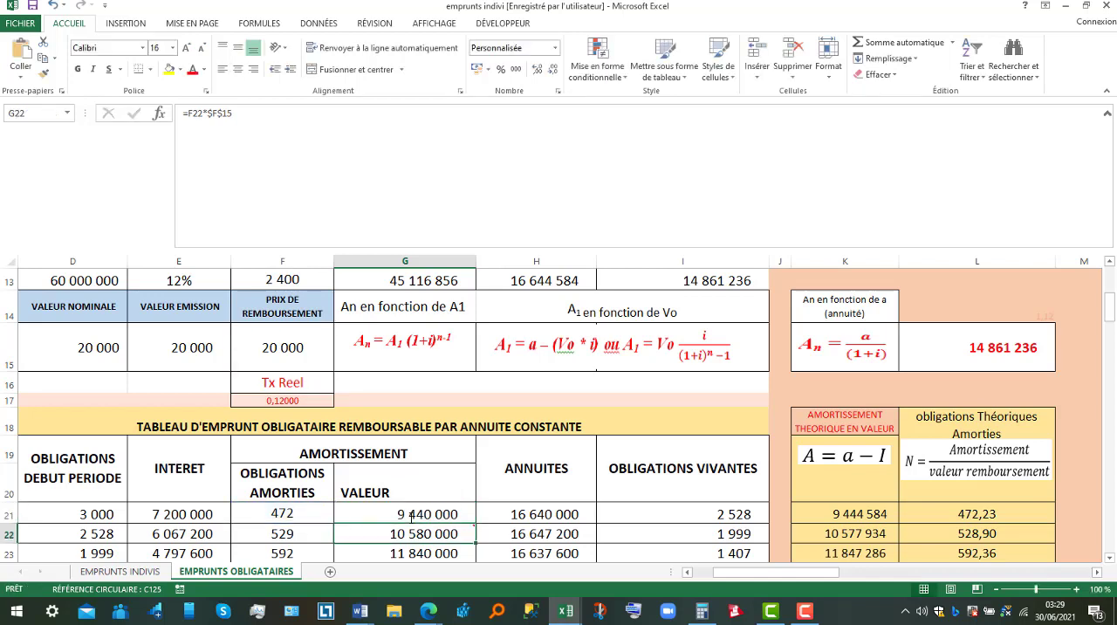
{"action": "left_click", "coordinate": [446, 514]}
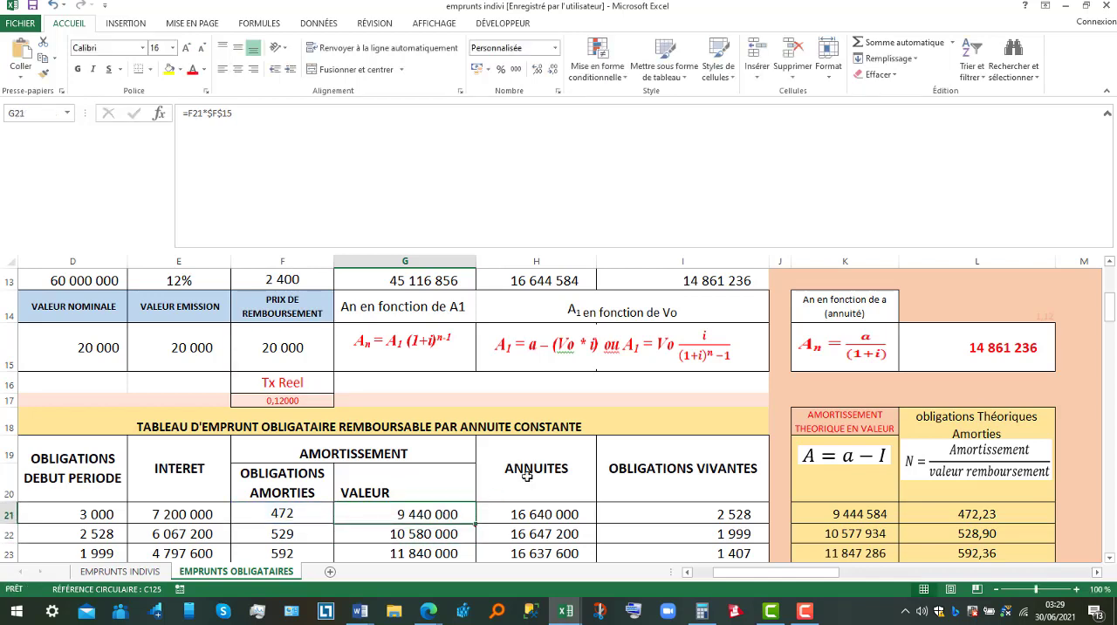
{"action": "left_click", "coordinate": [548, 515]}
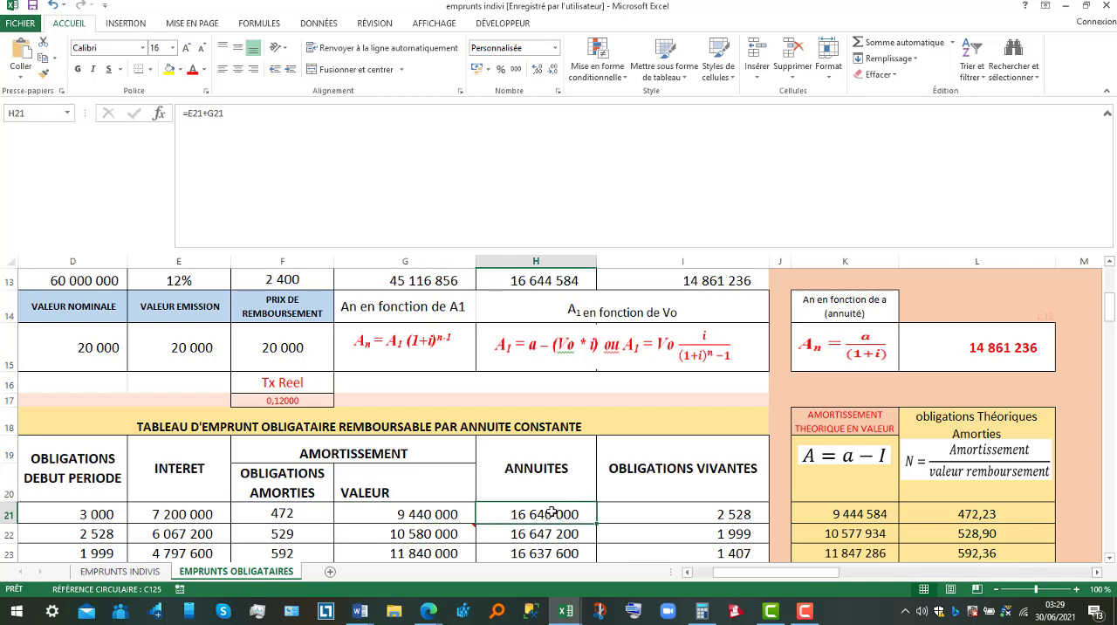
Inspect the period 1 annuity formula and the interest and amortisation value cells it adds.
{"action": "double_click", "coordinate": [515, 516]}
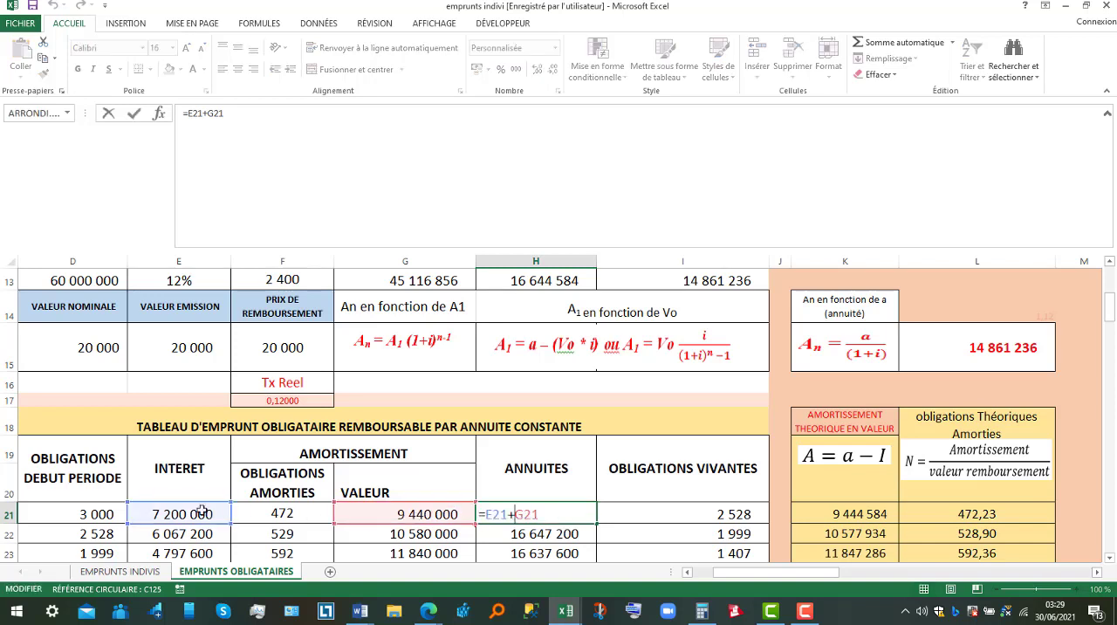
{"action": "key", "text": "Return"}
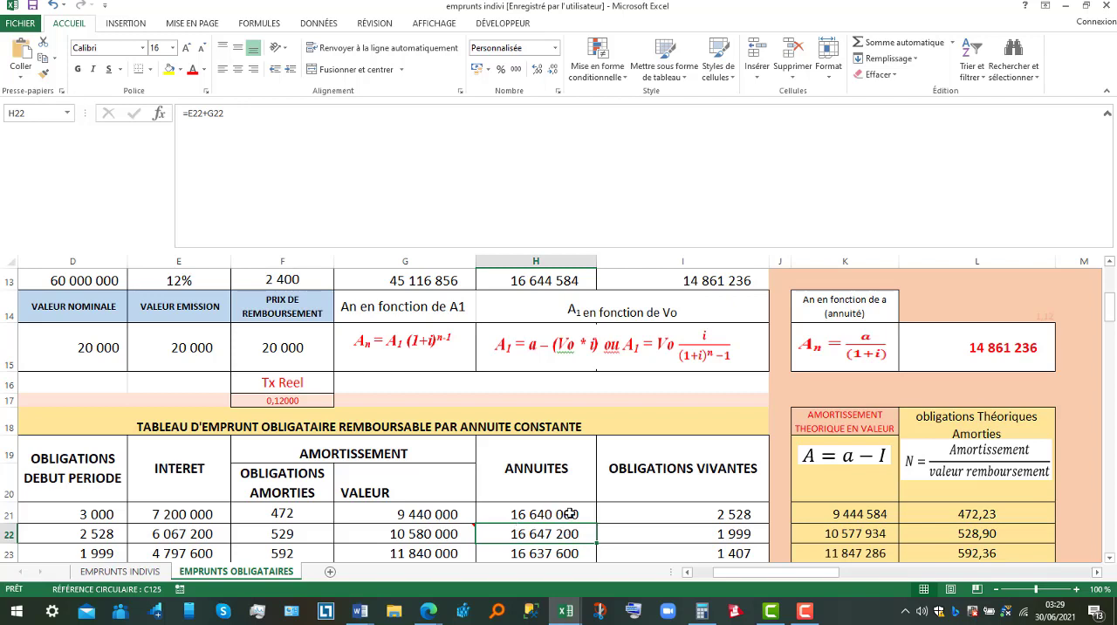
Inspect the period 1 outstanding bonds formula and the period 2 opening bonds cell that carries its balance forward.
{"action": "left_click", "coordinate": [696, 512]}
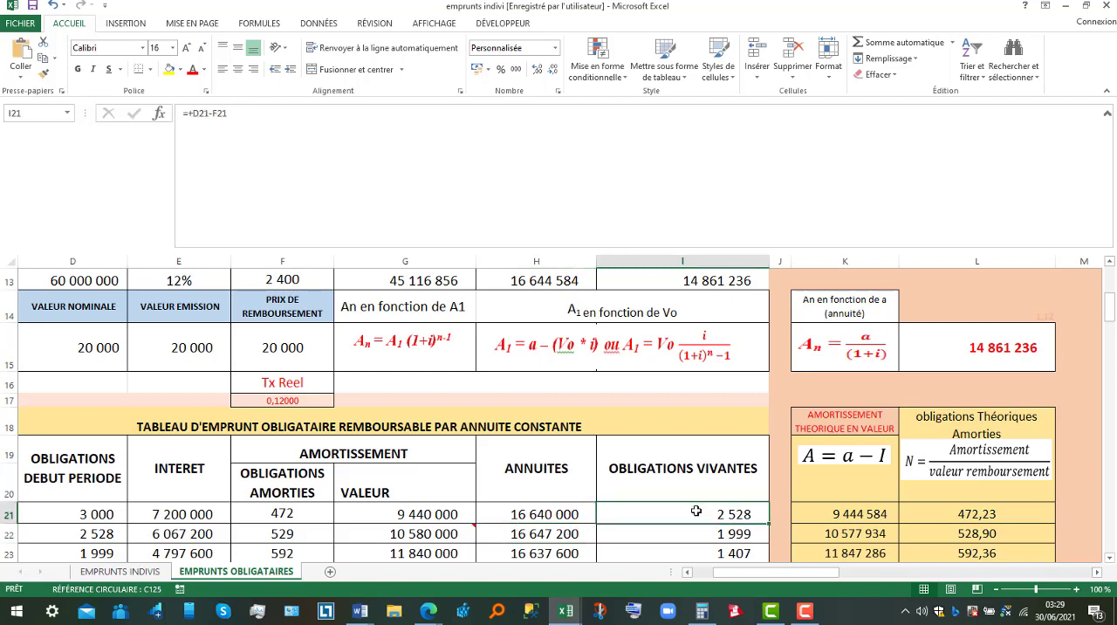
{"action": "double_click", "coordinate": [695, 512]}
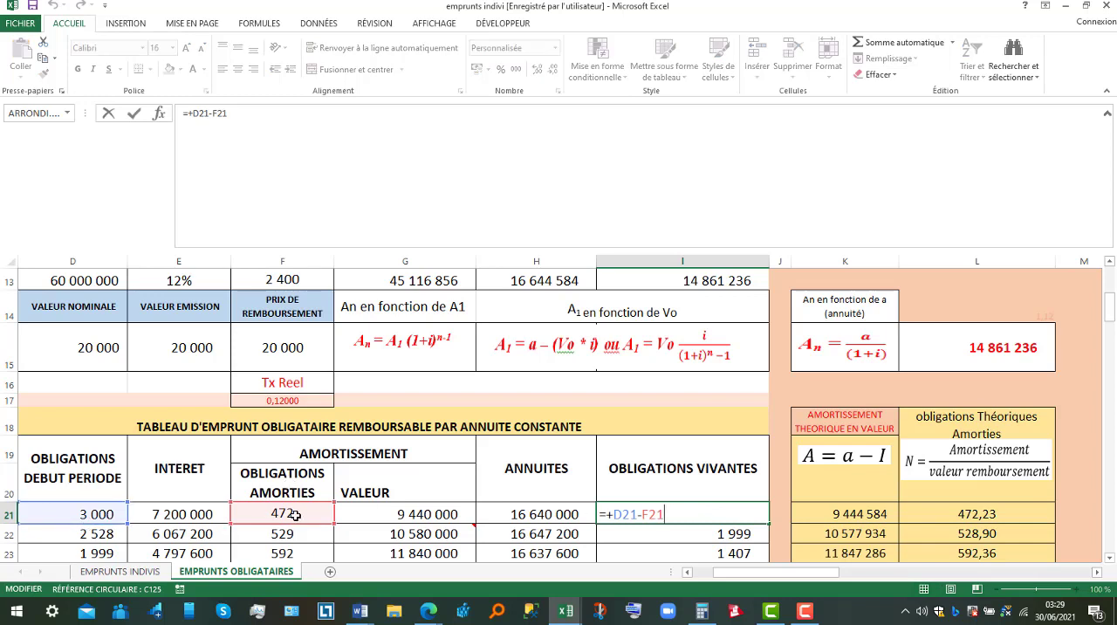
{"action": "key", "text": "Return"}
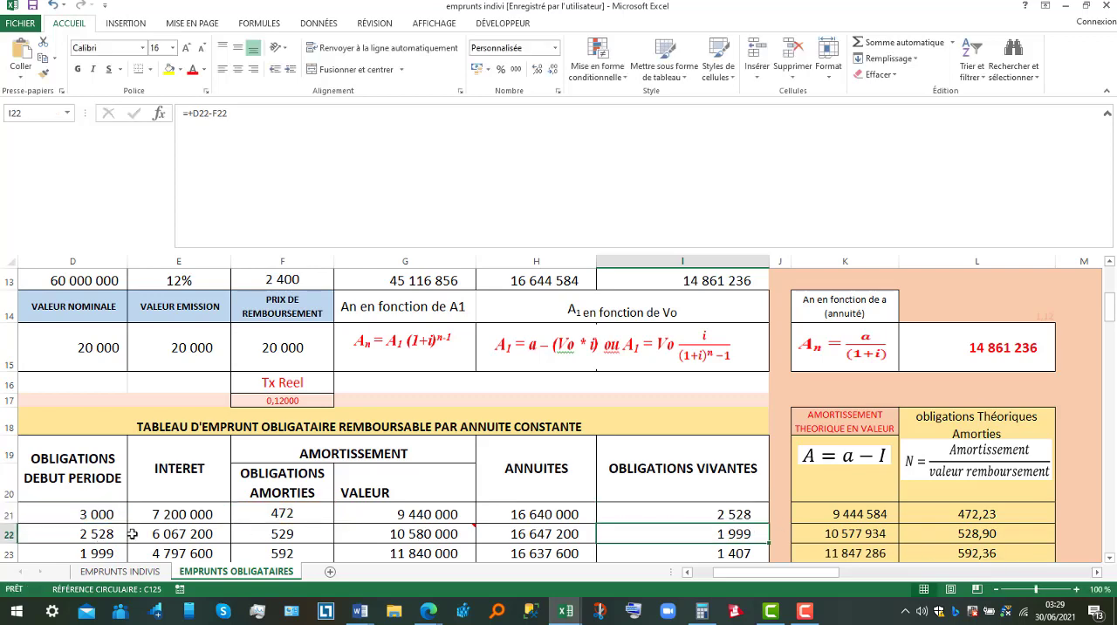
{"action": "left_click", "coordinate": [688, 573]}
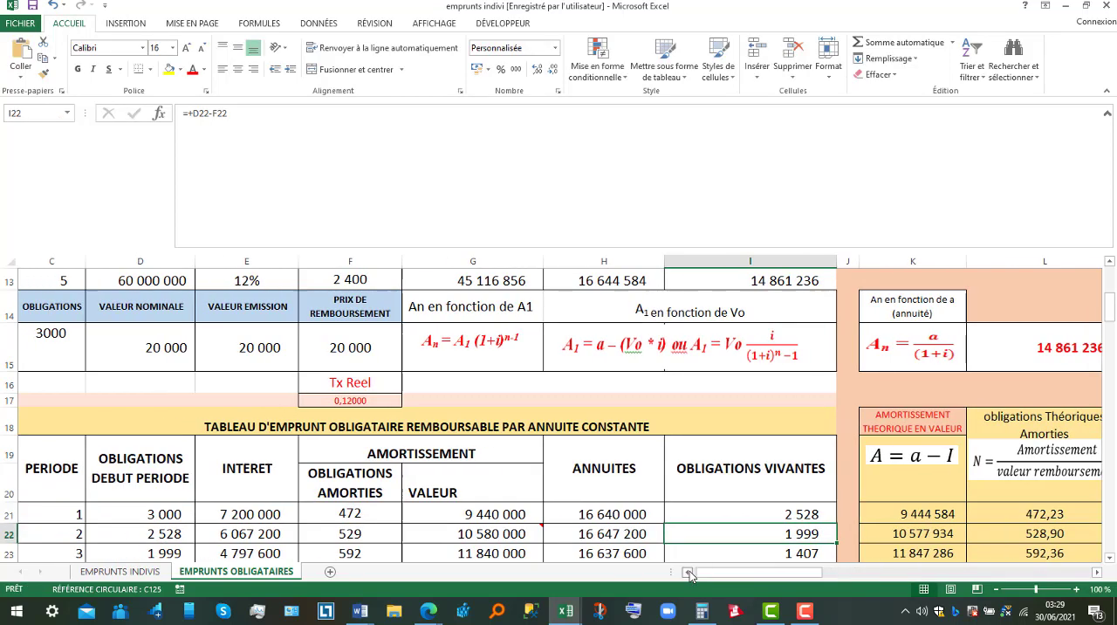
{"action": "left_click", "coordinate": [152, 536]}
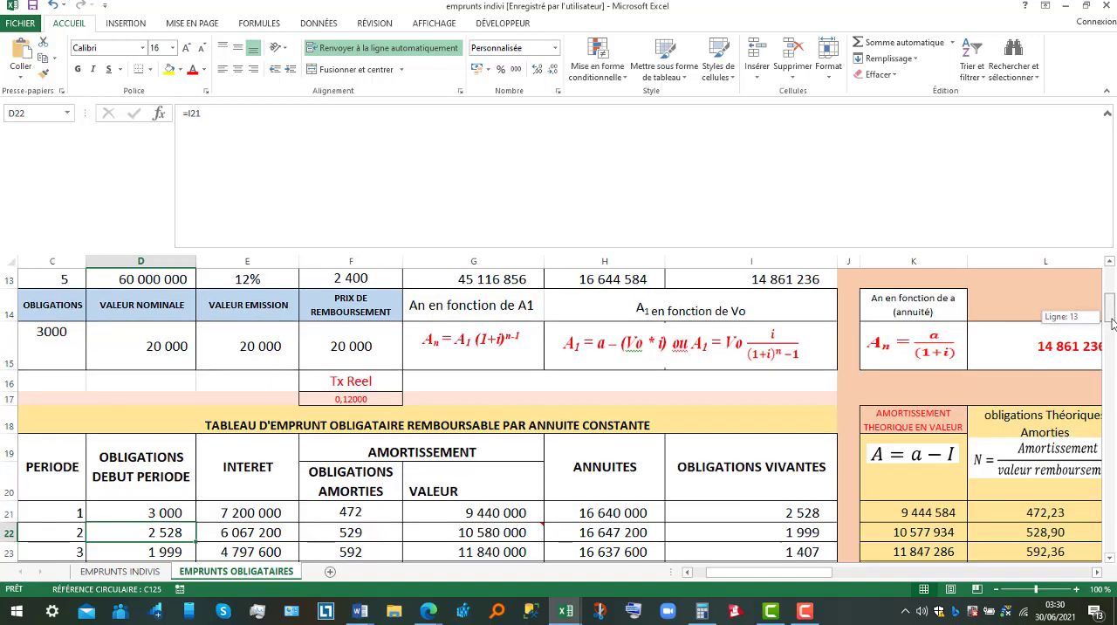
Compare the annuities of periods 1 to 5 in the constant annuity table.
{"action": "left_click_drag", "start_coordinate": [1114, 323], "coordinate": [1113, 329]}
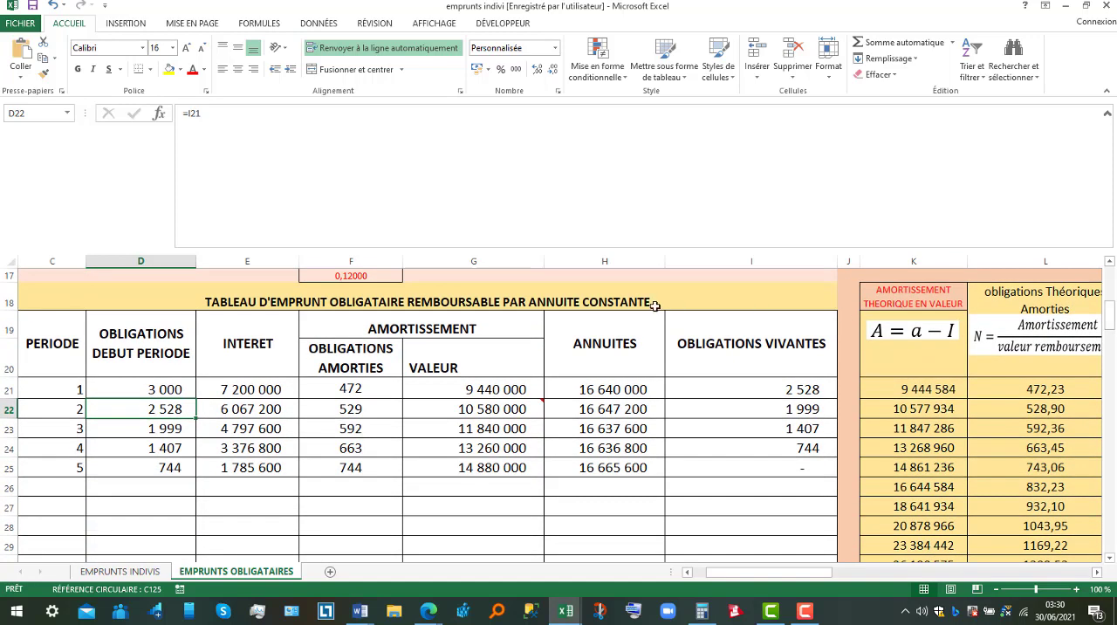
{"action": "left_click", "coordinate": [618, 387]}
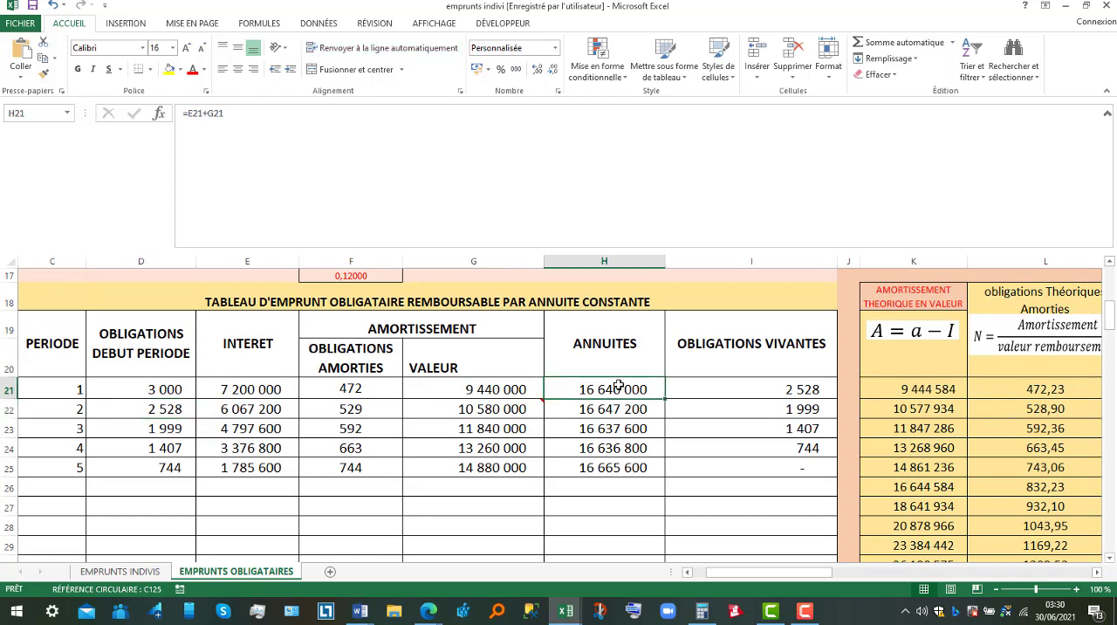
{"action": "key", "text": "Down"}
{"action": "key", "text": "Down"}
{"action": "key", "text": "Down"}
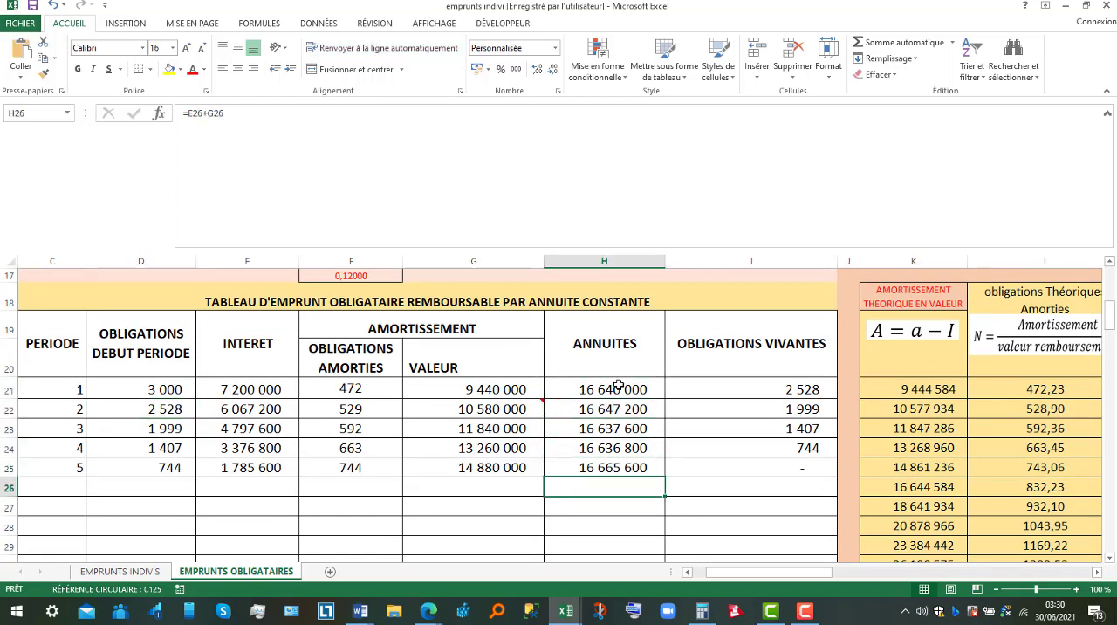
{"action": "key", "text": "Up"}
{"action": "key", "text": "Up"}
{"action": "key", "text": "Up"}
{"action": "key", "text": "Up"}
{"action": "key", "text": "Down"}
{"action": "key", "text": "Down"}
{"action": "key", "text": "Down"}
{"action": "key", "text": "Down"}
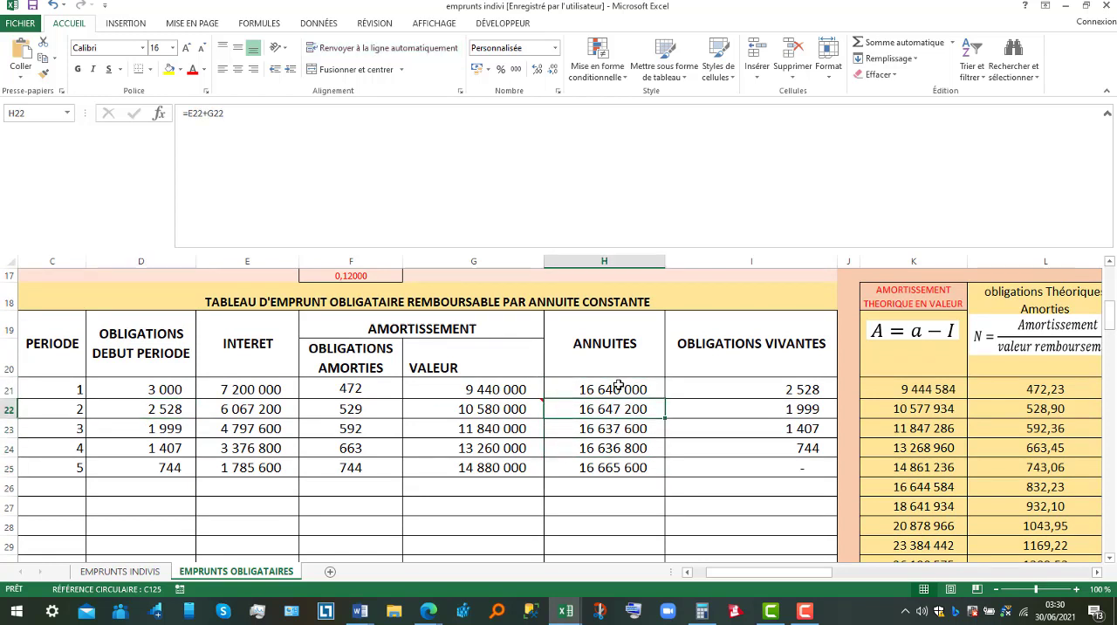
{"action": "key", "text": "Up"}
{"action": "key", "text": "Up"}
{"action": "key", "text": "Up"}
{"action": "key", "text": "Up"}
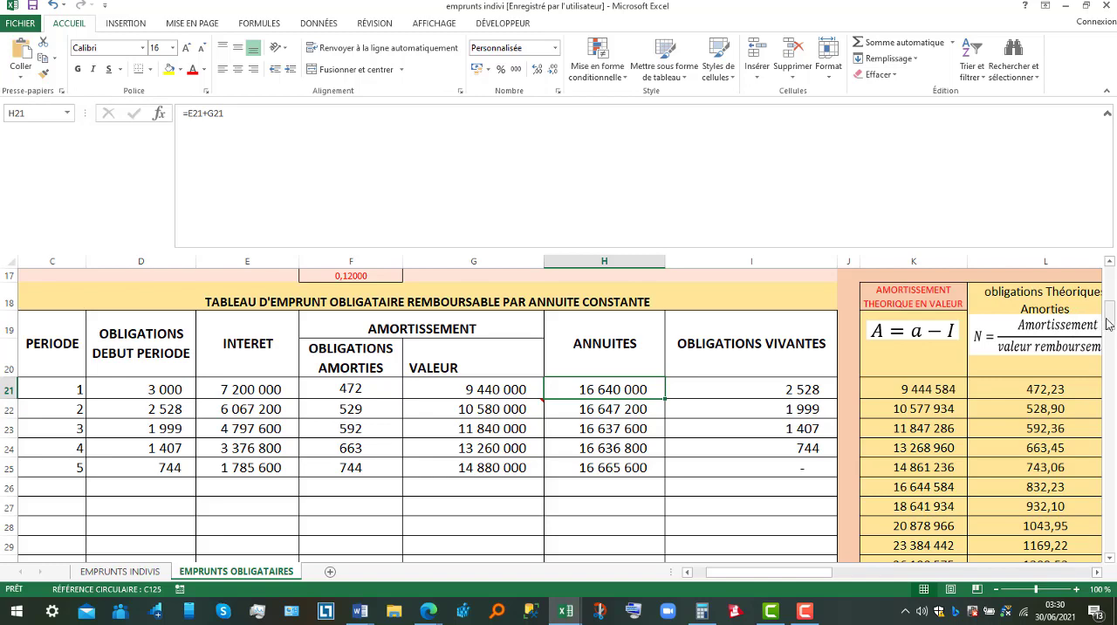
Review the bond loan formulas for capital already repaid, theoretical constant annuity, An in terms of A1, and remaining capital due.
{"action": "mouse_move", "coordinate": [1111, 324]}
{"action": "left_mouse_down"}
{"action": "mouse_move", "coordinate": [1112, 295]}
{"action": "mouse_move", "coordinate": [1112, 305]}
{"action": "left_mouse_up"}
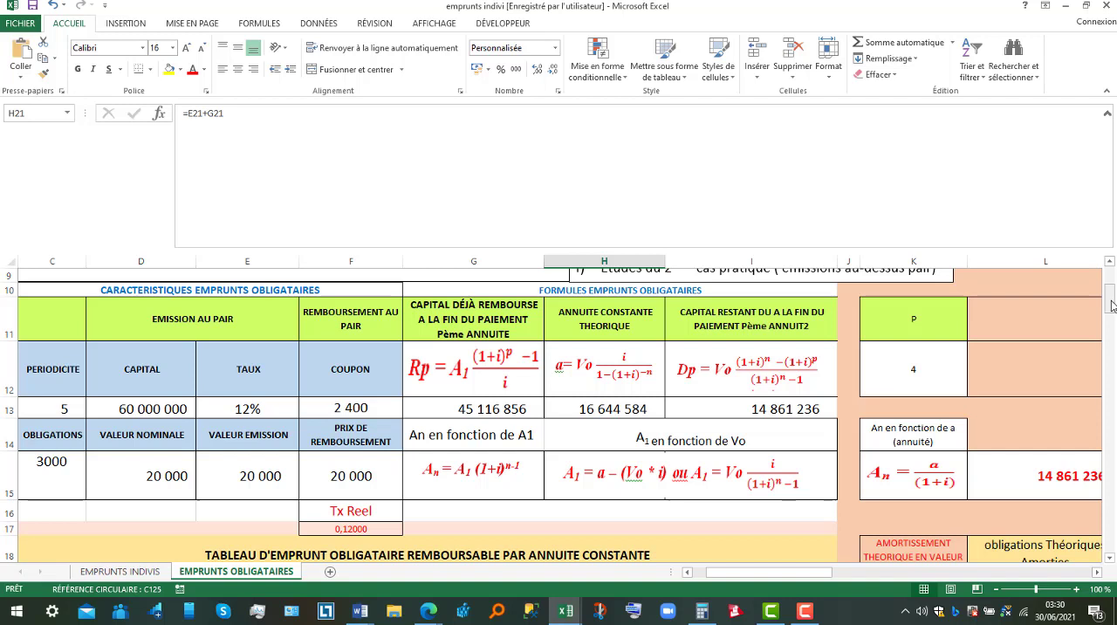
{"action": "left_click", "coordinate": [469, 374]}
{"action": "left_click", "coordinate": [602, 377]}
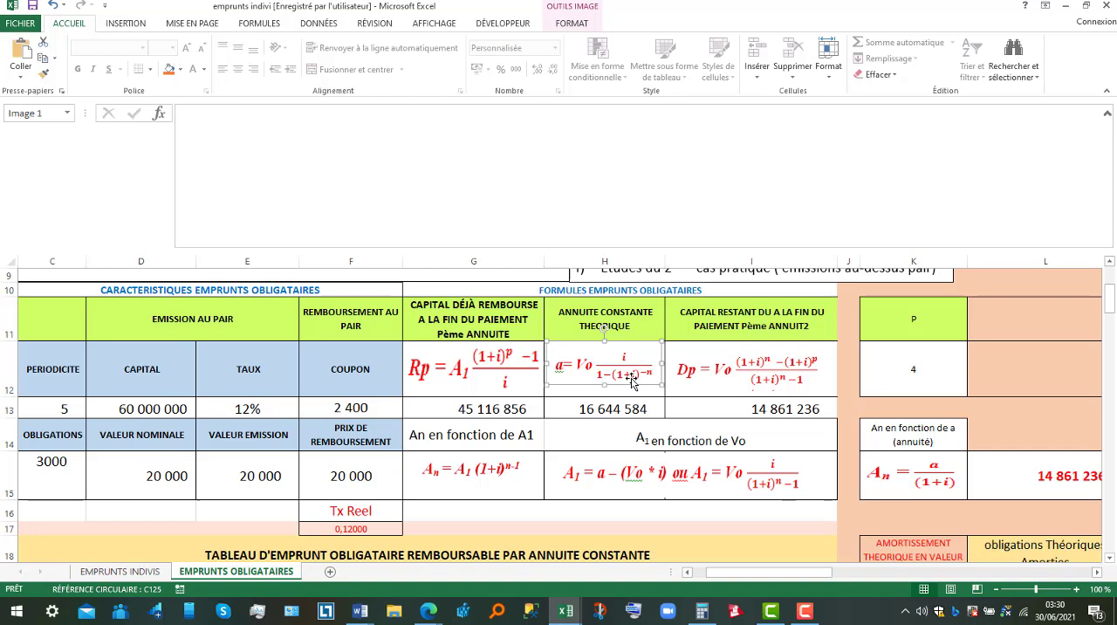
{"action": "left_click", "coordinate": [490, 479]}
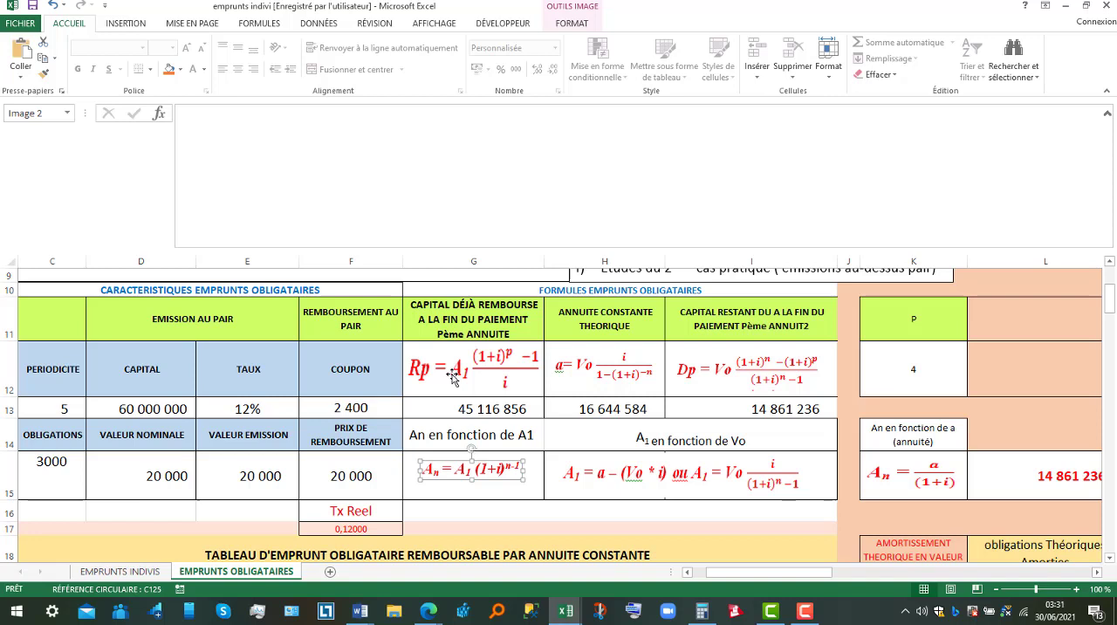
{"action": "left_click", "coordinate": [738, 377]}
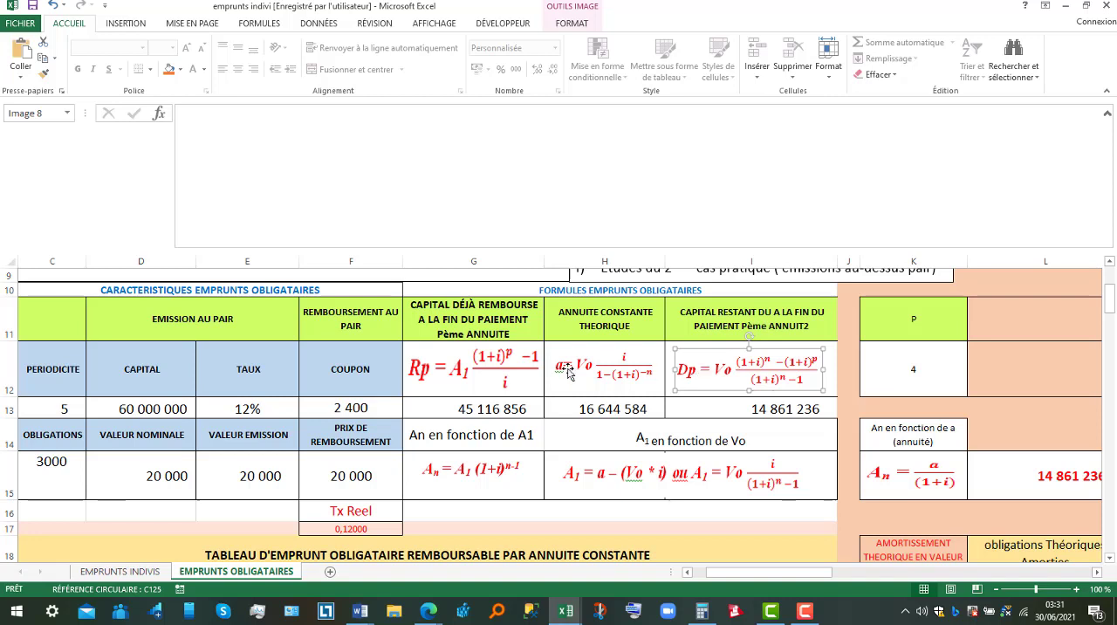
{"action": "left_click", "coordinate": [479, 367]}
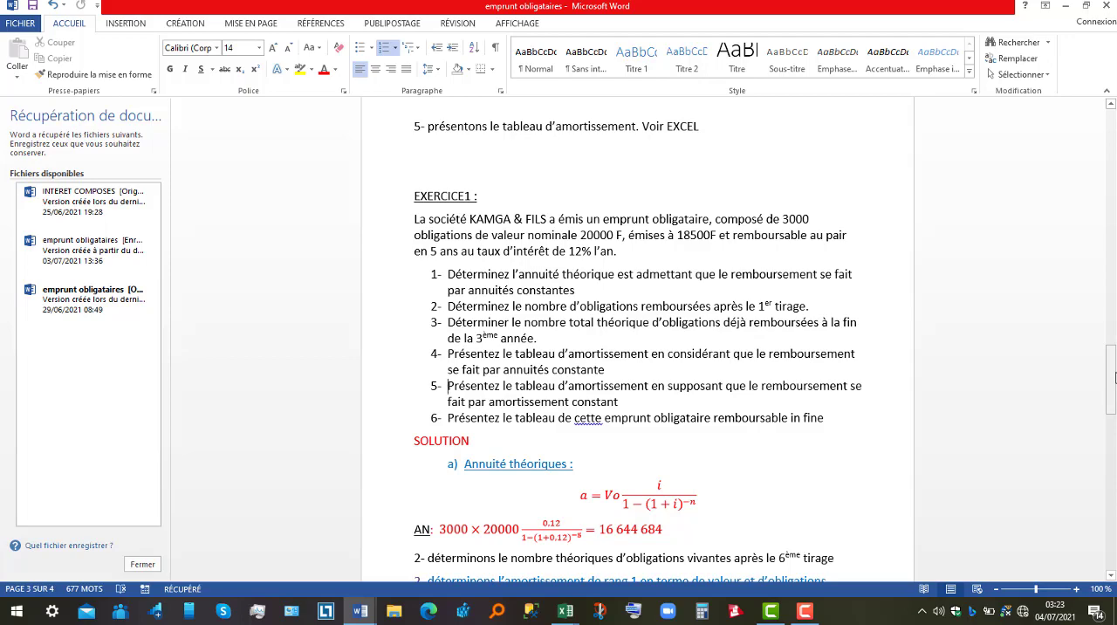
In the Word document on bond loans, read the Exercise 1 questions and the start of their solution.
{"action": "left_click_drag", "start_coordinate": [1114, 377], "coordinate": [1113, 379]}
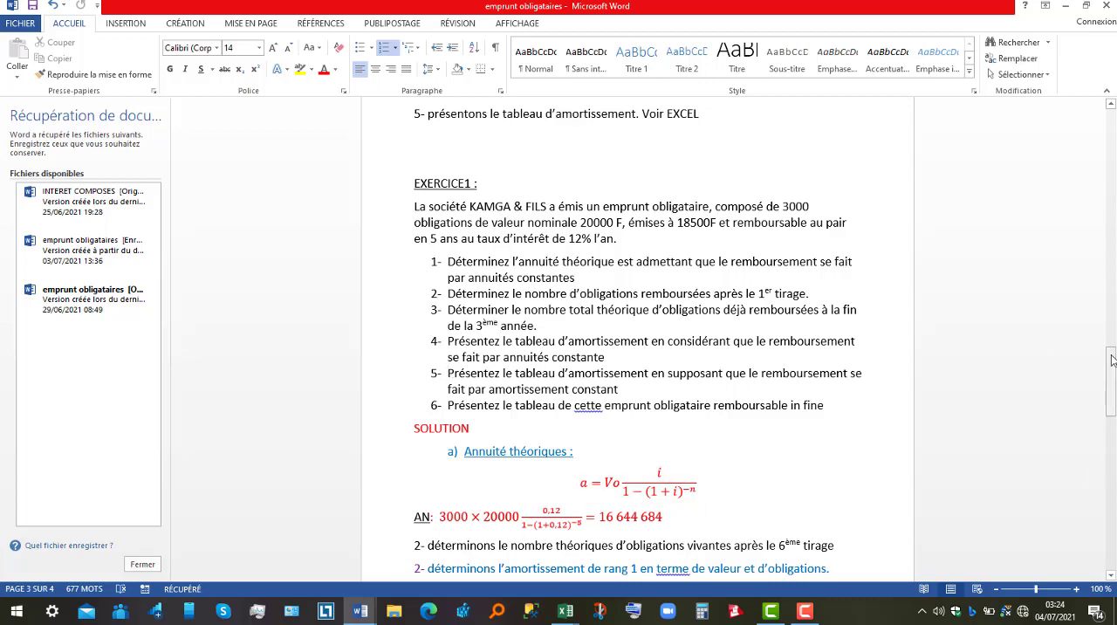
{"action": "left_click_drag", "start_coordinate": [1112, 360], "coordinate": [1112, 371]}
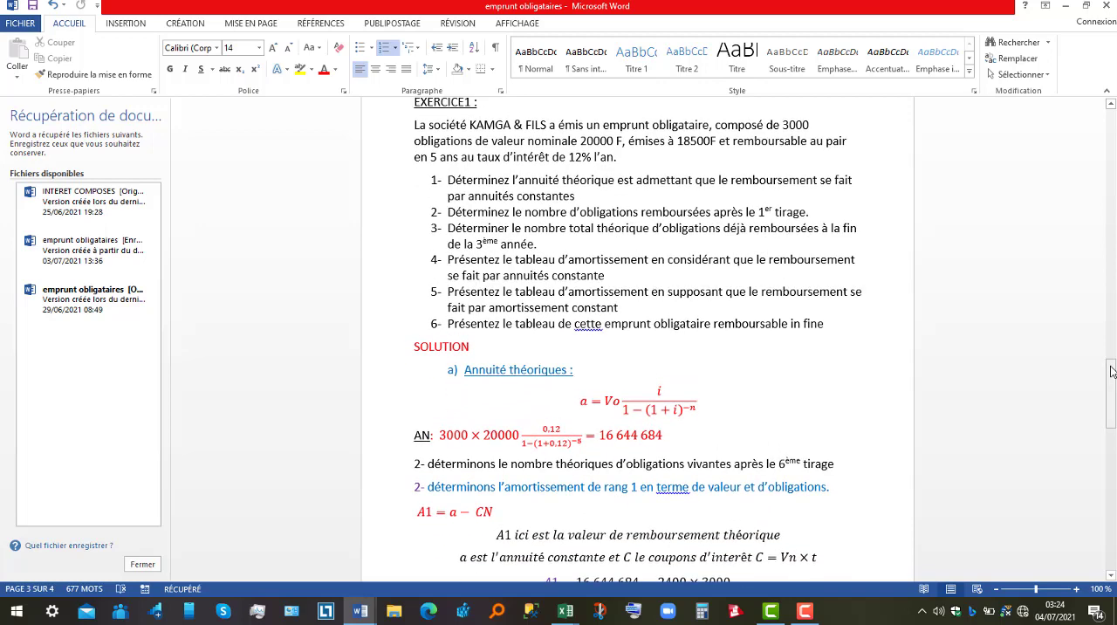
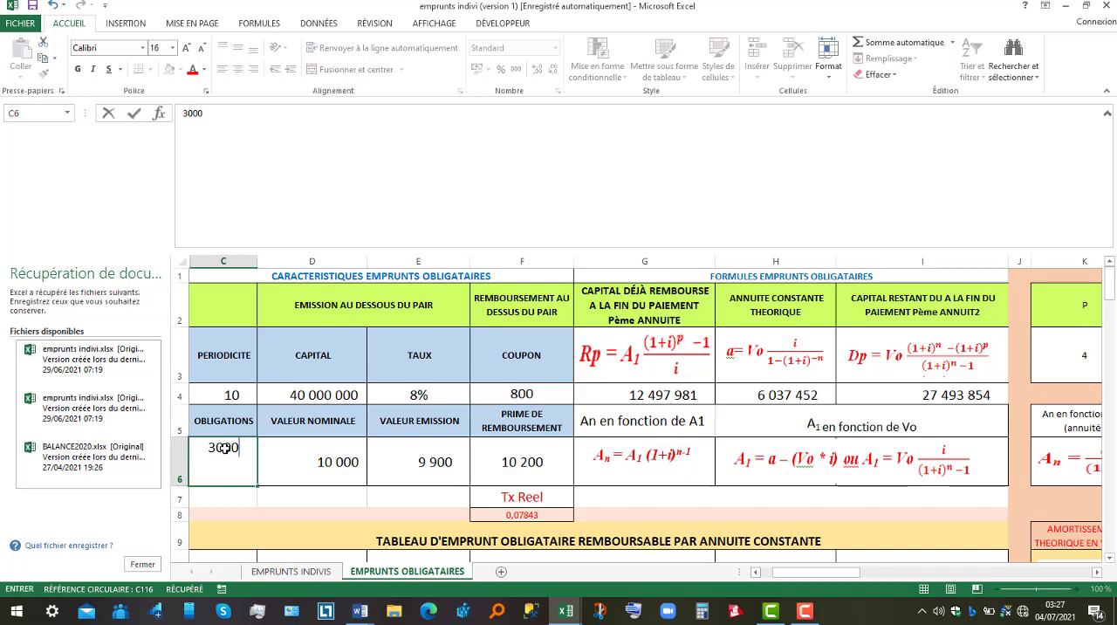
Enter the bond loan characteristics: 3000 bonds, a nominal value of 20000, an issue value of 18500 and a redemption value of 20000.
{"action": "key", "text": "Tab"}
{"action": "type", "text": "20000"}
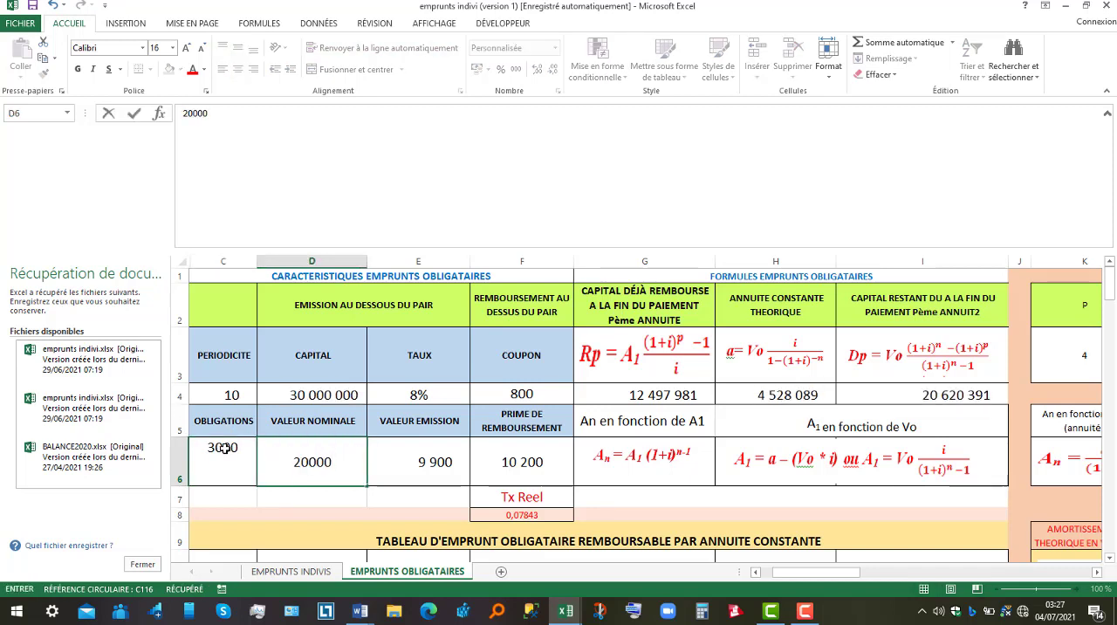
{"action": "key", "text": "Tab"}
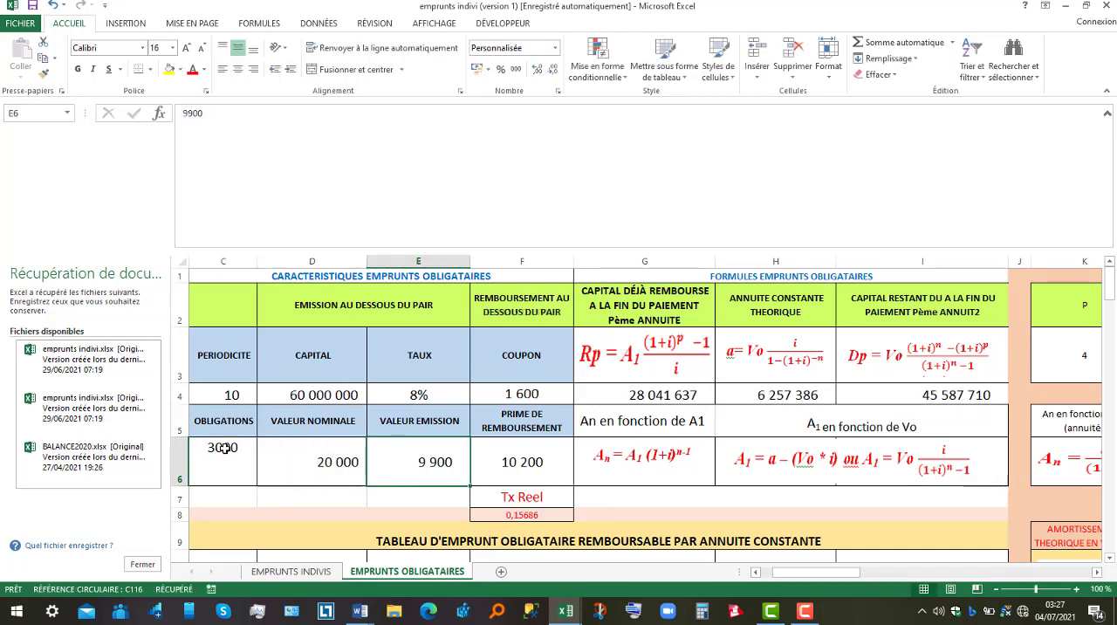
{"action": "type", "text": "18 500"}
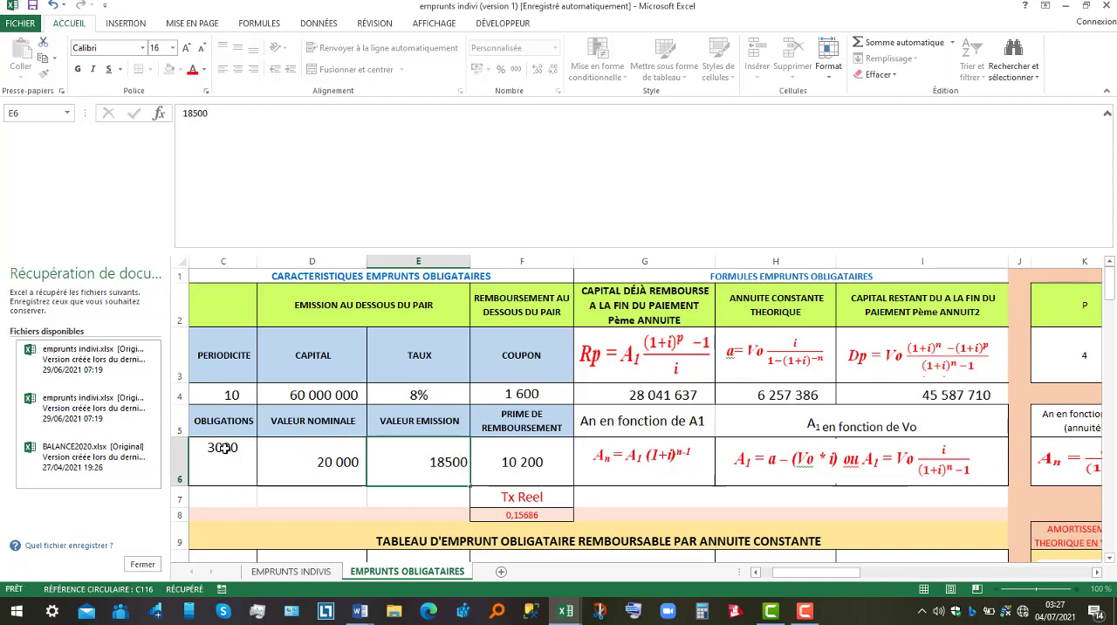
{"action": "key", "text": "Tab"}
{"action": "type", "text": "20000"}
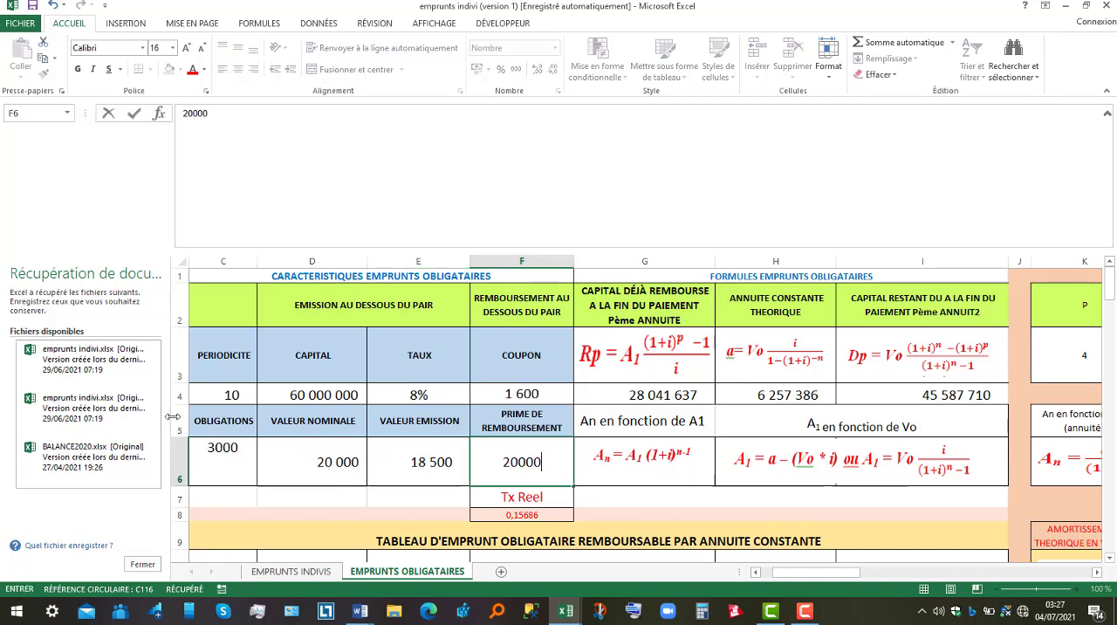
Set the rate to 12% and the periodicity to 5, and check the coupon and theoretical constant annuity formulas.
{"action": "left_click", "coordinate": [389, 403]}
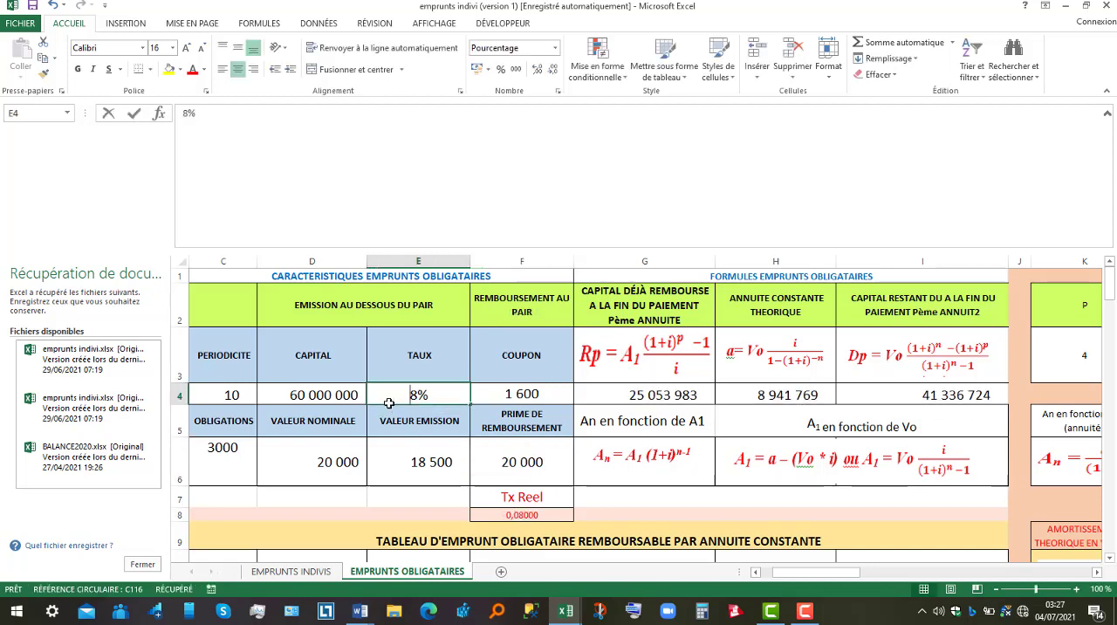
{"action": "type", "text": "12"}
{"action": "left_click", "coordinate": [212, 387]}
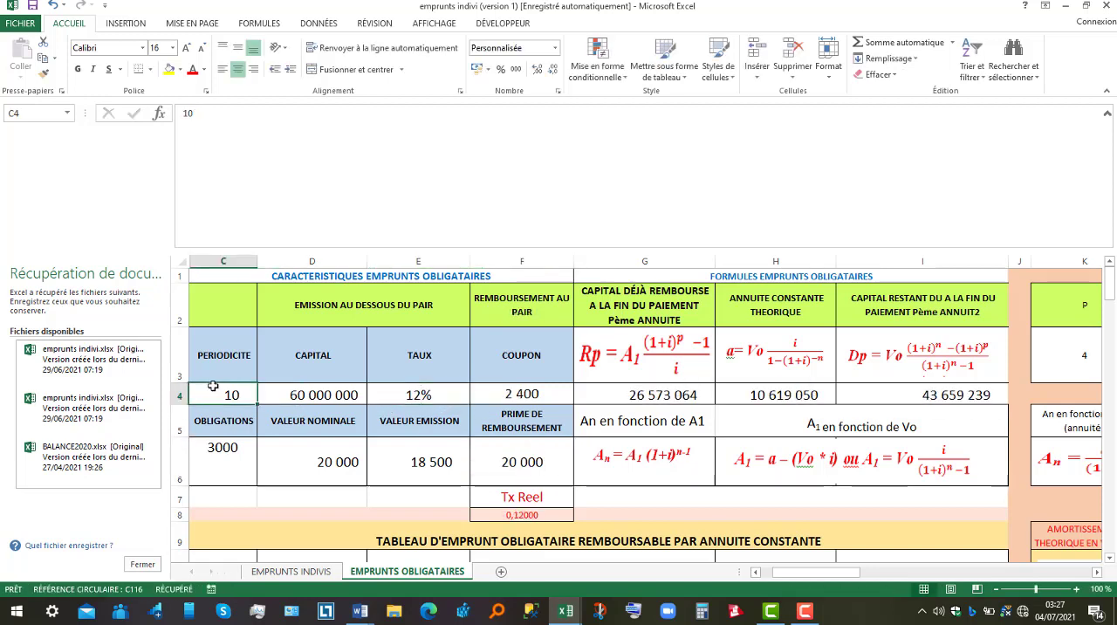
{"action": "type", "text": "5"}
{"action": "key", "text": "Tab"}
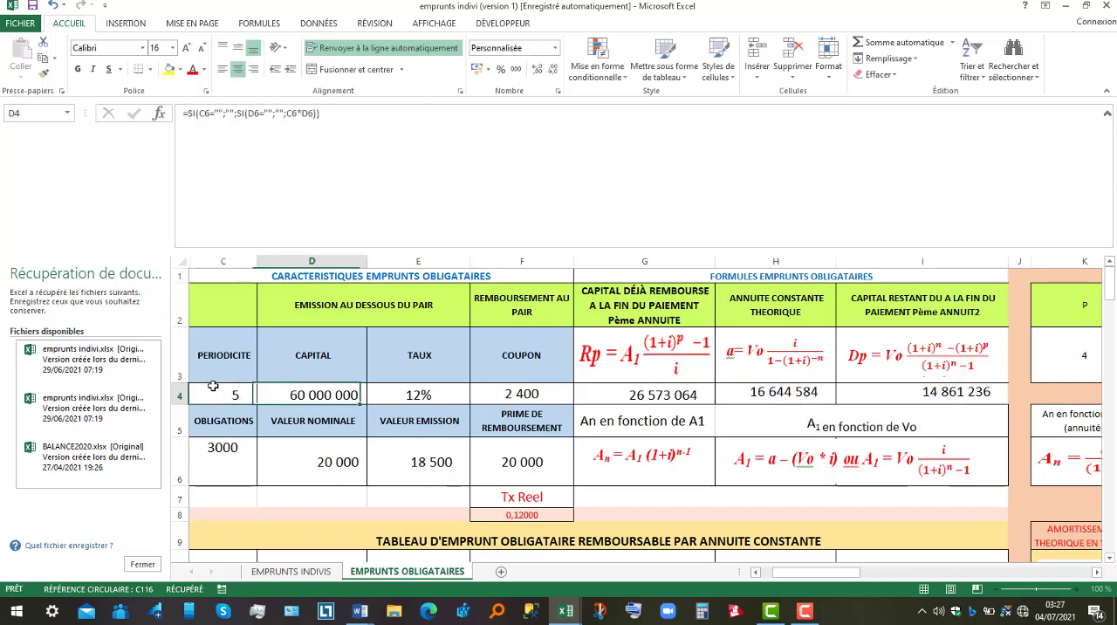
{"action": "left_click", "coordinate": [536, 393]}
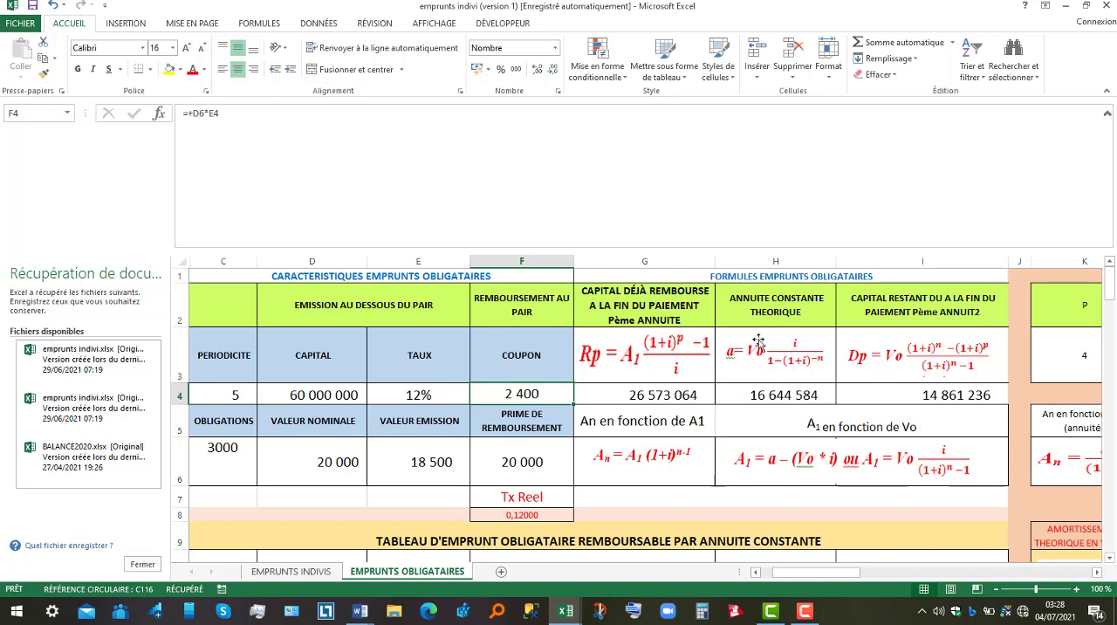
{"action": "left_click", "coordinate": [789, 395]}
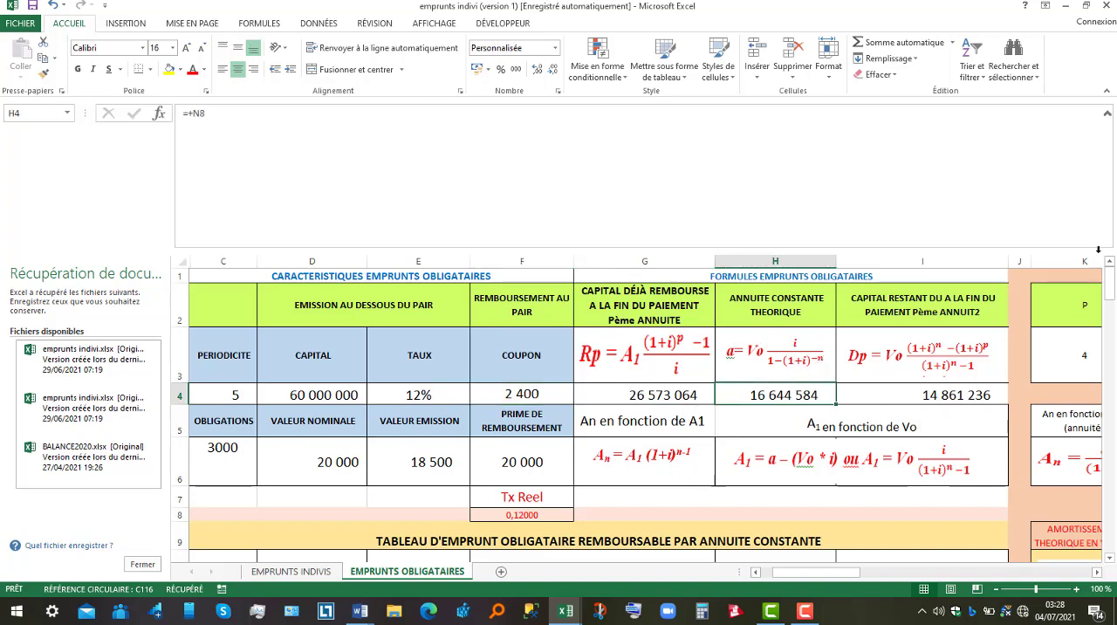
Hide the rows for periods 6 to 10 in the constant annuity table by giving their text a white font colour.
{"action": "left_click_drag", "start_coordinate": [1111, 284], "coordinate": [1112, 301]}
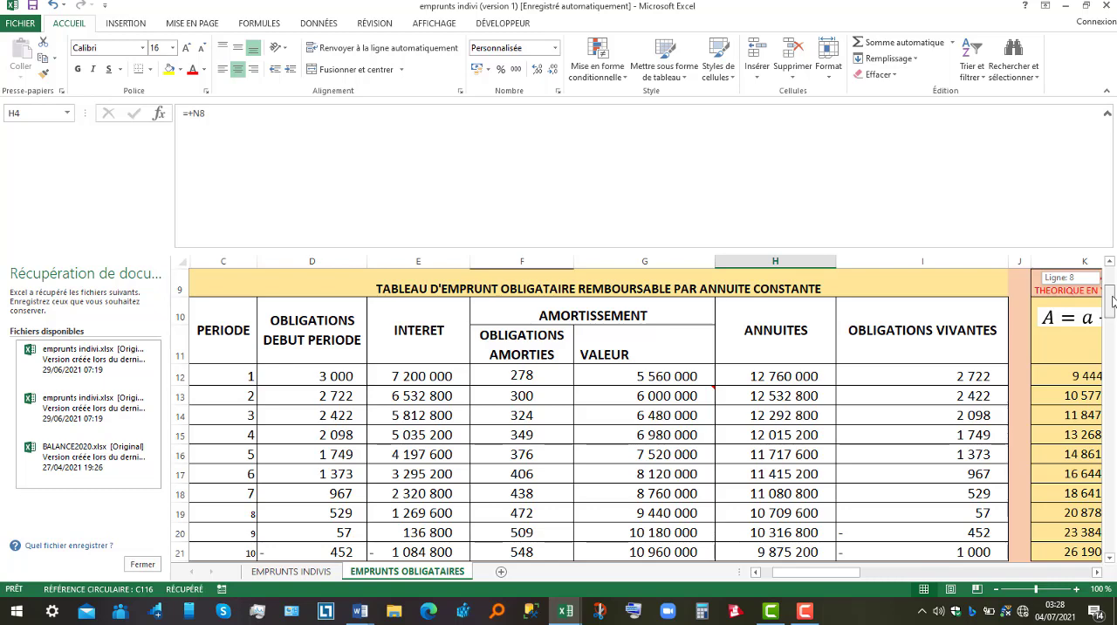
{"action": "left_click_drag", "start_coordinate": [1113, 301], "coordinate": [1113, 301]}
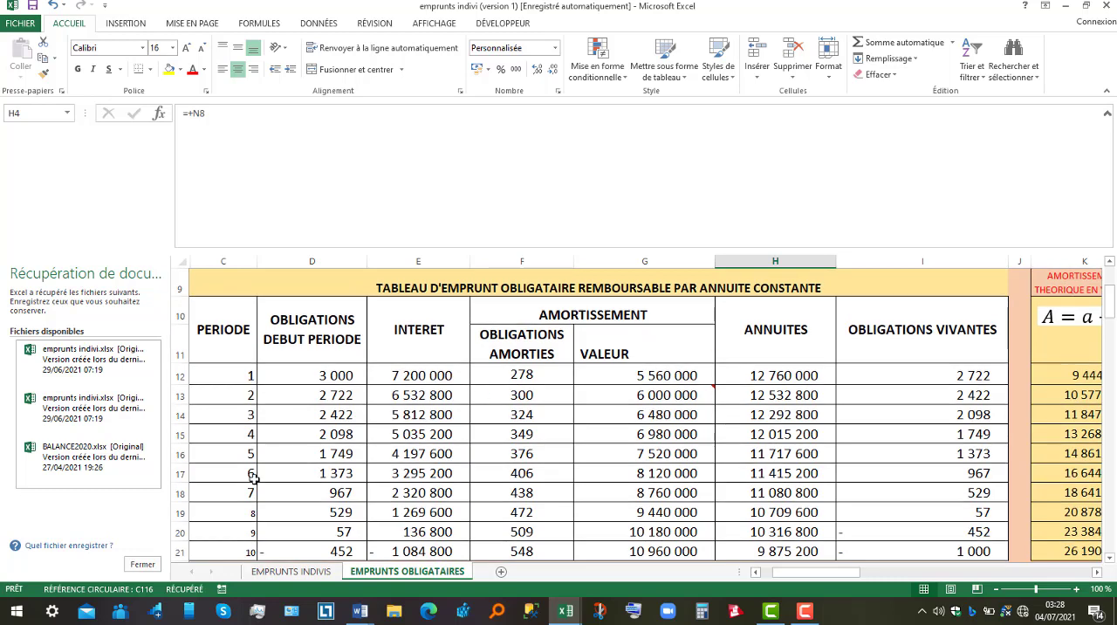
{"action": "mouse_move", "coordinate": [235, 469]}
{"action": "left_mouse_down"}
{"action": "mouse_move", "coordinate": [585, 516]}
{"action": "mouse_move", "coordinate": [723, 502]}
{"action": "mouse_move", "coordinate": [873, 518]}
{"action": "mouse_move", "coordinate": [887, 548]}
{"action": "left_mouse_up"}
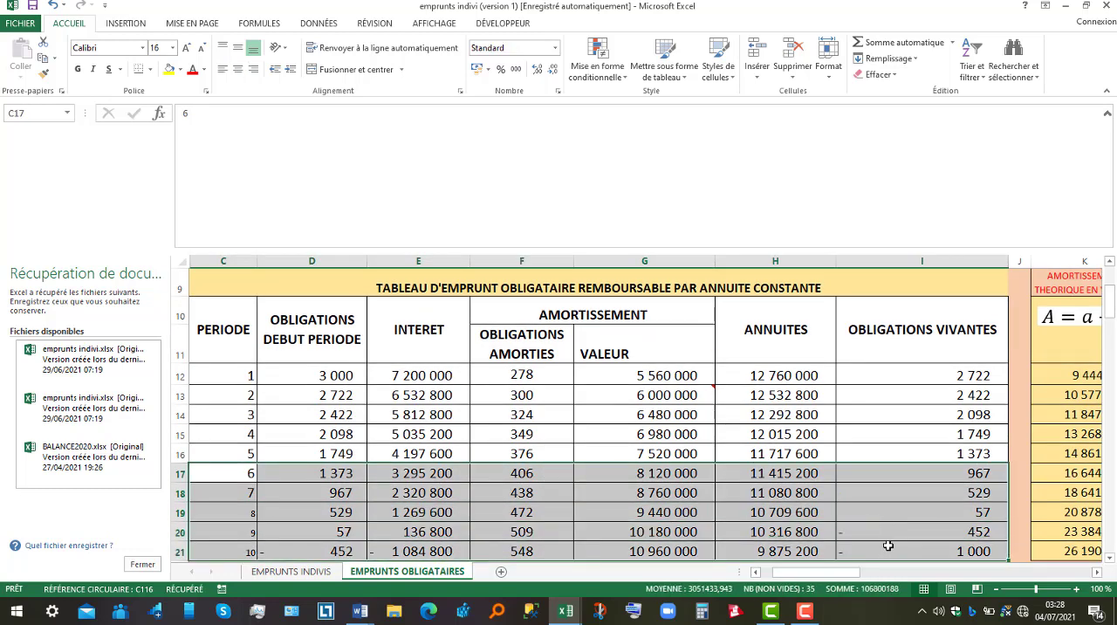
{"action": "left_click", "coordinate": [205, 72]}
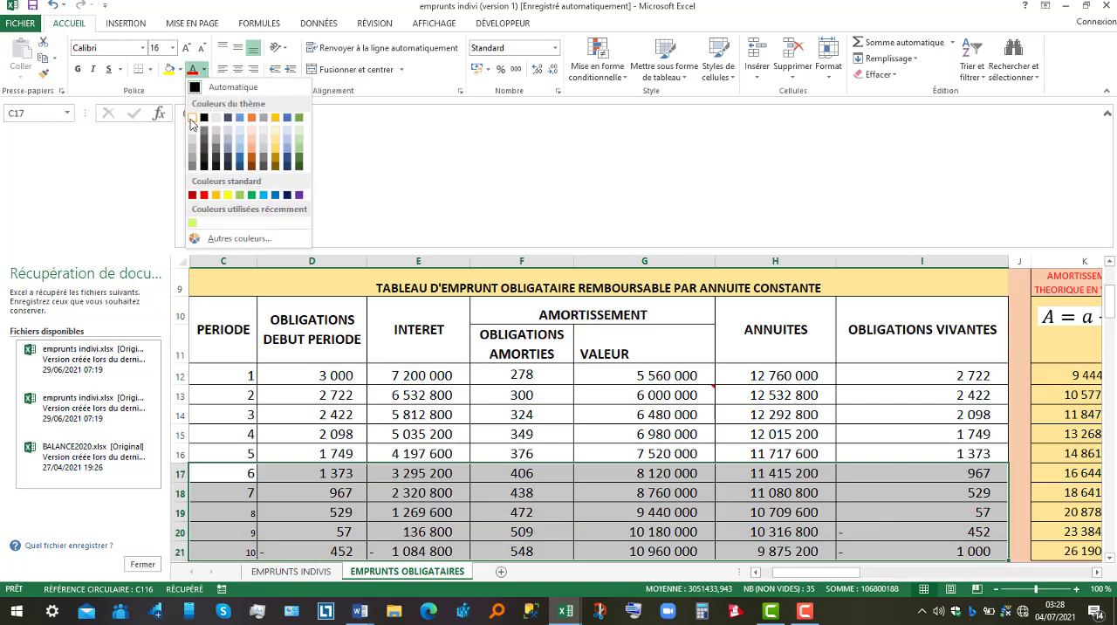
{"action": "left_click", "coordinate": [191, 119]}
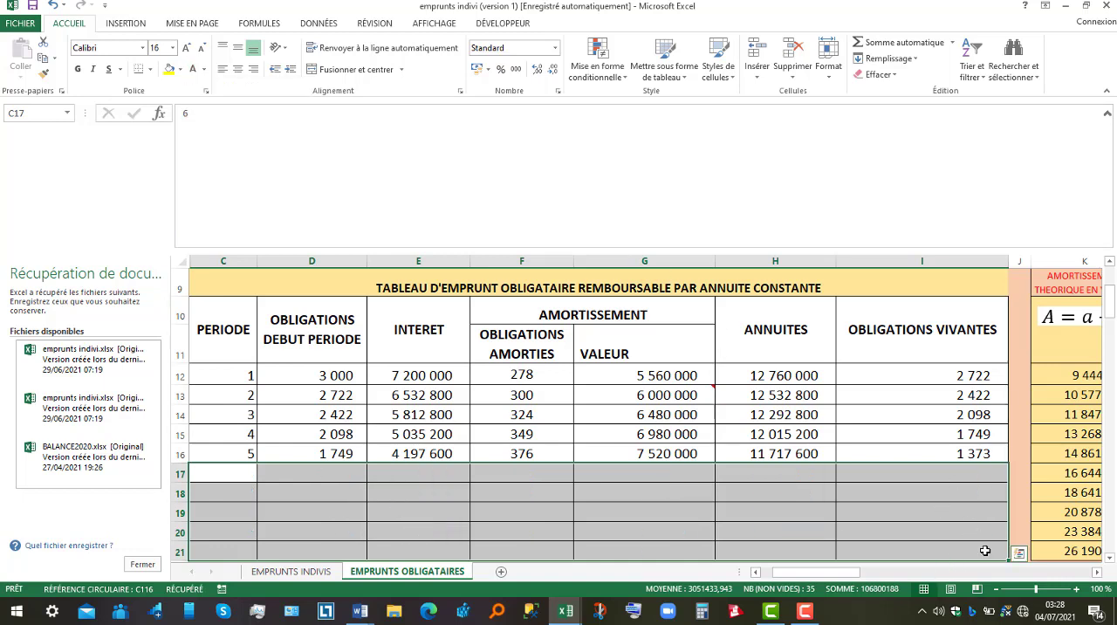
Examine how the period 1 theoretical amortization is calculated from the constant annuity and the interest.
{"action": "mouse_move", "coordinate": [864, 575]}
{"action": "left_mouse_down"}
{"action": "mouse_move", "coordinate": [916, 574]}
{"action": "mouse_move", "coordinate": [866, 577]}
{"action": "left_mouse_up"}
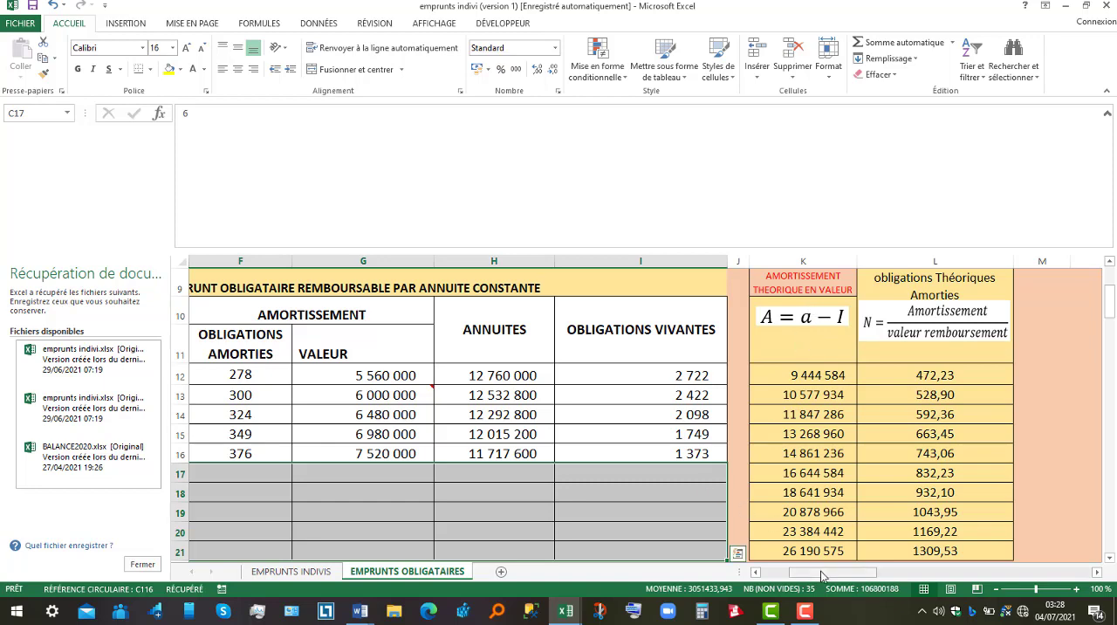
{"action": "left_click_drag", "start_coordinate": [820, 574], "coordinate": [788, 576]}
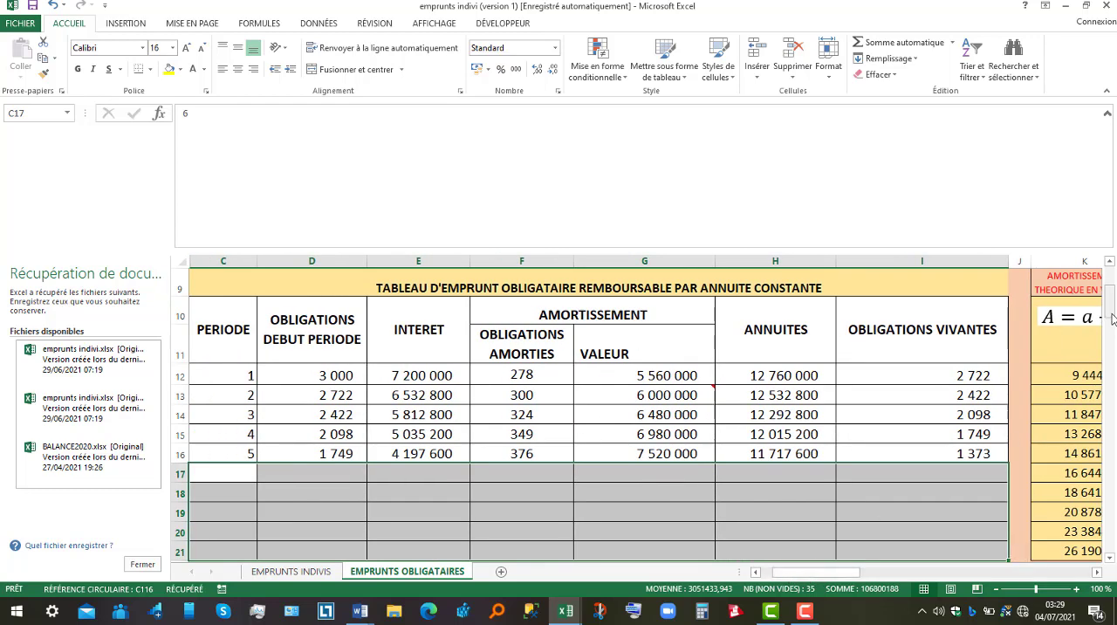
{"action": "left_click_drag", "start_coordinate": [1111, 316], "coordinate": [1110, 293]}
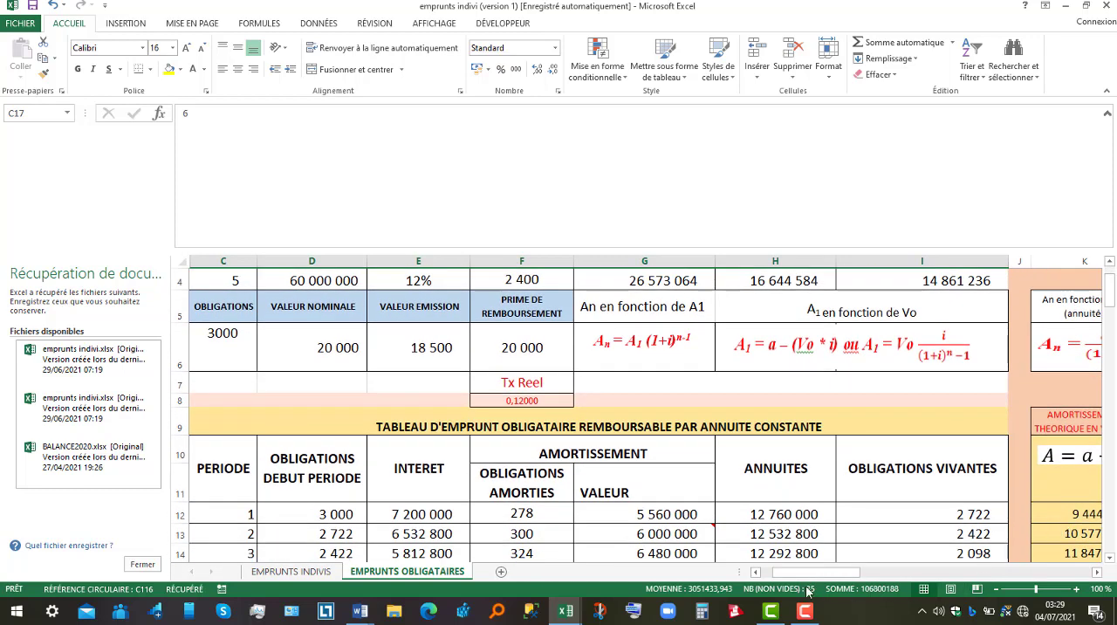
{"action": "mouse_move", "coordinate": [796, 575]}
{"action": "left_mouse_down"}
{"action": "mouse_move", "coordinate": [785, 575]}
{"action": "mouse_move", "coordinate": [802, 574]}
{"action": "left_mouse_up"}
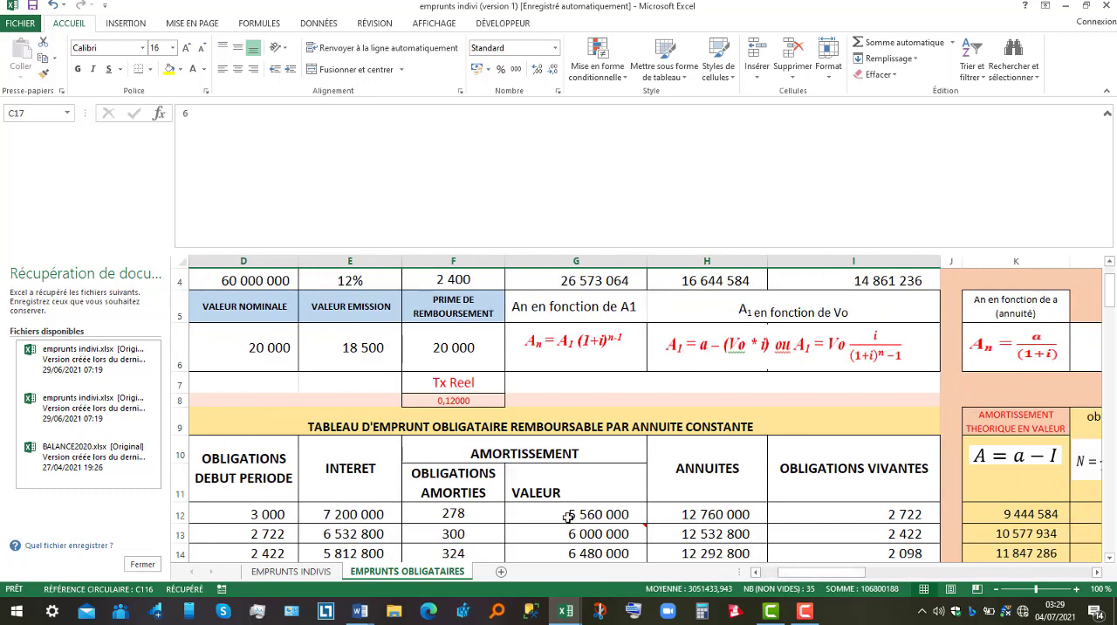
{"action": "left_click", "coordinate": [1027, 513]}
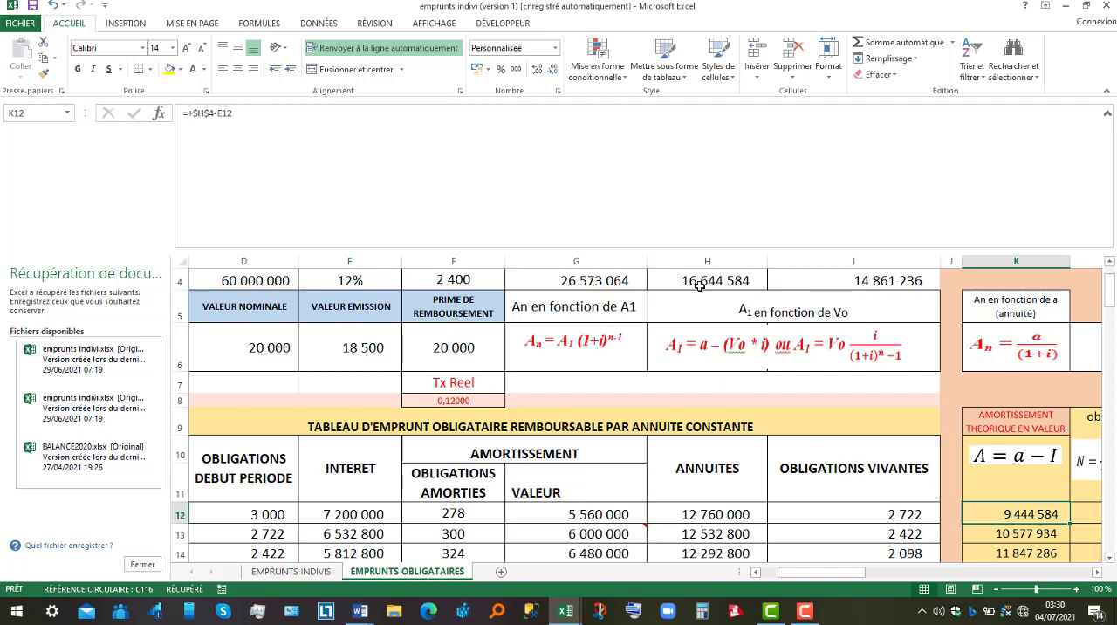
{"action": "double_click", "coordinate": [1017, 516]}
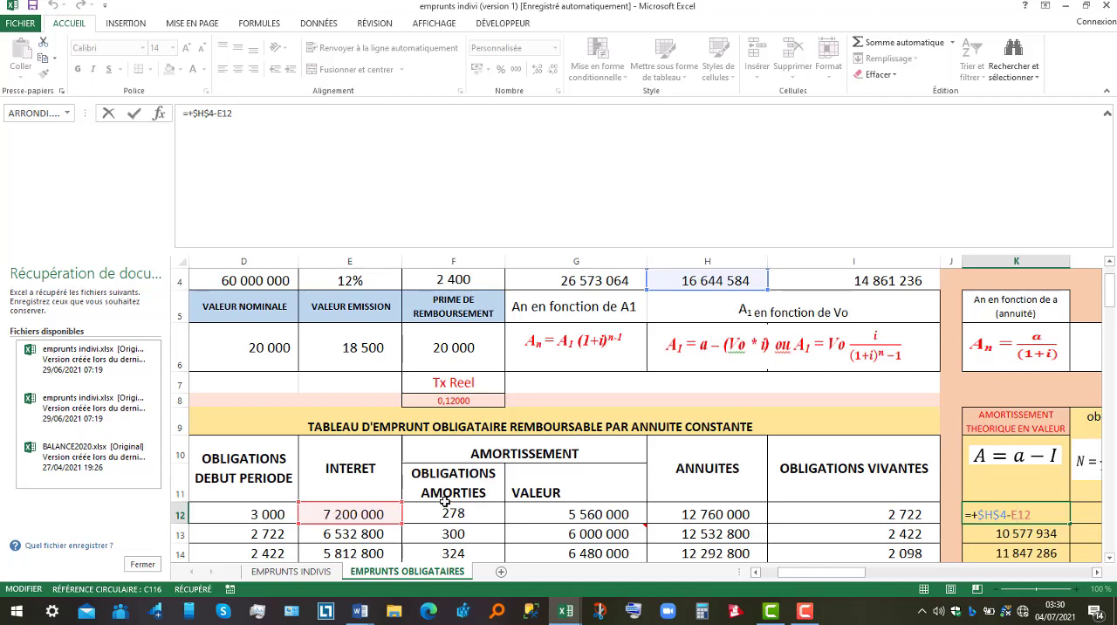
{"action": "key", "text": "Return"}
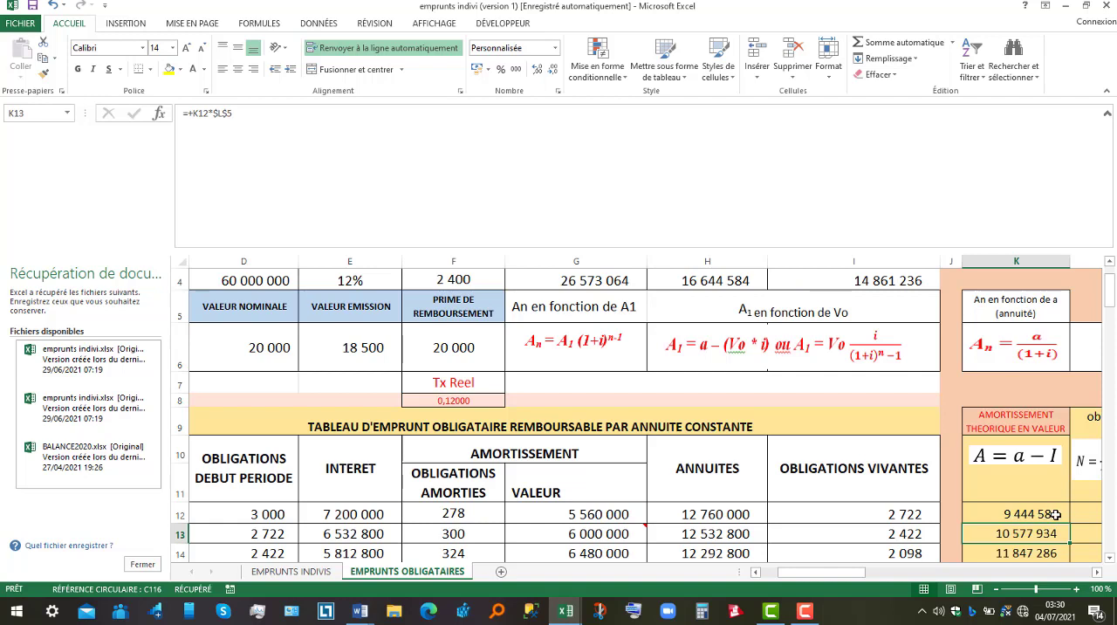
Compare the period 1 theoretical amortization with the formula for theoretical redeemed bonds, which divides it by the redemption value.
{"action": "left_click", "coordinate": [1098, 573]}
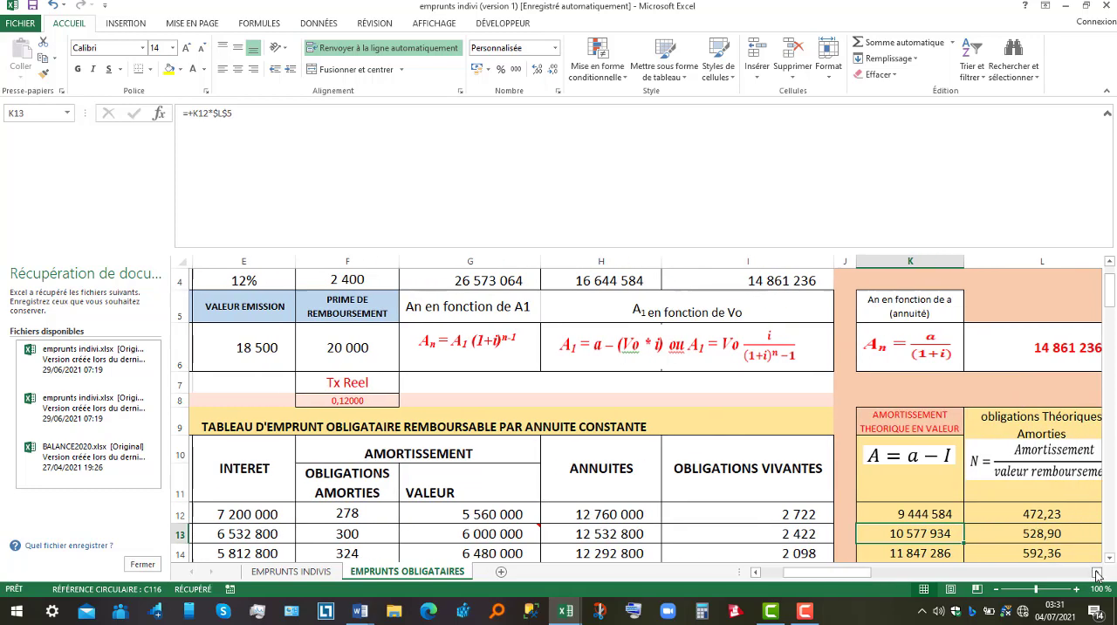
{"action": "left_click", "coordinate": [926, 515]}
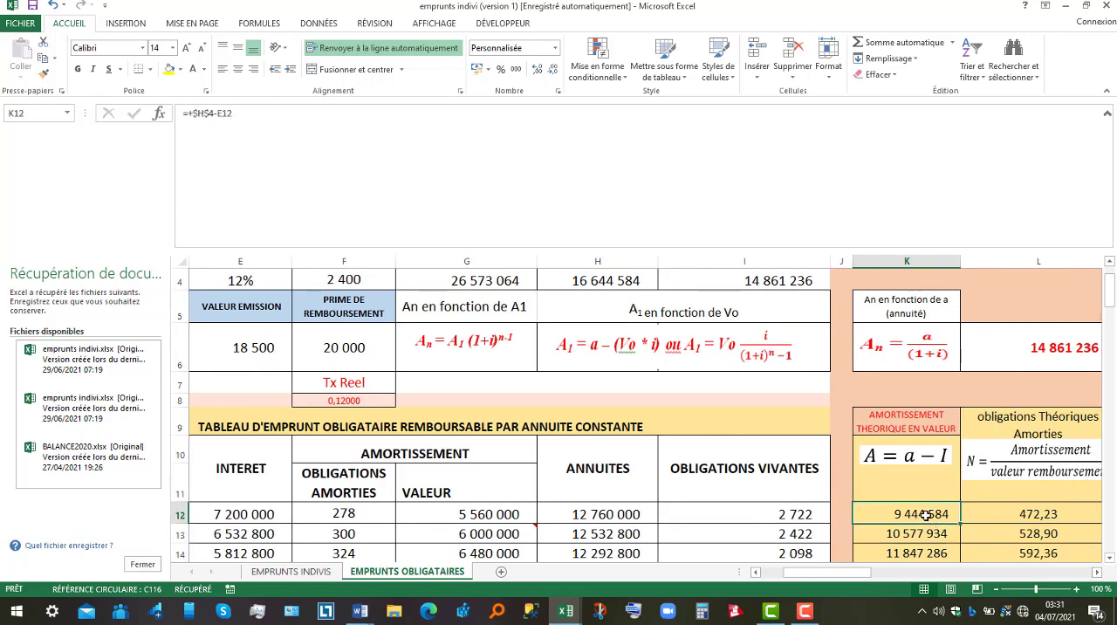
{"action": "left_click", "coordinate": [1022, 515]}
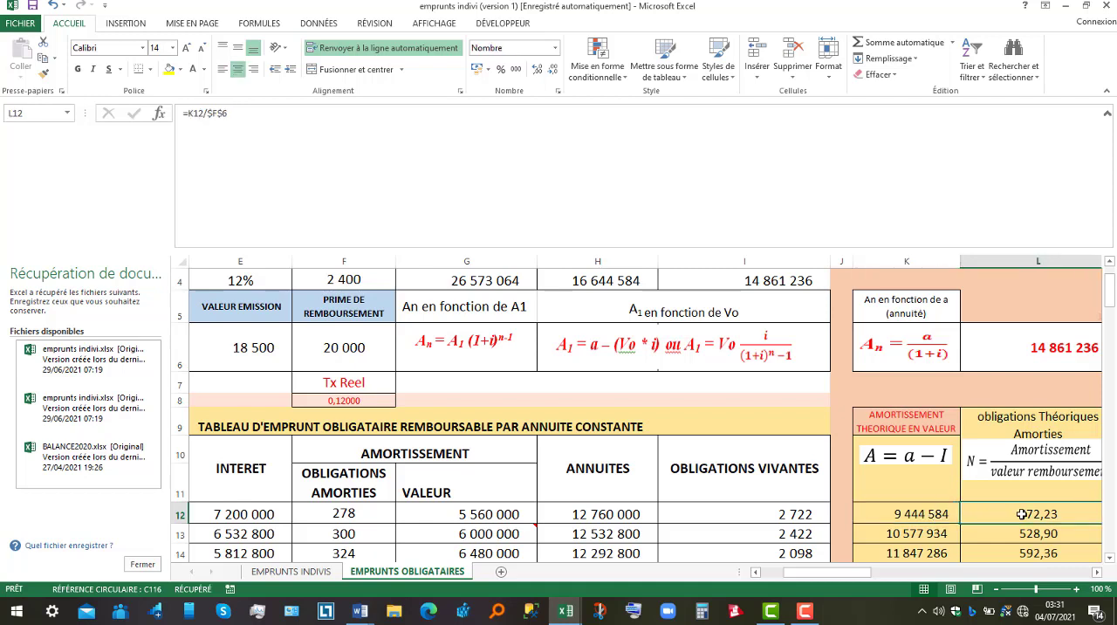
{"action": "left_click", "coordinate": [907, 515]}
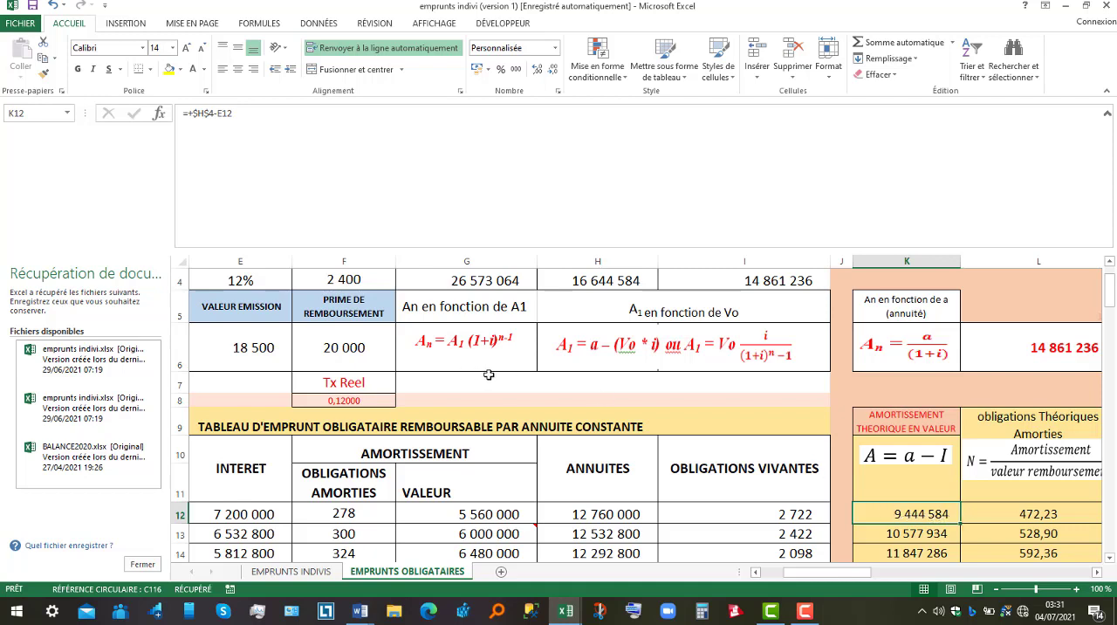
{"action": "left_click", "coordinate": [1039, 514]}
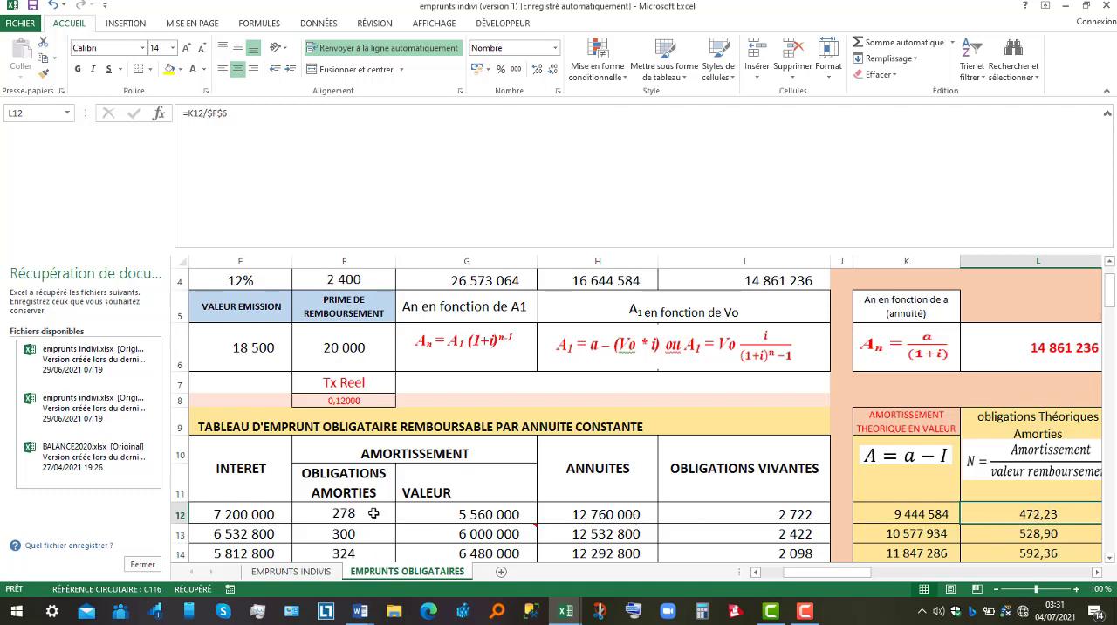
Set the redeemed bonds for period 1 to 472 in the constant annuity table.
{"action": "left_click", "coordinate": [373, 514]}
{"action": "type", "text": "47"}
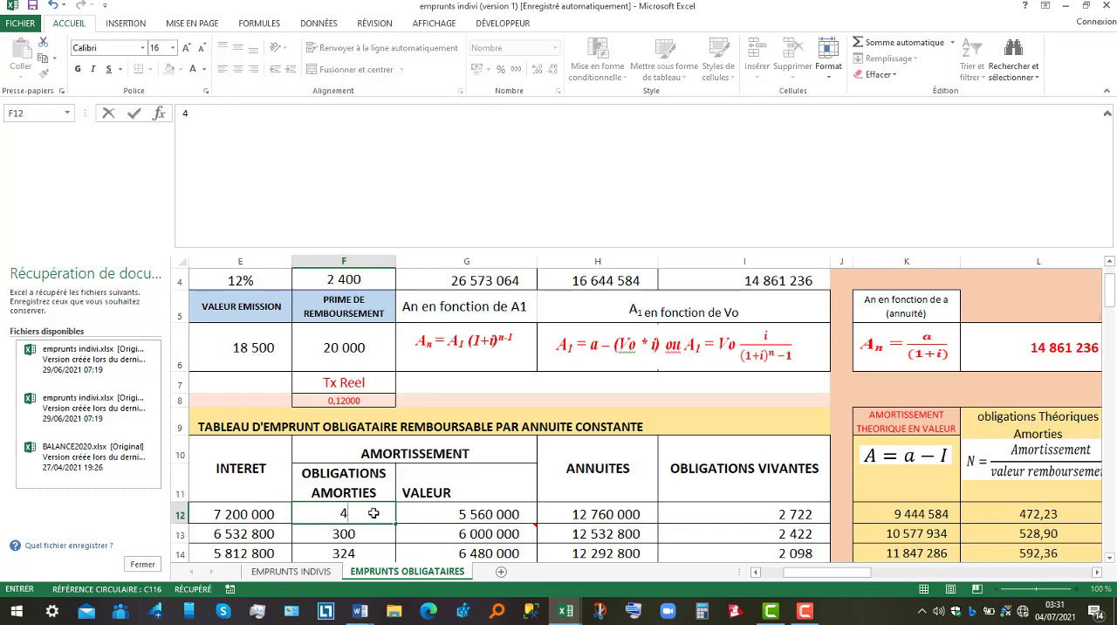
{"action": "type", "text": "2"}
{"action": "key", "text": "Return"}
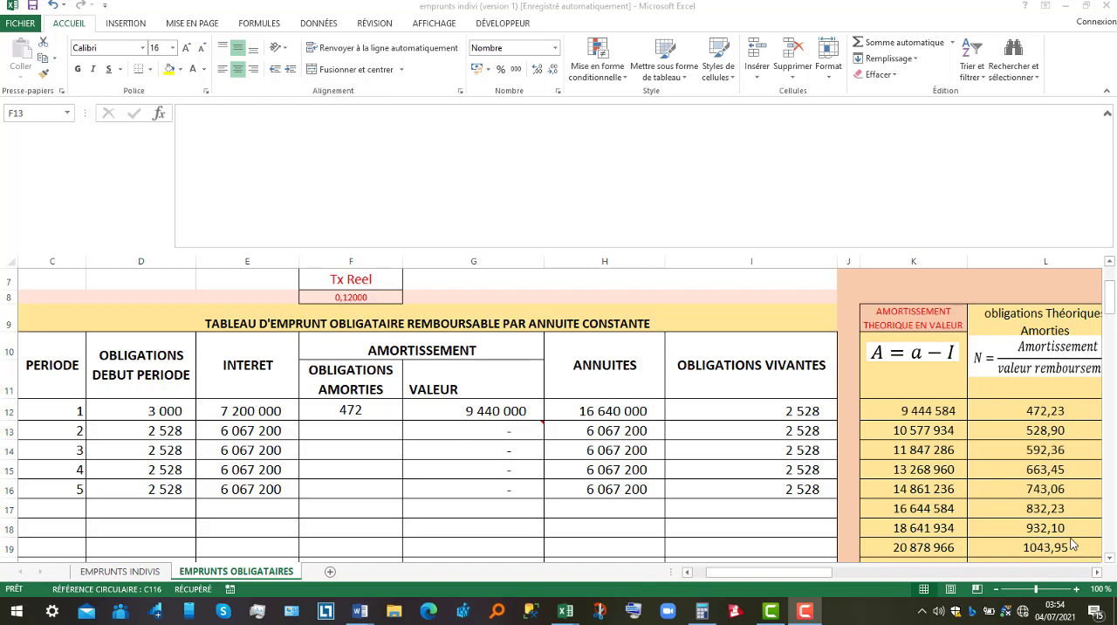
Inspect the theoretical redeemed bonds formulas for periods 2 and 3 and the cells they refer to.
{"action": "left_click", "coordinate": [1041, 432]}
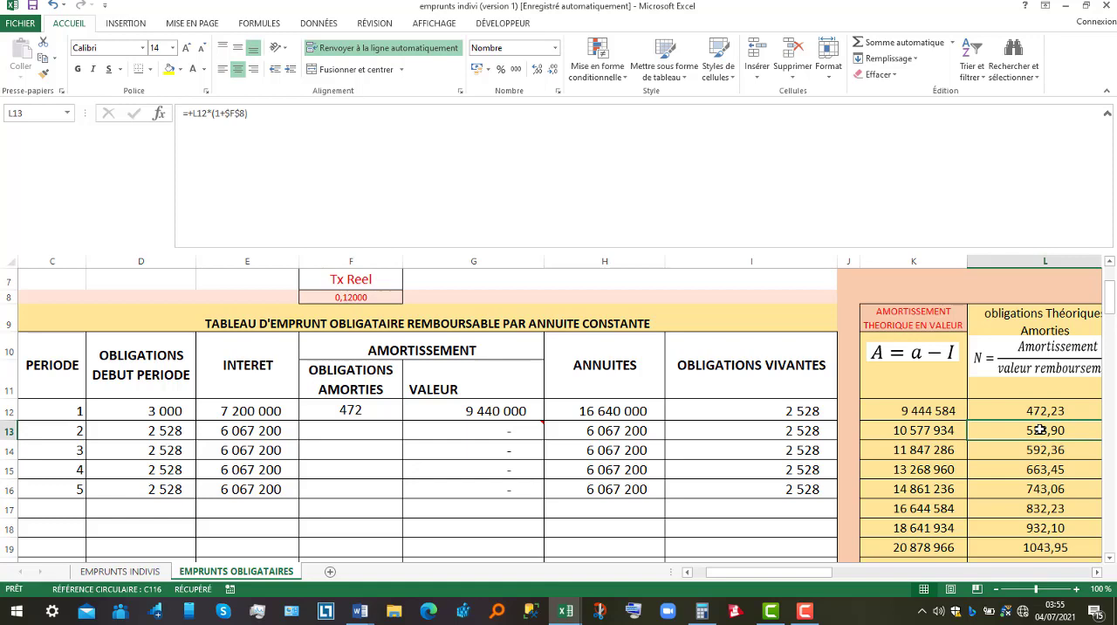
{"action": "double_click", "coordinate": [1042, 431]}
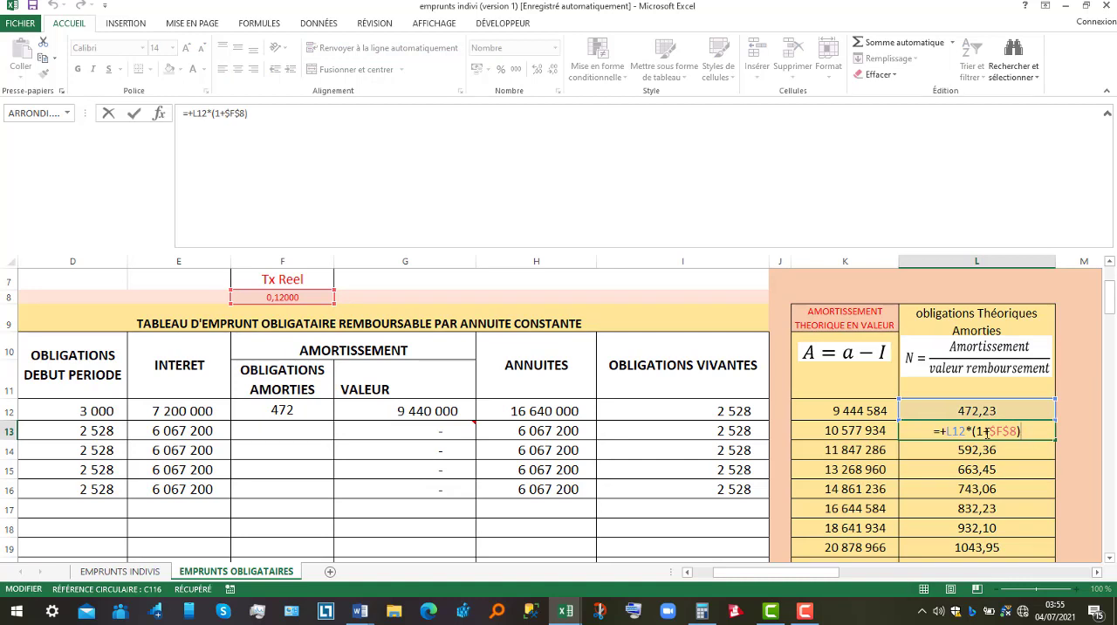
{"action": "key", "text": "Return"}
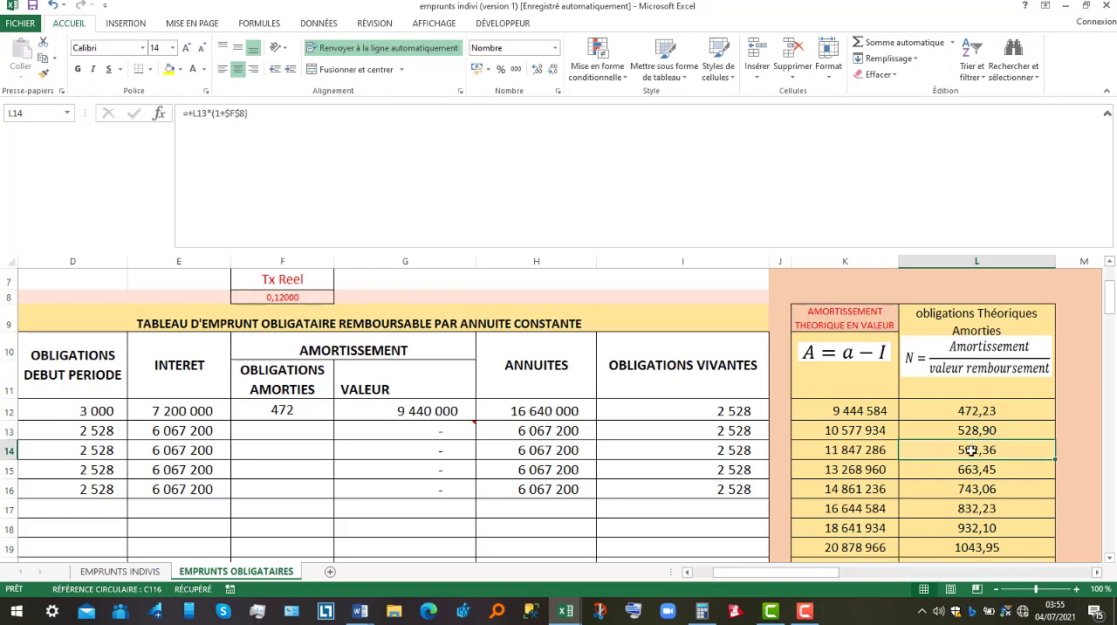
{"action": "double_click", "coordinate": [972, 450]}
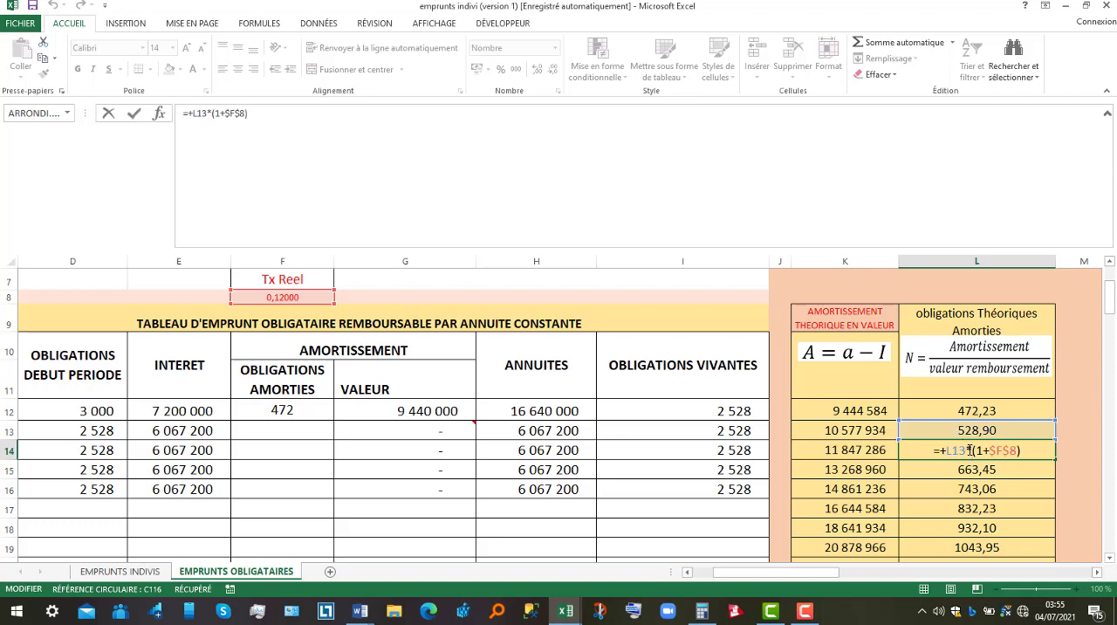
{"action": "key", "text": "Return"}
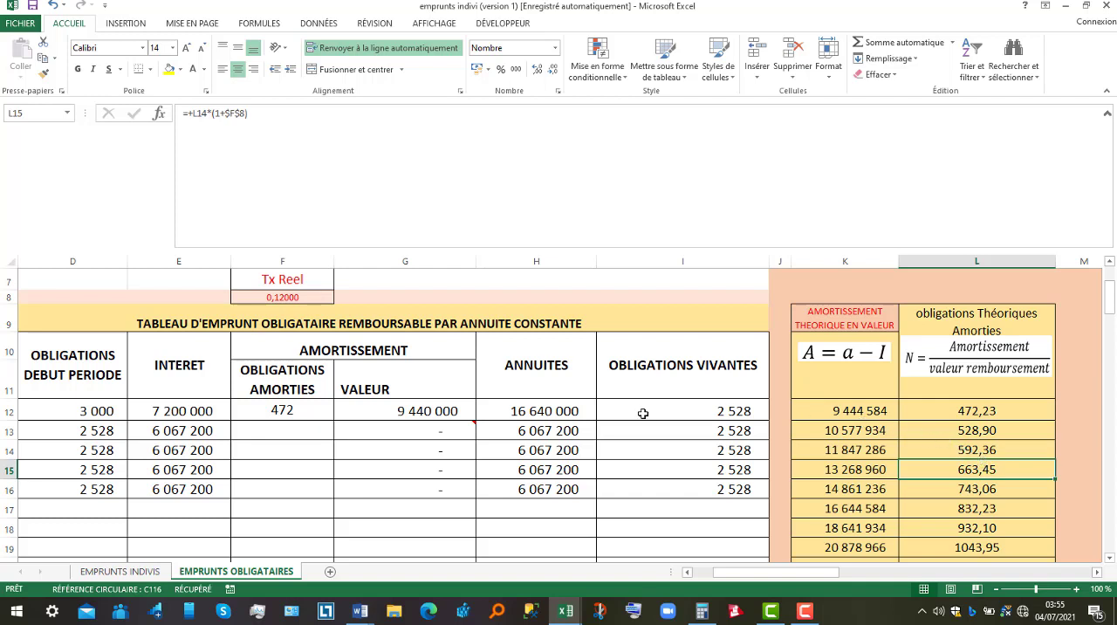
Set the redeemed bonds for period 2 to 529 in the constant annuity table.
{"action": "left_click", "coordinate": [294, 431]}
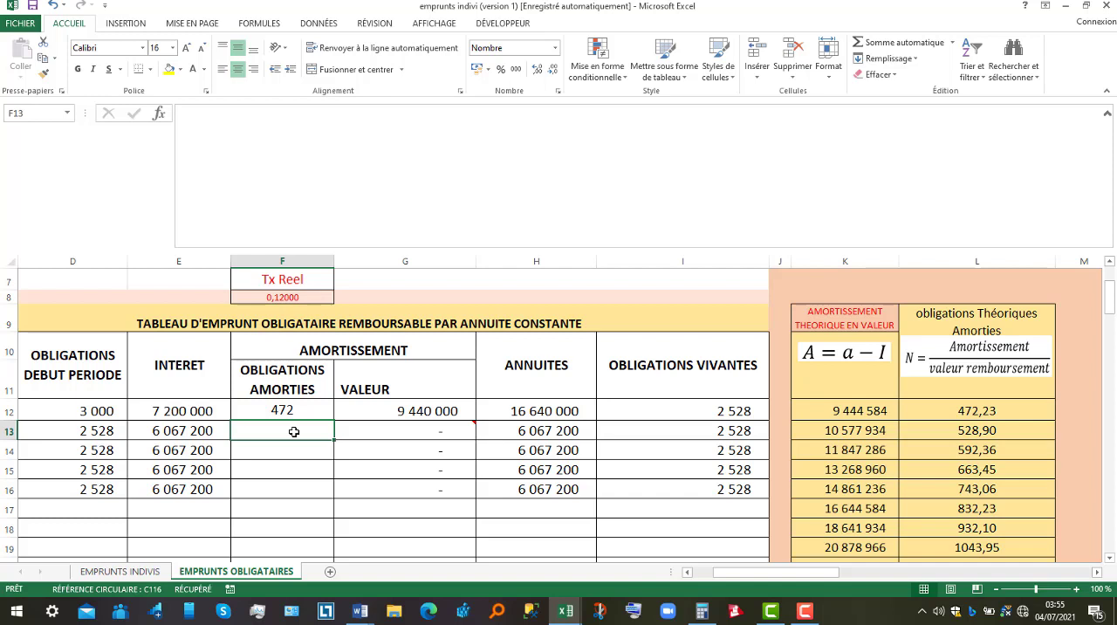
{"action": "type", "text": "529"}
{"action": "key", "text": "Return"}
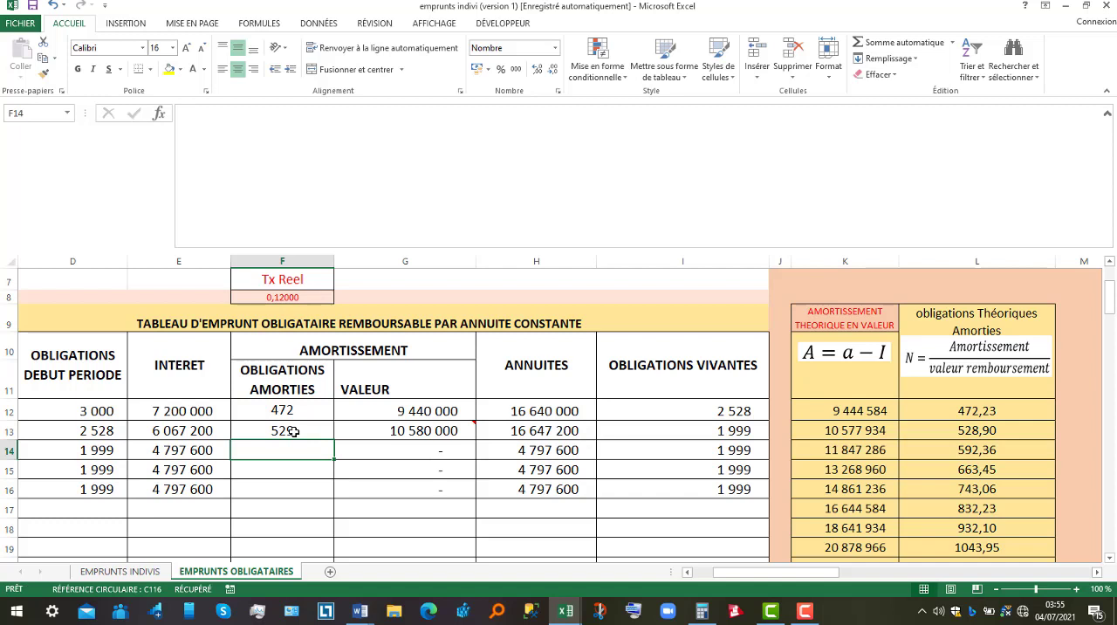
Set the redeemed bonds for period 3 to 592 in the constant annuity table.
{"action": "left_click", "coordinate": [962, 454]}
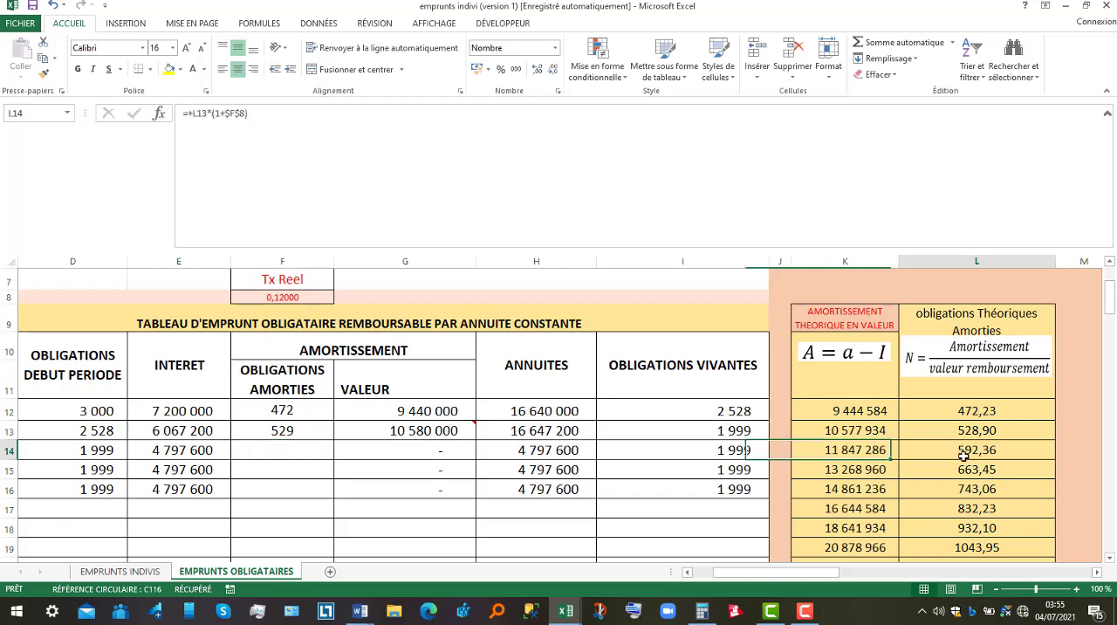
{"action": "left_click", "coordinate": [280, 454]}
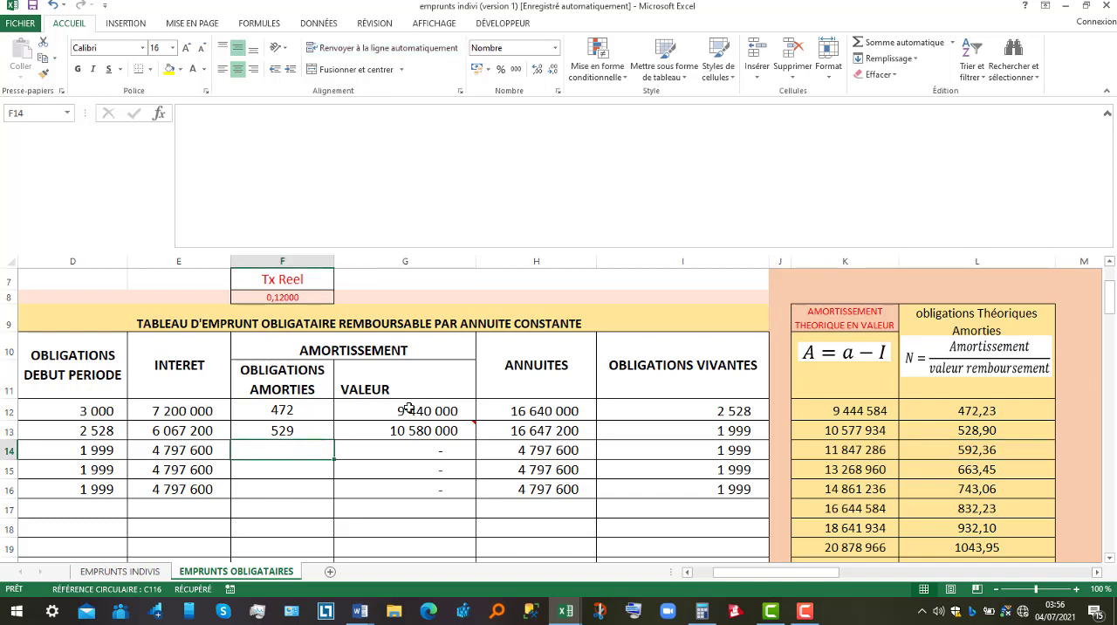
{"action": "left_click", "coordinate": [346, 445]}
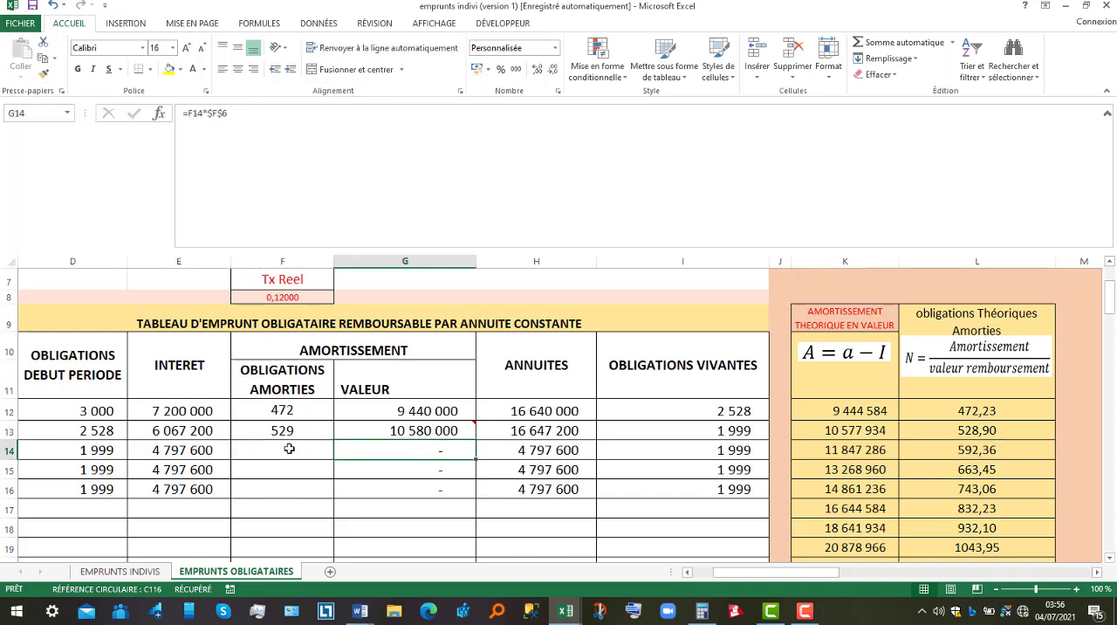
{"action": "left_click", "coordinate": [289, 449]}
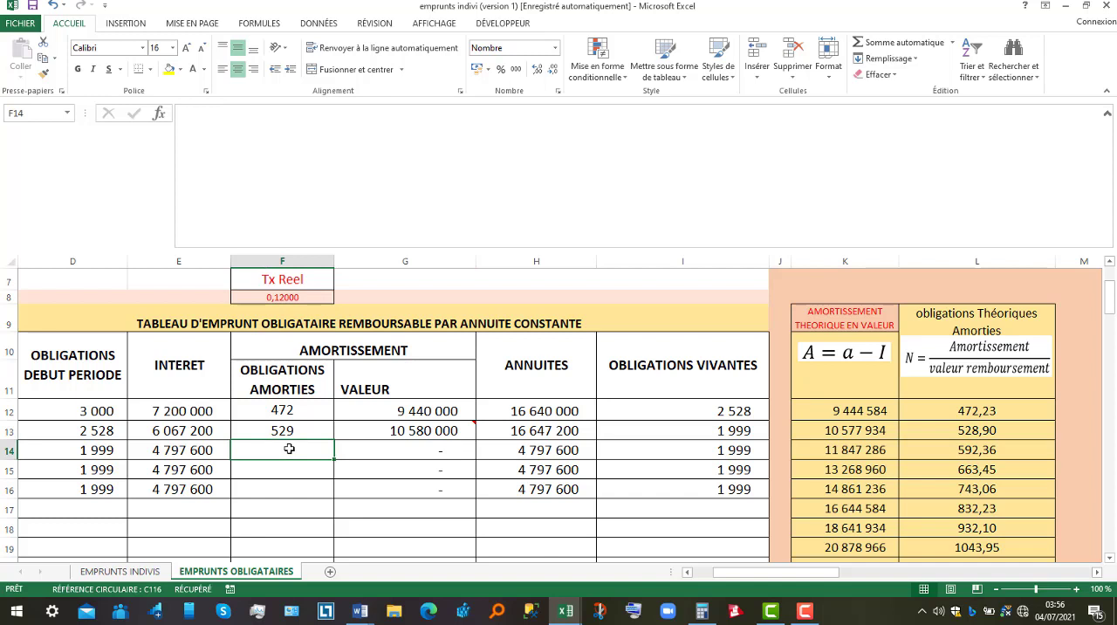
{"action": "type", "text": "592"}
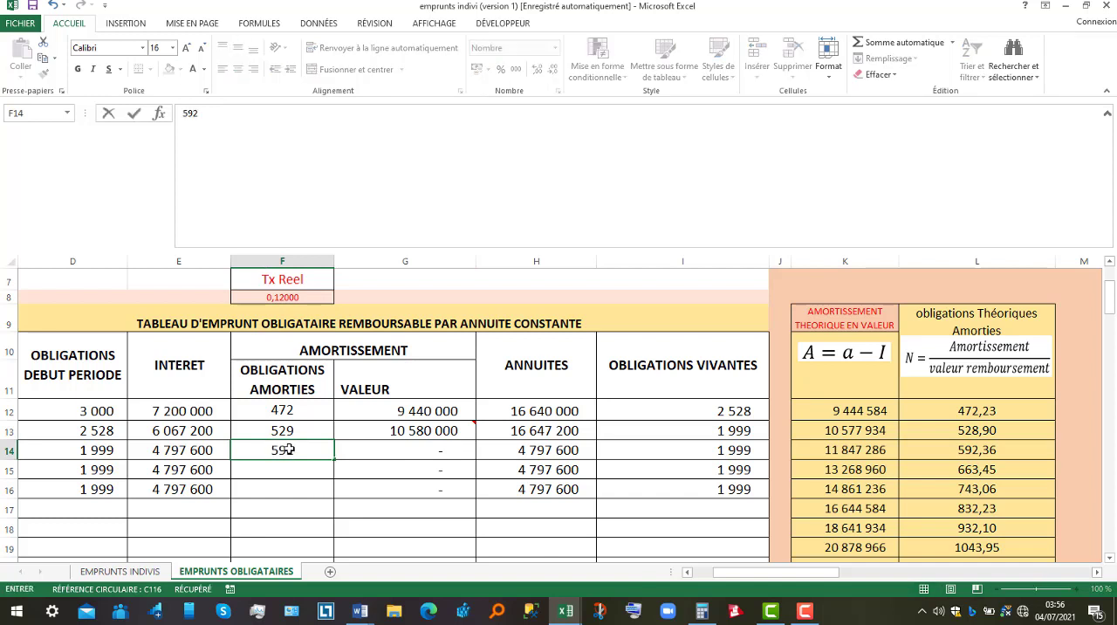
{"action": "key", "text": "Return"}
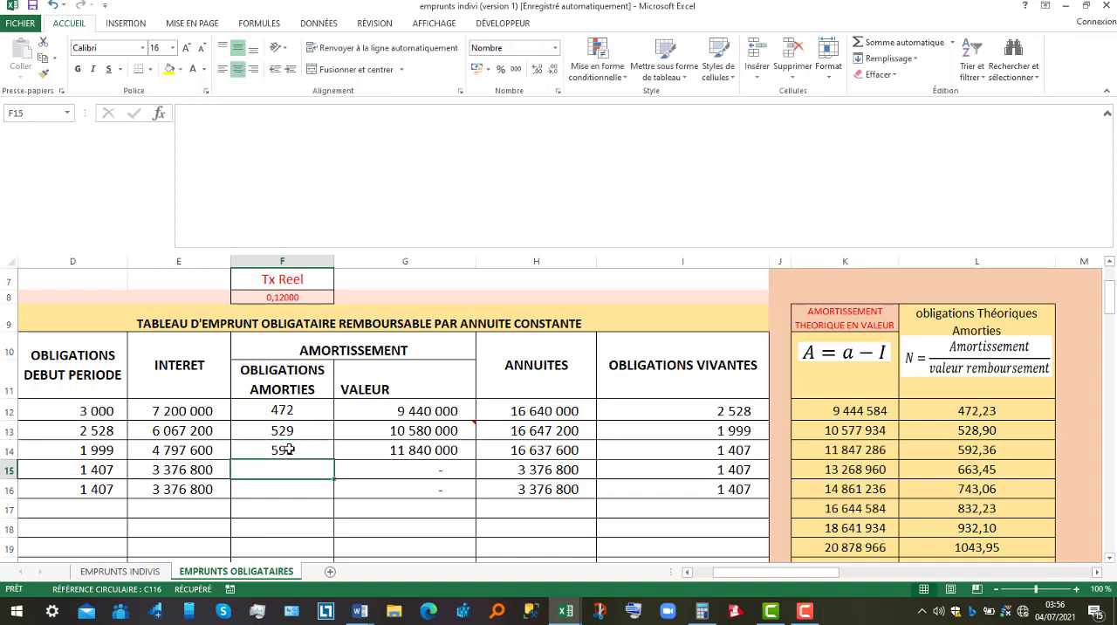
Set the redeemed bonds for period 4 to 663 in the constant annuity table.
{"action": "left_click", "coordinate": [289, 448]}
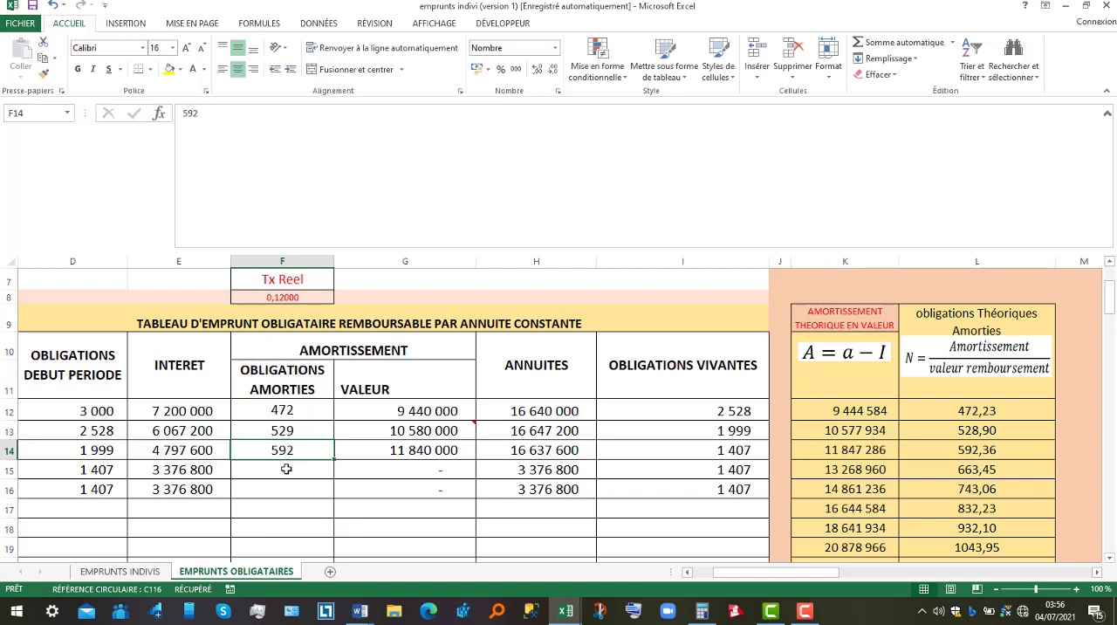
{"action": "left_click", "coordinate": [285, 469]}
{"action": "type", "text": "663"}
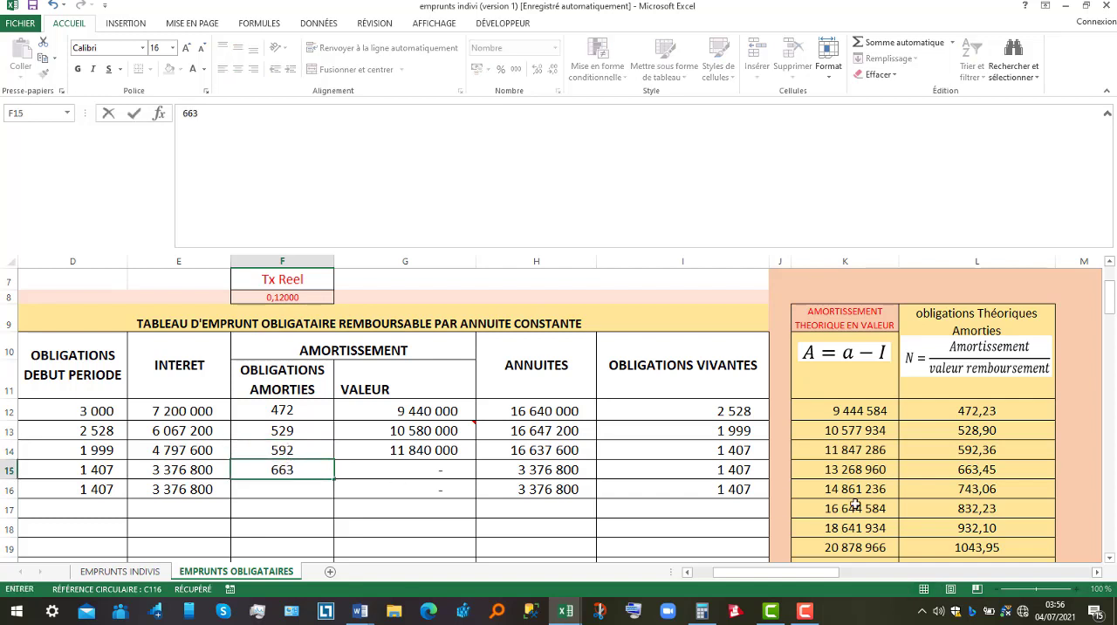
{"action": "left_click", "coordinate": [937, 465]}
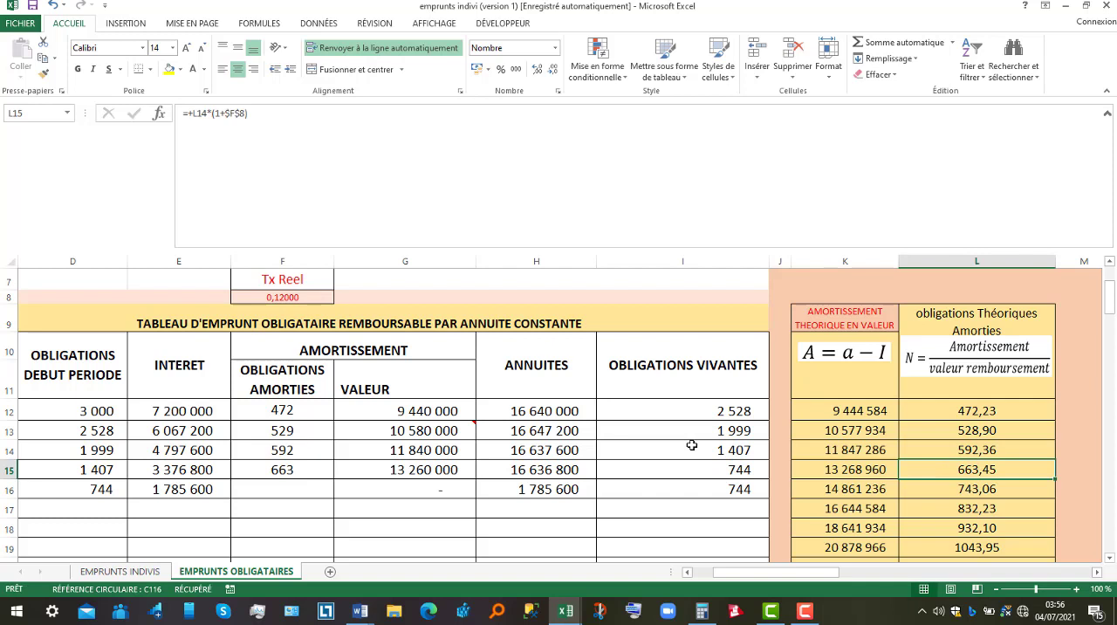
Set the redeemed bonds for period 5 to 744 in the constant annuity table.
{"action": "left_click", "coordinate": [277, 490]}
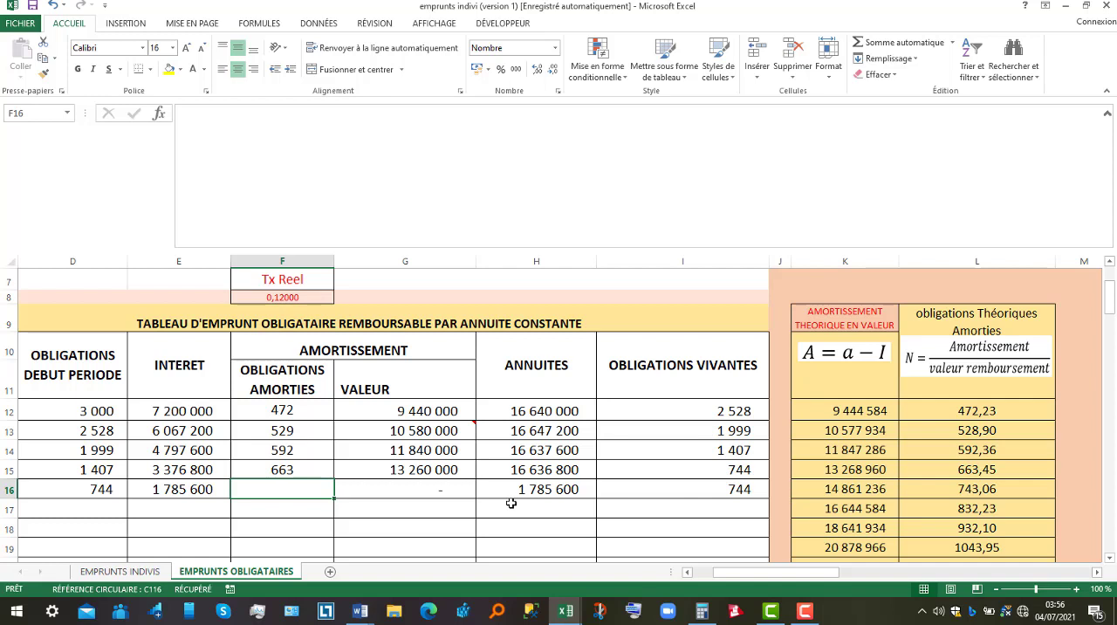
{"action": "type", "text": "744"}
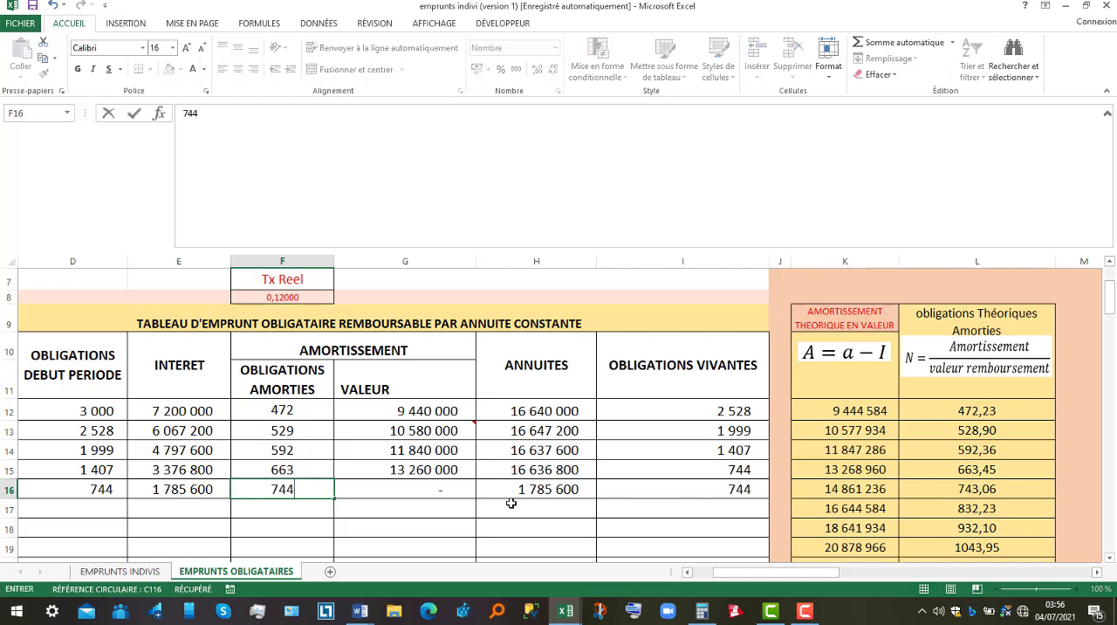
{"action": "key", "text": "Return"}
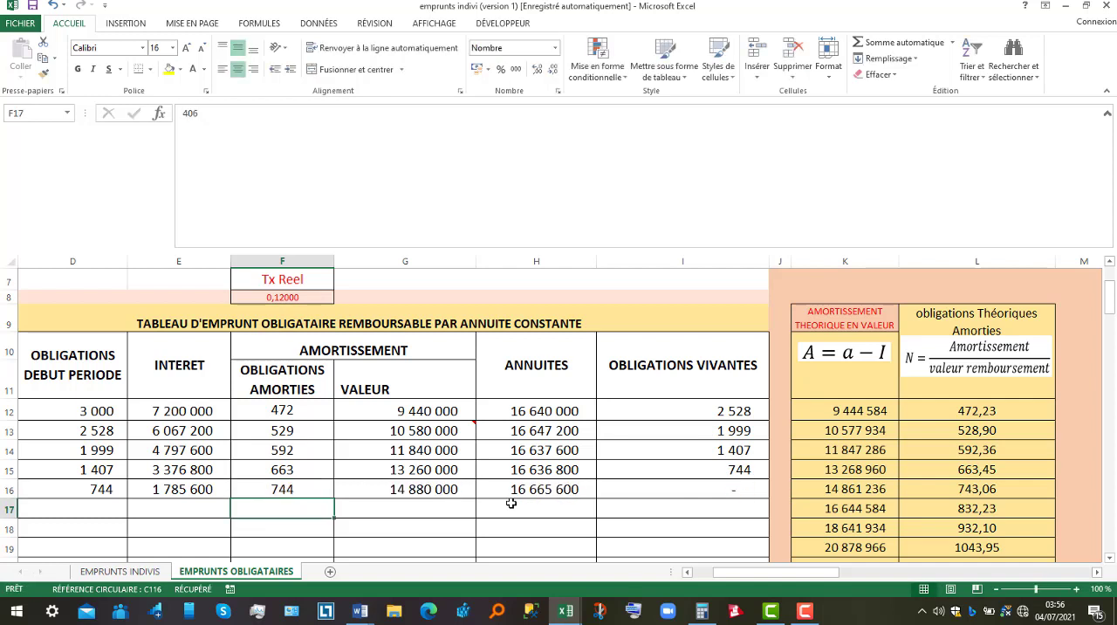
Compare the period 5 redeemed bonds with the period 4 outstanding bonds and the theoretical figure, and check the final outstanding balance.
{"action": "left_click", "coordinate": [730, 471]}
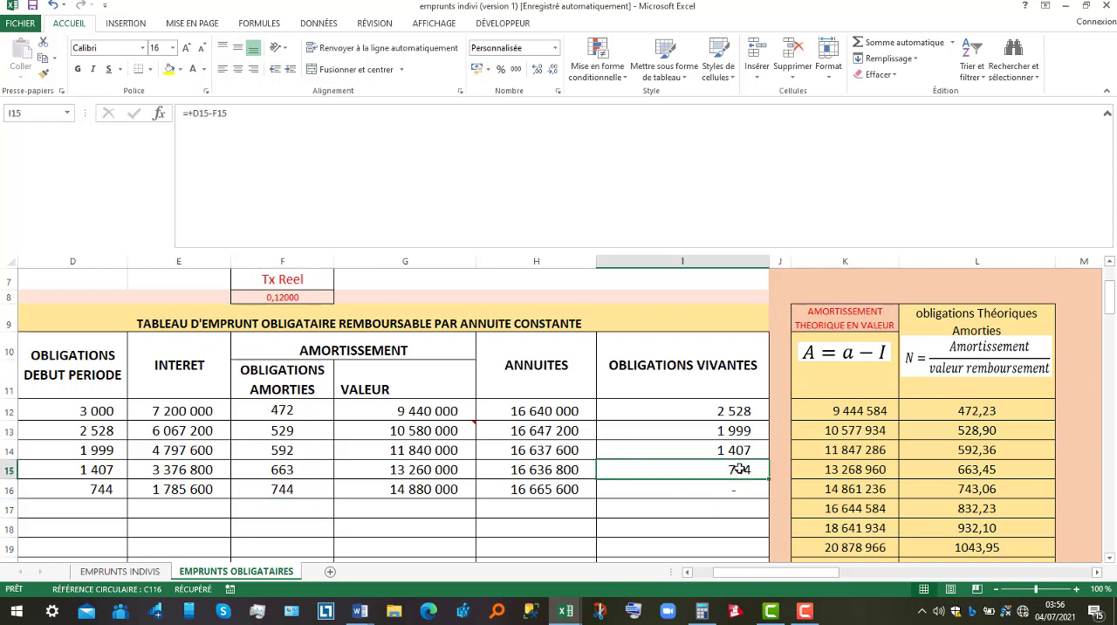
{"action": "left_click", "coordinate": [971, 487]}
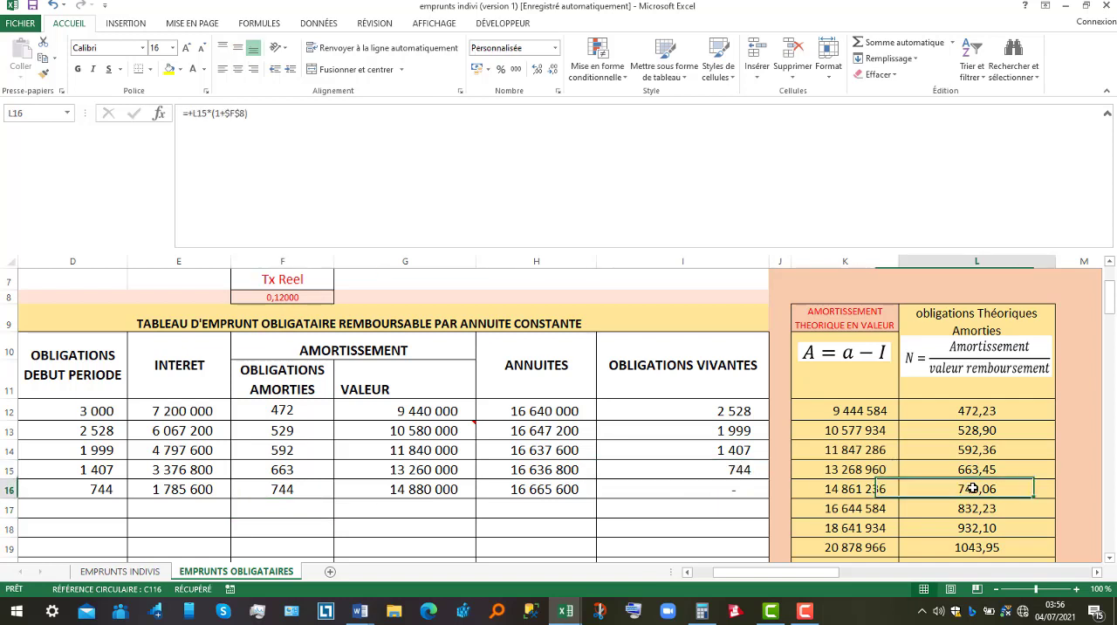
{"action": "left_click", "coordinate": [291, 490]}
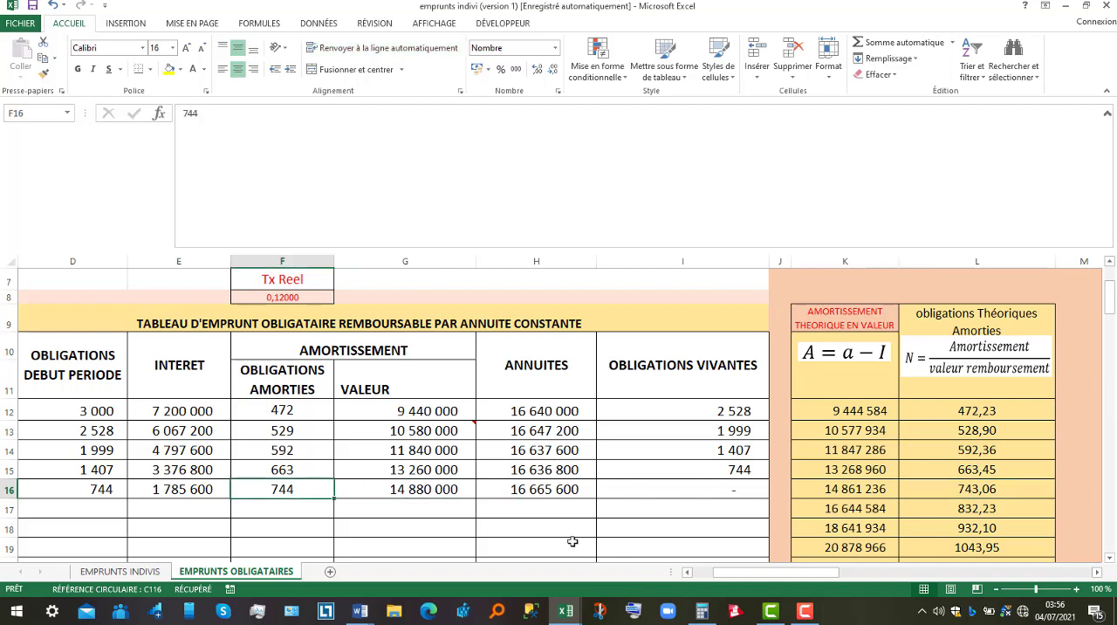
{"action": "left_click", "coordinate": [691, 486]}
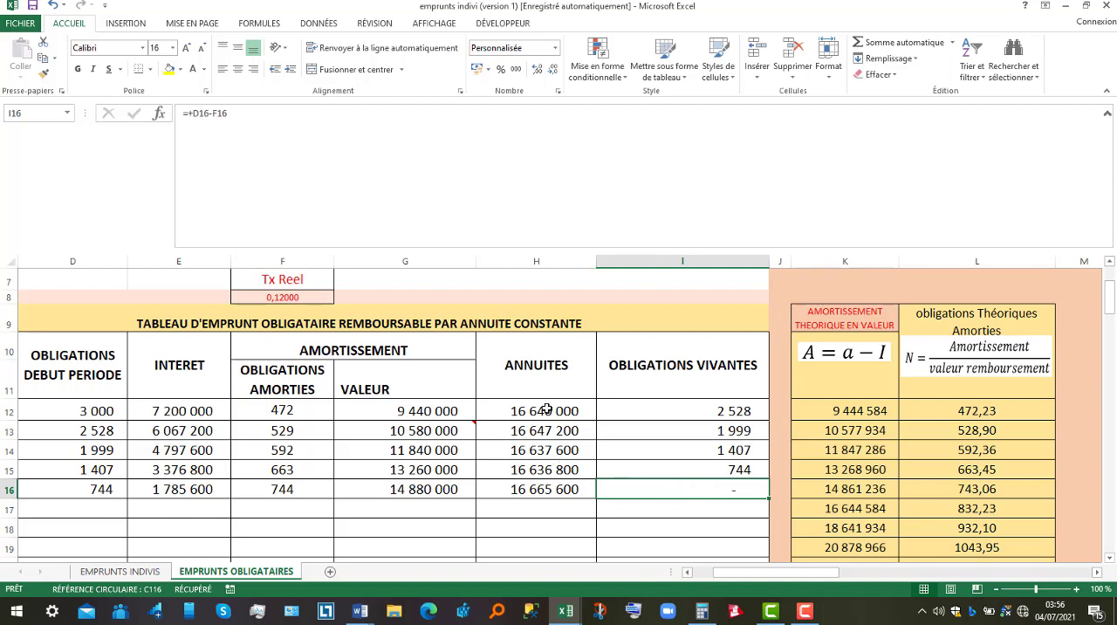
Review the annuities of all five periods and inspect the period 1 formula that adds interest and amortization value.
{"action": "left_click_drag", "start_coordinate": [545, 408], "coordinate": [545, 489]}
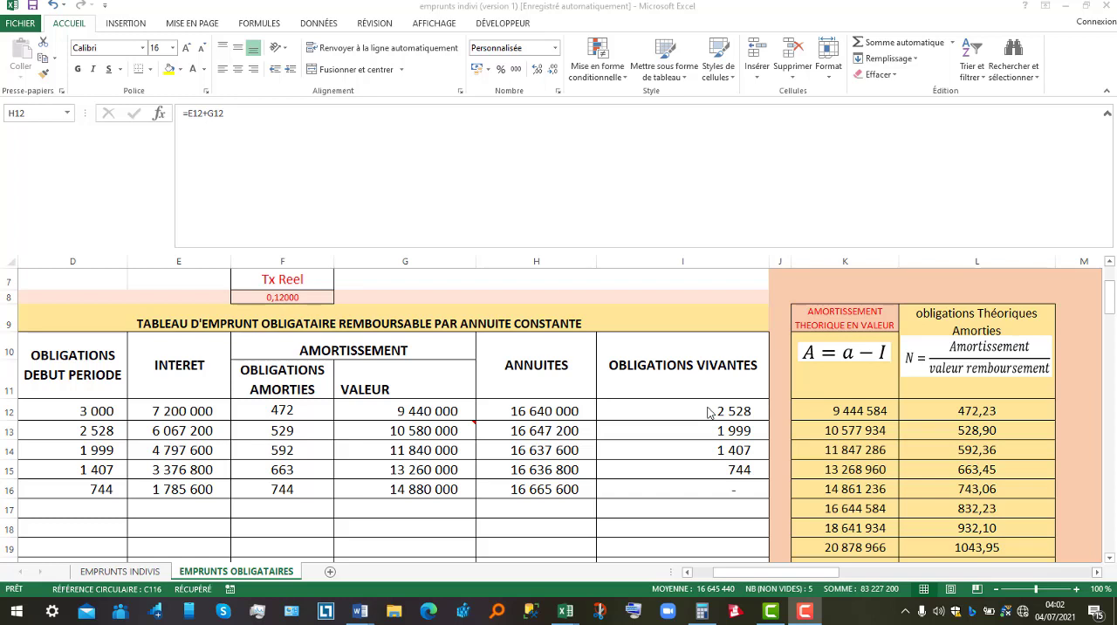
{"action": "key", "text": "F2"}
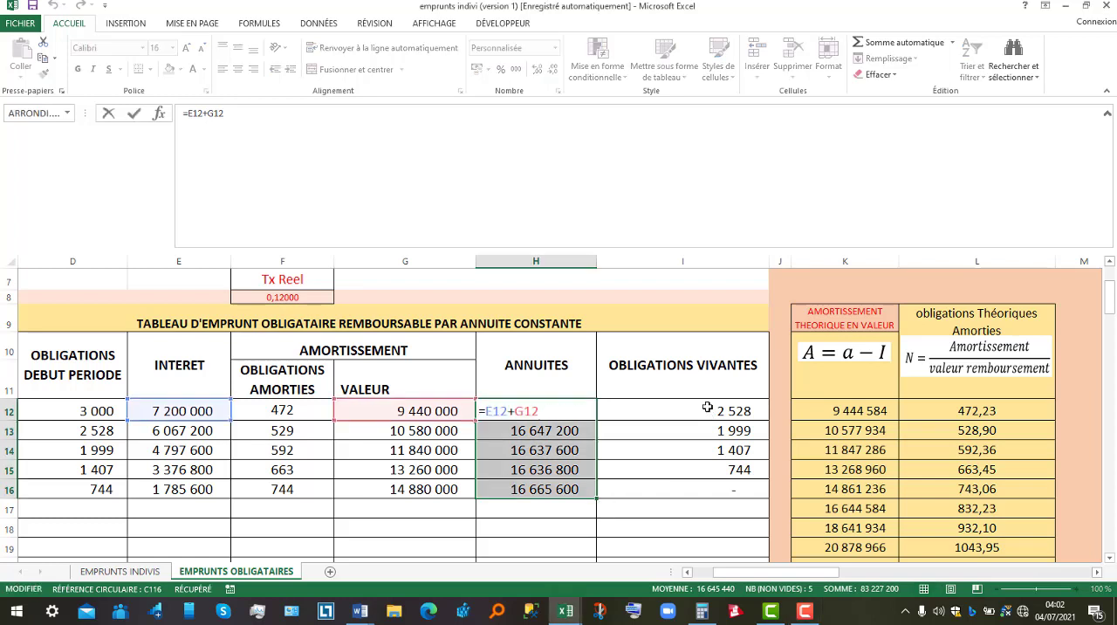
{"action": "key", "text": "Return"}
Inspect the period 1 outstanding bonds formula, which subtracts the redeemed bonds from the bonds at the start of the period.
{"action": "left_click", "coordinate": [707, 408]}
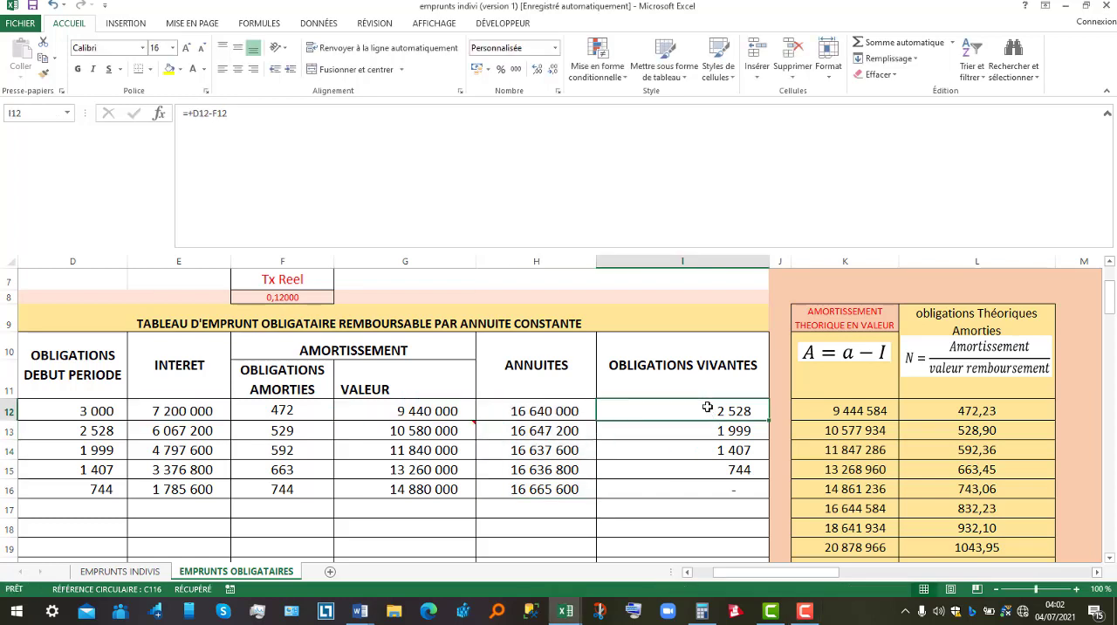
{"action": "key", "text": "F2"}
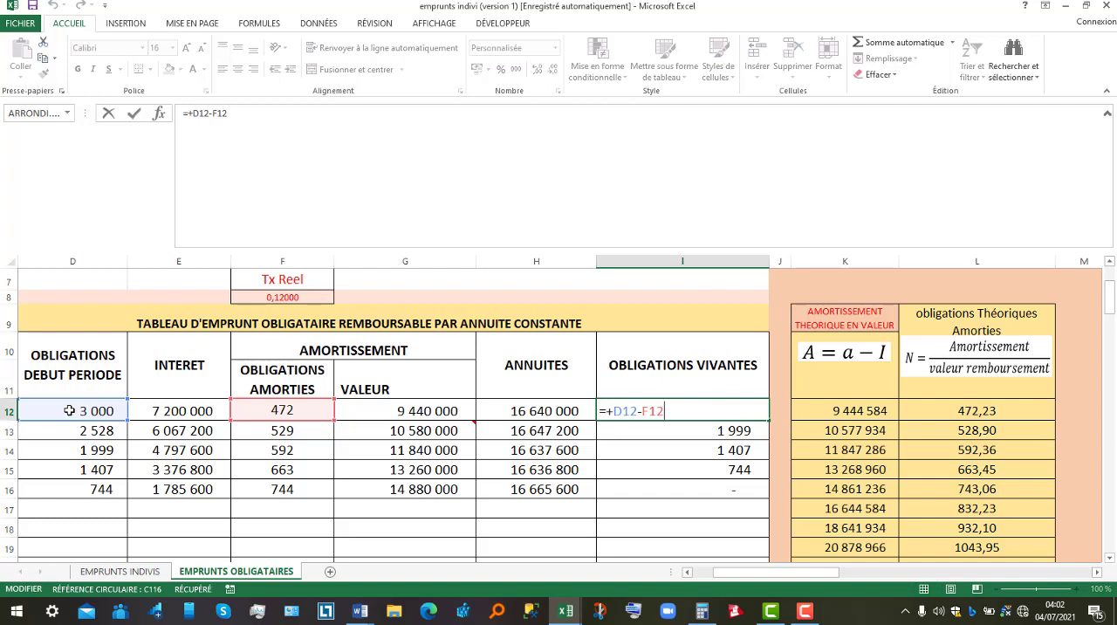
{"action": "left_click", "coordinate": [282, 410]}
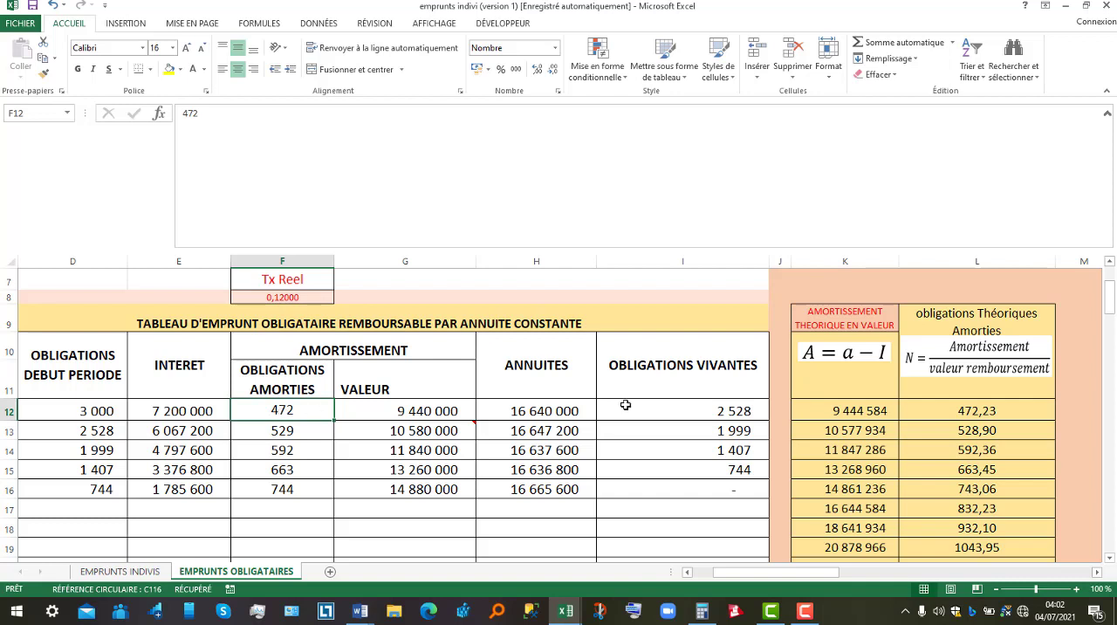
{"action": "left_click", "coordinate": [702, 409]}
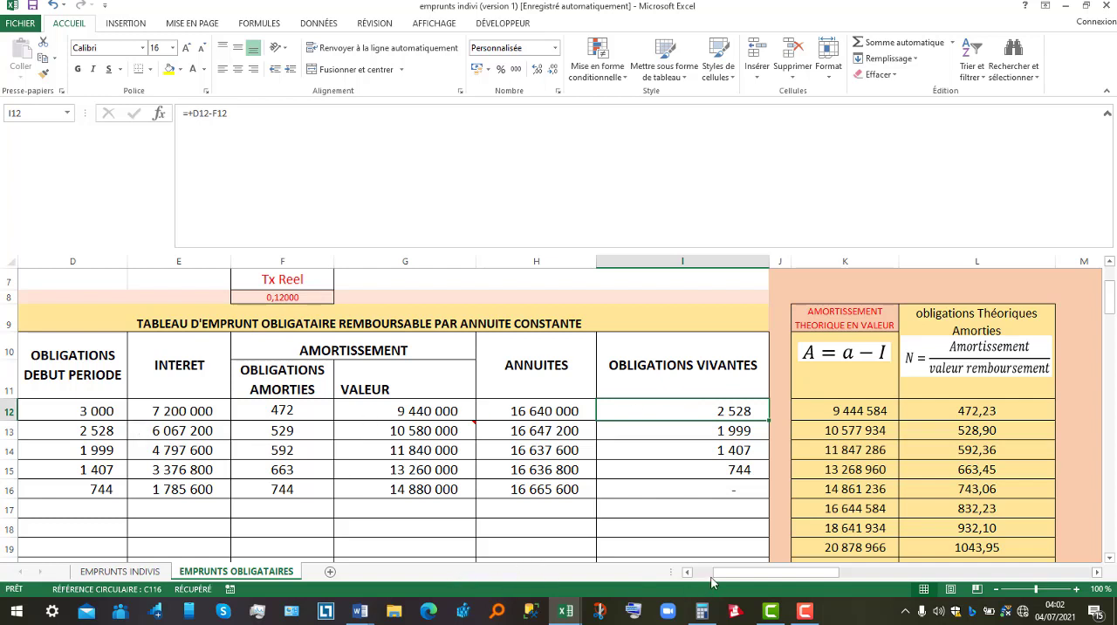
Trace how outstanding bonds carry over to the start of periods 2 and 3, and inspect the period 2 outstanding bonds formula.
{"action": "left_click_drag", "start_coordinate": [712, 576], "coordinate": [691, 577]}
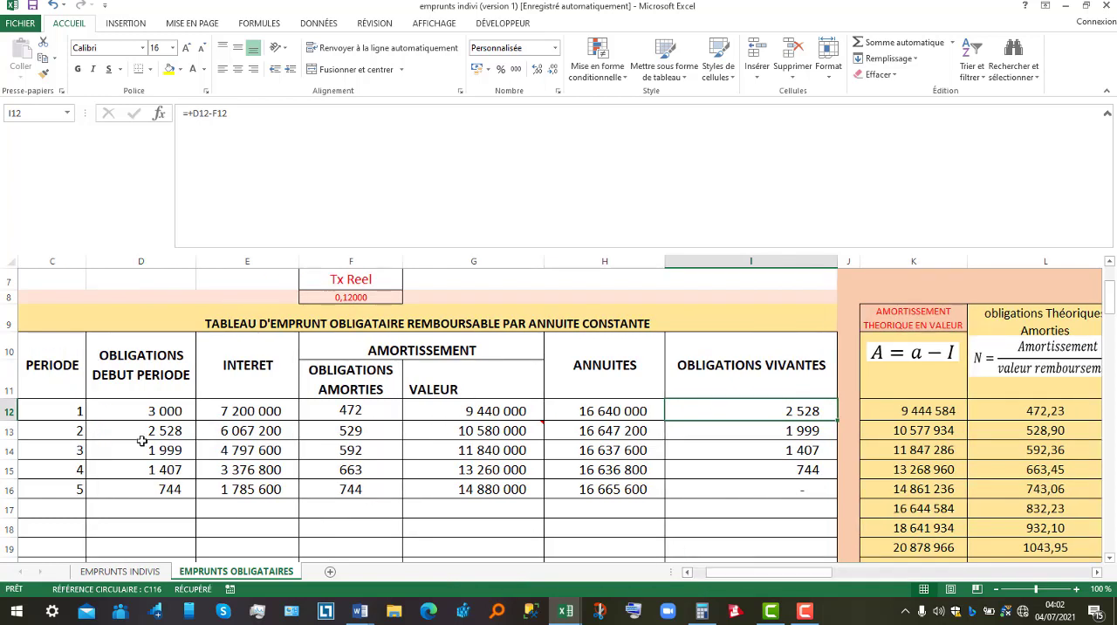
{"action": "left_click", "coordinate": [141, 436]}
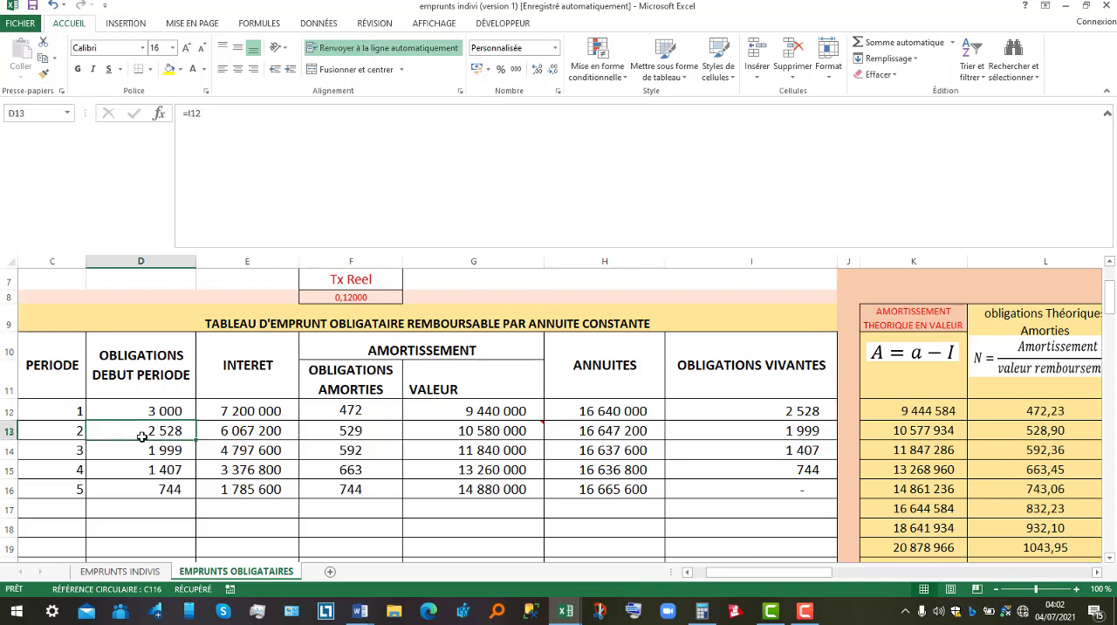
{"action": "left_click", "coordinate": [355, 431]}
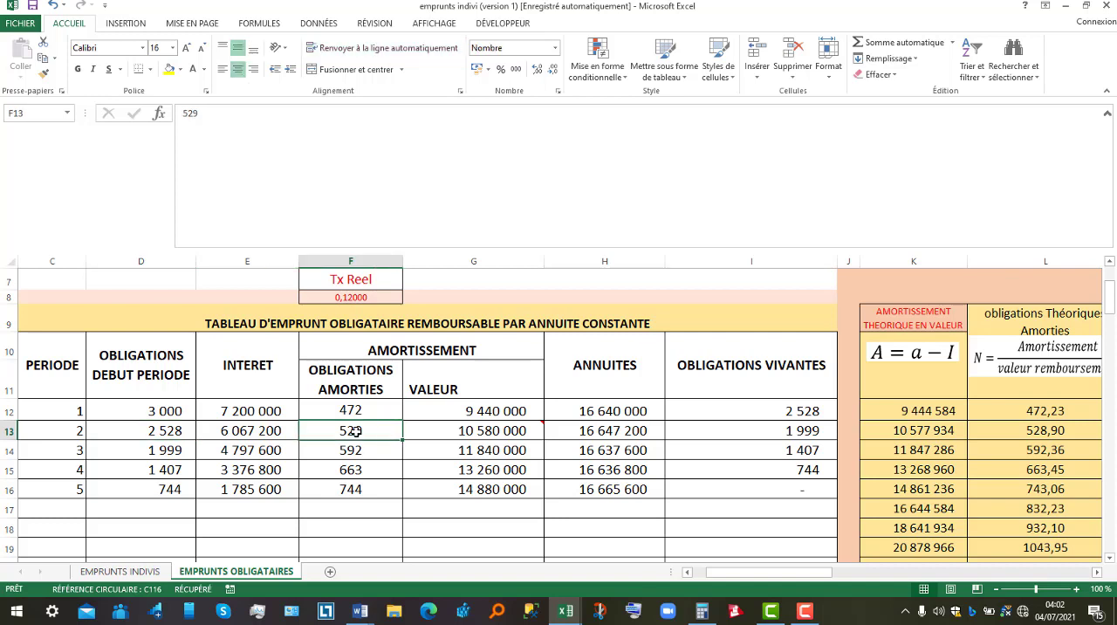
{"action": "double_click", "coordinate": [780, 436]}
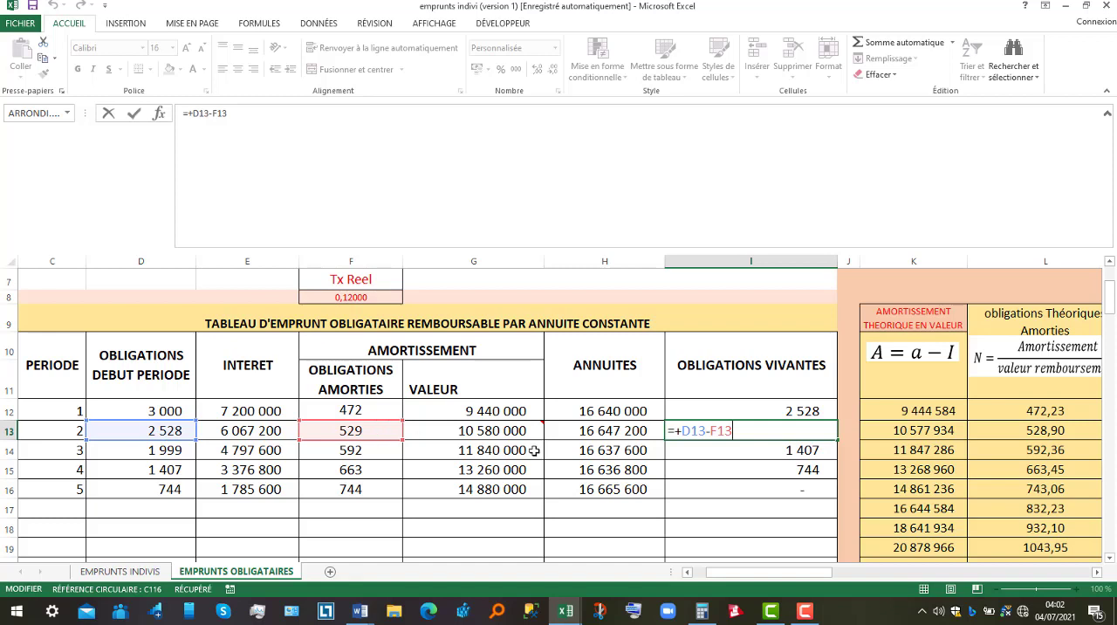
{"action": "key", "text": "Return"}
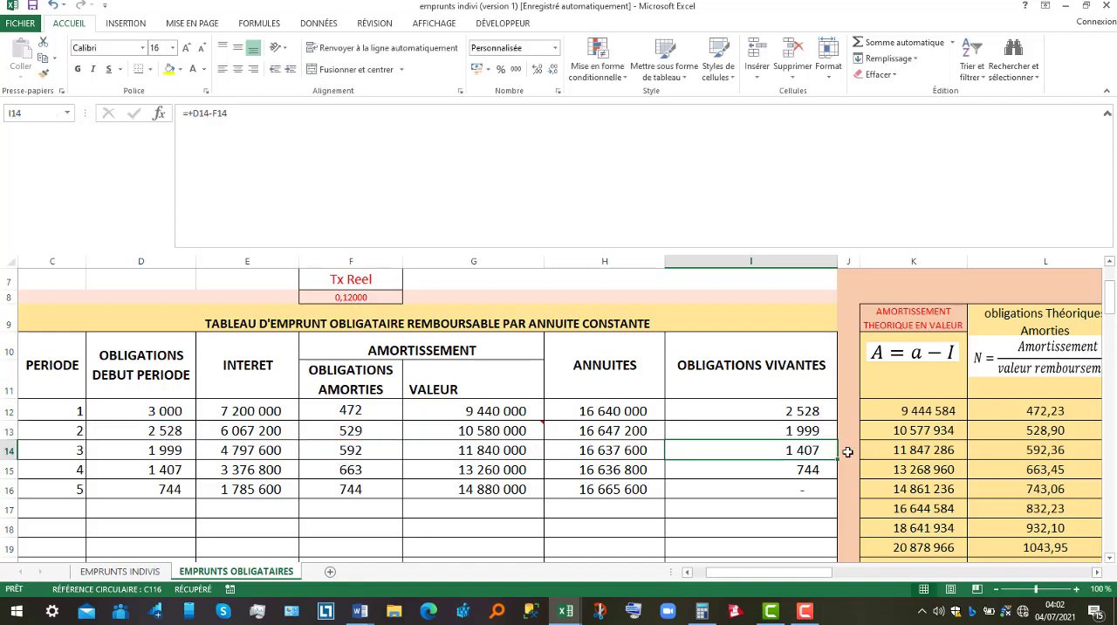
{"action": "left_click", "coordinate": [811, 430]}
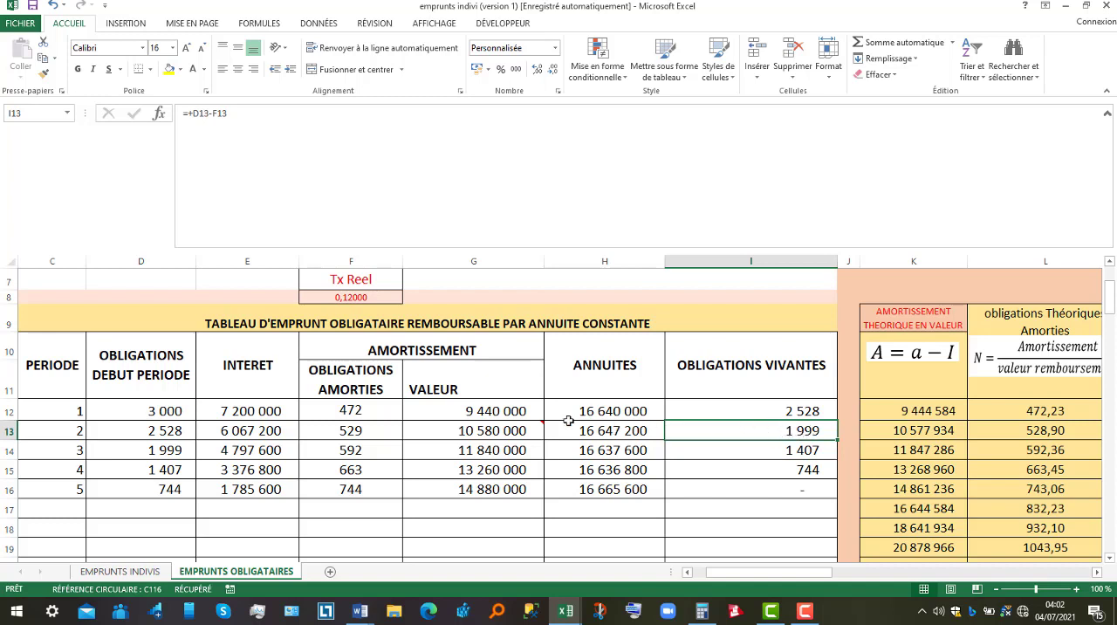
{"action": "left_click", "coordinate": [155, 449]}
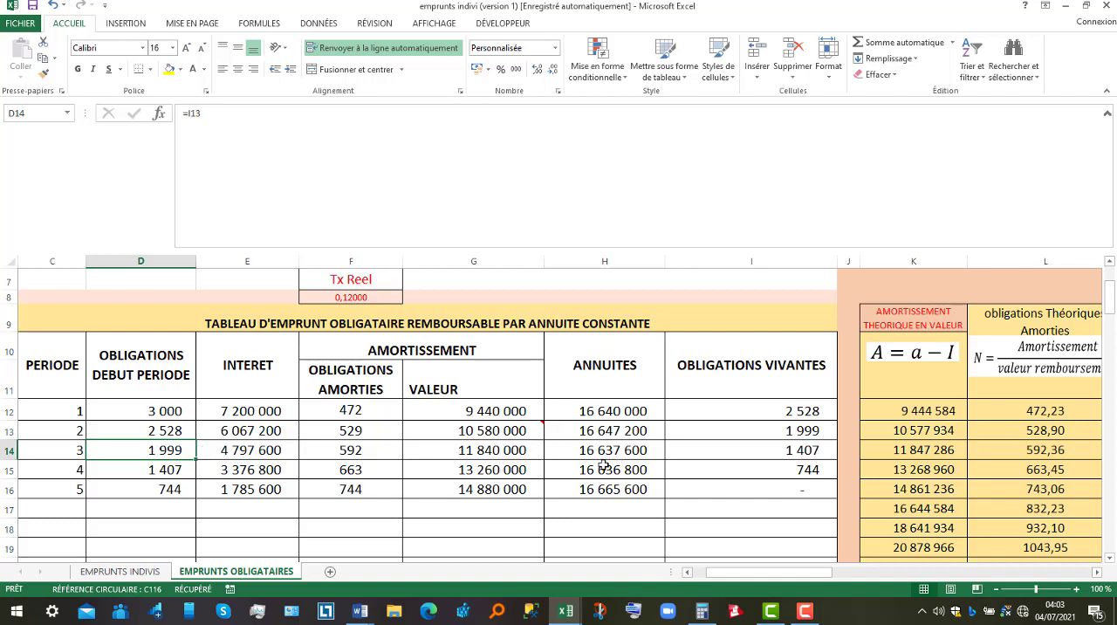
Inspect the interest formulas for periods 2 and 3 and the opening bond counts they refer to.
{"action": "left_click", "coordinate": [248, 450]}
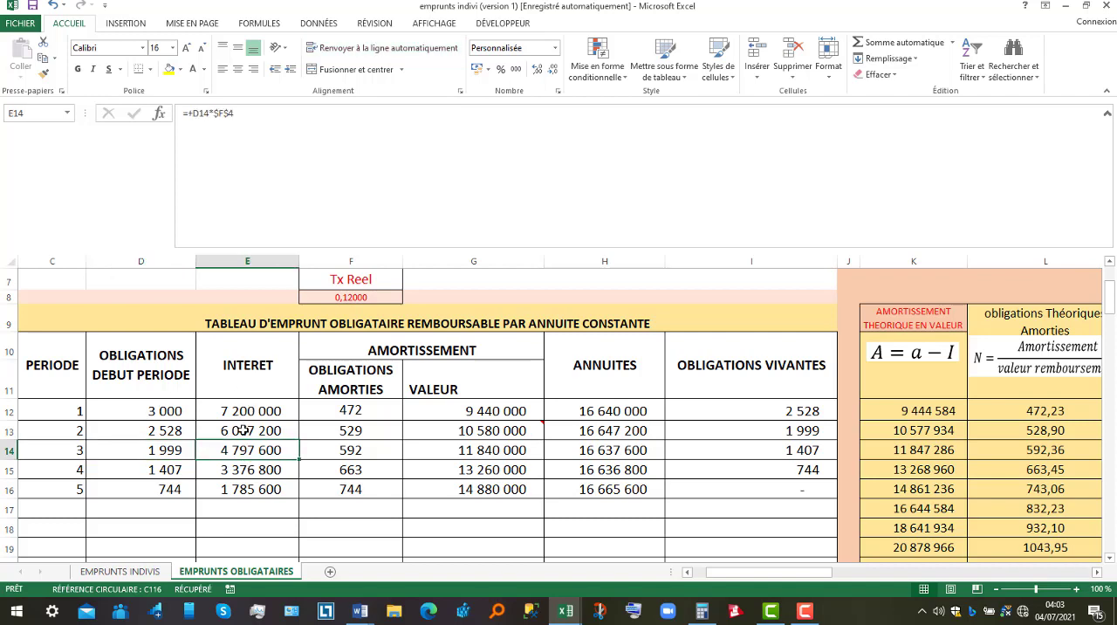
{"action": "double_click", "coordinate": [245, 430]}
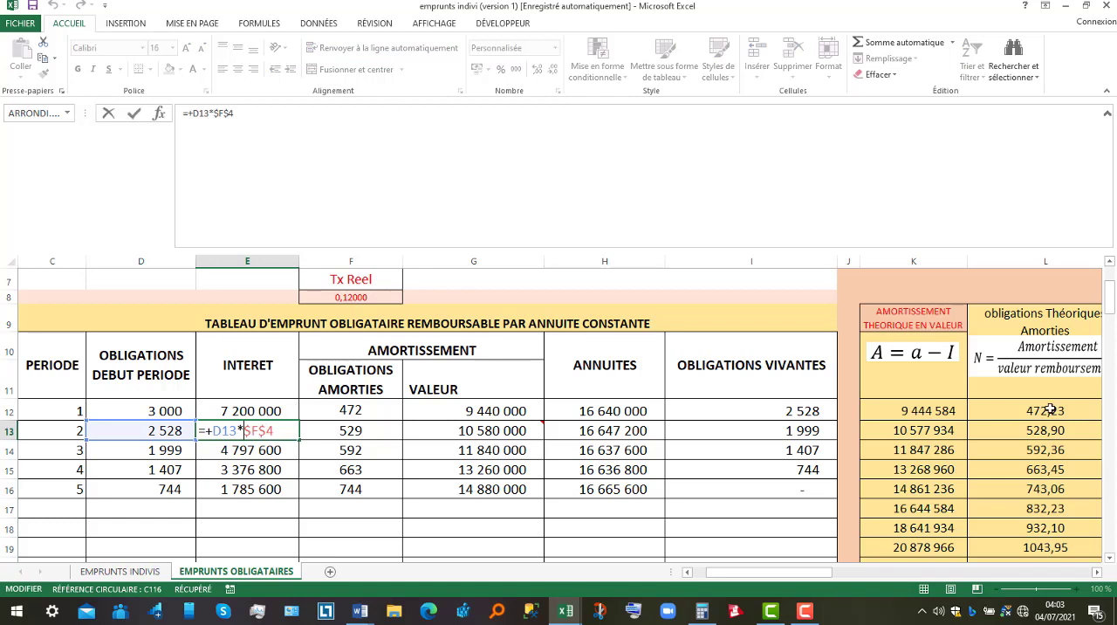
{"action": "left_click_drag", "start_coordinate": [1112, 310], "coordinate": [1112, 300]}
{"action": "left_click_drag", "start_coordinate": [1114, 311], "coordinate": [1113, 319]}
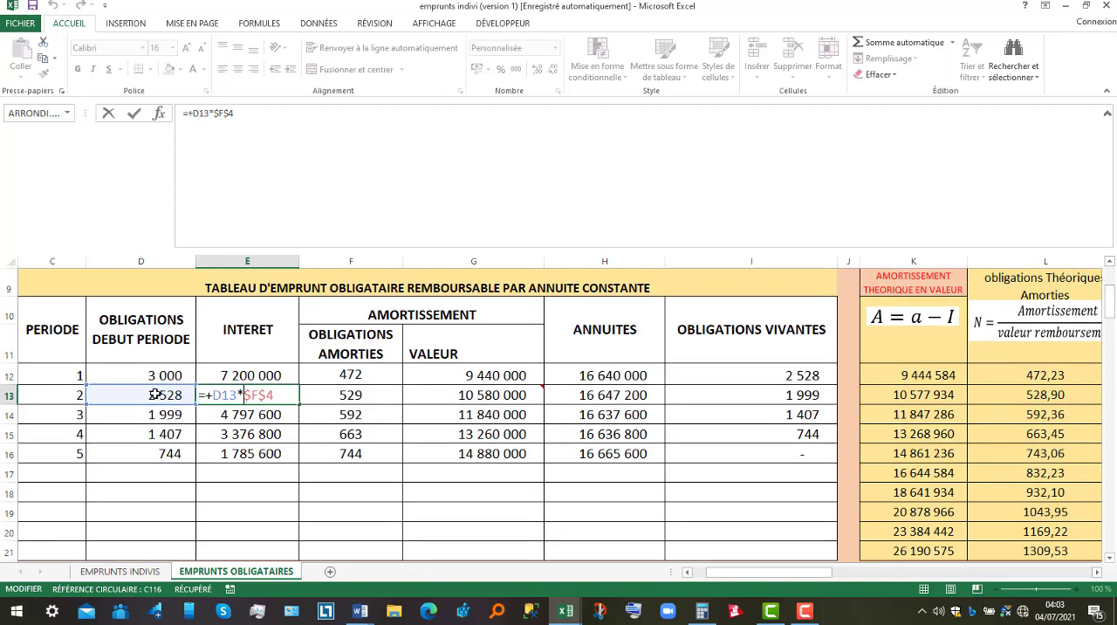
{"action": "key", "text": "Return"}
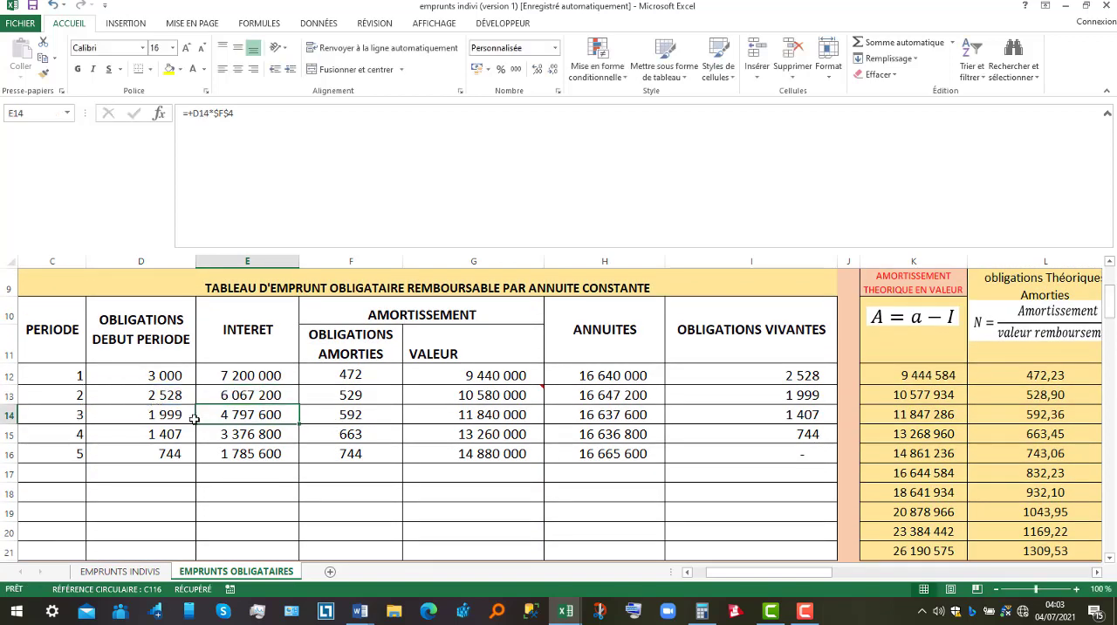
{"action": "double_click", "coordinate": [236, 415]}
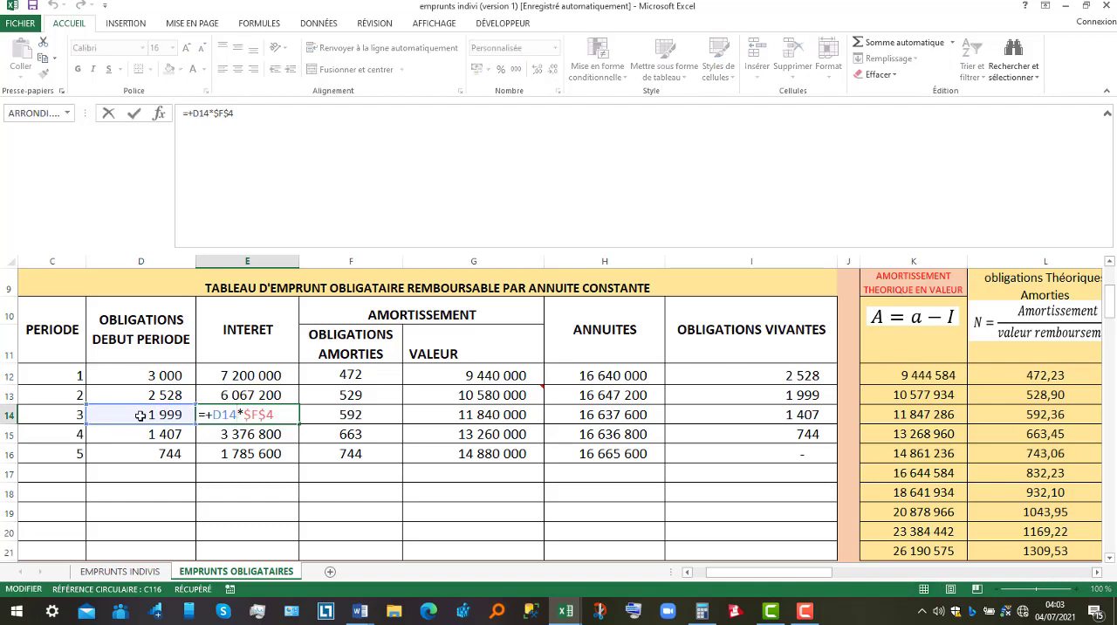
{"action": "key", "text": "Return"}
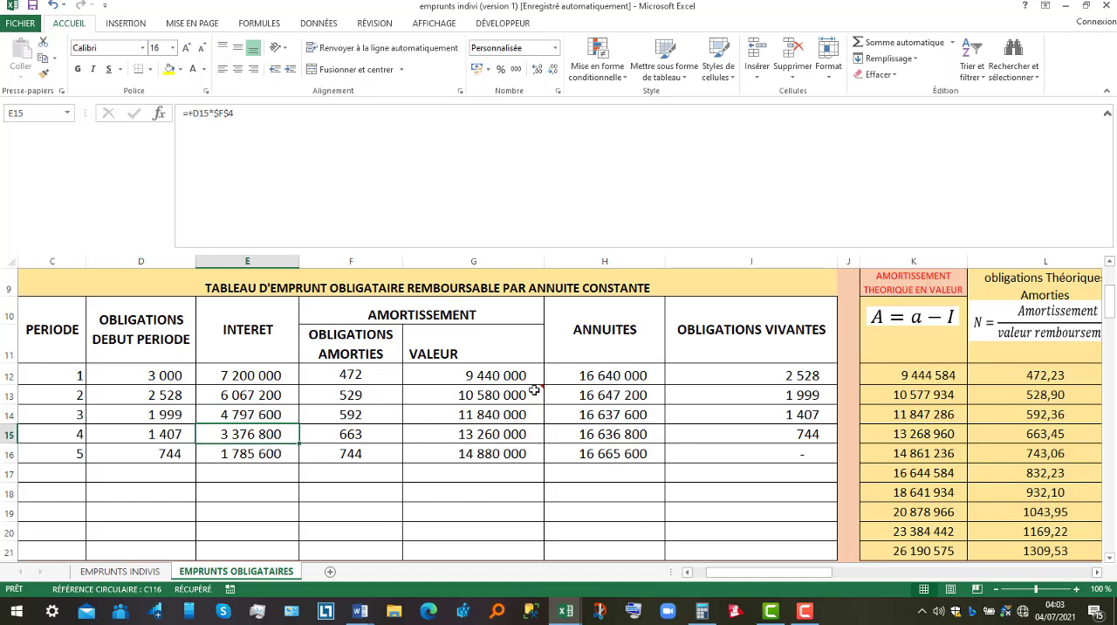
Switch to the Word document emprunt obligataires and read the Exercise 1 question on the constant amortization table.
{"action": "mouse_move", "coordinate": [494, 385]}
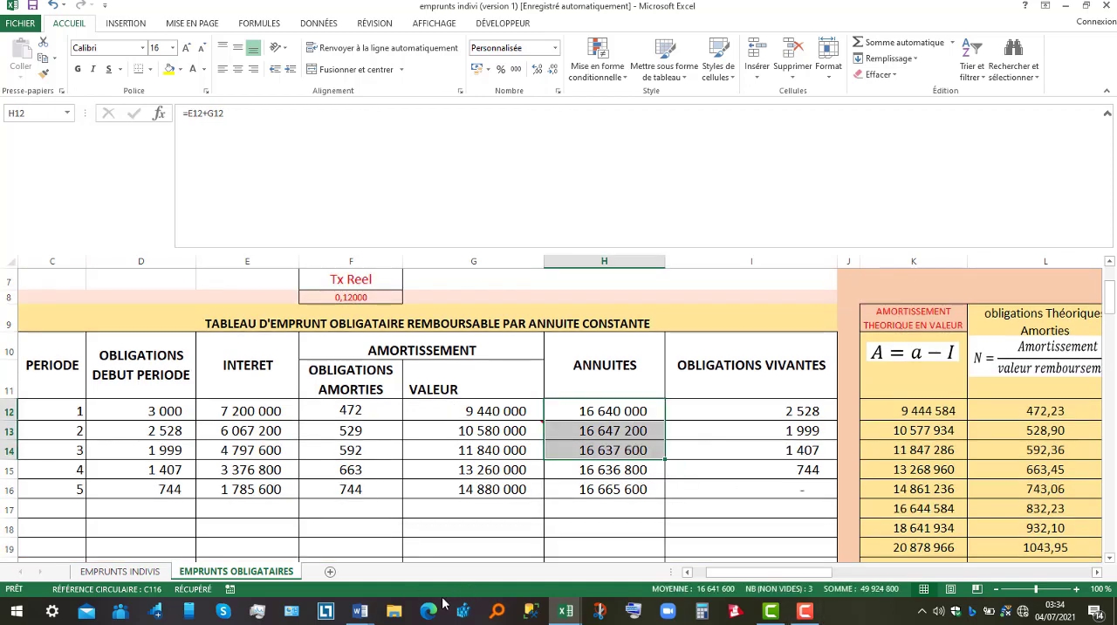
{"action": "left_click", "coordinate": [359, 611]}
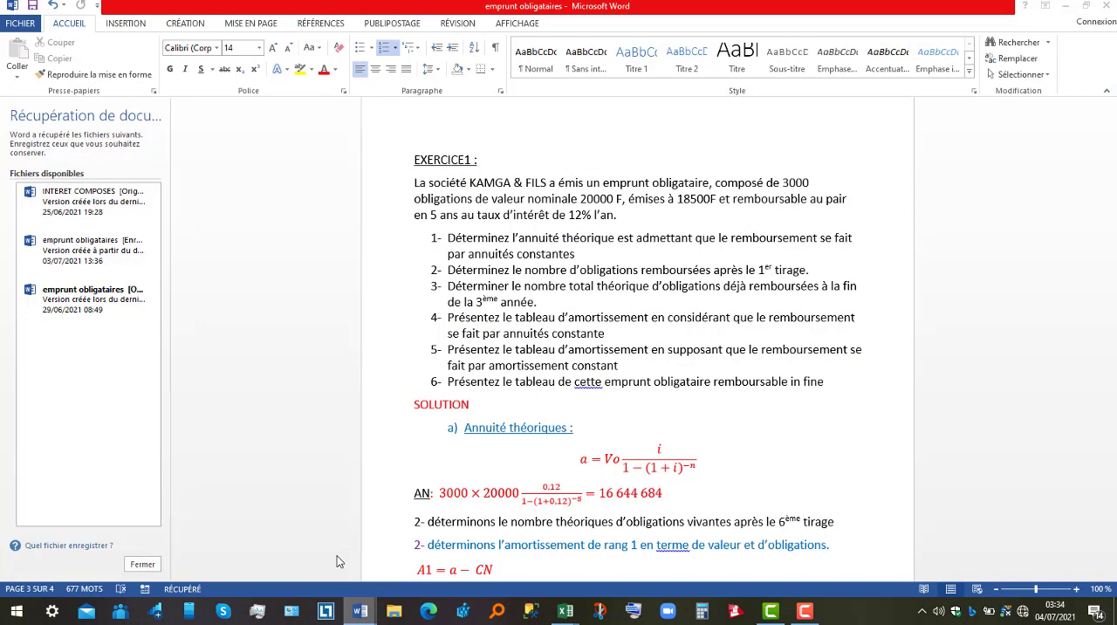
{"action": "left_click", "coordinate": [441, 542]}
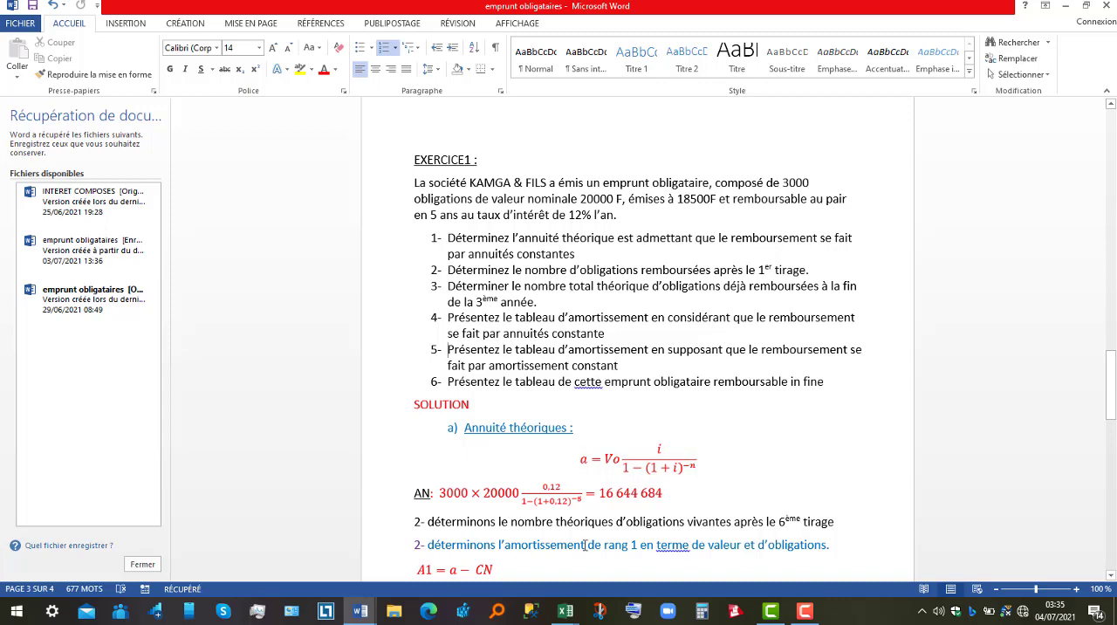
Return to the Excel workbook emprunts indivi and inspect the constant amortization formula in H27, the number of bonds and the number of periods.
{"action": "mouse_move", "coordinate": [568, 611]}
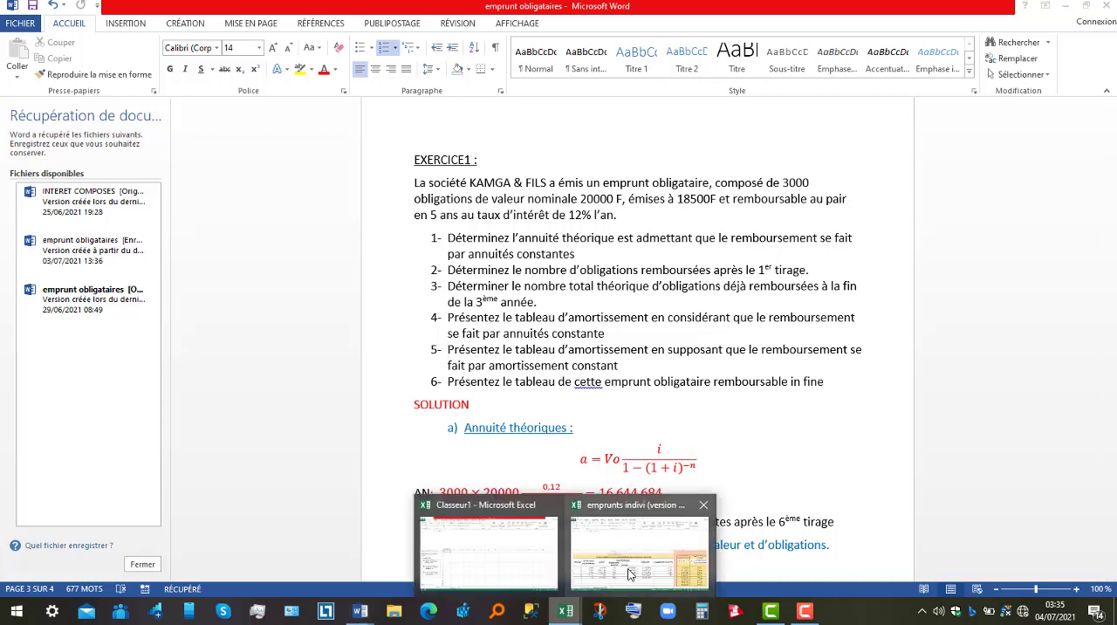
{"action": "left_click", "coordinate": [682, 542]}
{"action": "left_click_drag", "start_coordinate": [1109, 307], "coordinate": [1112, 346]}
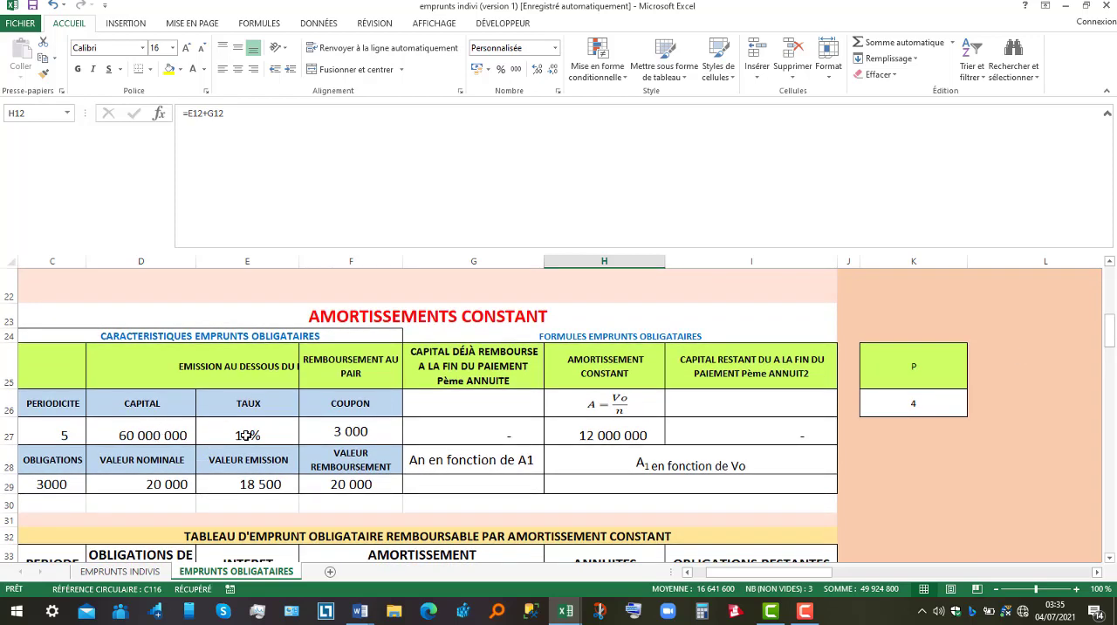
{"action": "left_click", "coordinate": [615, 437]}
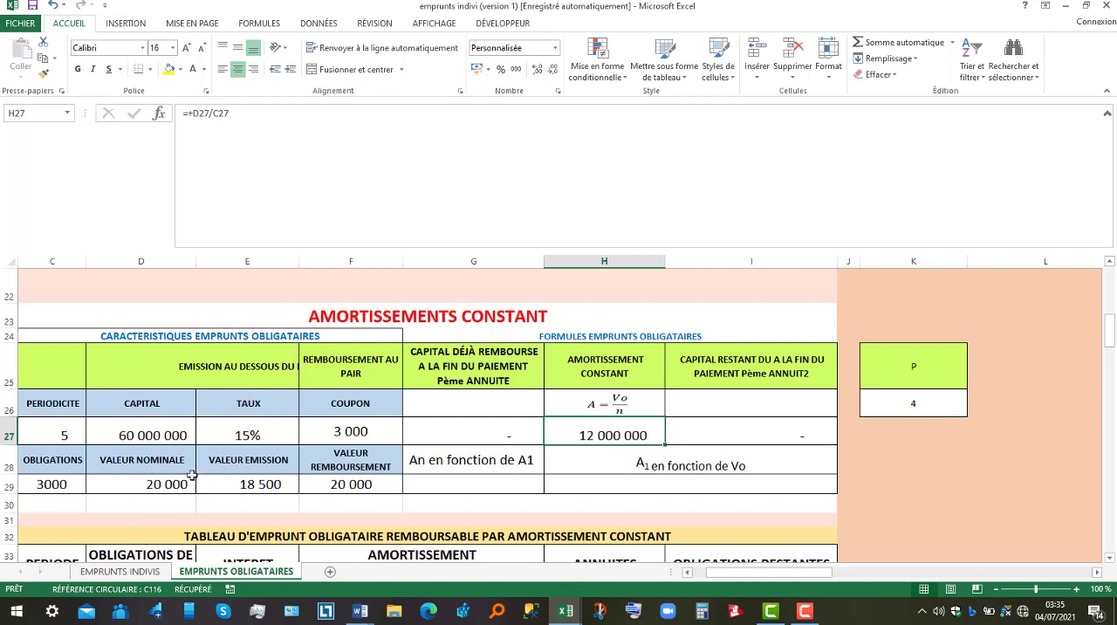
{"action": "left_click", "coordinate": [52, 487]}
{"action": "left_click", "coordinate": [59, 431]}
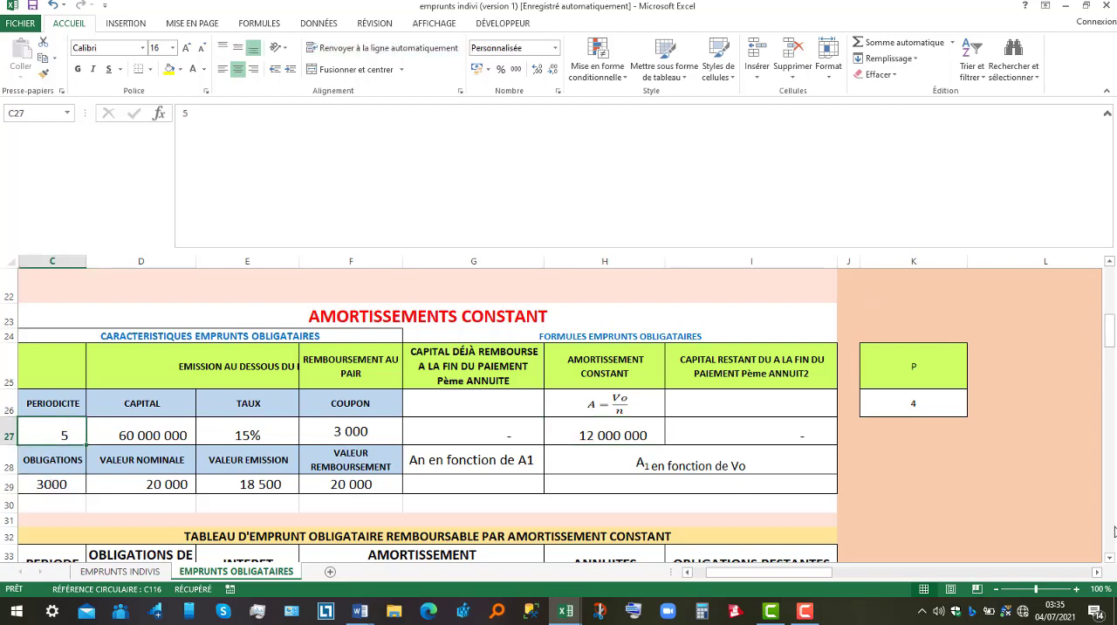
Inspect the redeemed bonds formulas across the periods of the constant amortization table, which divide the total bonds by the number of periods.
{"action": "scroll", "coordinate": [1111, 557], "scroll_direction": "down", "scroll_amount": 3}
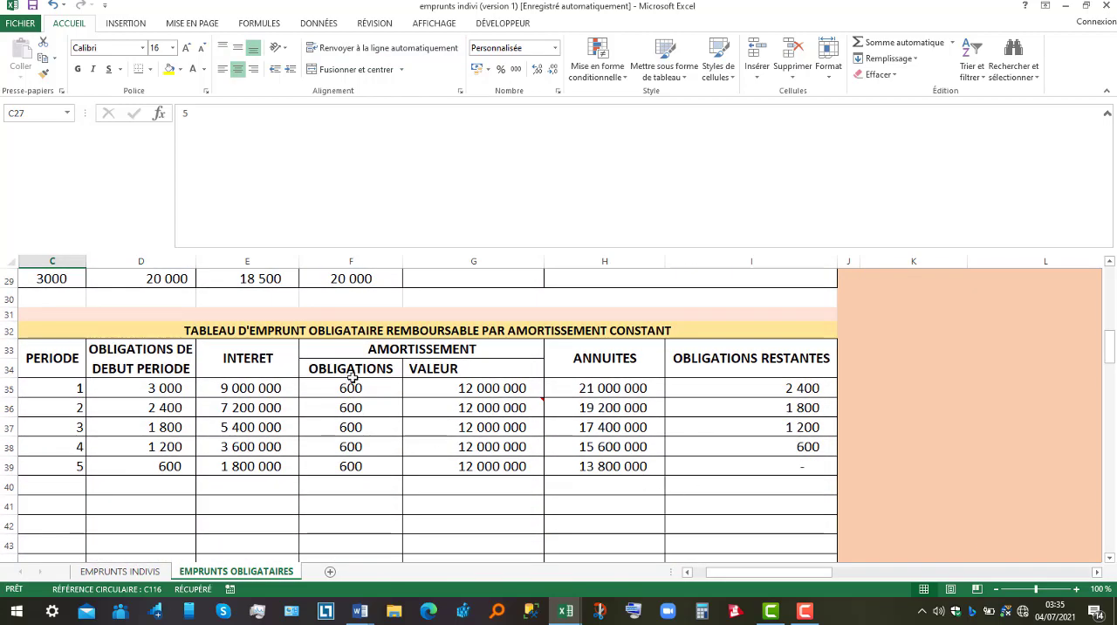
{"action": "left_click", "coordinate": [352, 388]}
{"action": "left_click", "coordinate": [350, 407]}
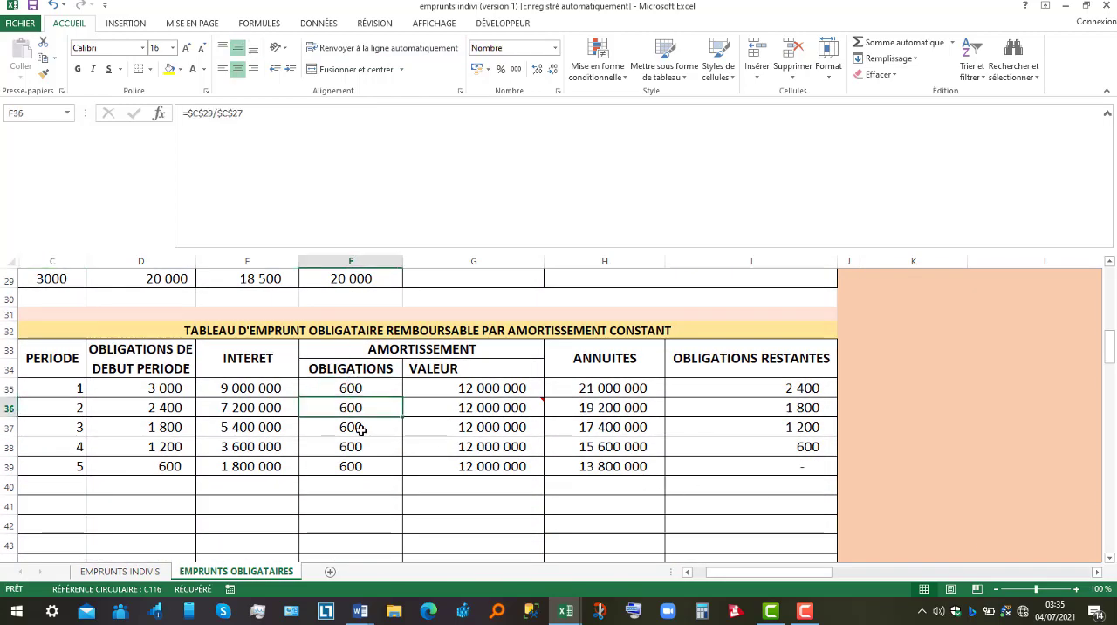
{"action": "left_click", "coordinate": [360, 429]}
{"action": "left_click", "coordinate": [363, 462]}
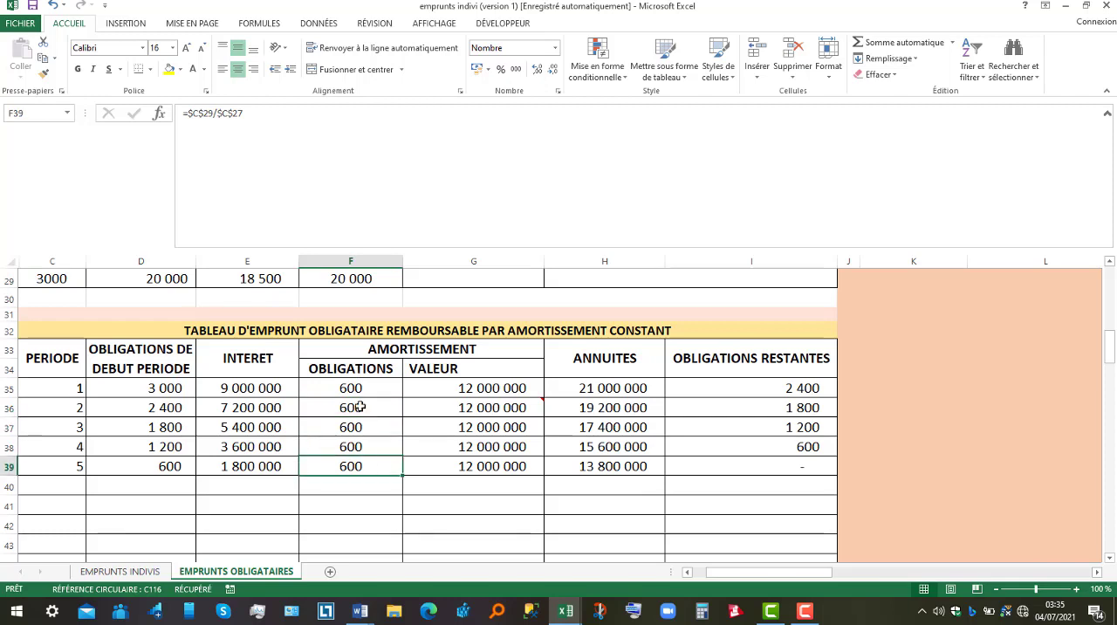
{"action": "left_click", "coordinate": [358, 392]}
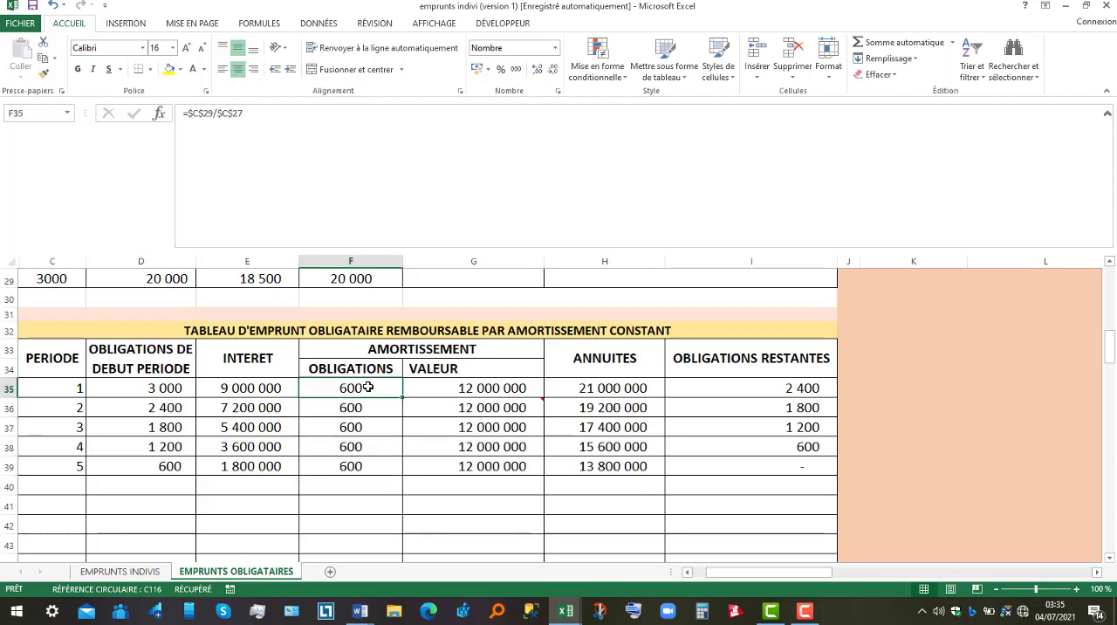
Inspect the amortization value formulas of the constant amortization table, which multiply the redeemed bonds by the redemption value.
{"action": "left_click", "coordinate": [497, 391]}
{"action": "left_click", "coordinate": [496, 411]}
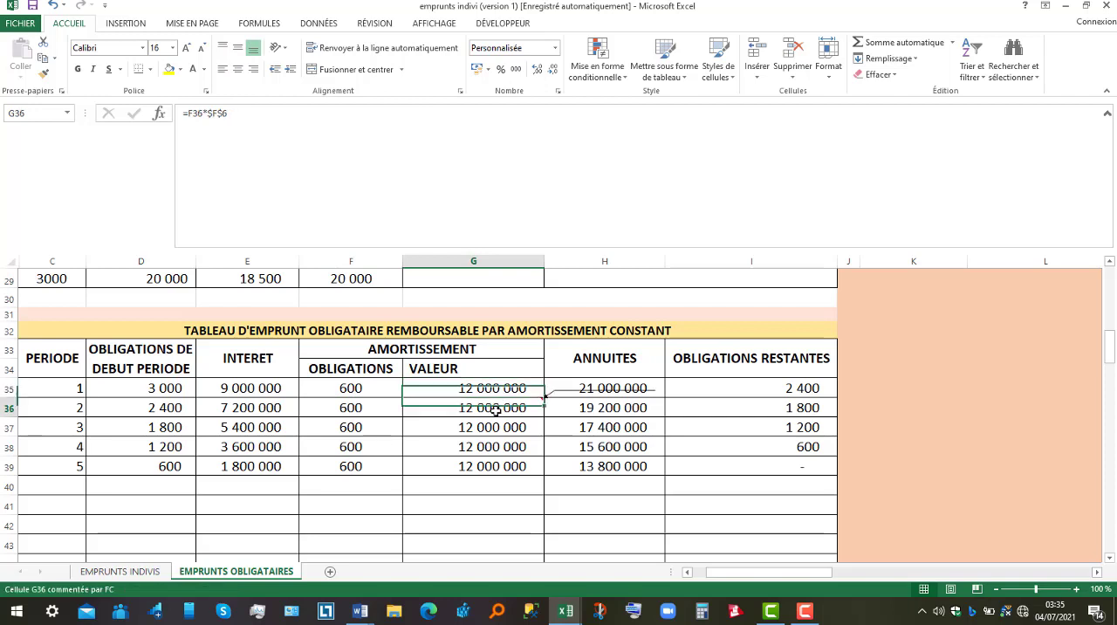
{"action": "left_click", "coordinate": [500, 439]}
{"action": "left_click", "coordinate": [504, 463]}
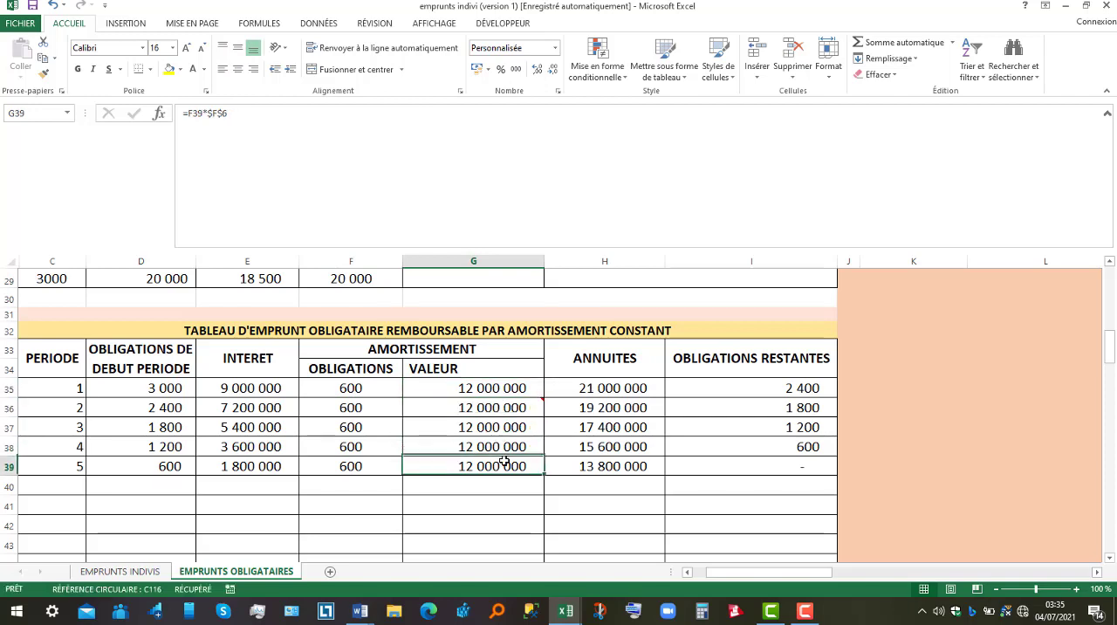
Trace the cells behind the period 1 annuity formula in the constant amortization table, leaving the formula as it is.
{"action": "left_click", "coordinate": [593, 388]}
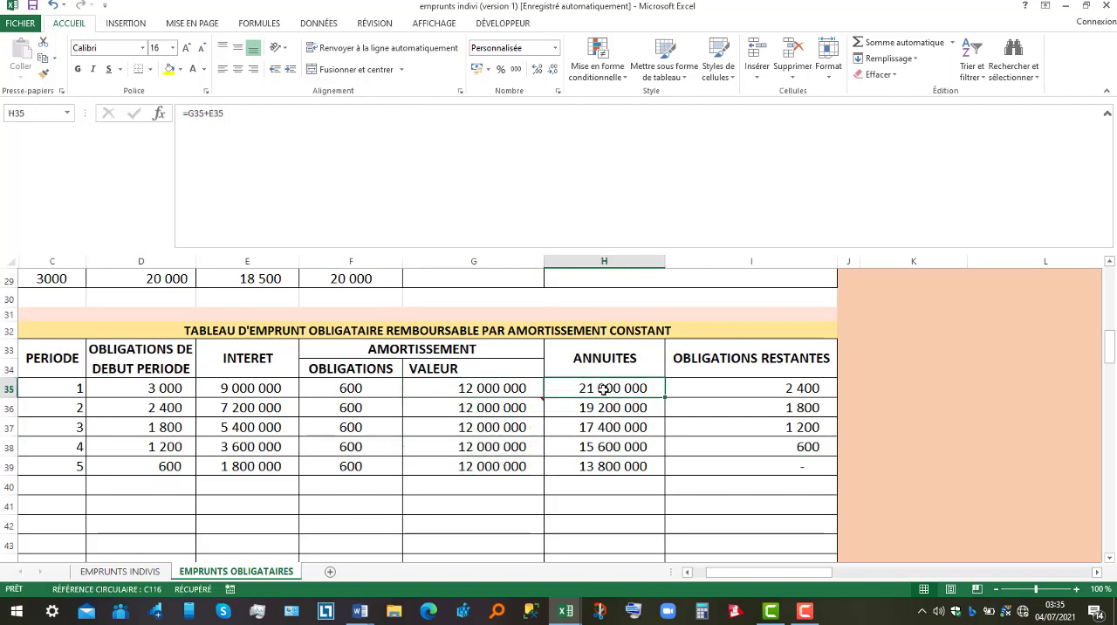
{"action": "double_click", "coordinate": [594, 387]}
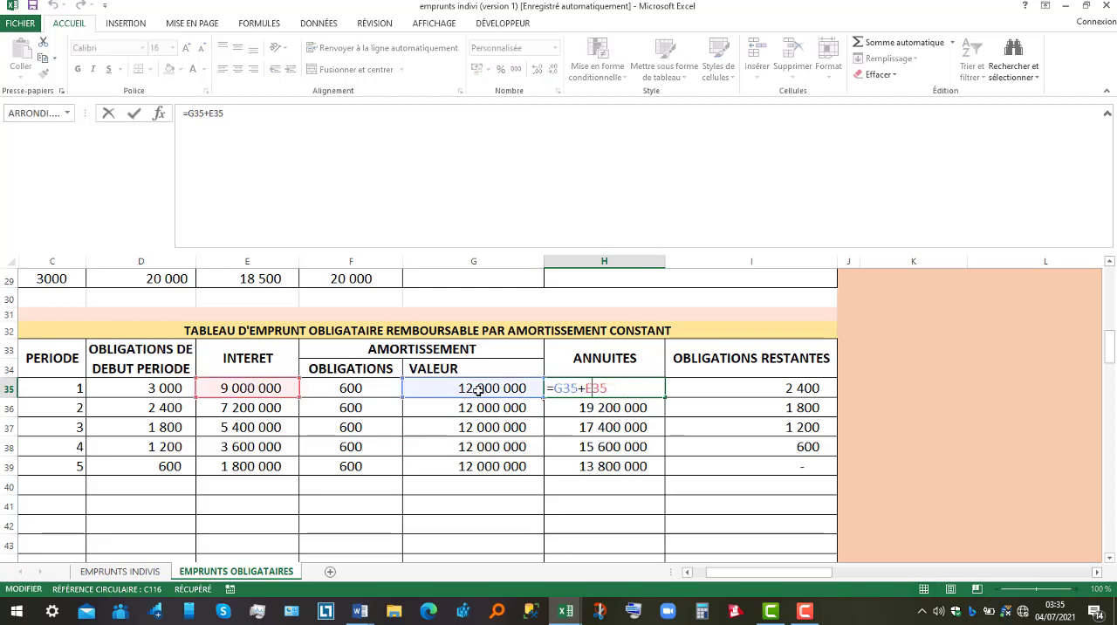
{"action": "key", "text": "Return"}
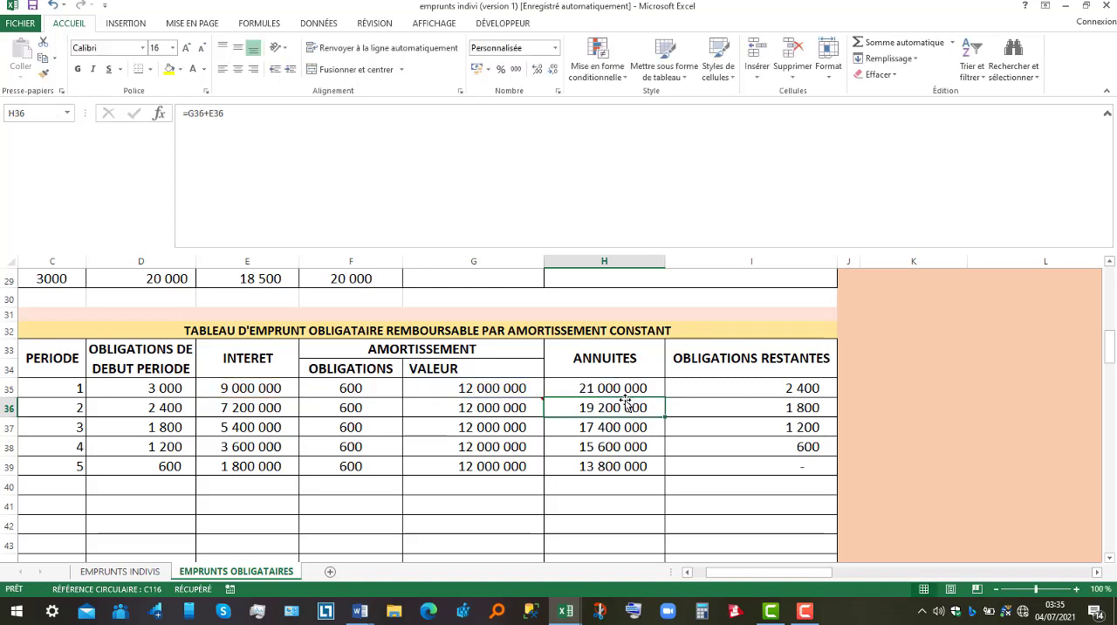
Trace the period 1 remaining bonds formula to its source cells and inspect the period 5 remaining bonds formula.
{"action": "left_click", "coordinate": [778, 390]}
{"action": "double_click", "coordinate": [780, 385]}
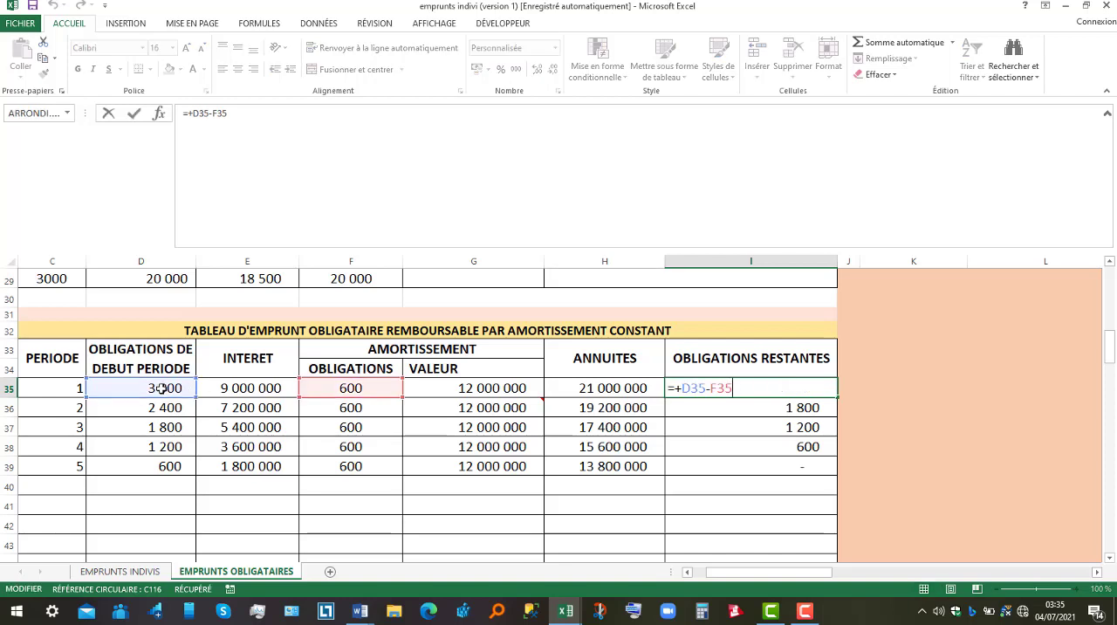
{"action": "left_click", "coordinate": [350, 387]}
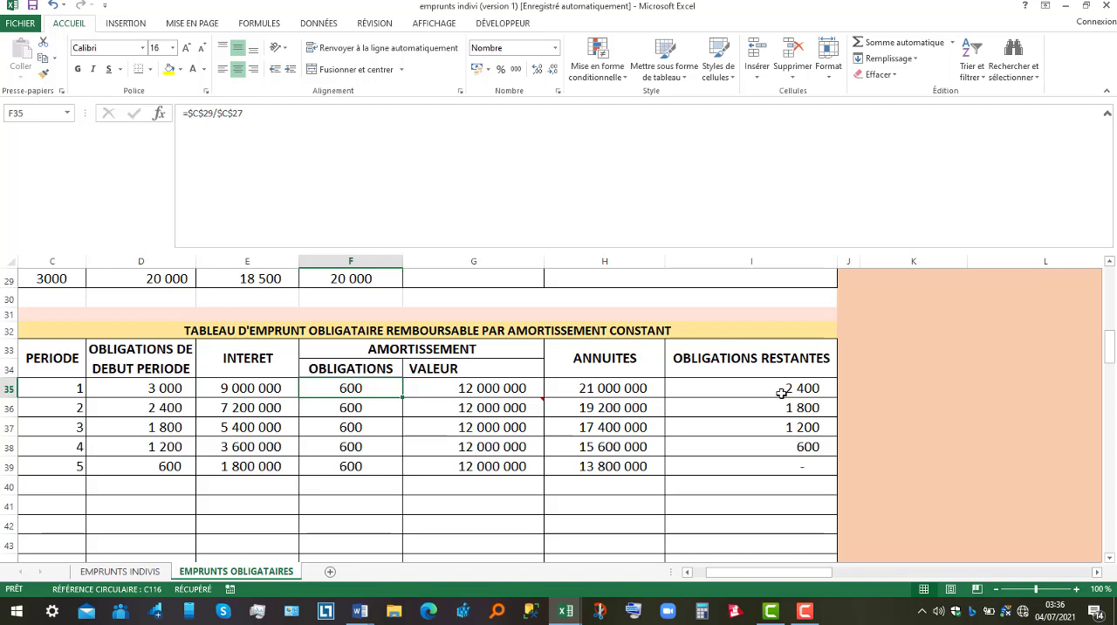
{"action": "left_click", "coordinate": [730, 465]}
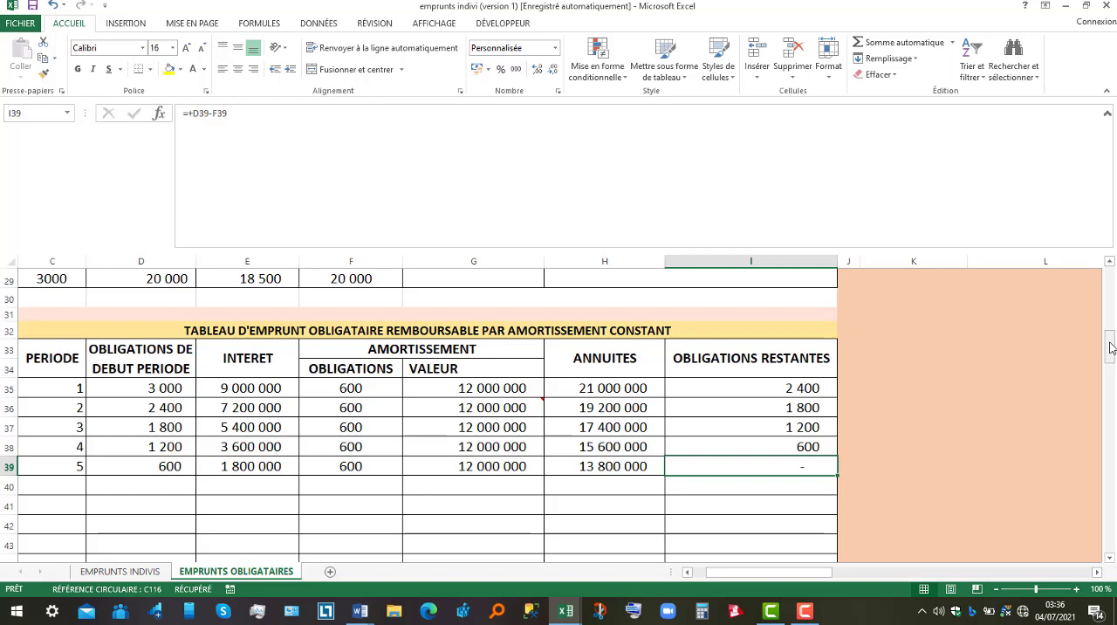
Check question 6 of Exercise 1 in the Word document and return to the workbook's in fine bond loan repayment table.
{"action": "mouse_move", "coordinate": [363, 617]}
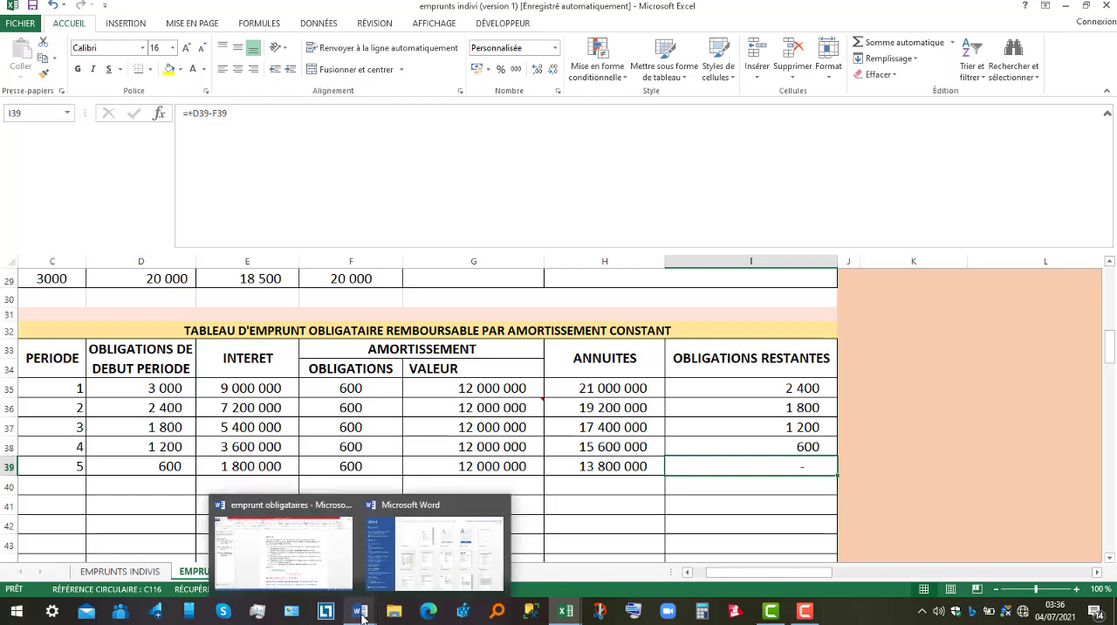
{"action": "left_click", "coordinate": [314, 569]}
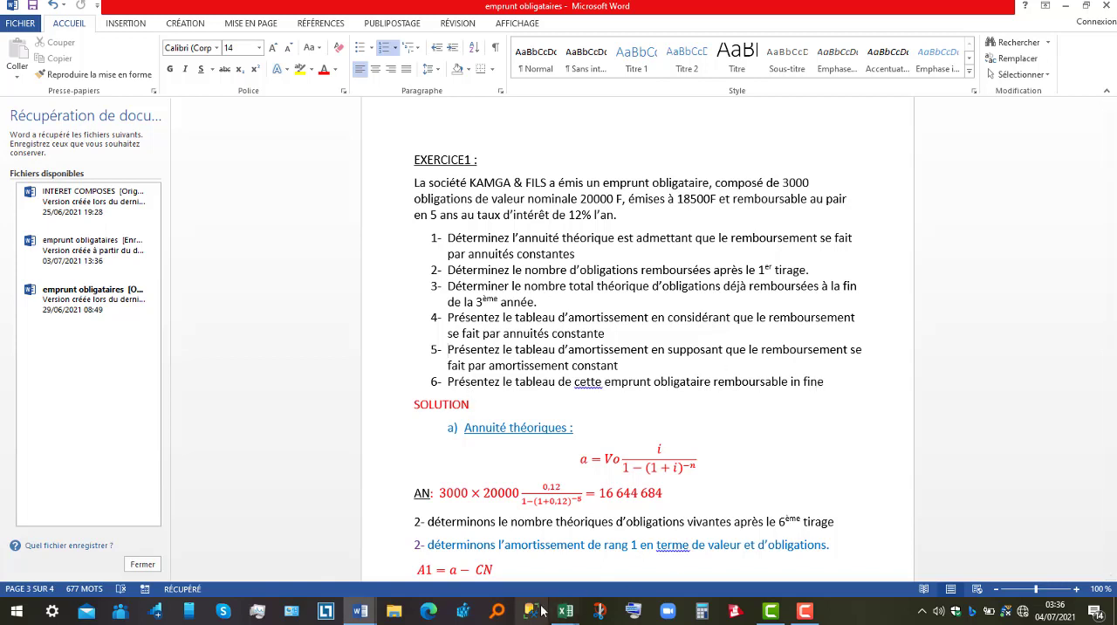
{"action": "mouse_move", "coordinate": [565, 616]}
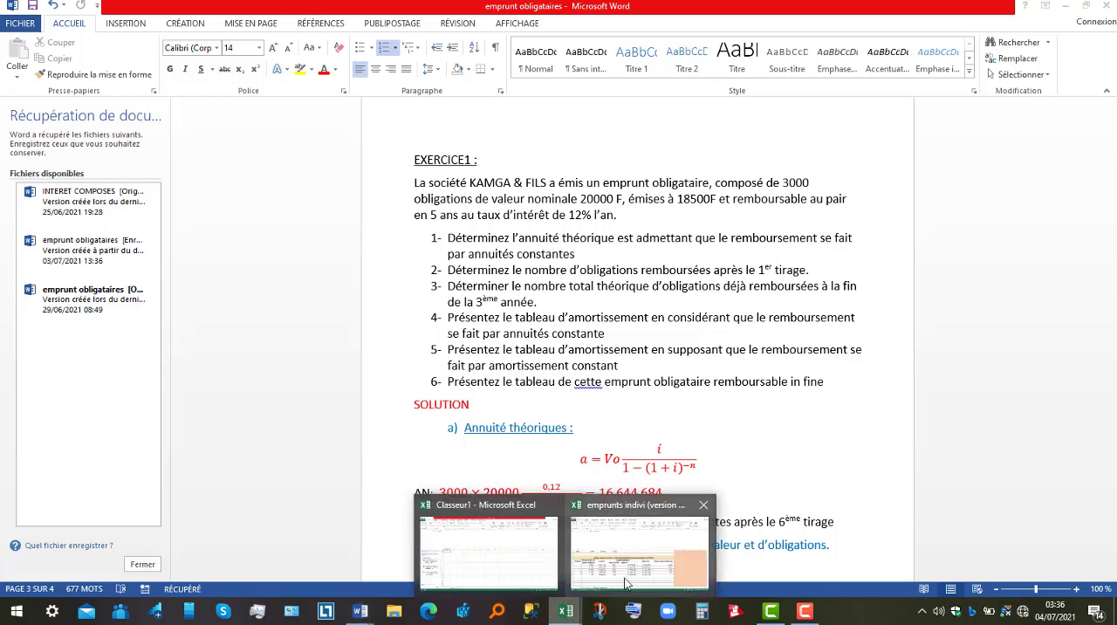
{"action": "left_click", "coordinate": [664, 563]}
{"action": "left_click_drag", "start_coordinate": [1112, 347], "coordinate": [1114, 388]}
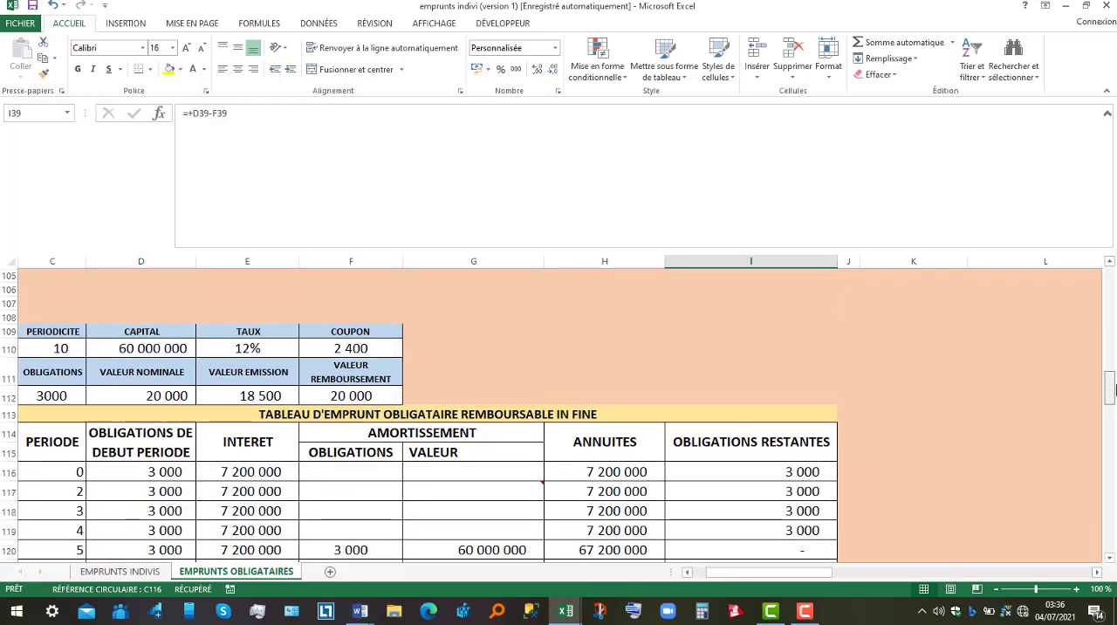
Inspect the in fine table's interest formulas and the period 5 redeemed bonds, amortization value, annuity and remaining bonds.
{"action": "left_click", "coordinate": [252, 475]}
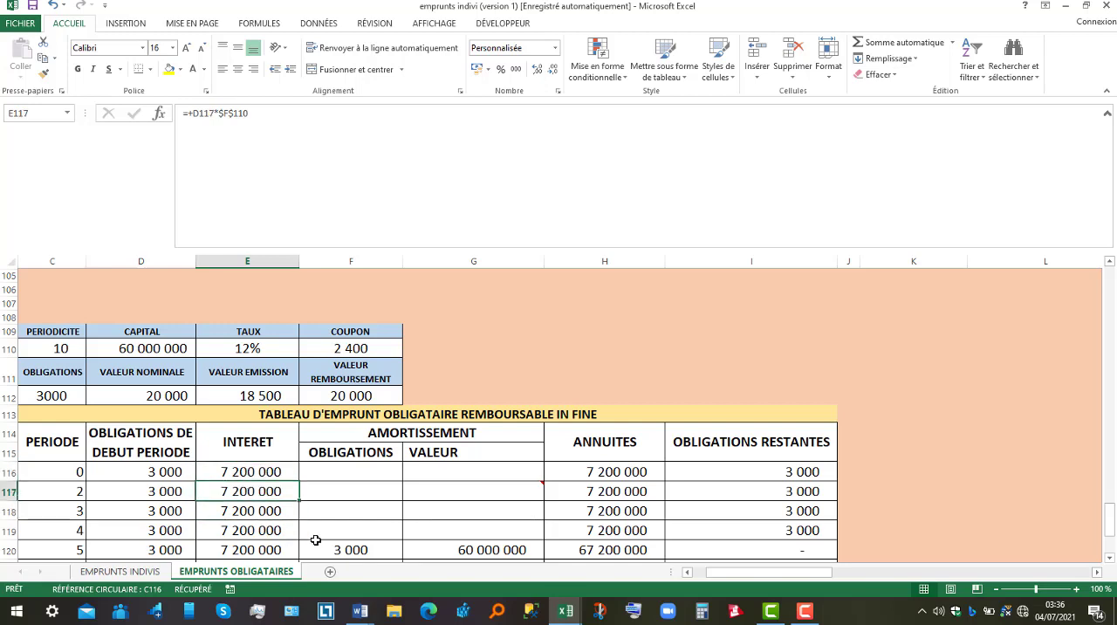
{"action": "left_click", "coordinate": [374, 547]}
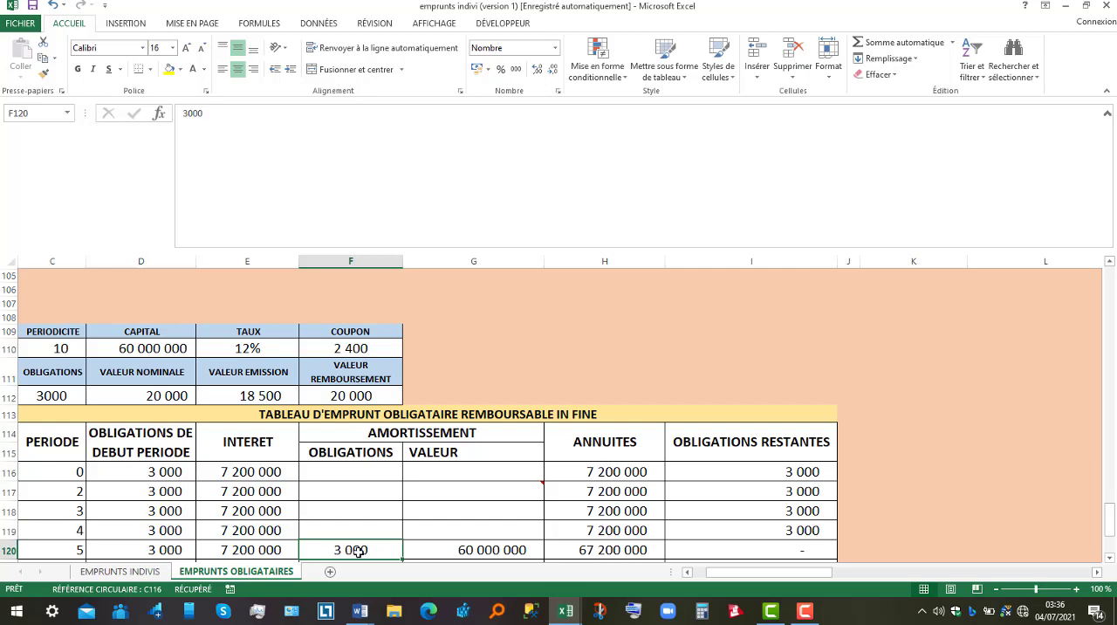
{"action": "left_click", "coordinate": [481, 550]}
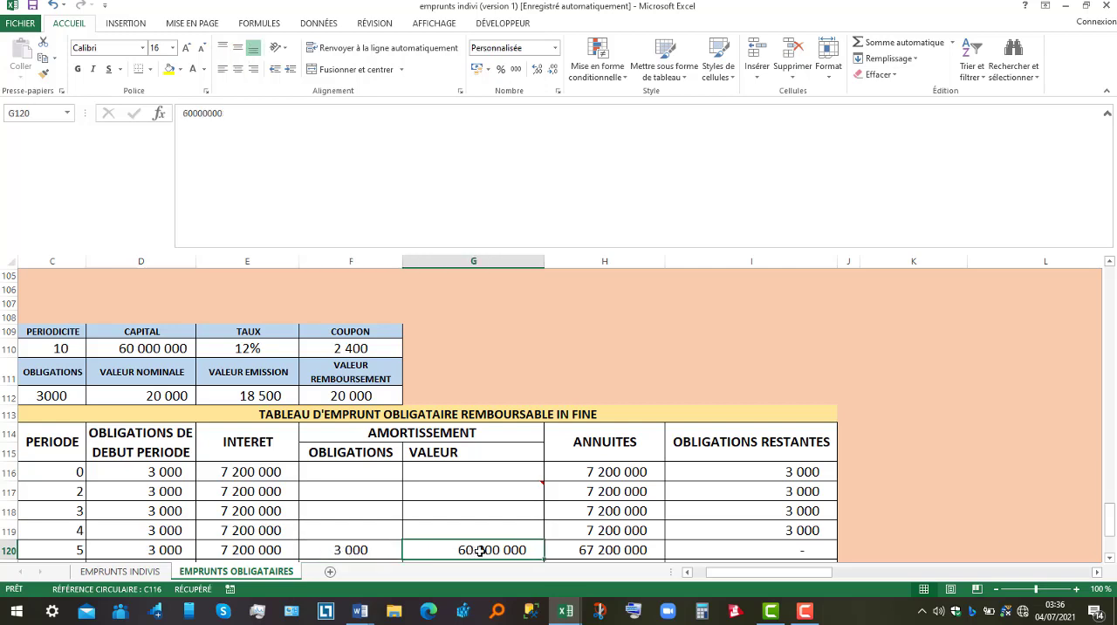
{"action": "left_click", "coordinate": [251, 552]}
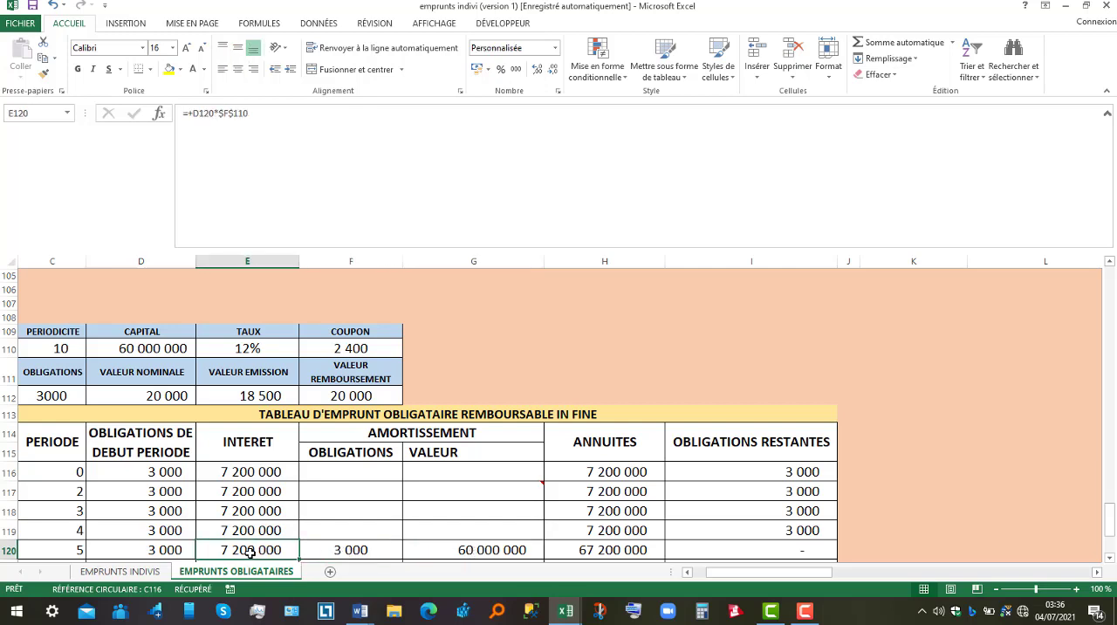
{"action": "left_click", "coordinate": [625, 551]}
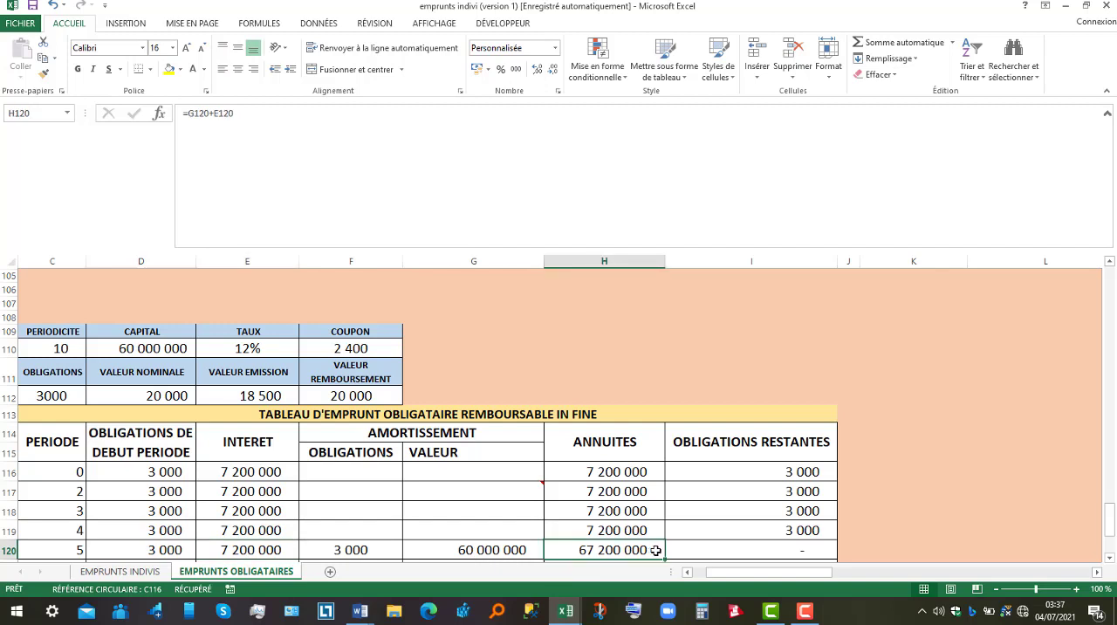
{"action": "left_click", "coordinate": [777, 546]}
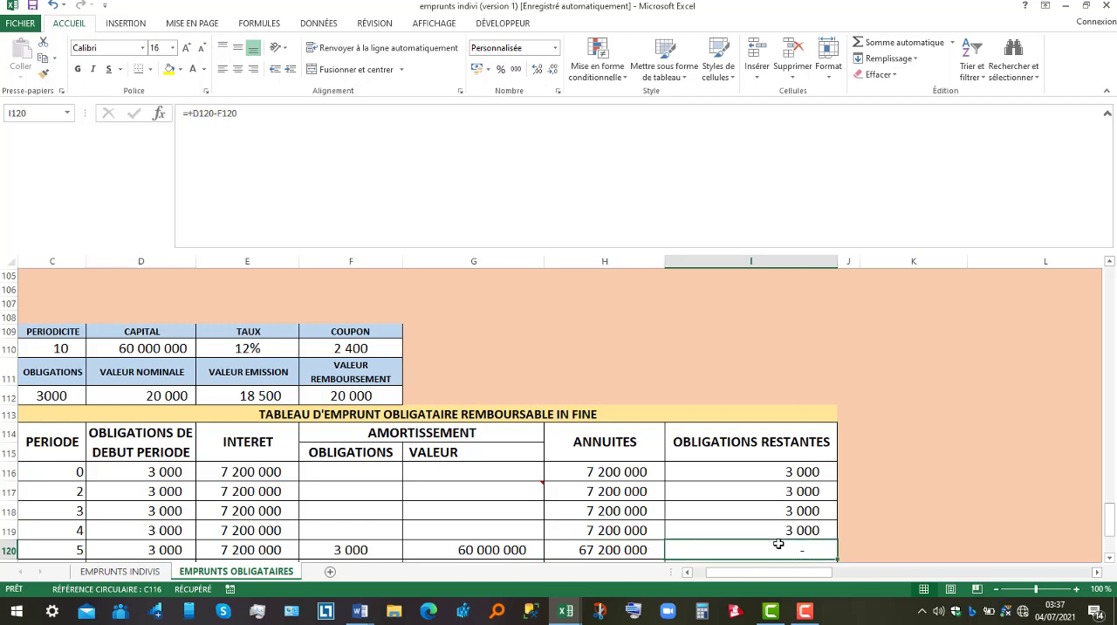
Reread the Exercise 1 questions in the Word document and return to the constant annuity repayment table in the Excel workbook.
{"action": "left_click", "coordinate": [359, 611]}
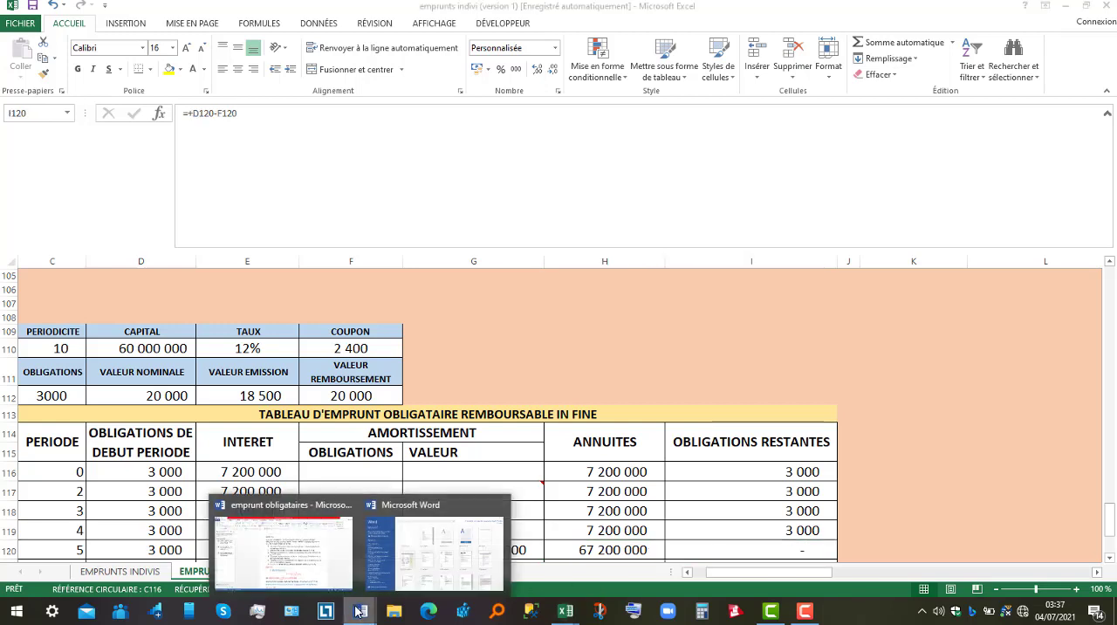
{"action": "left_click", "coordinate": [290, 557]}
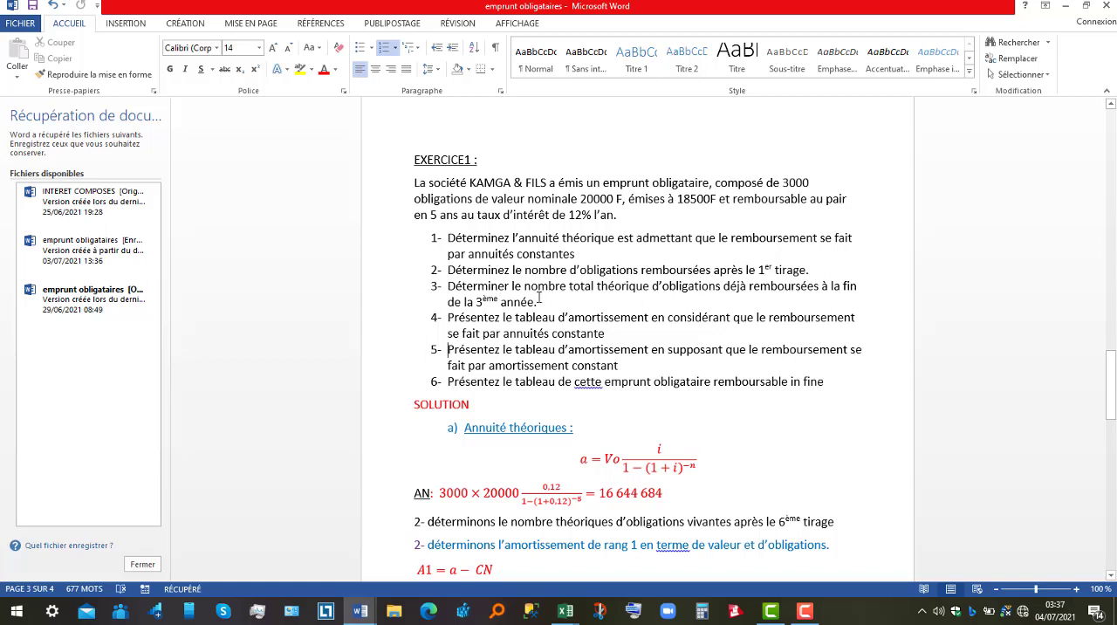
{"action": "left_click", "coordinate": [568, 611]}
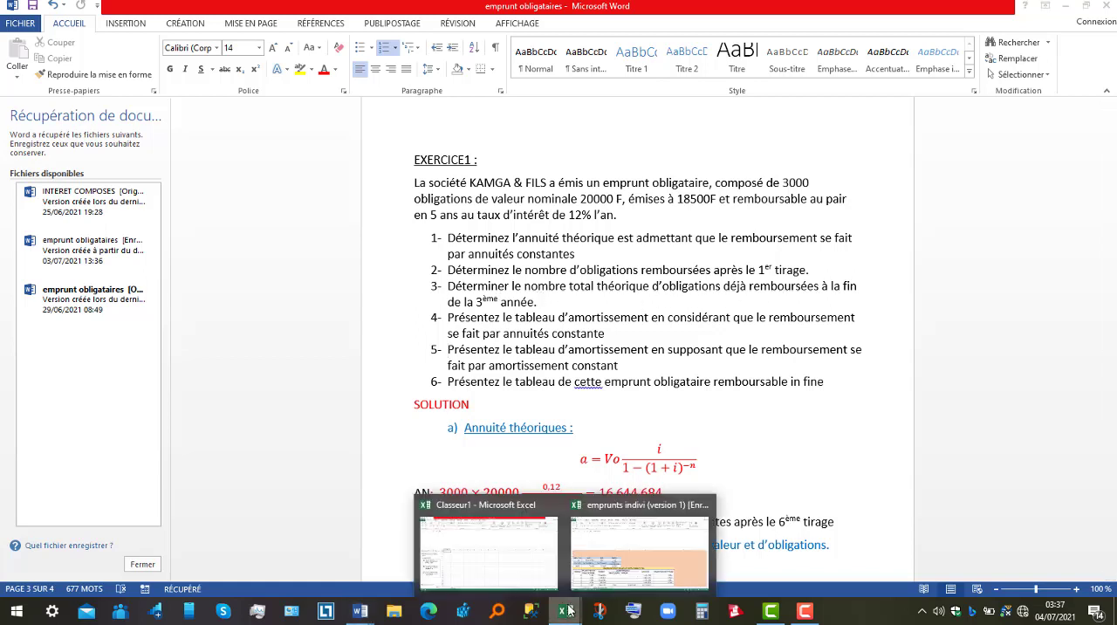
{"action": "left_click", "coordinate": [644, 574]}
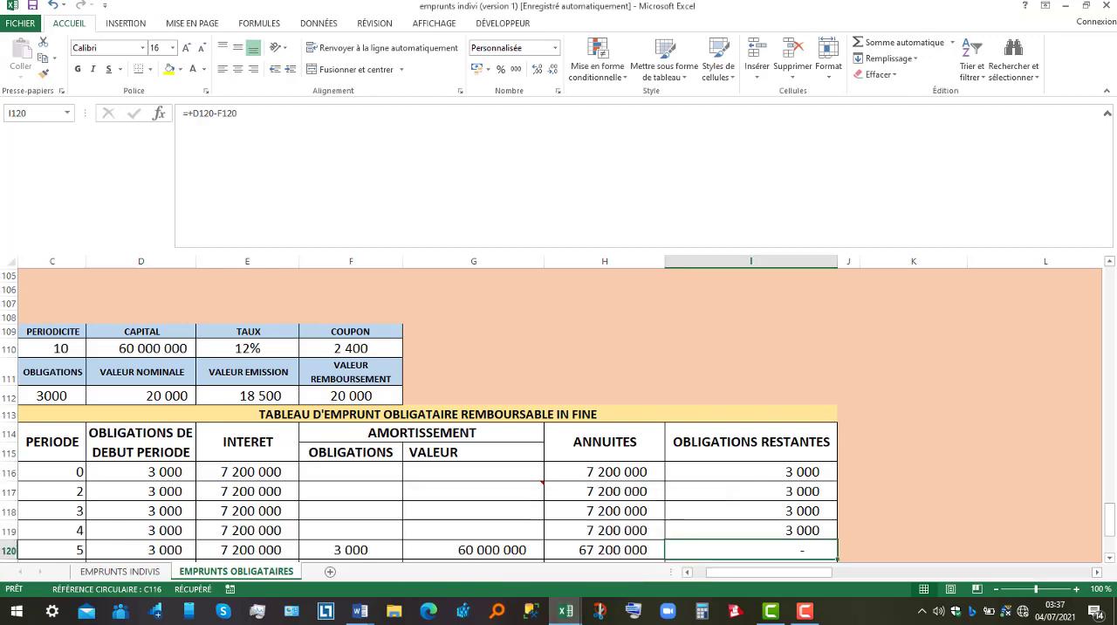
{"action": "left_click_drag", "start_coordinate": [1109, 516], "coordinate": [1114, 289]}
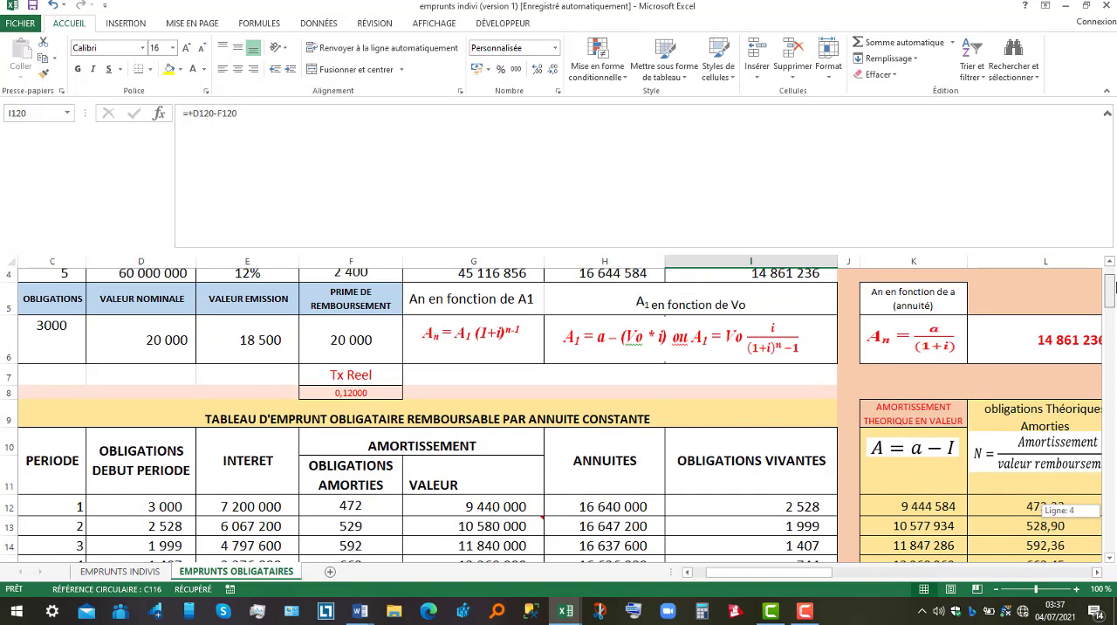
{"action": "mouse_move", "coordinate": [1115, 288]}
{"action": "left_mouse_down"}
{"action": "mouse_move", "coordinate": [1114, 310]}
{"action": "mouse_move", "coordinate": [1116, 298]}
{"action": "left_mouse_up"}
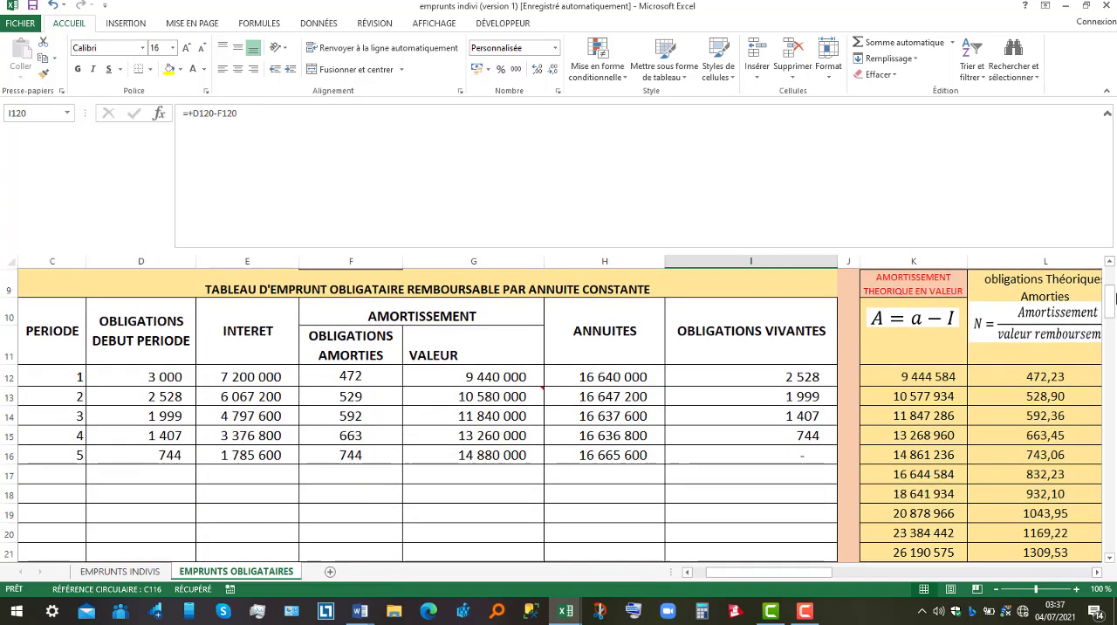
Set P to 3 in the bond loan formulas block and inspect the capital remaining due after that payment.
{"action": "left_click", "coordinate": [805, 410]}
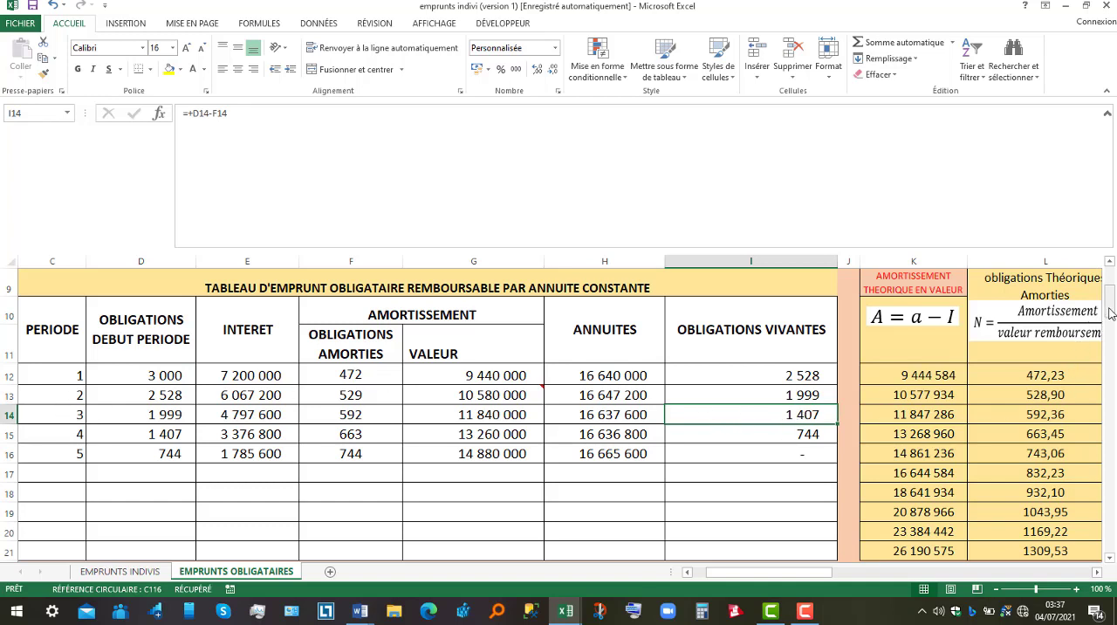
{"action": "left_click_drag", "start_coordinate": [1112, 312], "coordinate": [1112, 264]}
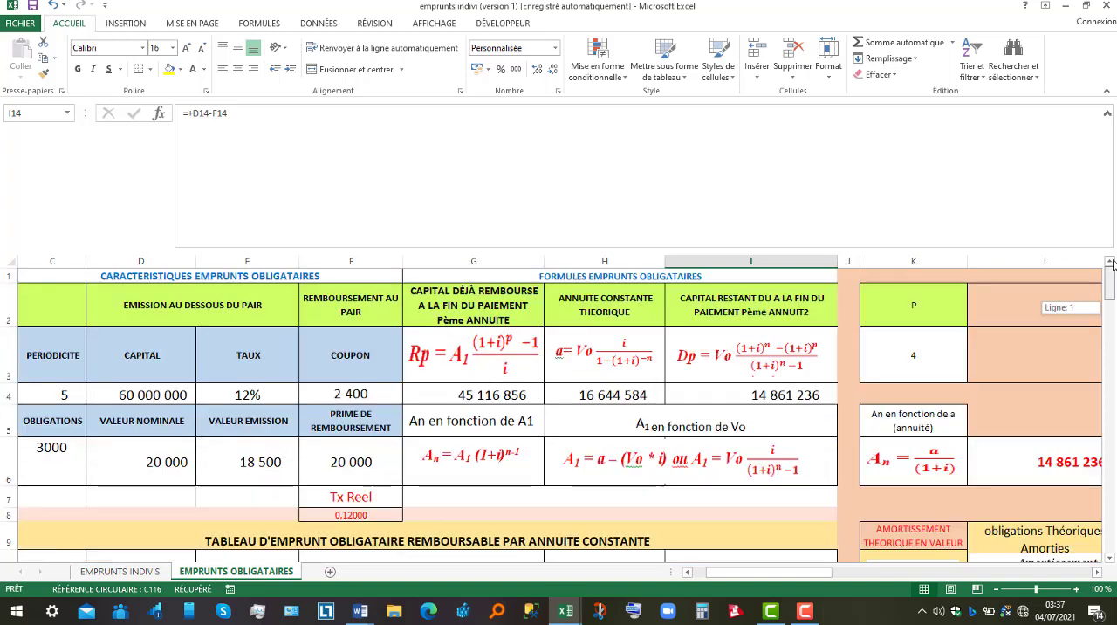
{"action": "left_click", "coordinate": [923, 355]}
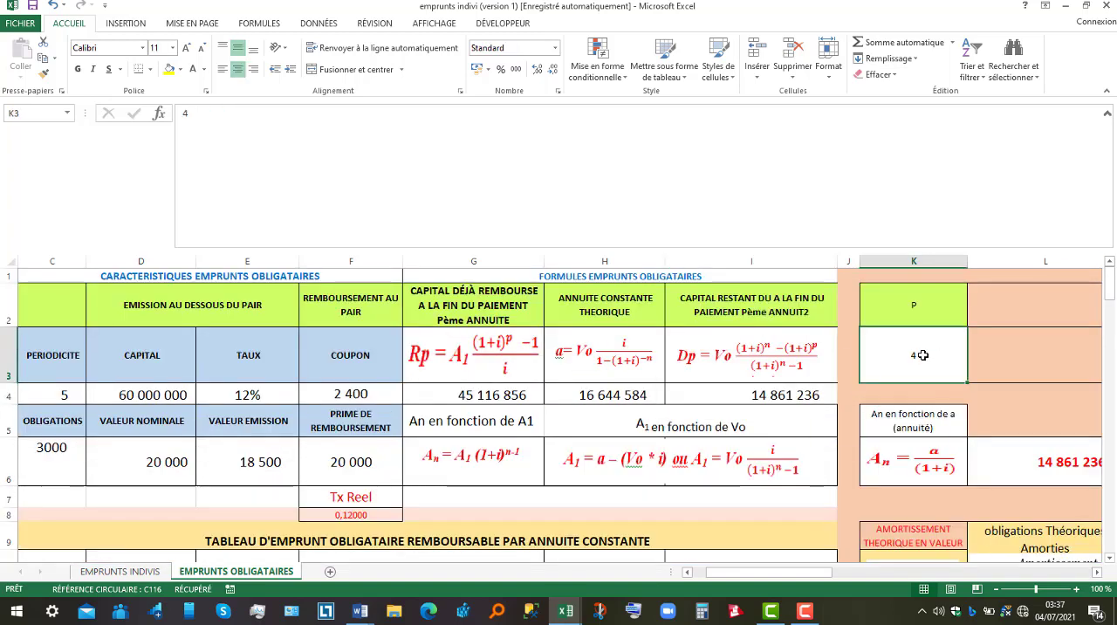
{"action": "type", "text": "3"}
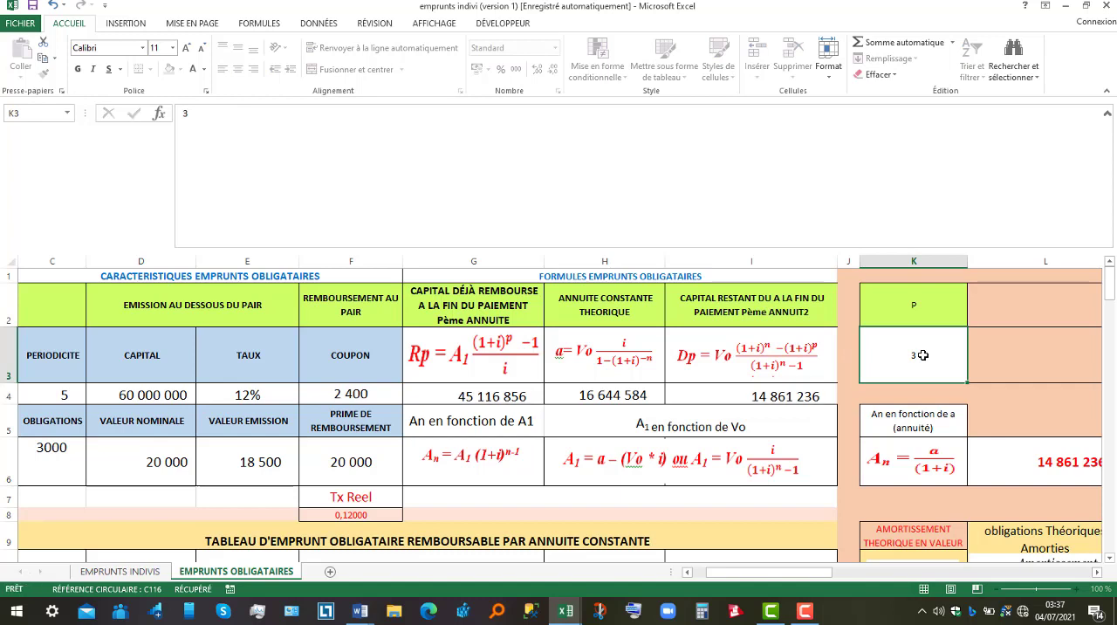
{"action": "key", "text": "Return"}
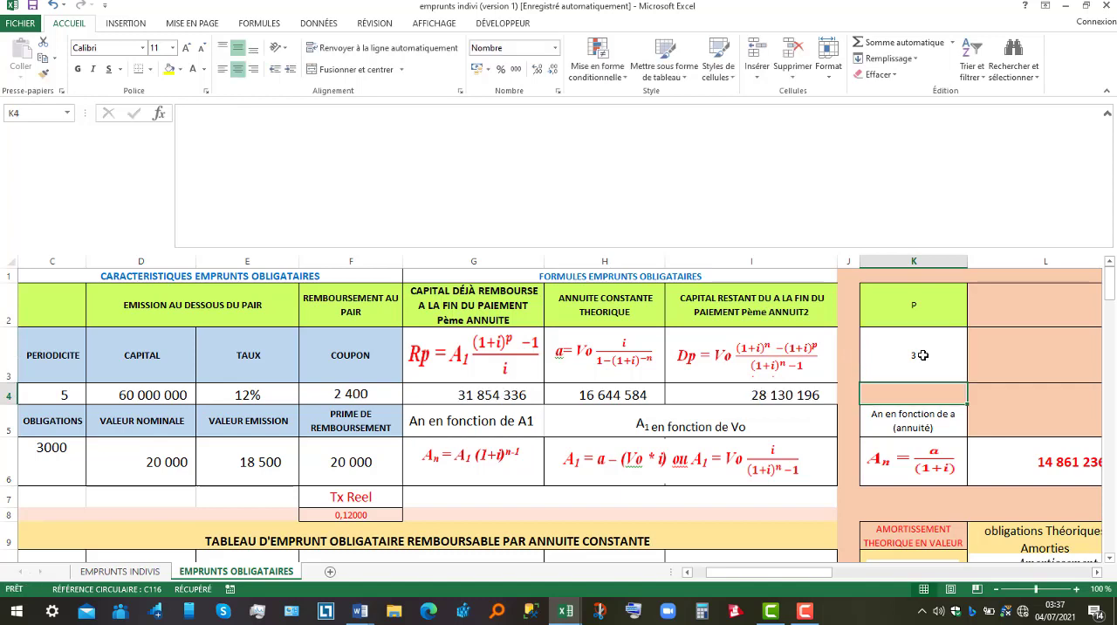
{"action": "left_click", "coordinate": [768, 395]}
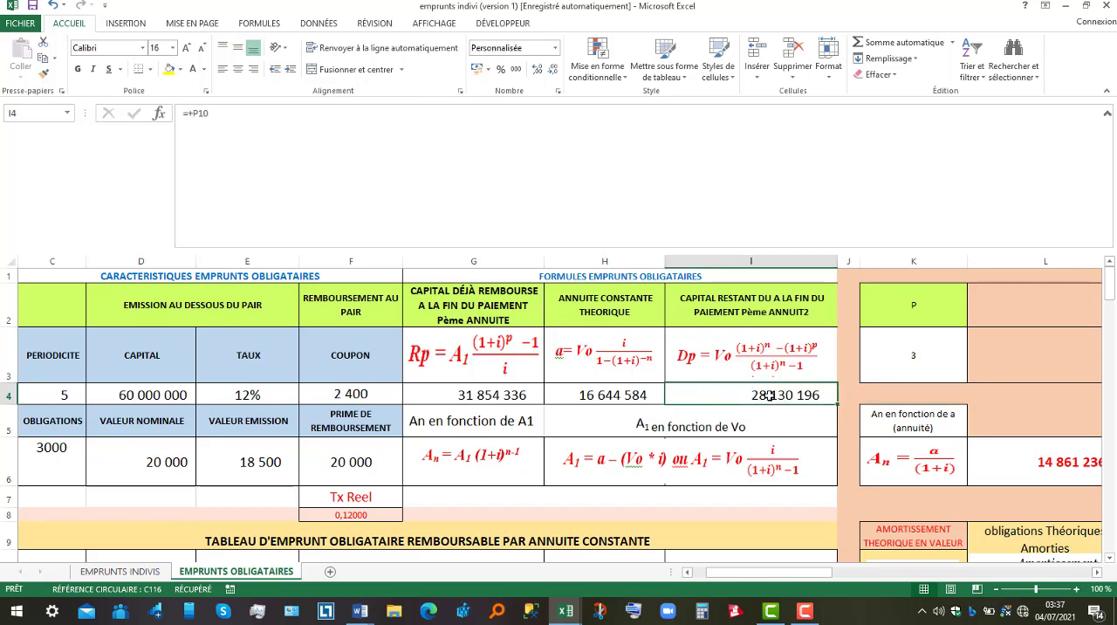
Open the Windows Calculator and move it clear of the remaining capital value in the workbook.
{"action": "left_click", "coordinate": [703, 612]}
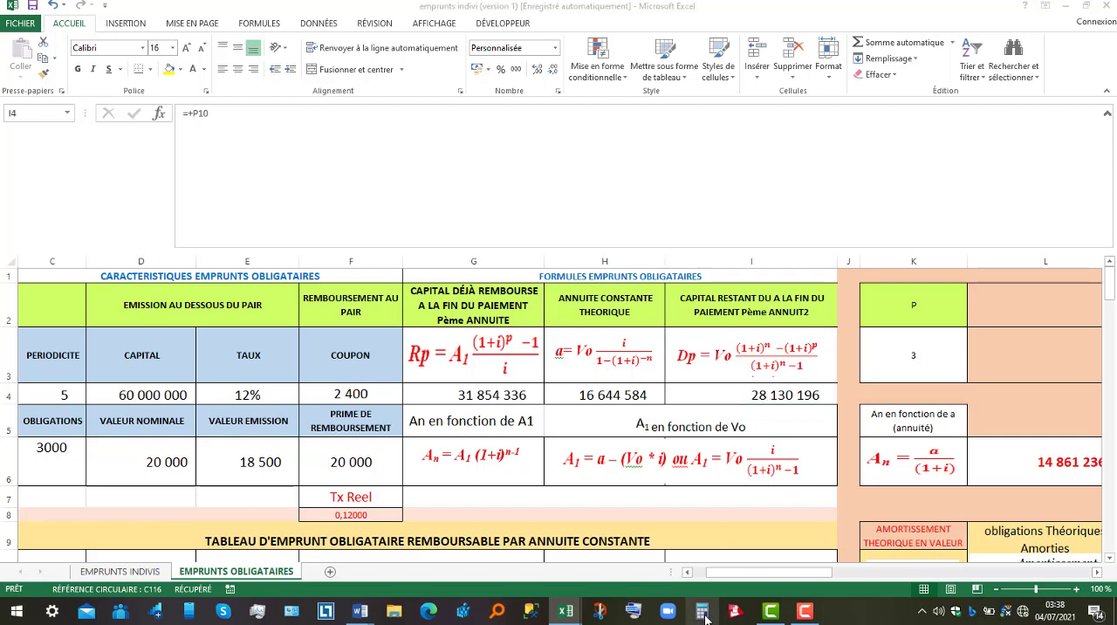
{"action": "left_click", "coordinate": [703, 612]}
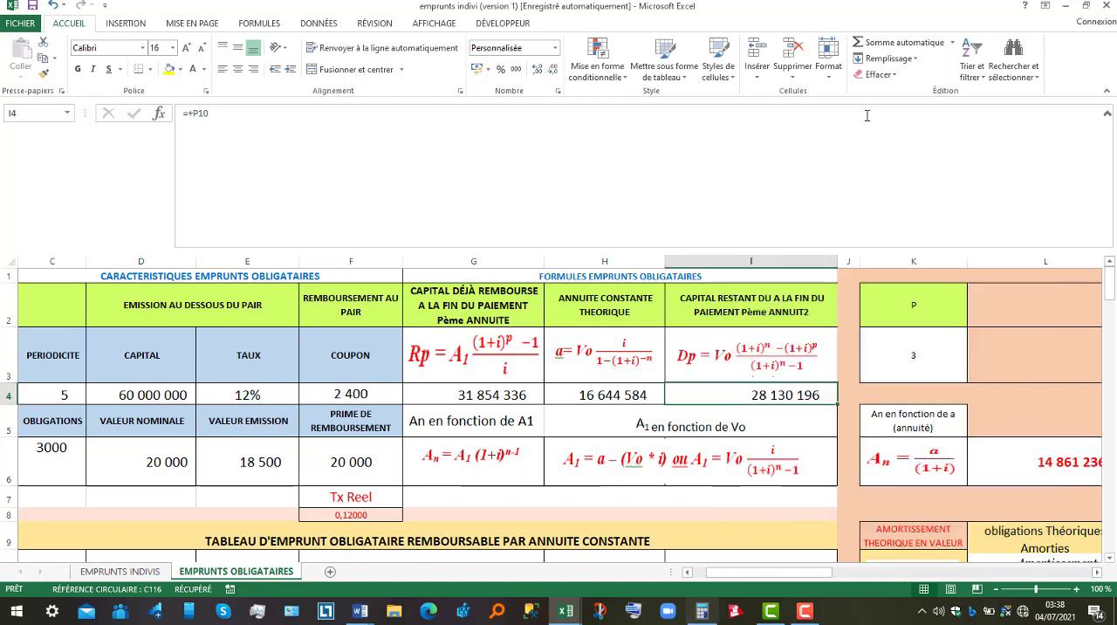
{"action": "left_click", "coordinate": [705, 615]}
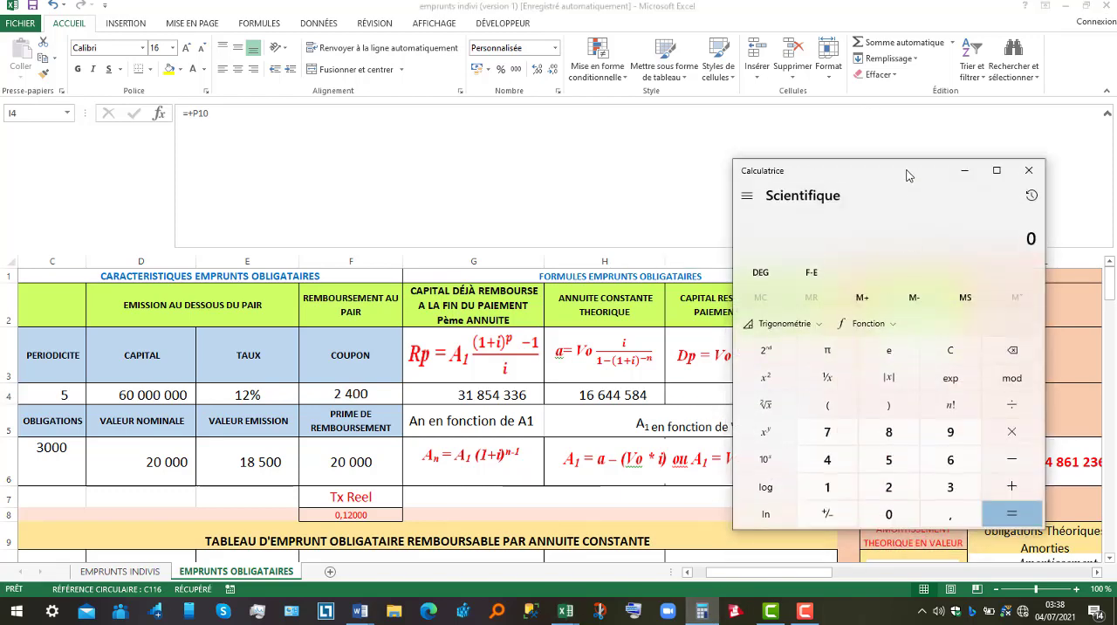
{"action": "left_click_drag", "start_coordinate": [906, 176], "coordinate": [479, 154]}
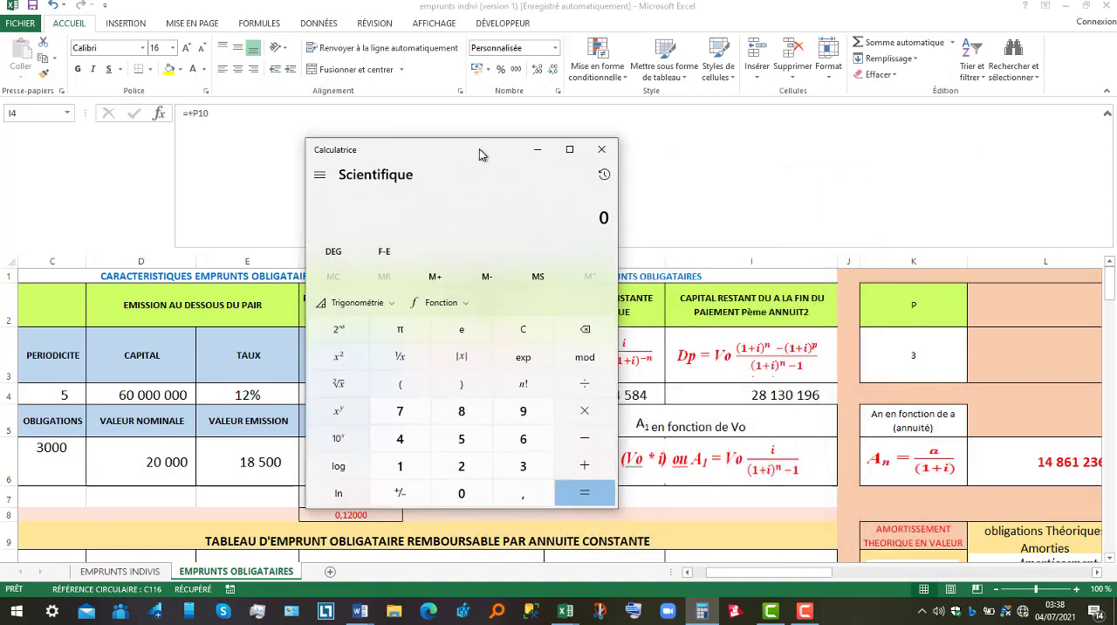
Divide the remaining capital of 28130196 by the redemption value of 20000.
{"action": "left_click", "coordinate": [461, 466]}
{"action": "left_click", "coordinate": [461, 410]}
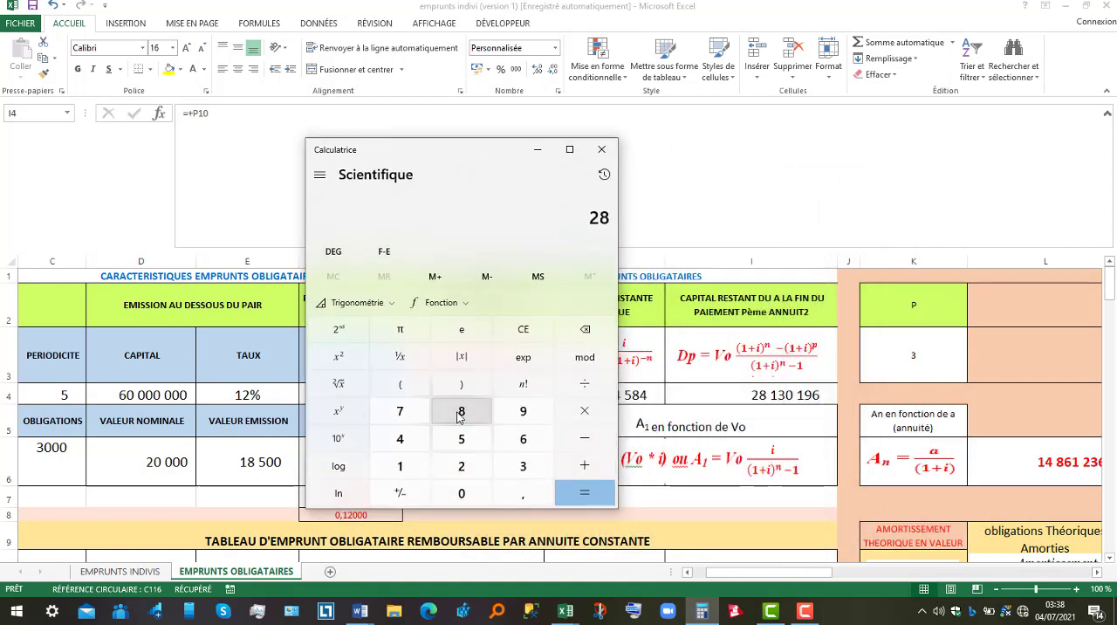
{"action": "left_click", "coordinate": [417, 476]}
{"action": "left_click", "coordinate": [524, 467]}
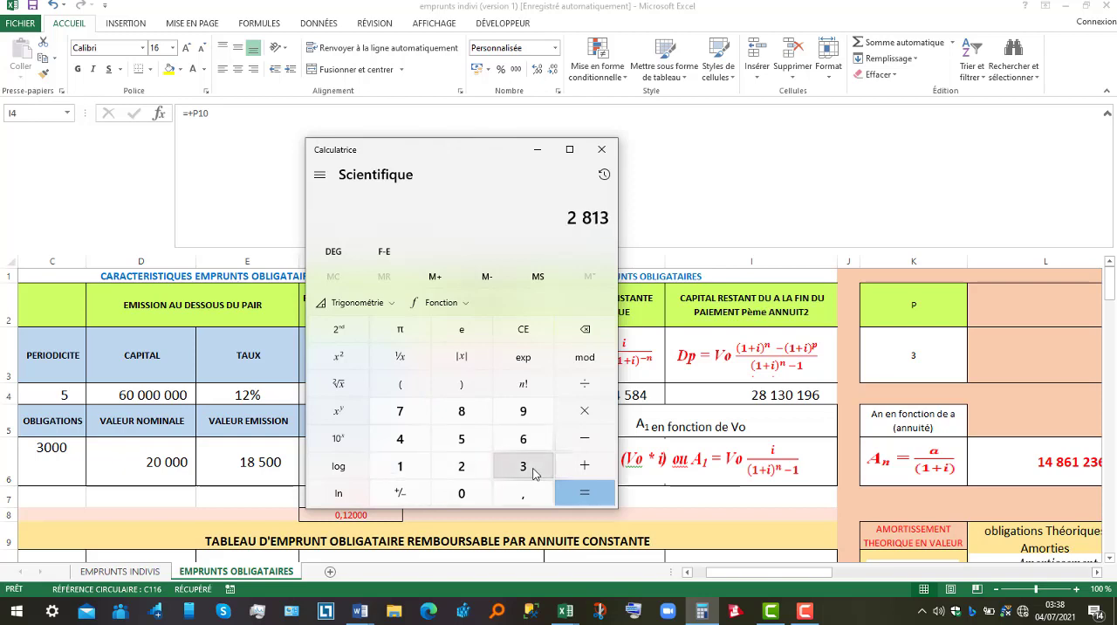
{"action": "left_click", "coordinate": [478, 495]}
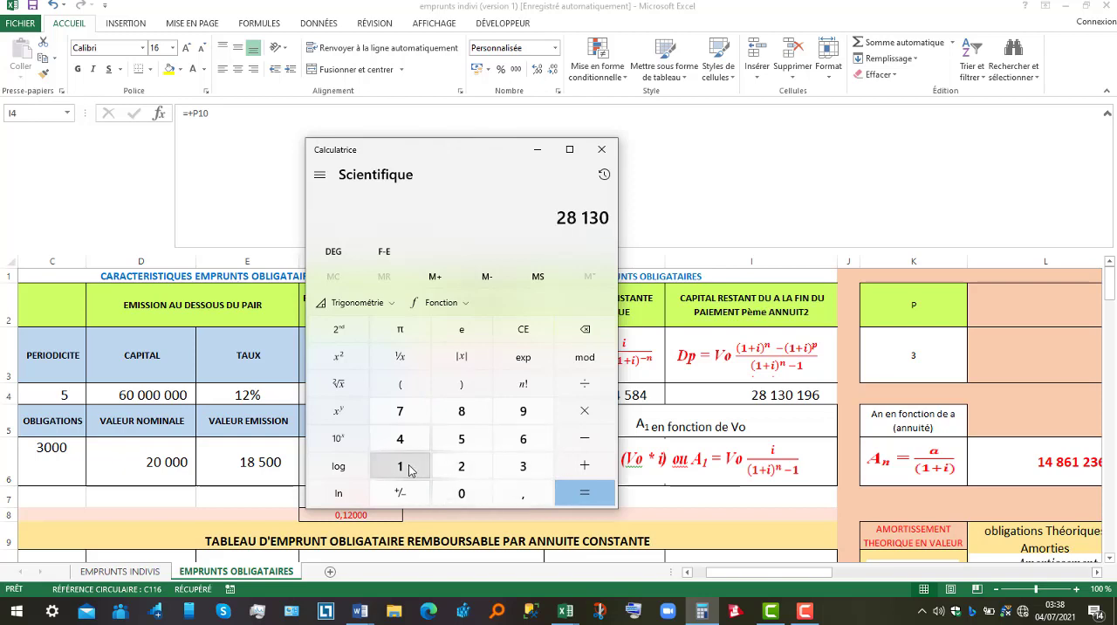
{"action": "left_click", "coordinate": [410, 469]}
{"action": "left_click", "coordinate": [462, 493]}
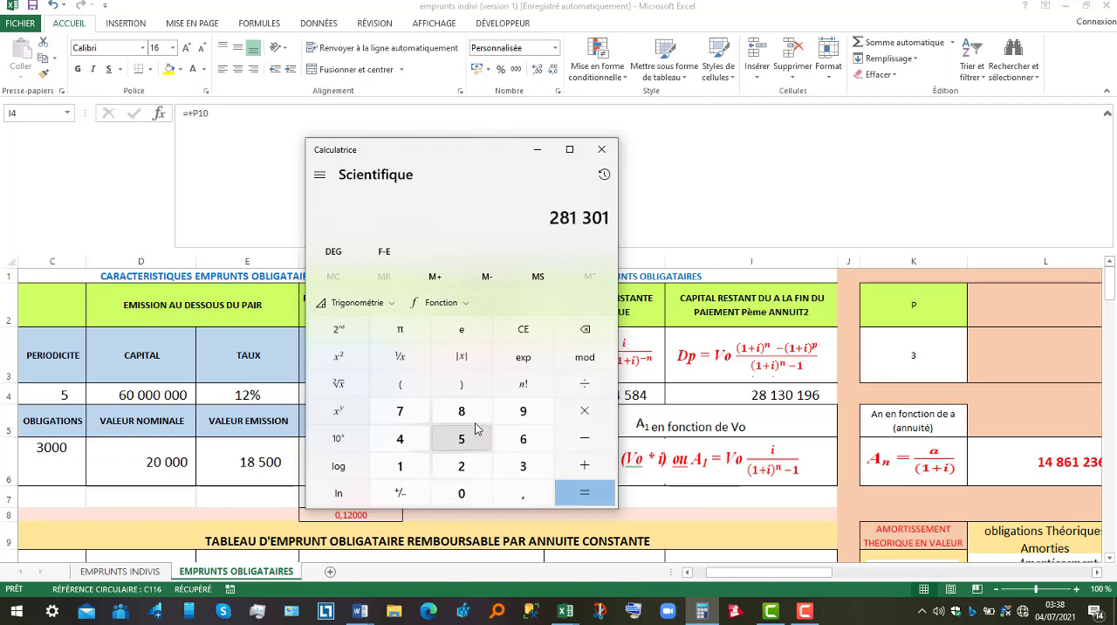
{"action": "left_click", "coordinate": [524, 411]}
{"action": "left_click", "coordinate": [524, 438]}
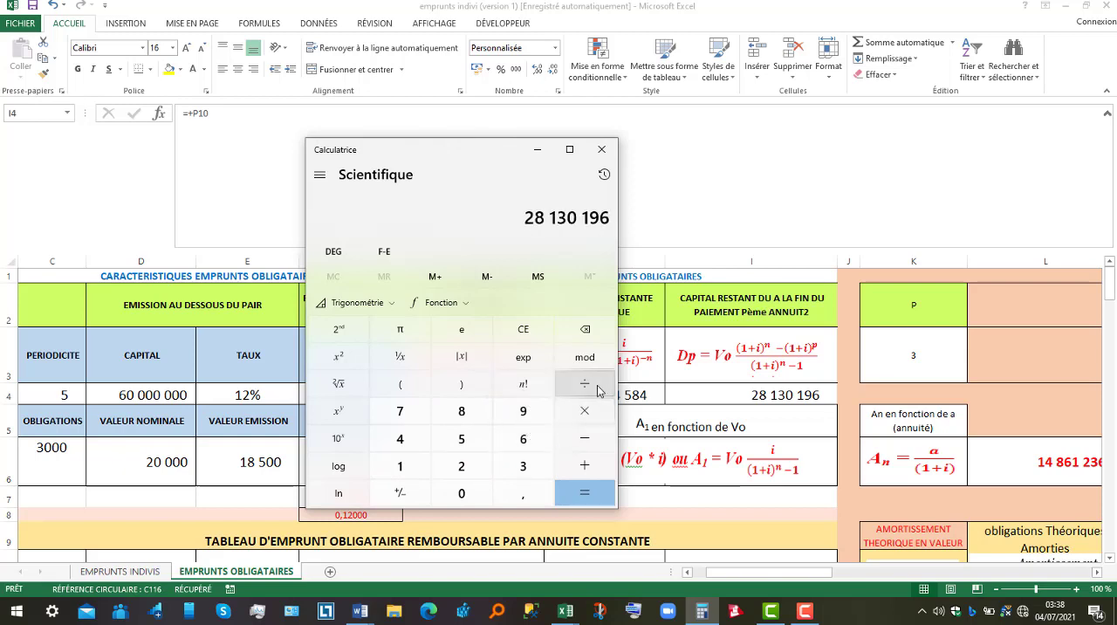
{"action": "left_click", "coordinate": [599, 391]}
{"action": "left_click", "coordinate": [462, 466]}
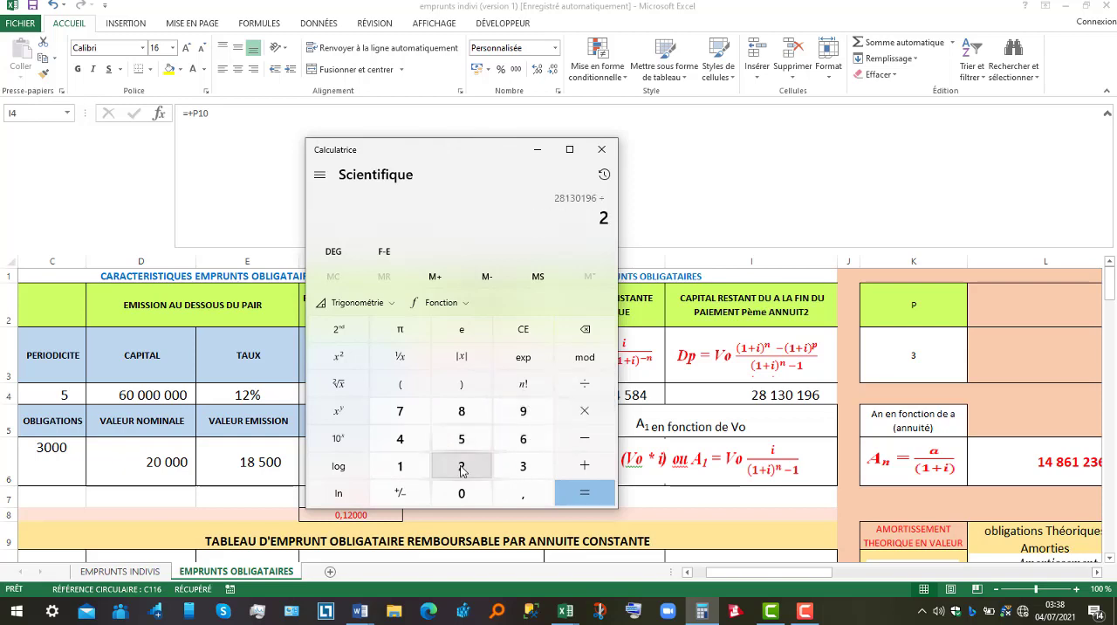
{"action": "left_click", "coordinate": [461, 493]}
{"action": "left_click", "coordinate": [462, 493]}
{"action": "left_click", "coordinate": [462, 493]}
{"action": "left_click", "coordinate": [462, 493]}
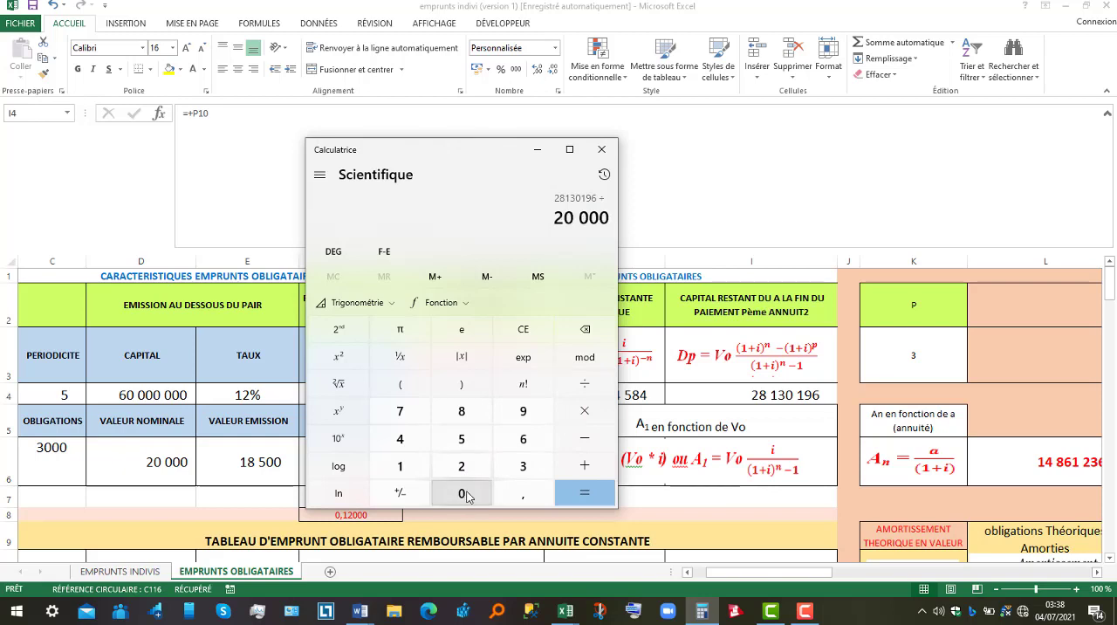
{"action": "left_click", "coordinate": [587, 495]}
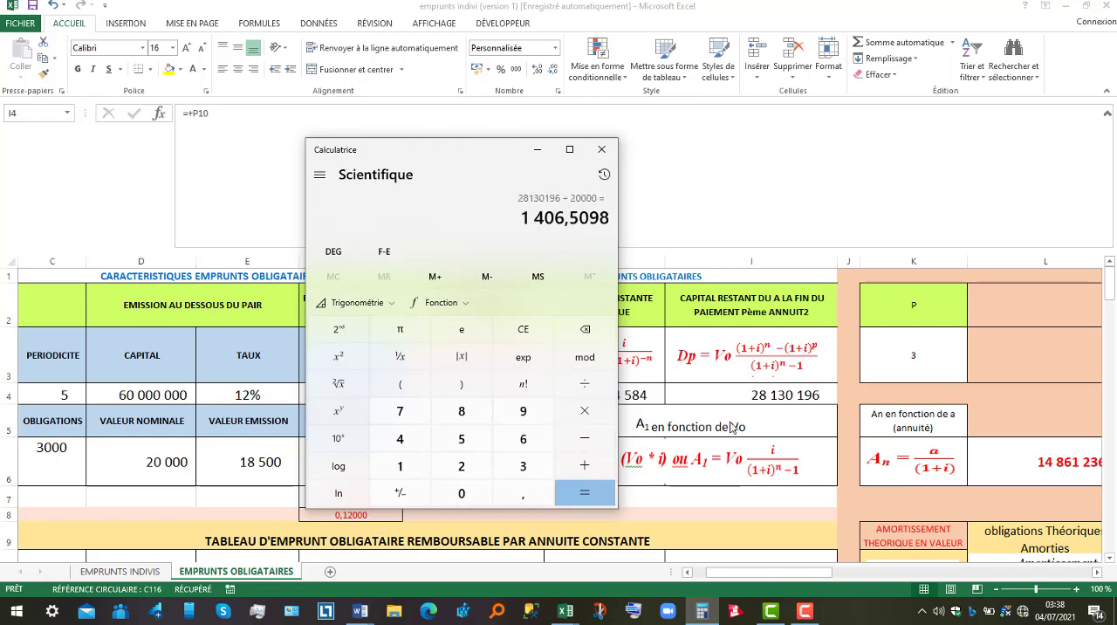
Return to the Excel workbook and compare the period 3 remaining bonds in the constant annuity table with the formulas block.
{"action": "left_click", "coordinate": [1111, 561]}
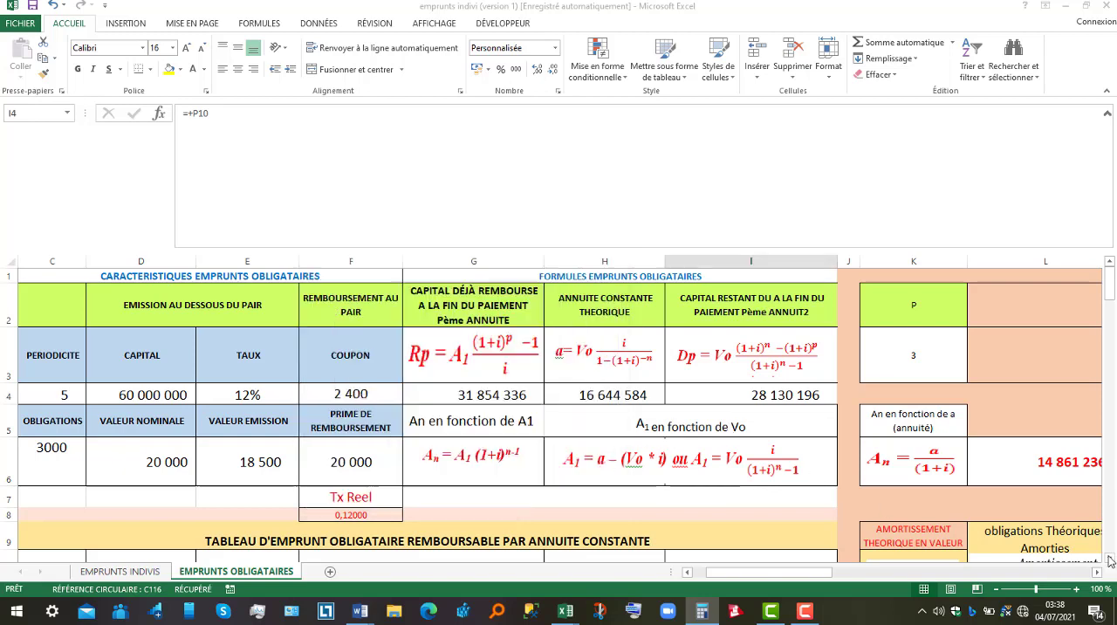
{"action": "left_click", "coordinate": [1111, 560]}
{"action": "left_click", "coordinate": [1110, 560]}
{"action": "left_click", "coordinate": [1110, 560]}
{"action": "left_click", "coordinate": [1110, 561]}
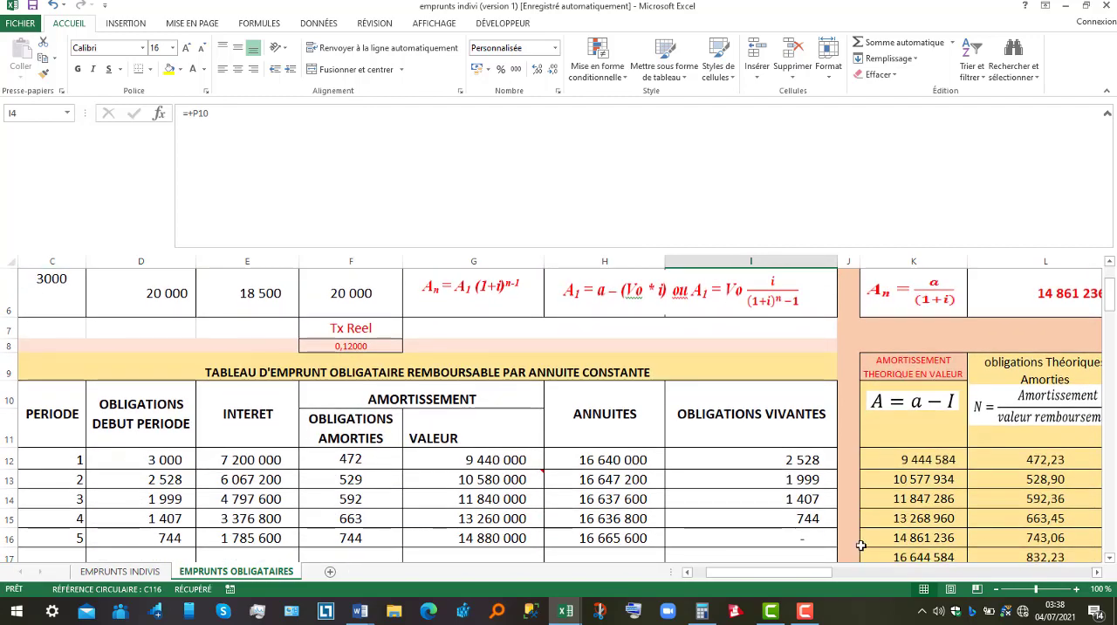
{"action": "left_click", "coordinate": [814, 503]}
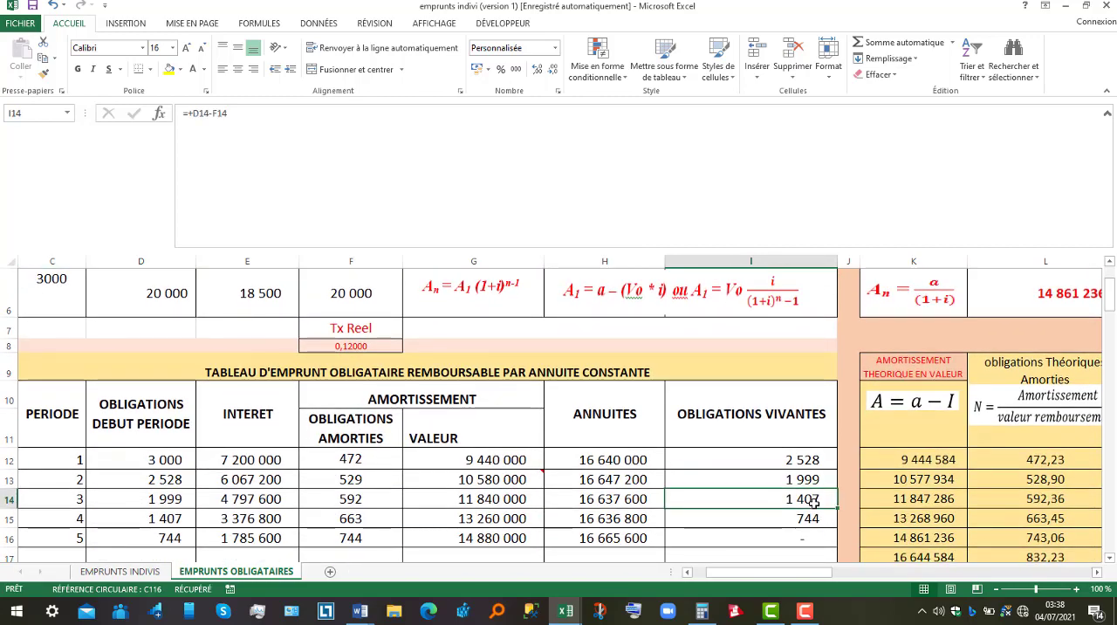
{"action": "left_click_drag", "start_coordinate": [1111, 309], "coordinate": [1111, 284]}
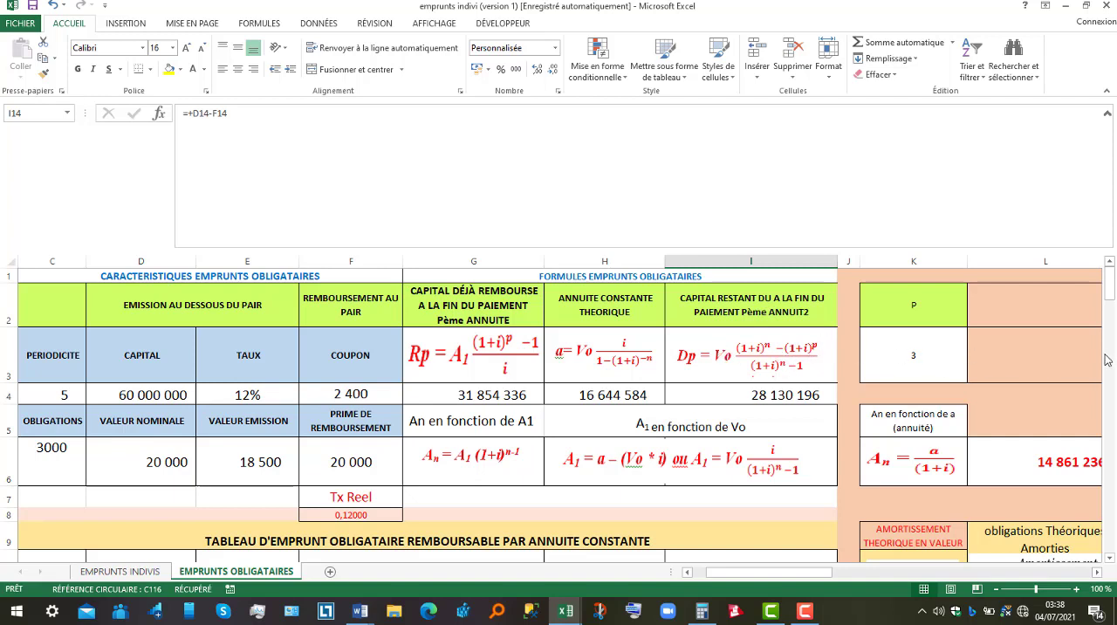
{"action": "left_click", "coordinate": [1110, 557]}
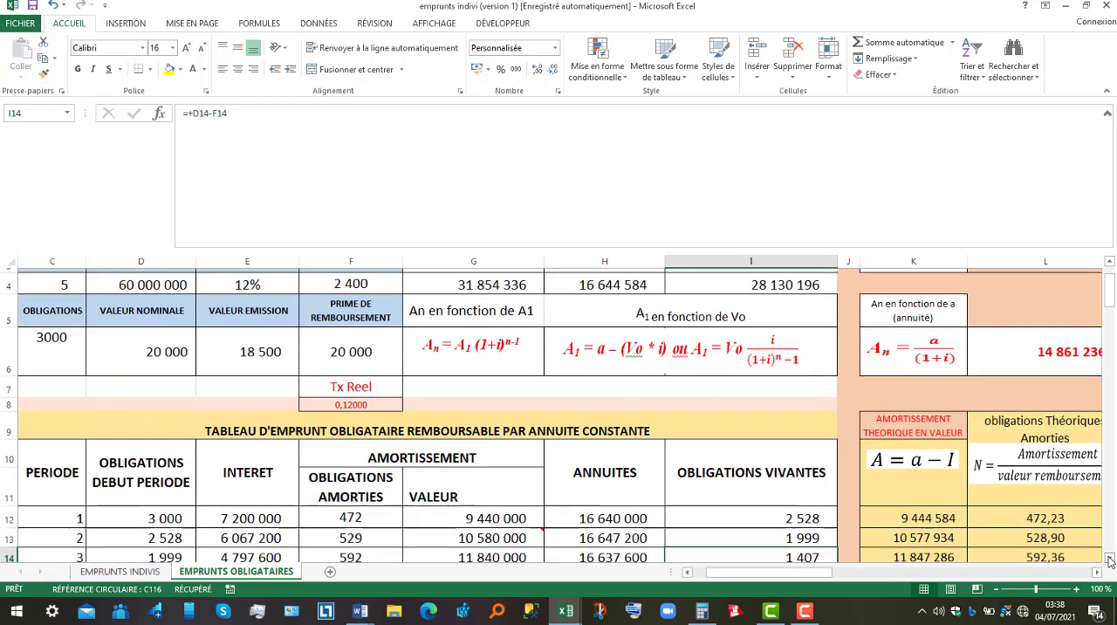
{"action": "scroll", "coordinate": [1109, 559], "scroll_direction": "down", "scroll_amount": 1}
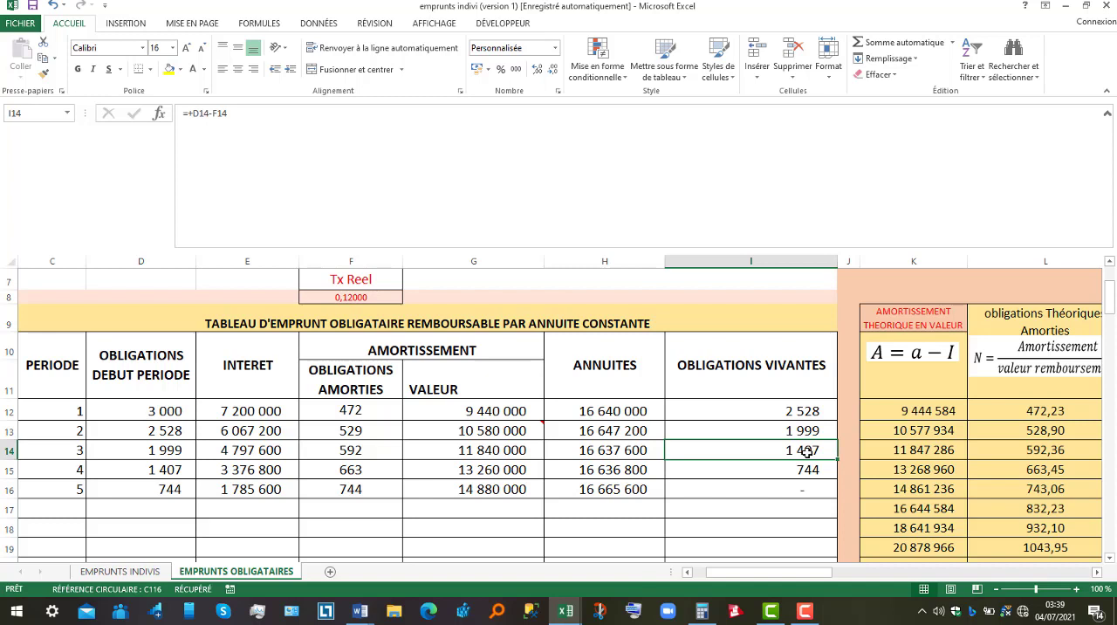
Review the worked solution to Exercise 1 through question 4 in the Word document and return to the Excel workbook.
{"action": "left_click", "coordinate": [365, 613]}
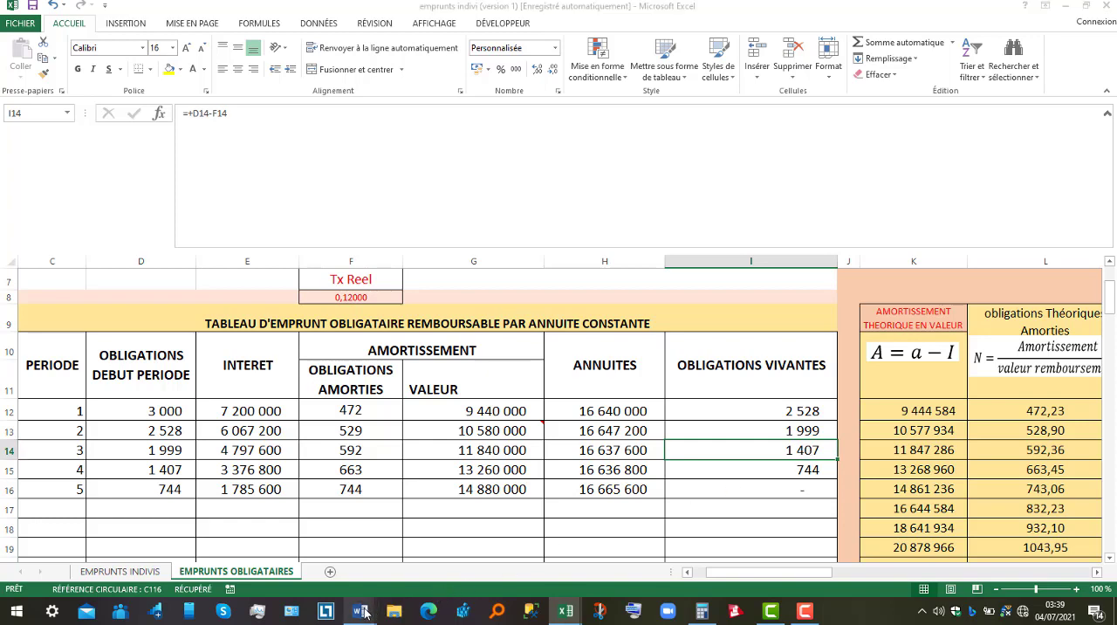
{"action": "left_click", "coordinate": [311, 569]}
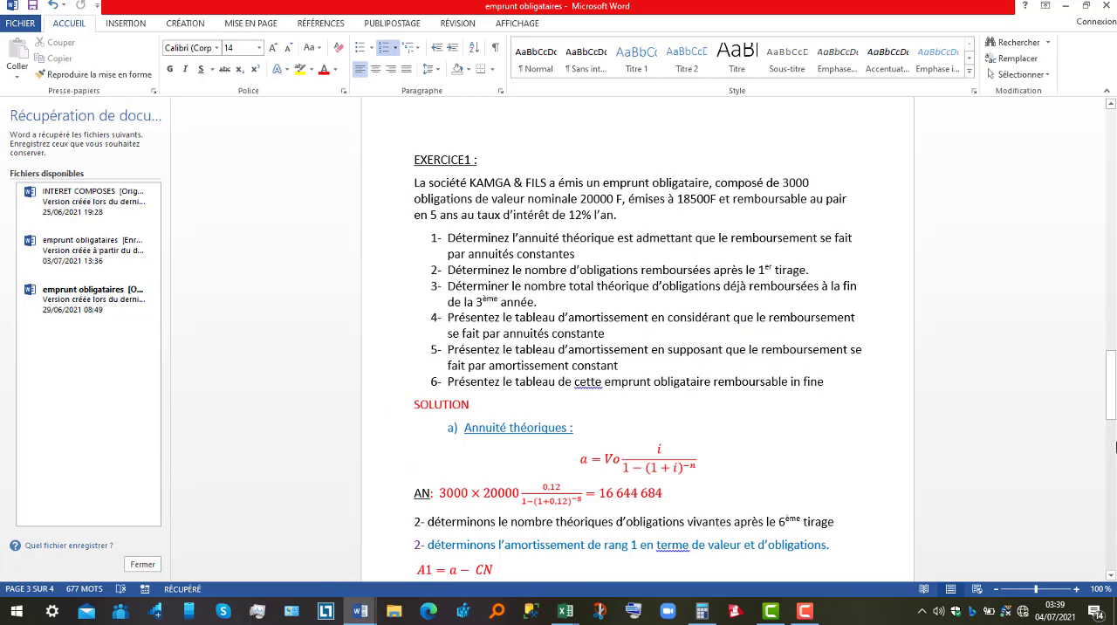
{"action": "left_click_drag", "start_coordinate": [1114, 405], "coordinate": [1114, 477]}
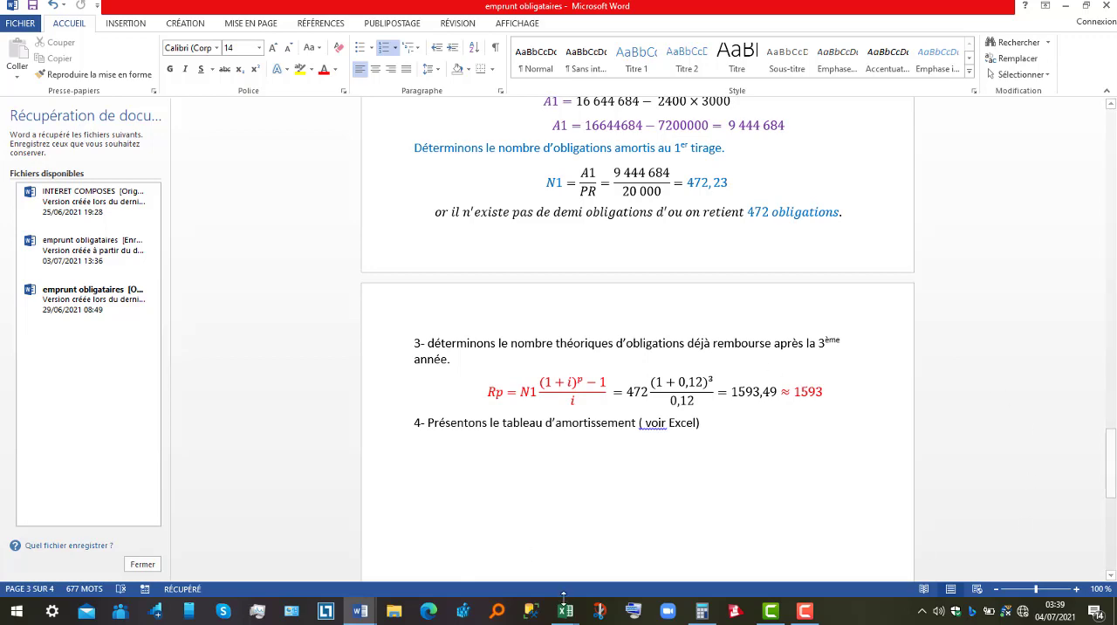
{"action": "mouse_move", "coordinate": [566, 614]}
{"action": "left_click", "coordinate": [612, 558]}
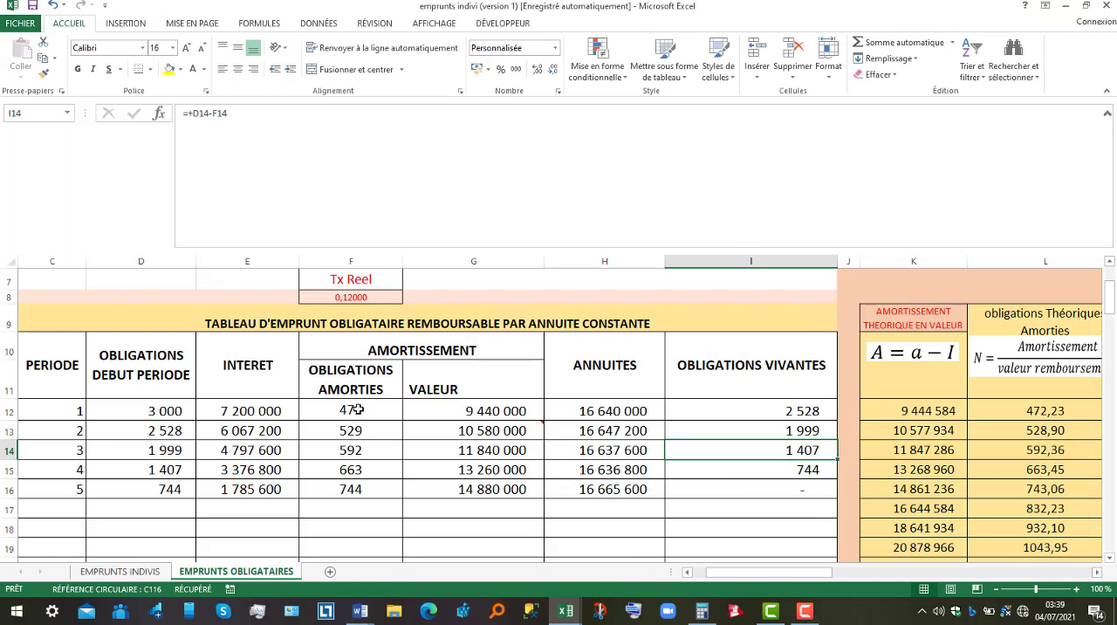
Check the sum of the redeemed bonds for periods 1 to 3 and inspect the redeemed bonds of each of the five periods.
{"action": "left_click_drag", "start_coordinate": [359, 409], "coordinate": [361, 453]}
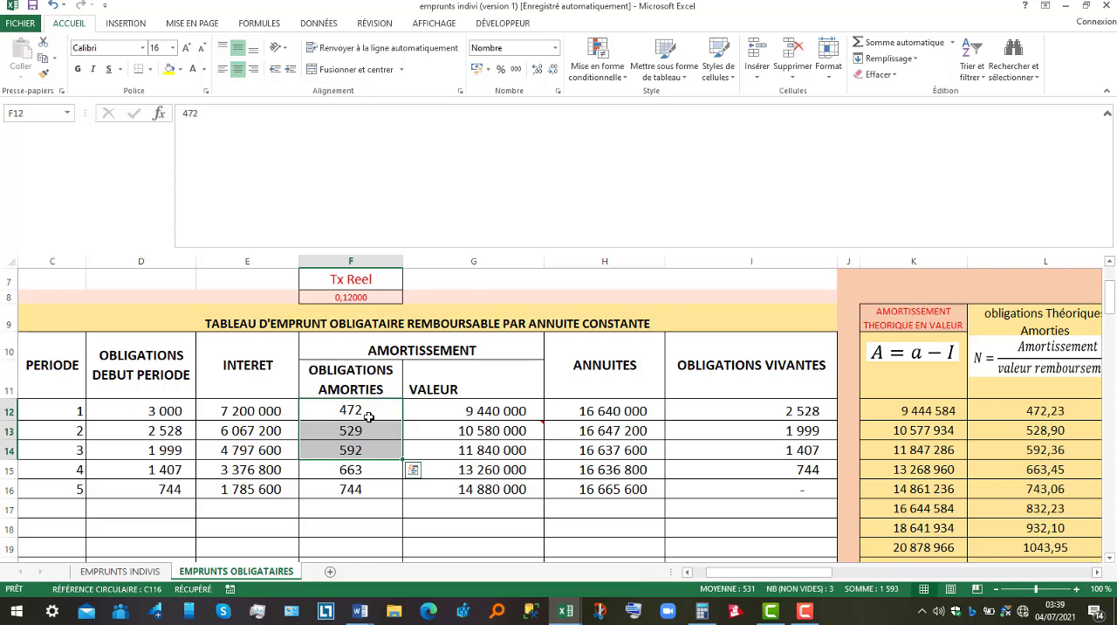
{"action": "left_click", "coordinate": [369, 412]}
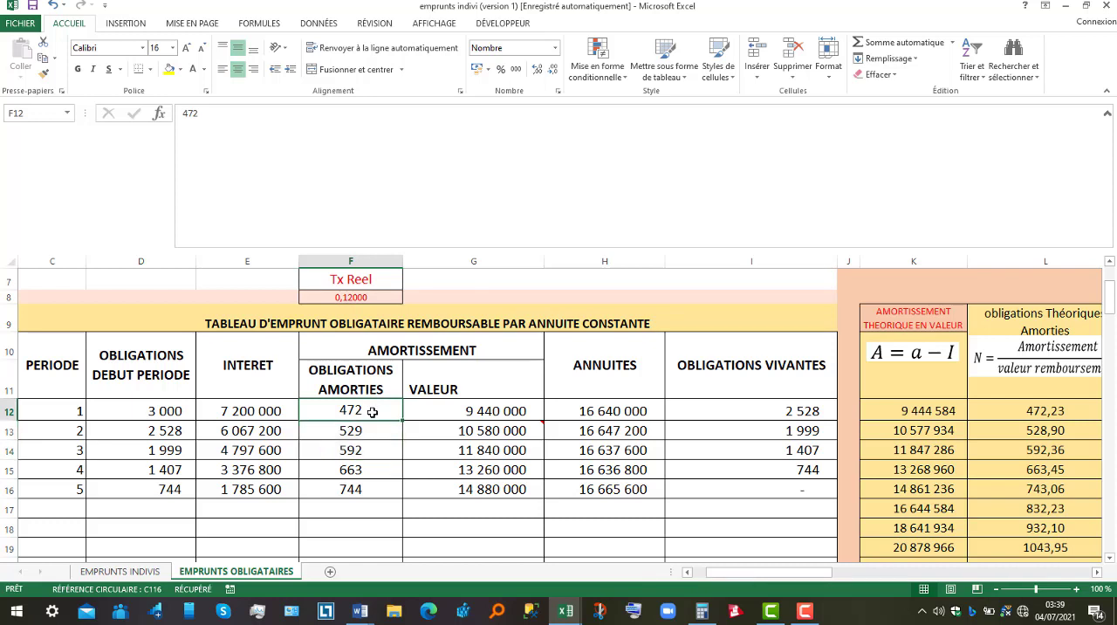
{"action": "left_click", "coordinate": [372, 428]}
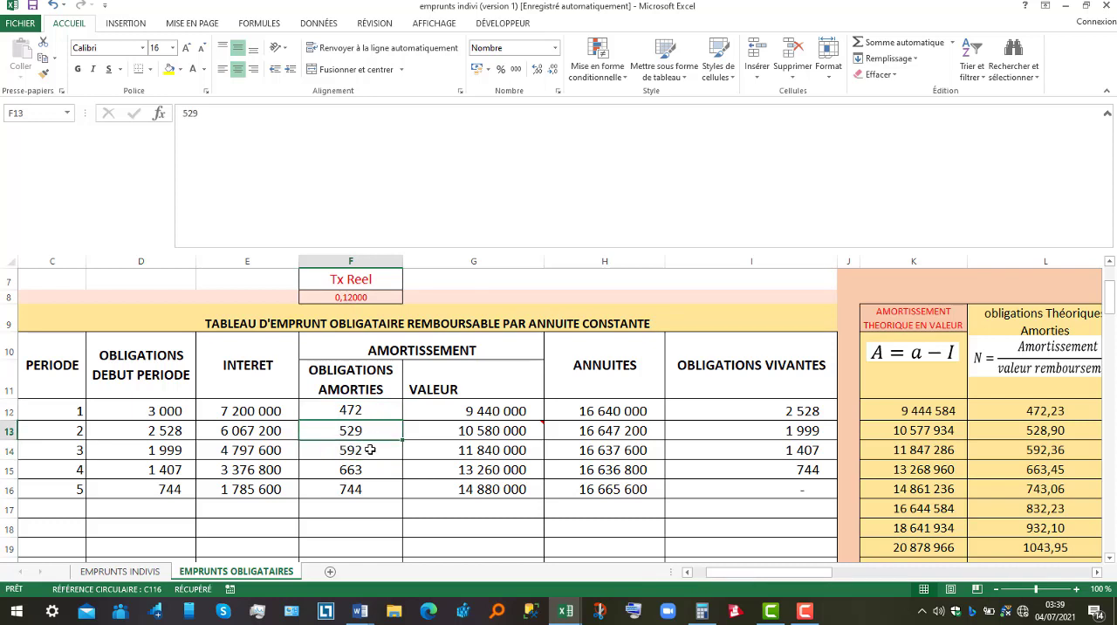
{"action": "left_click", "coordinate": [370, 450]}
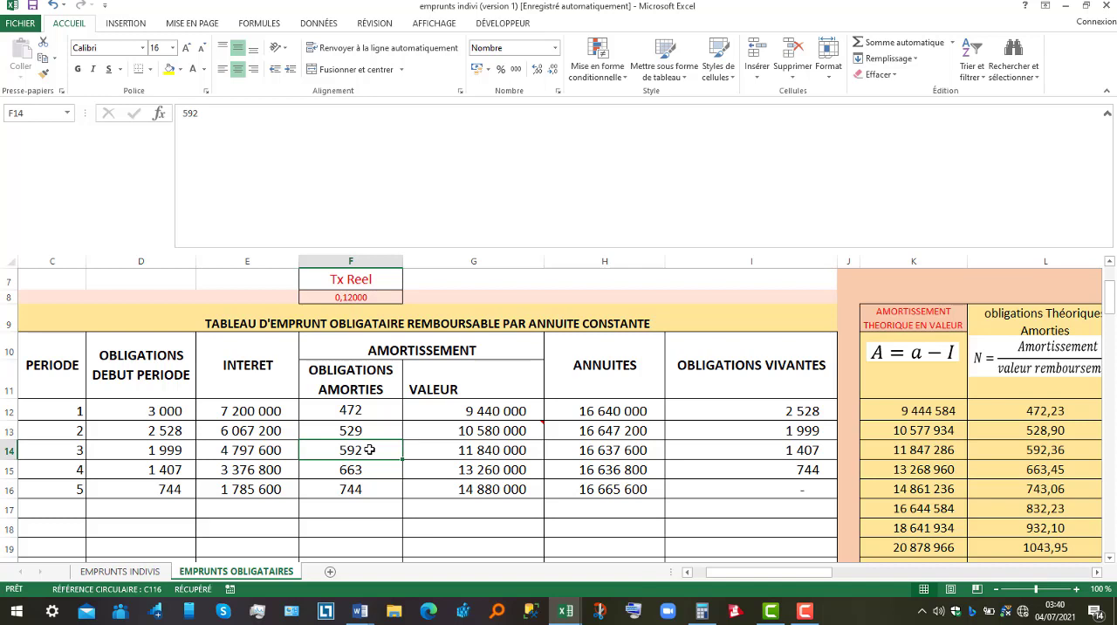
{"action": "left_click", "coordinate": [371, 470]}
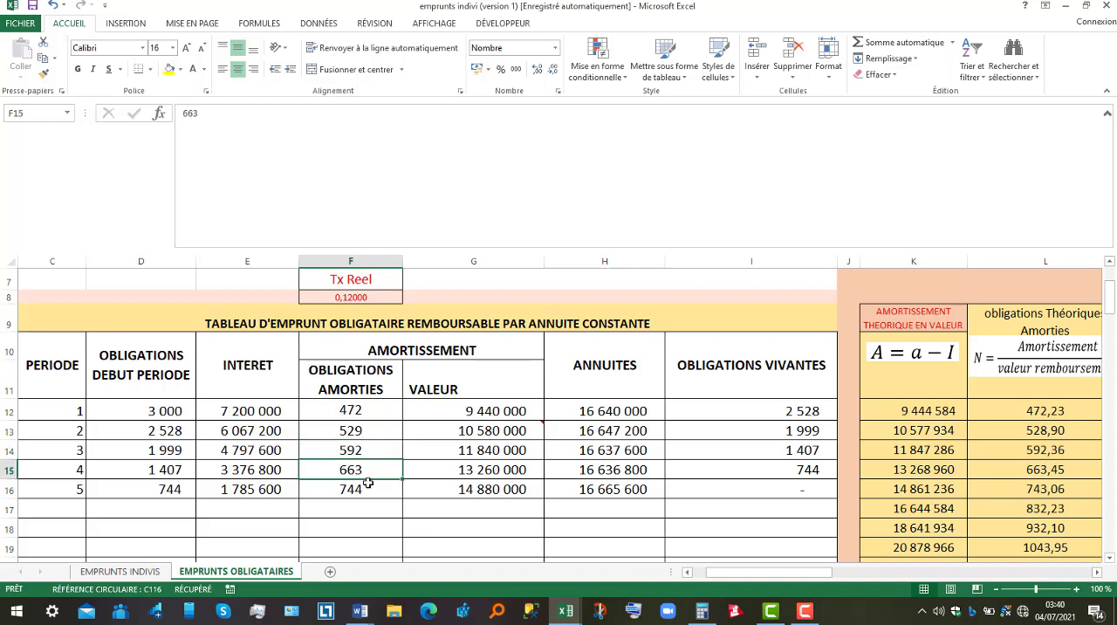
{"action": "left_click", "coordinate": [369, 492]}
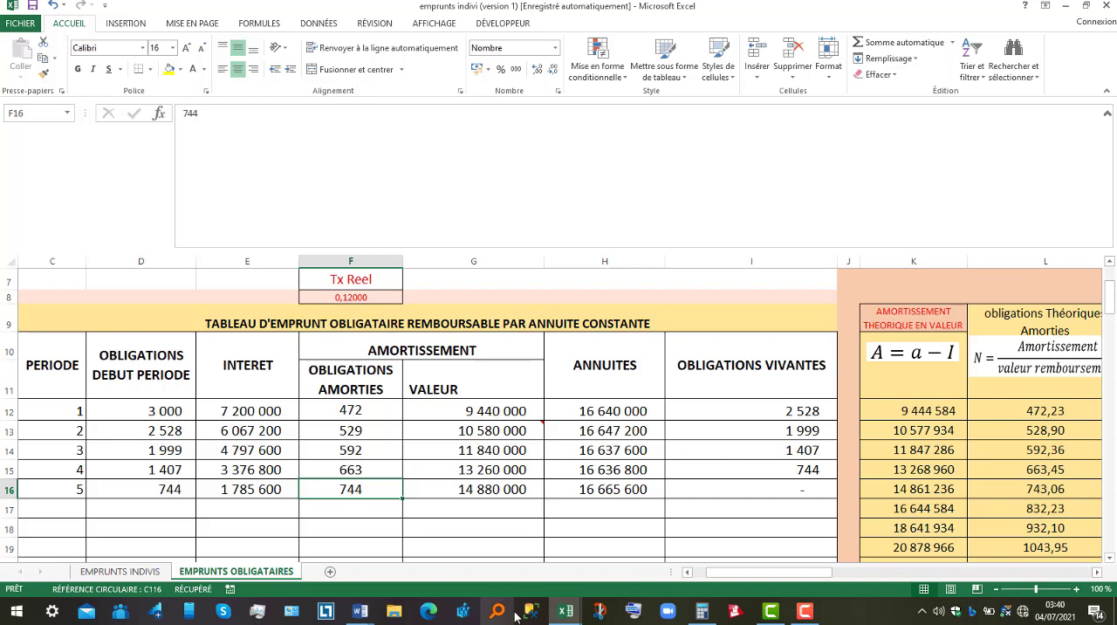
Switch to the emprunt obligataires Word document to read section B on repayment above par.
{"action": "mouse_move", "coordinate": [370, 616]}
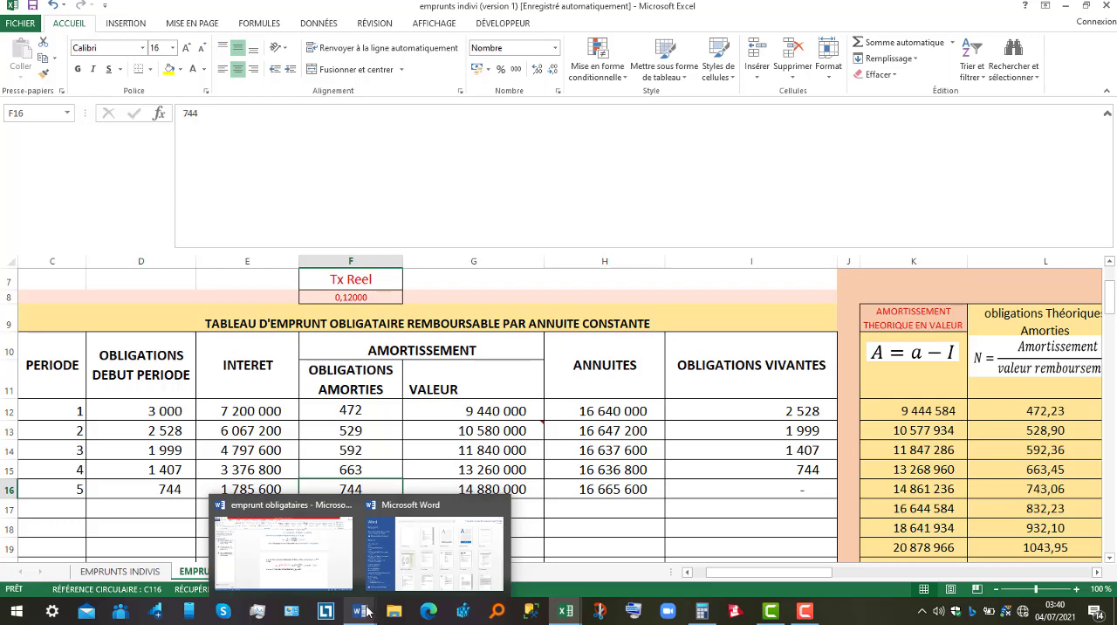
{"action": "left_click", "coordinate": [303, 572]}
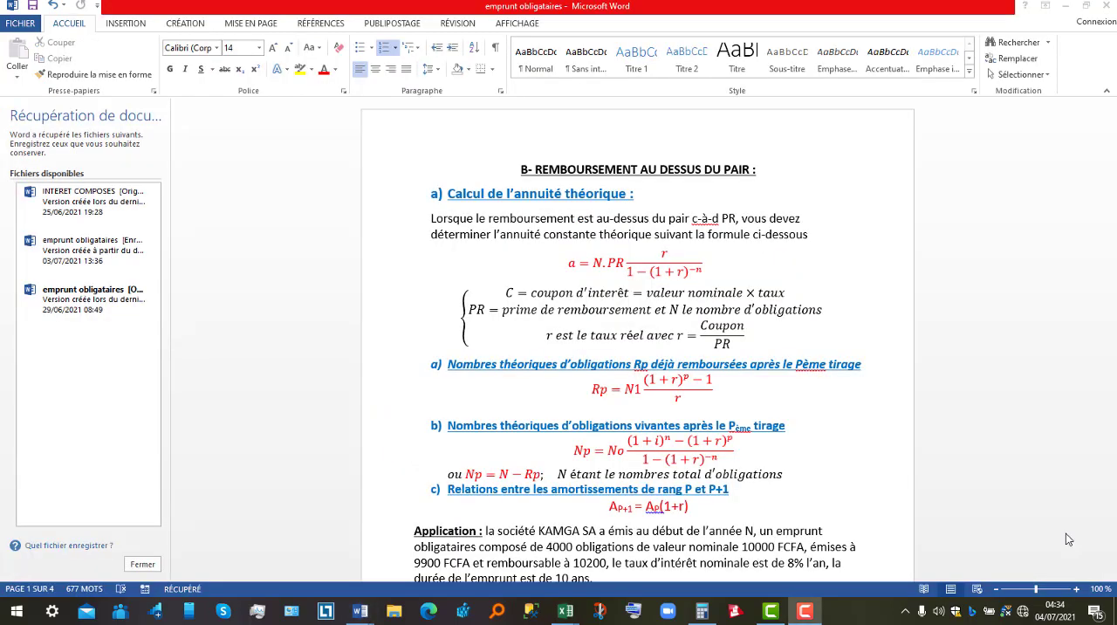
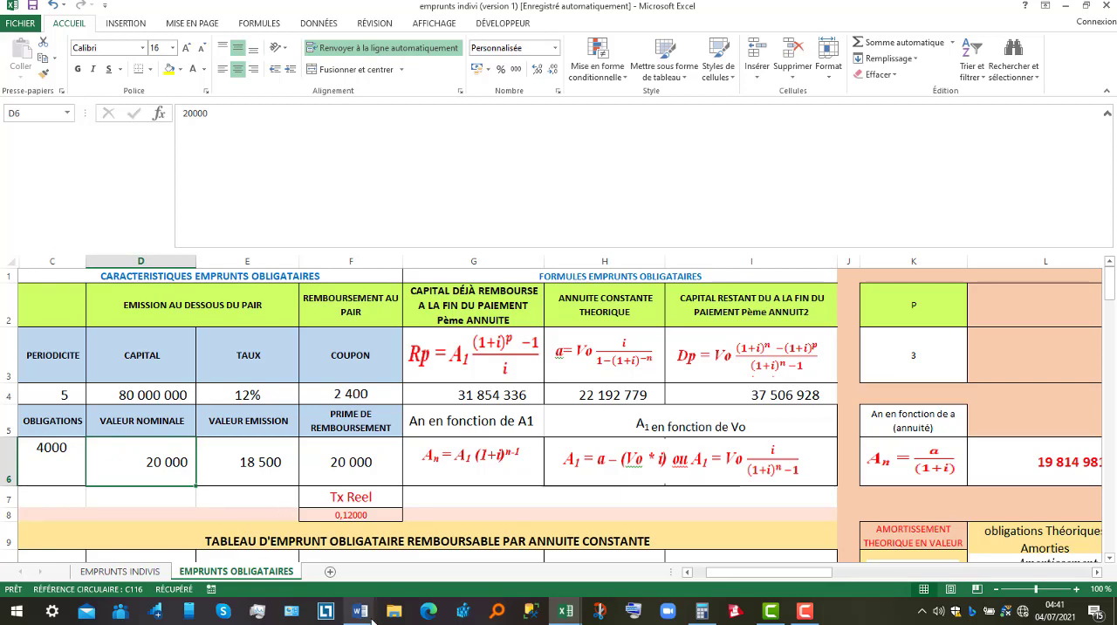
Read the KAMGA SA application data in the Word document and return to the Excel workbook.
{"action": "mouse_move", "coordinate": [372, 616]}
{"action": "left_click", "coordinate": [328, 547]}
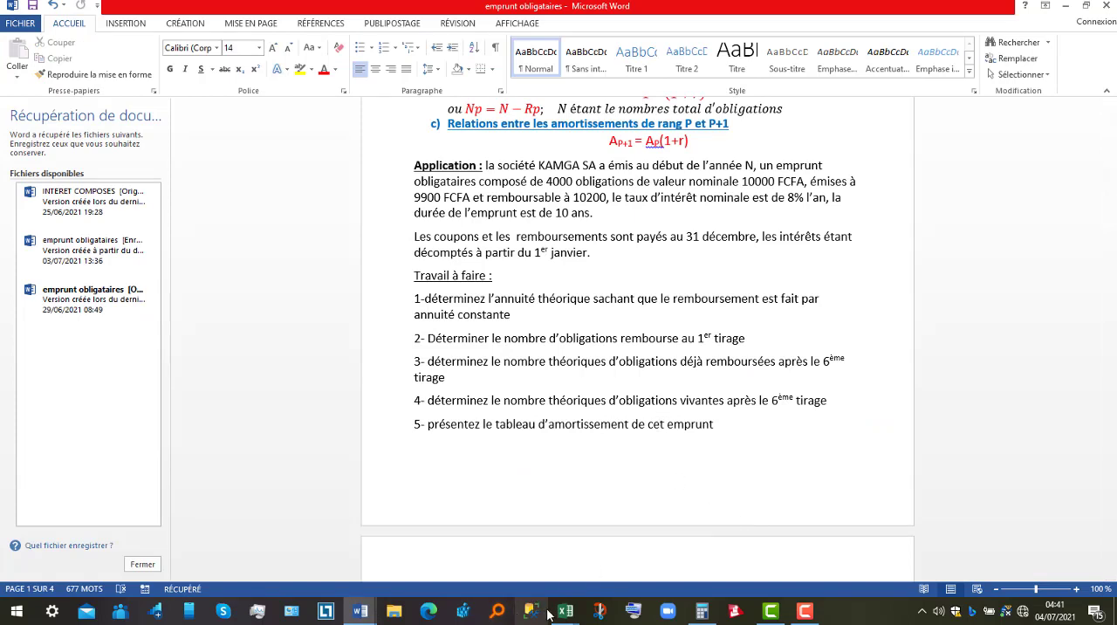
{"action": "mouse_move", "coordinate": [559, 614]}
{"action": "left_click", "coordinate": [637, 546]}
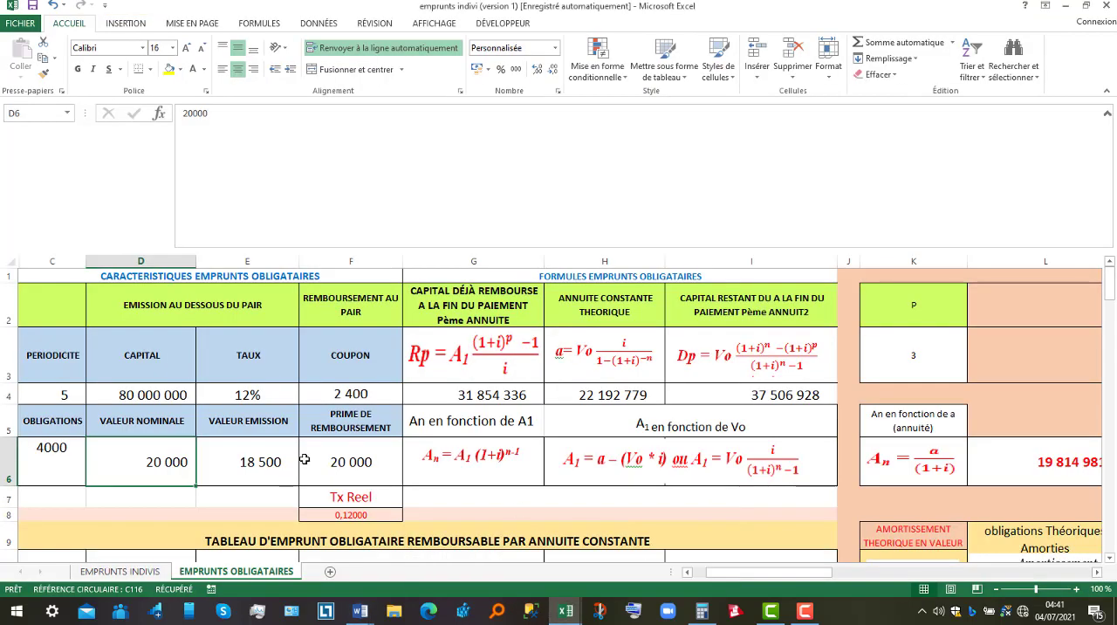
Set the bond's issue value to 9900 and the redemption value under PRIME DE REMBOURSEMENT to 10200.
{"action": "left_click", "coordinate": [239, 461]}
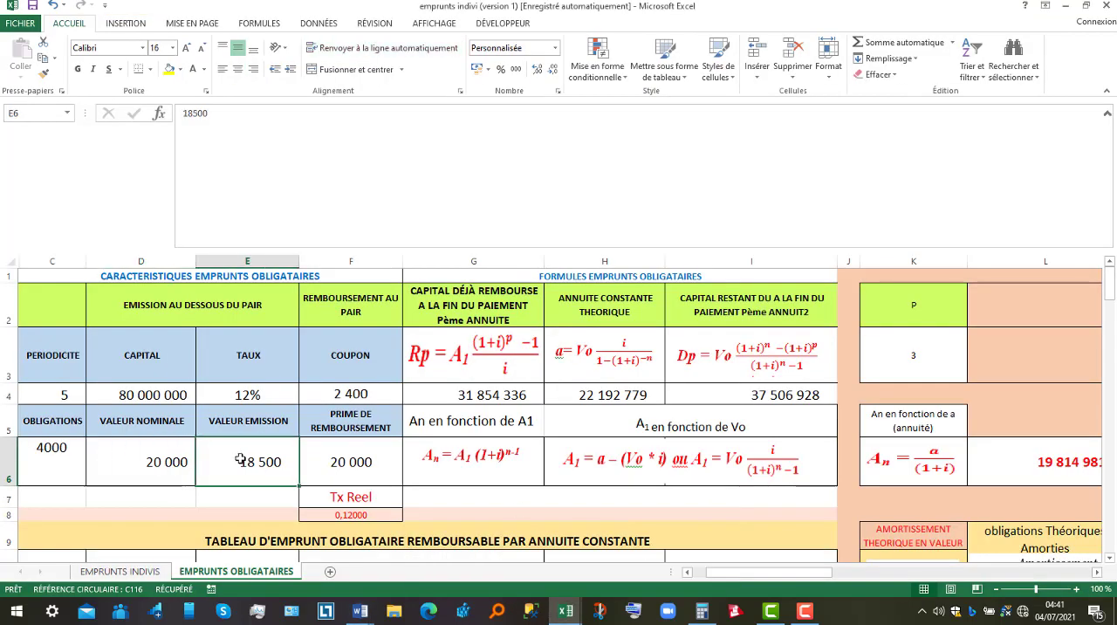
{"action": "type", "text": "9900"}
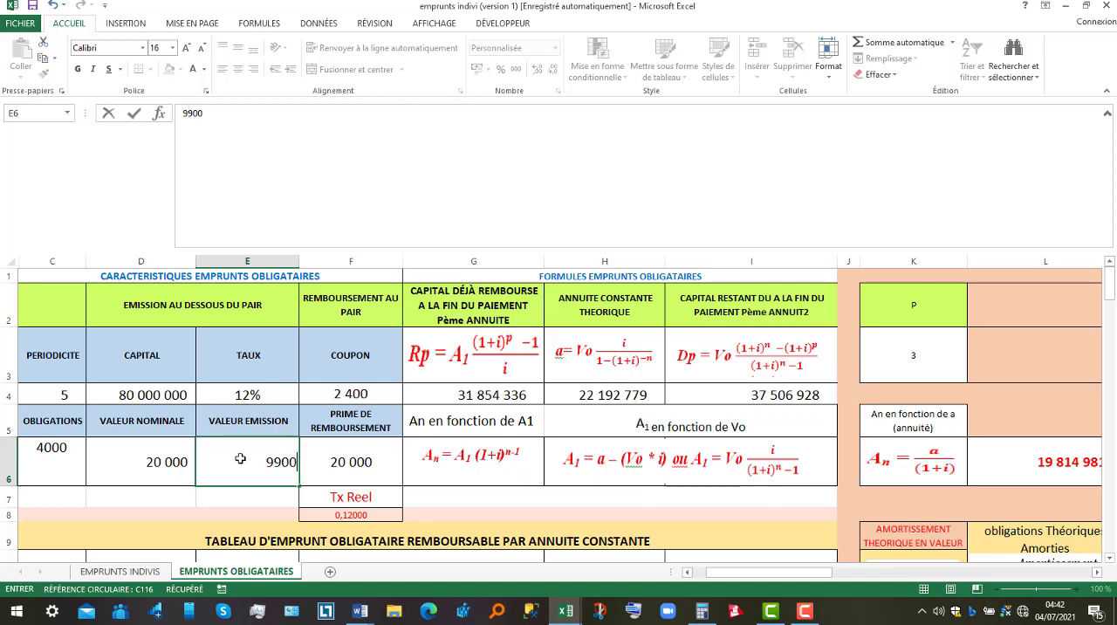
{"action": "key", "text": "Tab"}
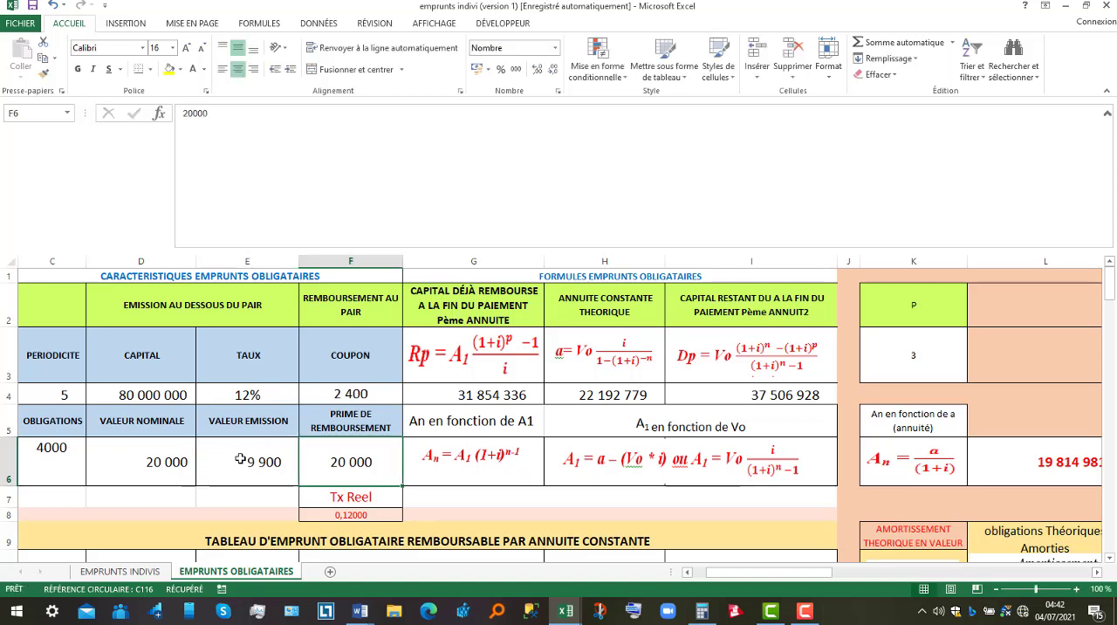
{"action": "type", "text": "10200"}
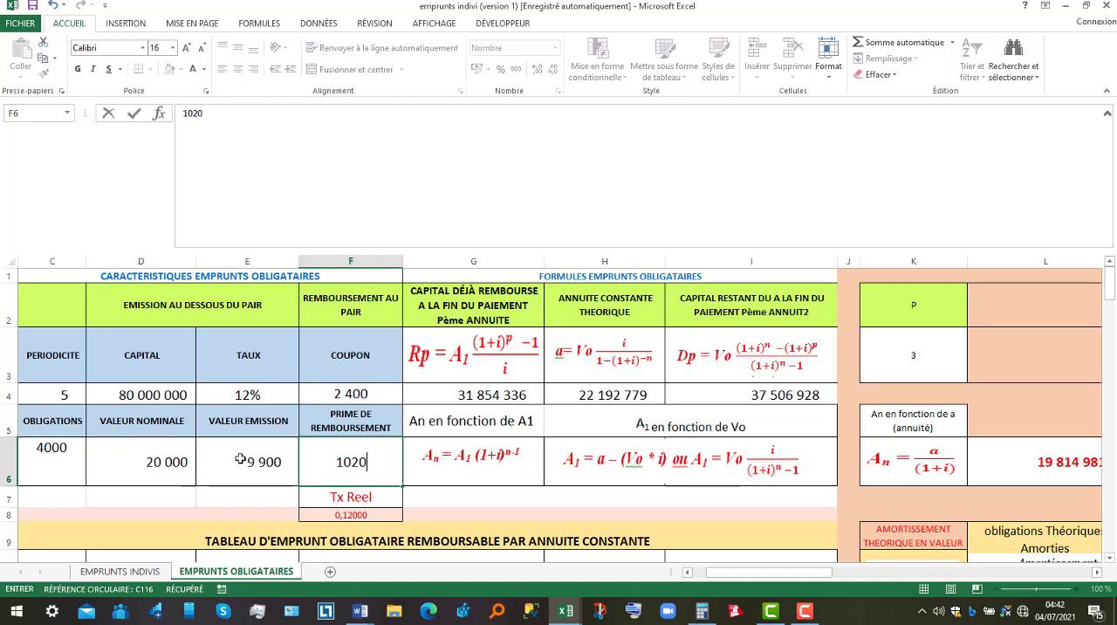
Set the loan's periodicity to 10 and its interest rate to 8%.
{"action": "left_click", "coordinate": [45, 399]}
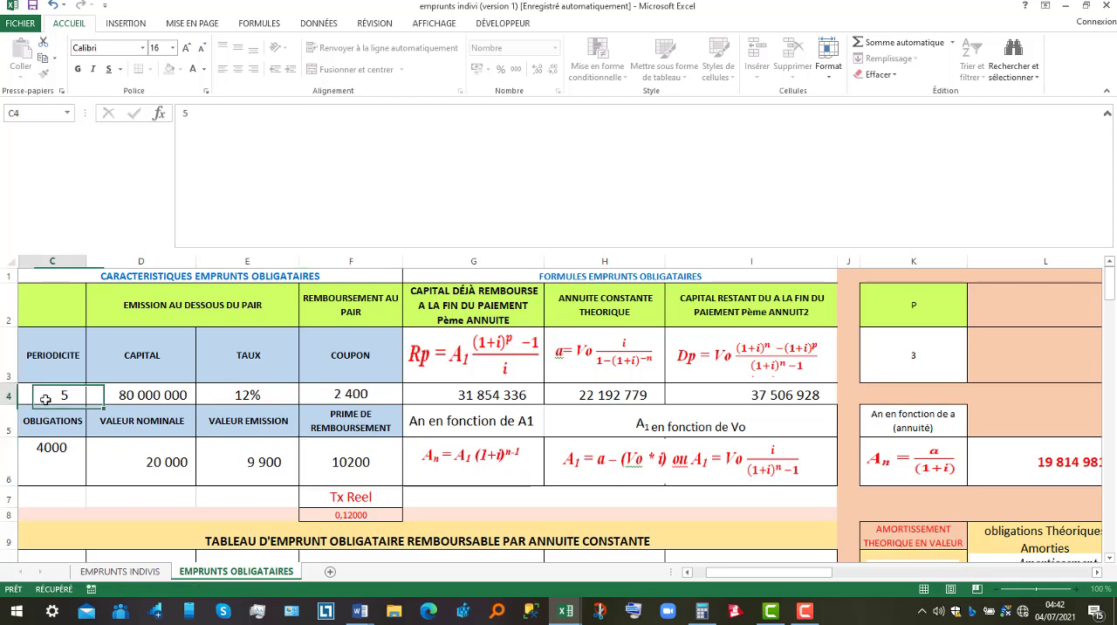
{"action": "type", "text": "10"}
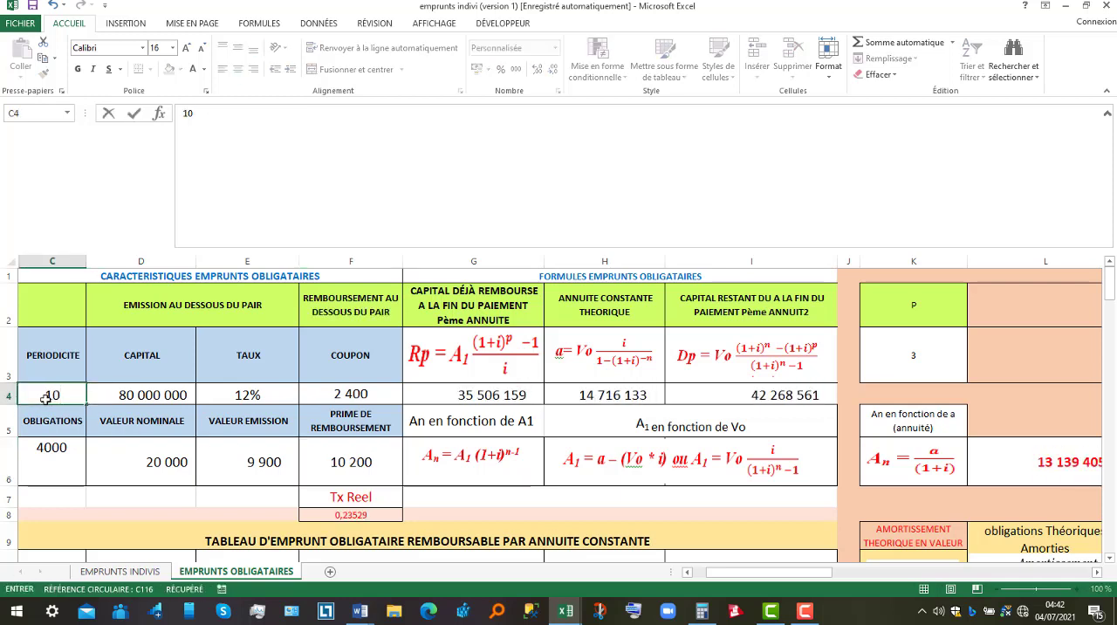
{"action": "key", "text": "Tab"}
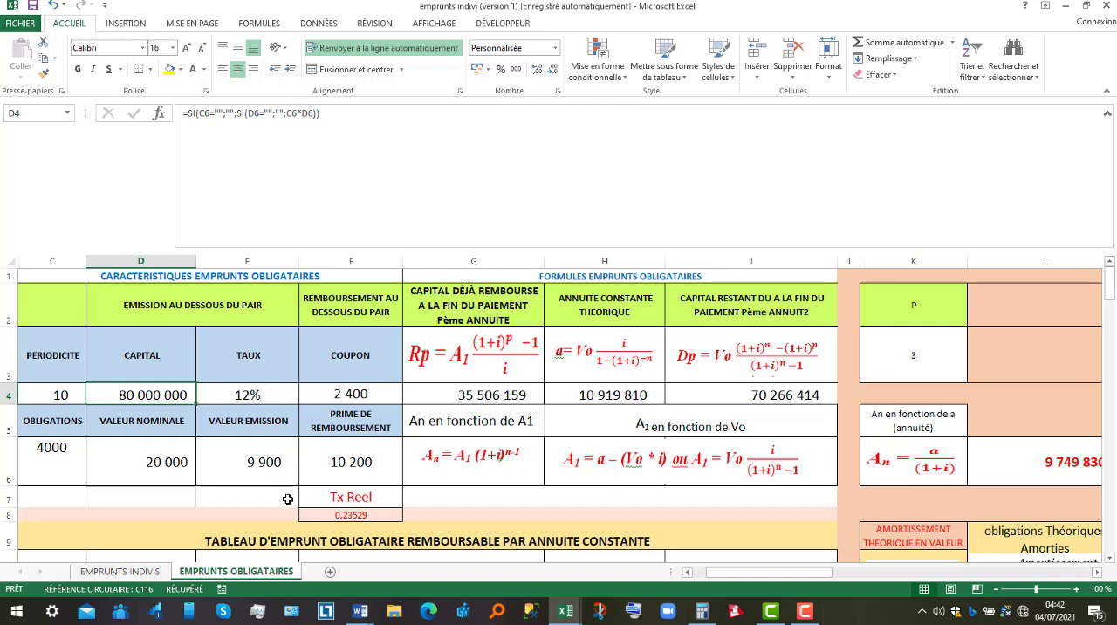
{"action": "left_click", "coordinate": [624, 394]}
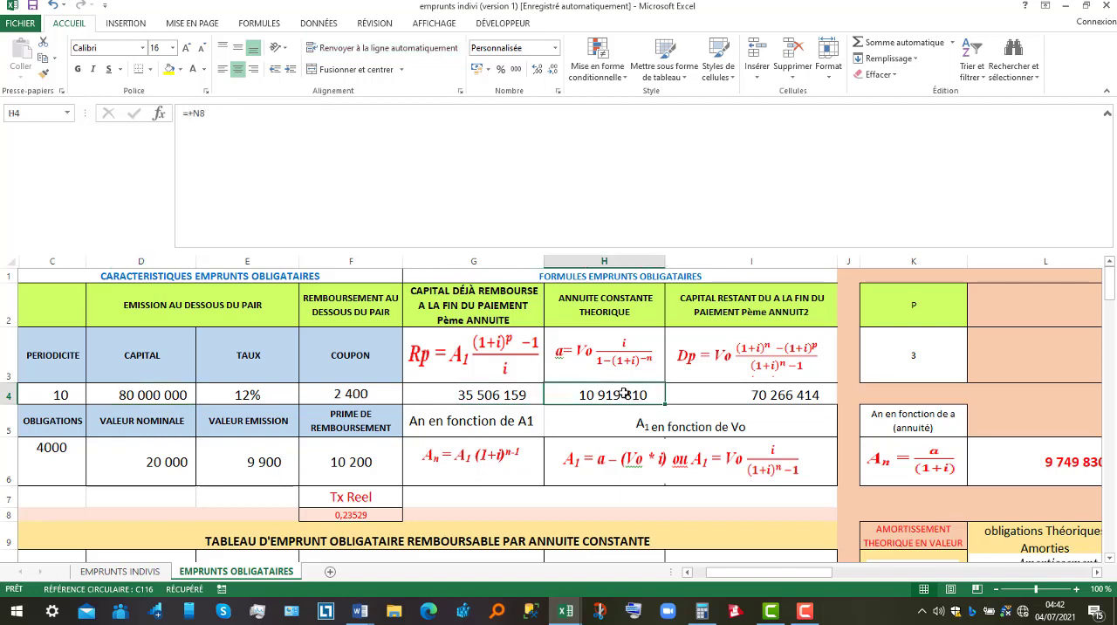
{"action": "left_click", "coordinate": [277, 392]}
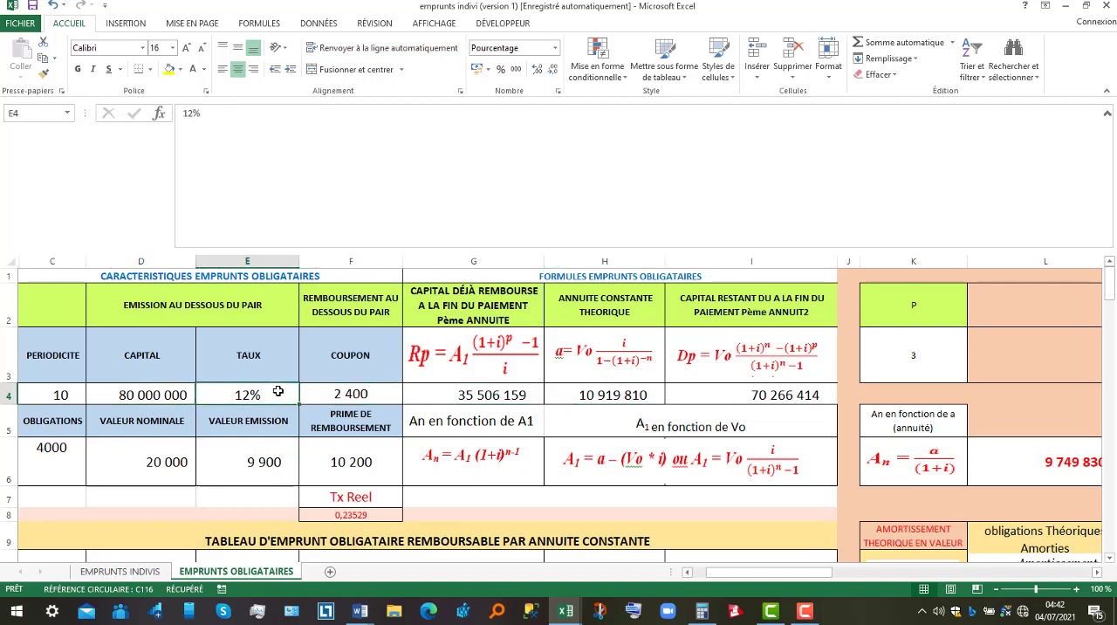
{"action": "type", "text": "8"}
{"action": "key", "text": "Tab"}
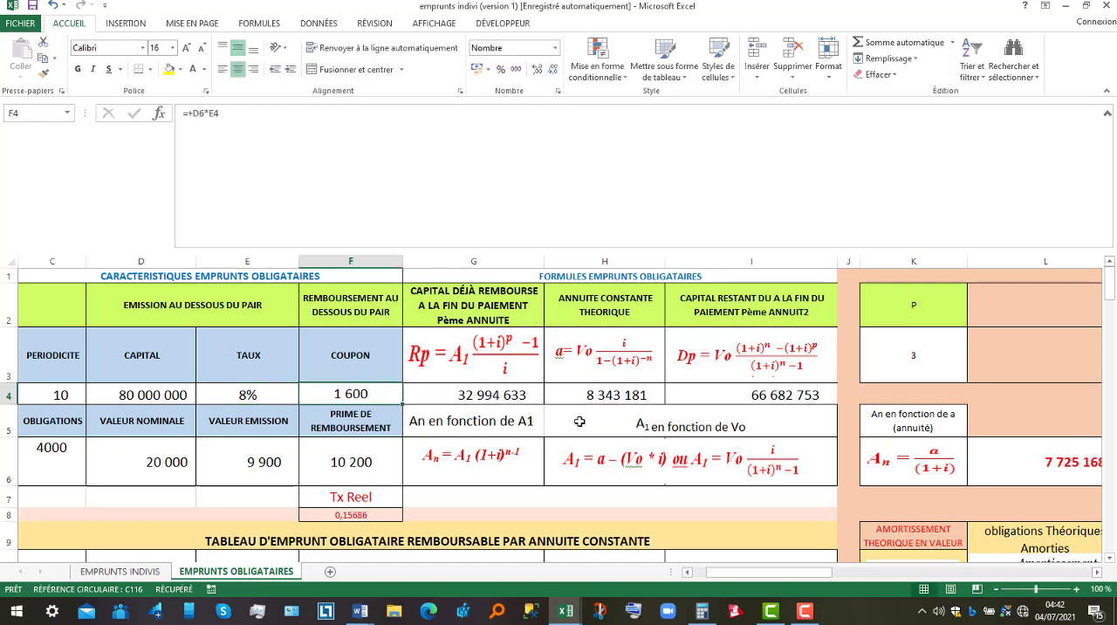
Set the bond's nominal value to 10000 and check the theoretical constant annuity.
{"action": "left_click", "coordinate": [184, 465]}
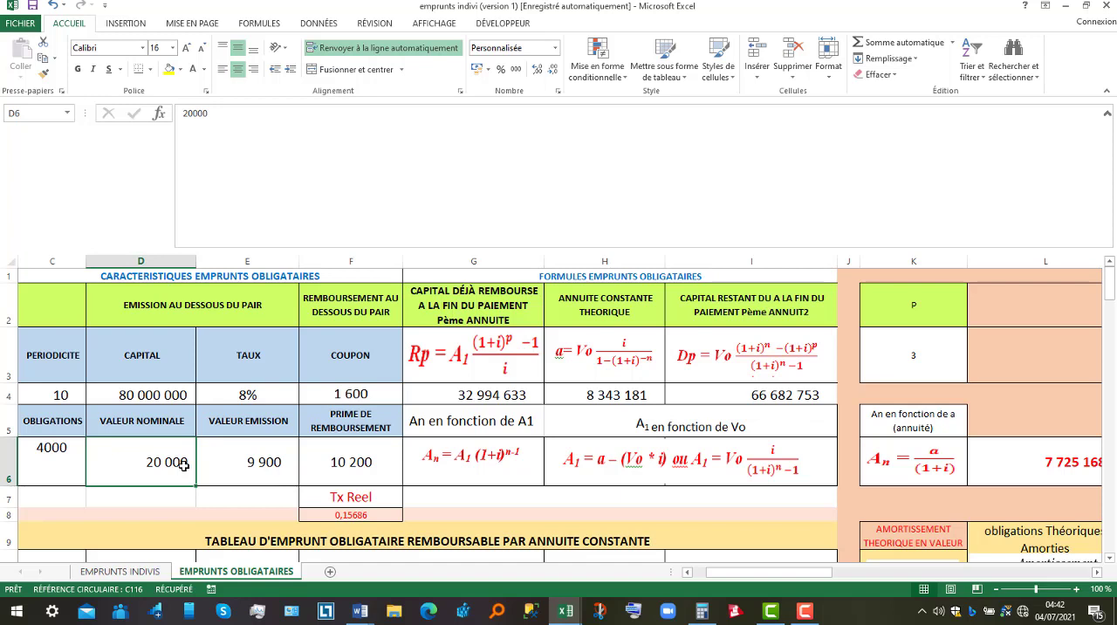
{"action": "type", "text": "10000"}
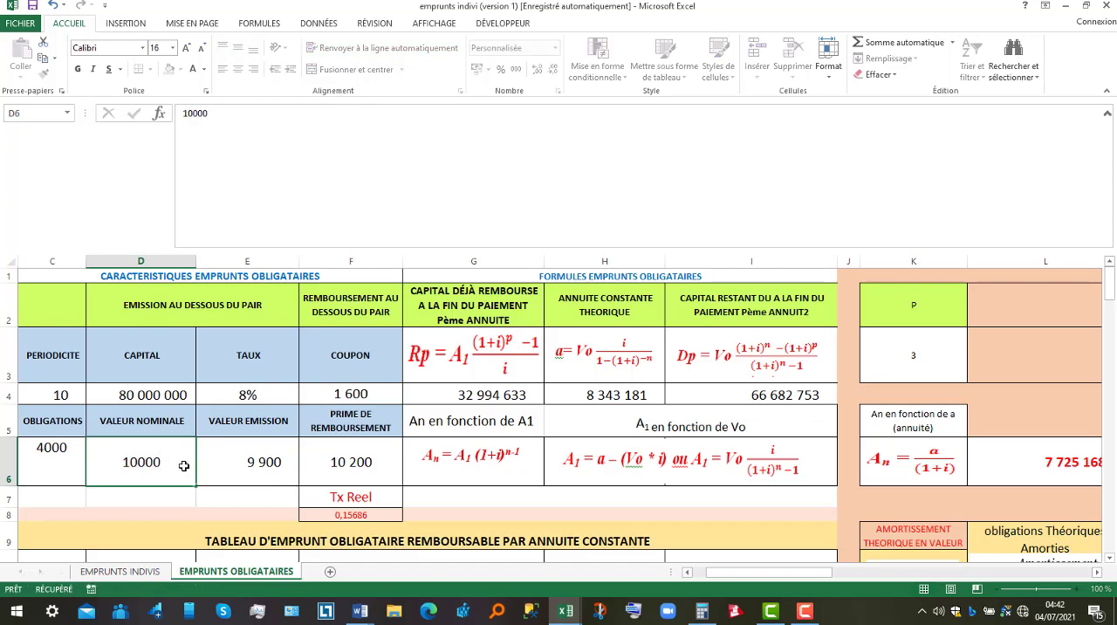
{"action": "key", "text": "Tab"}
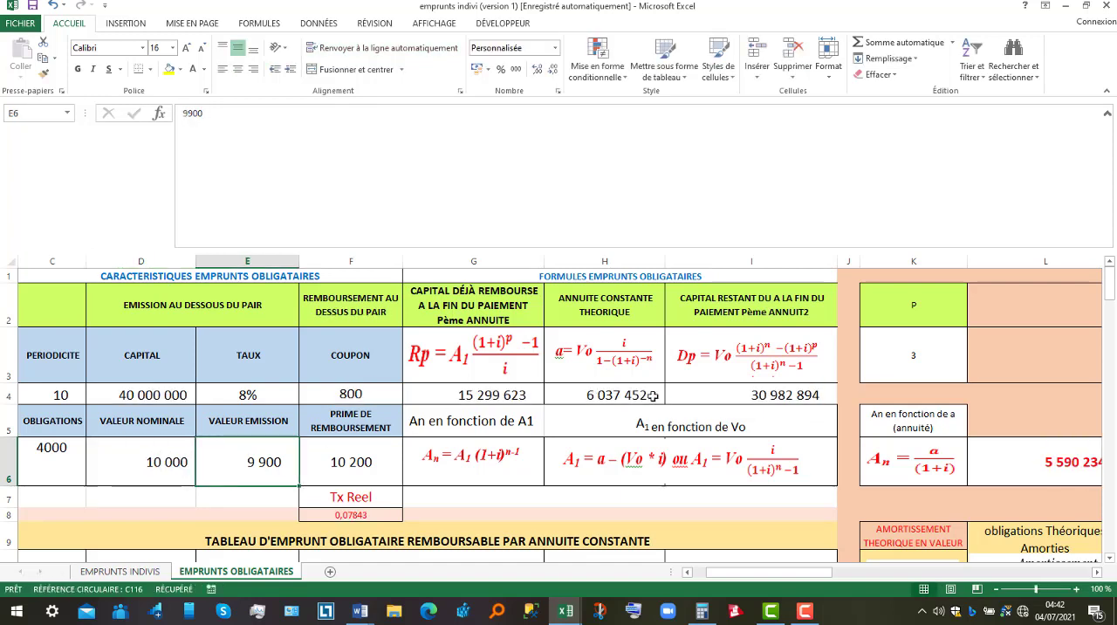
{"action": "left_click", "coordinate": [604, 394]}
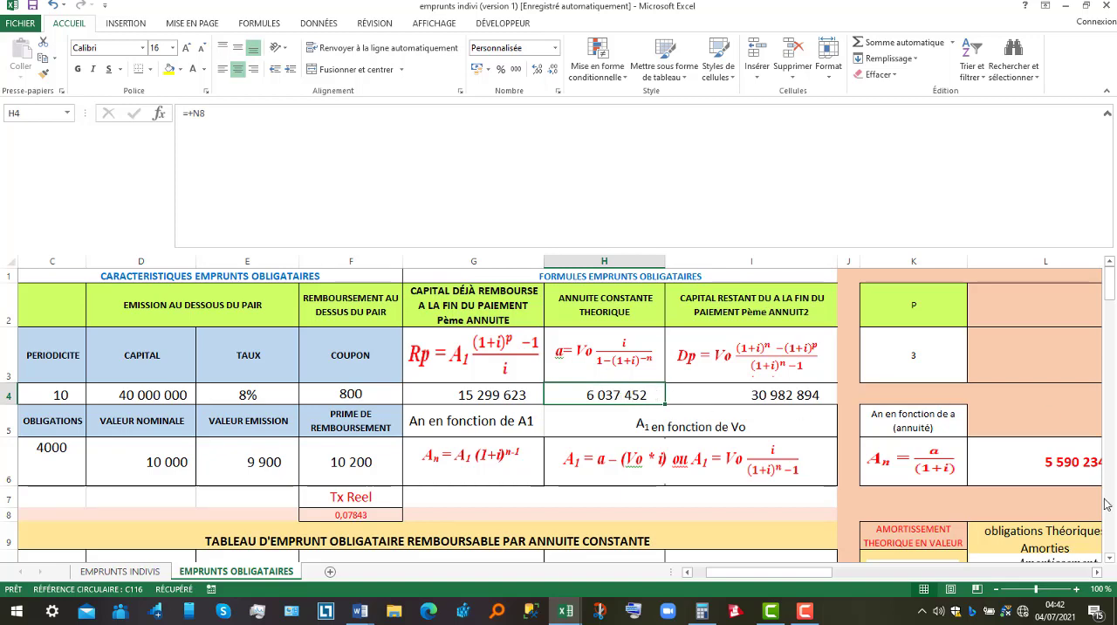
Set the font colour of C17:I21, the period 6 to 10 rows of the constant annuity table, to automatic.
{"action": "left_click", "coordinate": [1110, 557]}
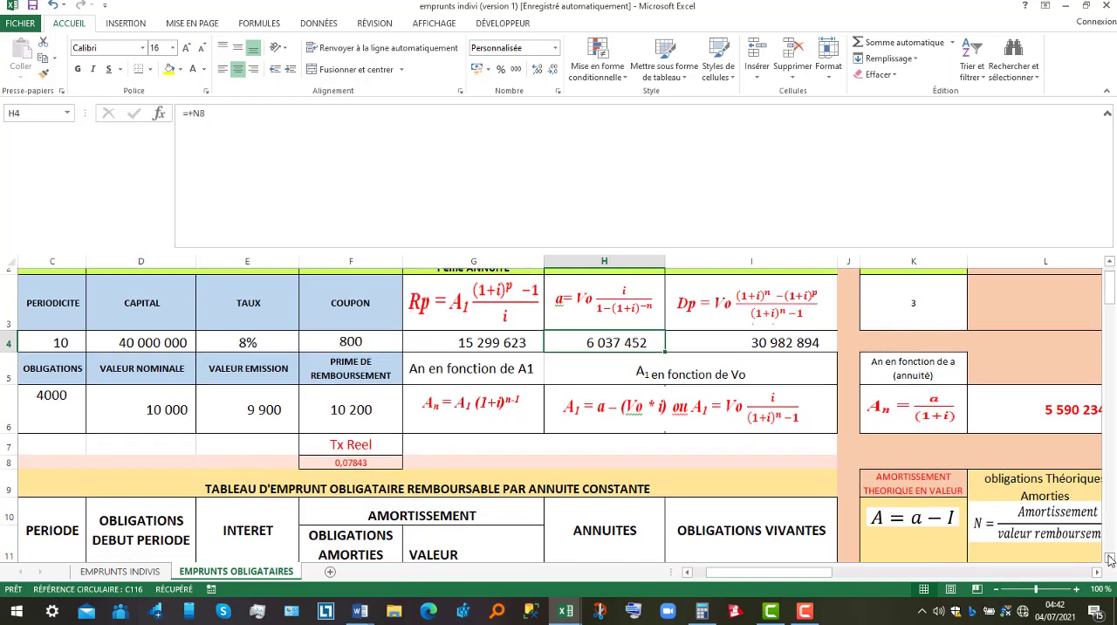
{"action": "left_click", "coordinate": [1109, 558]}
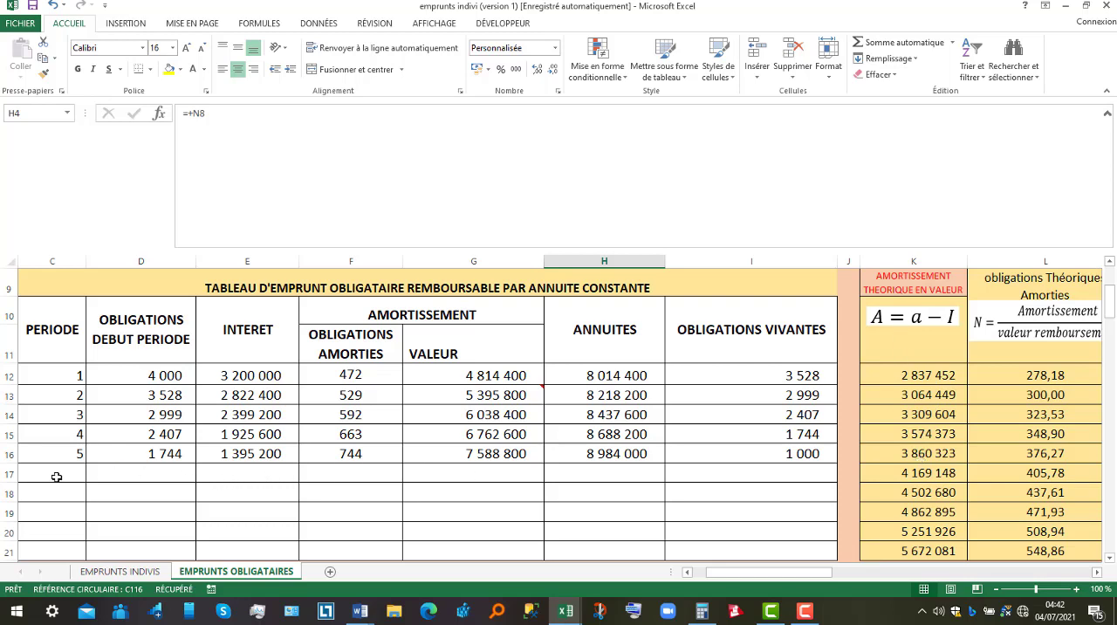
{"action": "left_click_drag", "start_coordinate": [55, 474], "coordinate": [791, 411]}
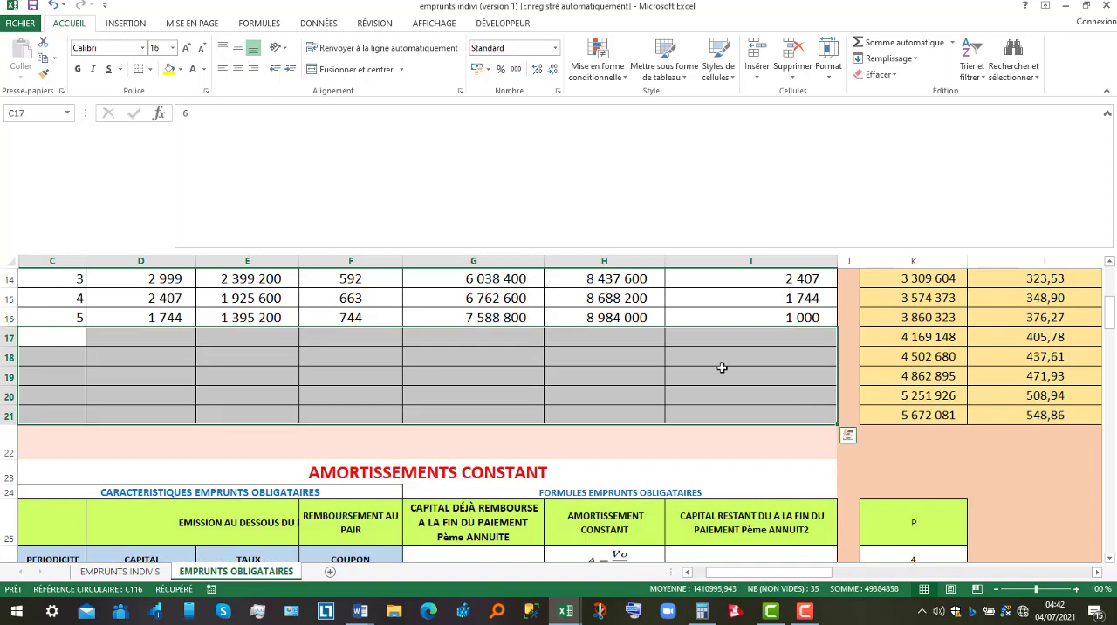
{"action": "left_click", "coordinate": [207, 77]}
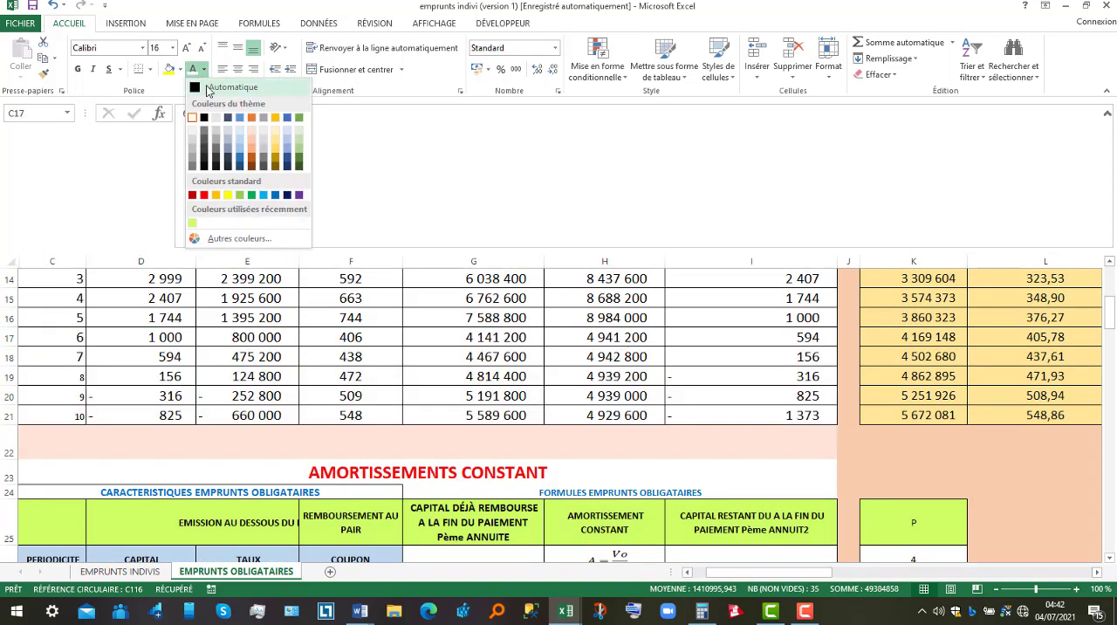
{"action": "left_click", "coordinate": [205, 91]}
Inspect the formula of the first theoretical amortization in K12 and the annuity and interest cells it references.
{"action": "left_click_drag", "start_coordinate": [1113, 323], "coordinate": [1112, 300]}
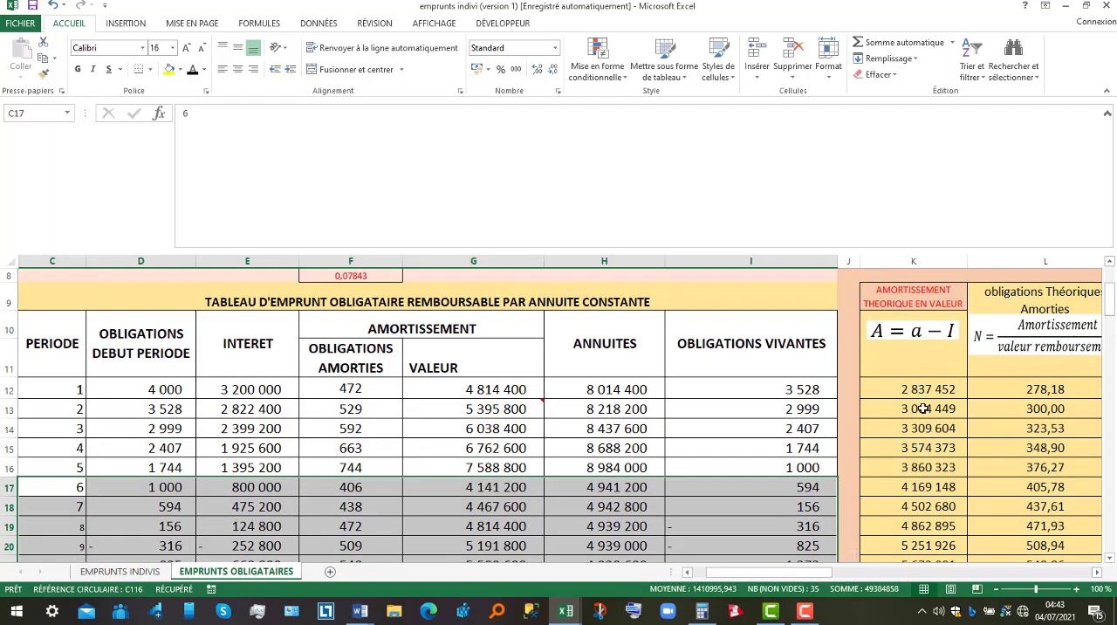
{"action": "left_click", "coordinate": [923, 409]}
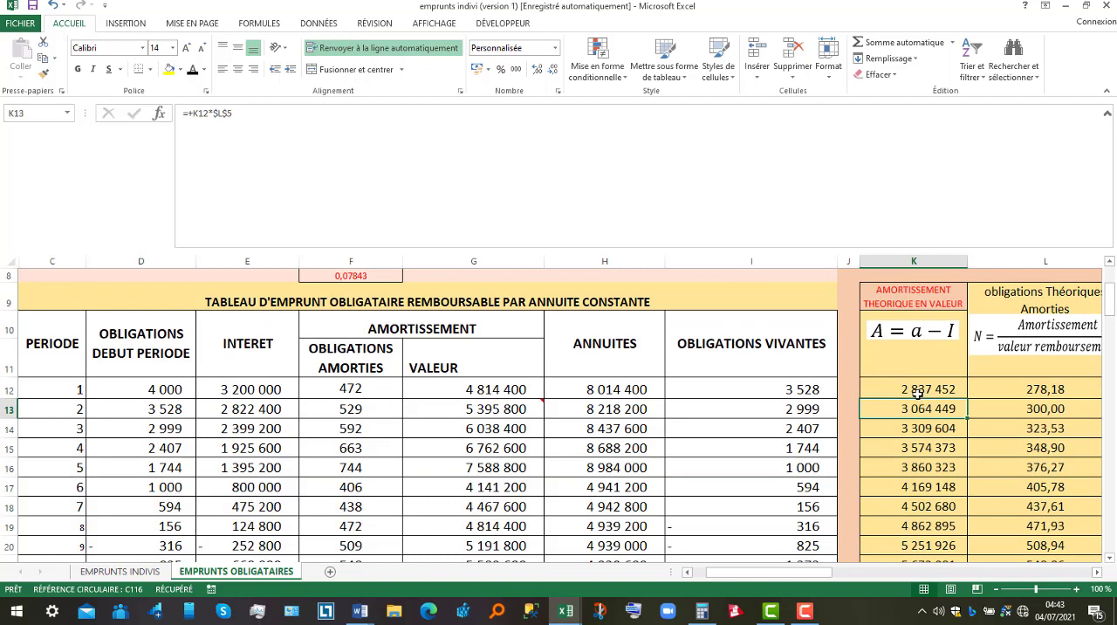
{"action": "left_click", "coordinate": [919, 393]}
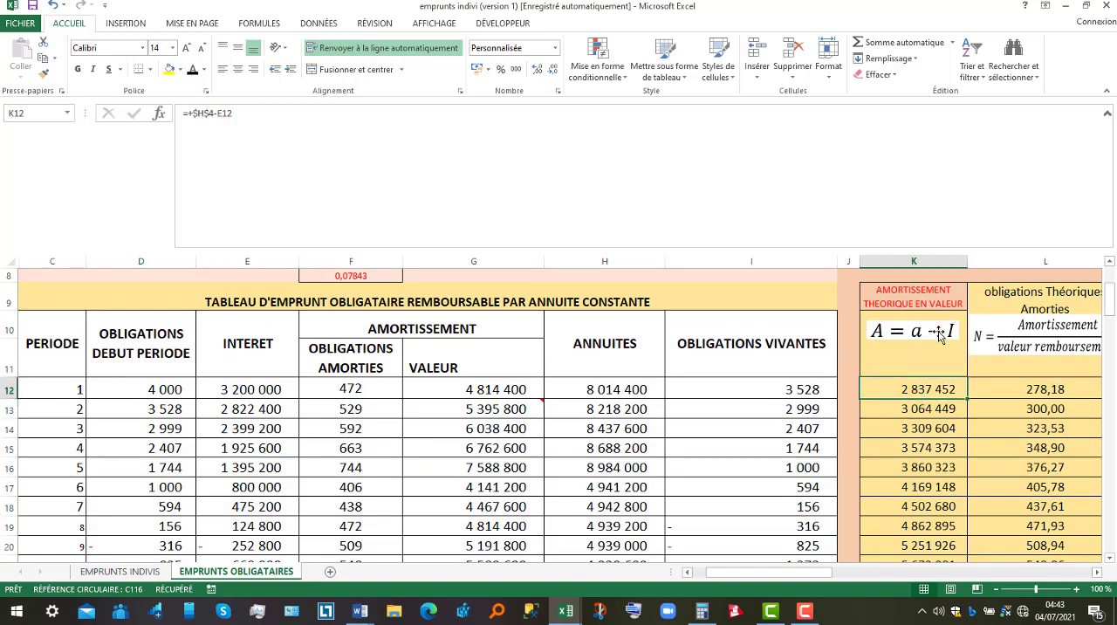
{"action": "double_click", "coordinate": [923, 389]}
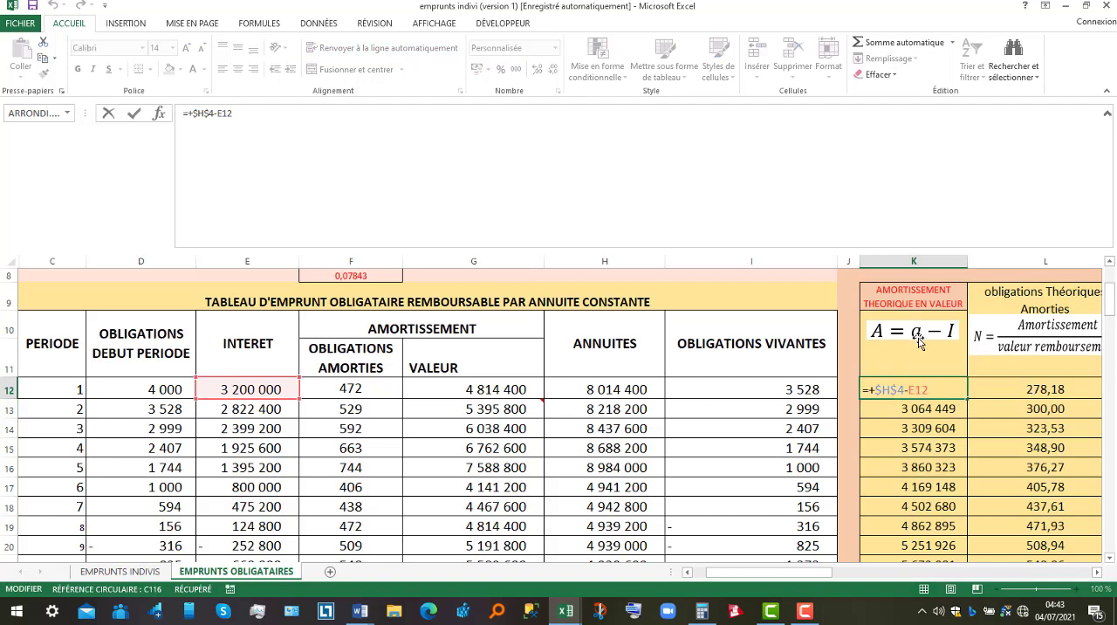
{"action": "left_click_drag", "start_coordinate": [1114, 315], "coordinate": [1111, 307]}
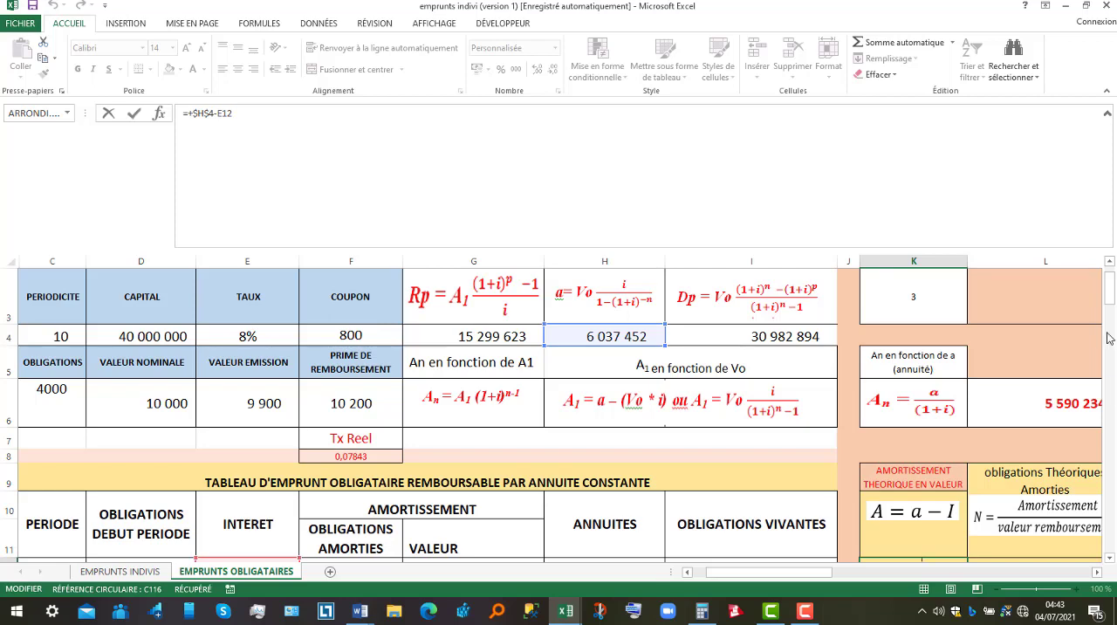
{"action": "left_click_drag", "start_coordinate": [1114, 285], "coordinate": [1114, 293]}
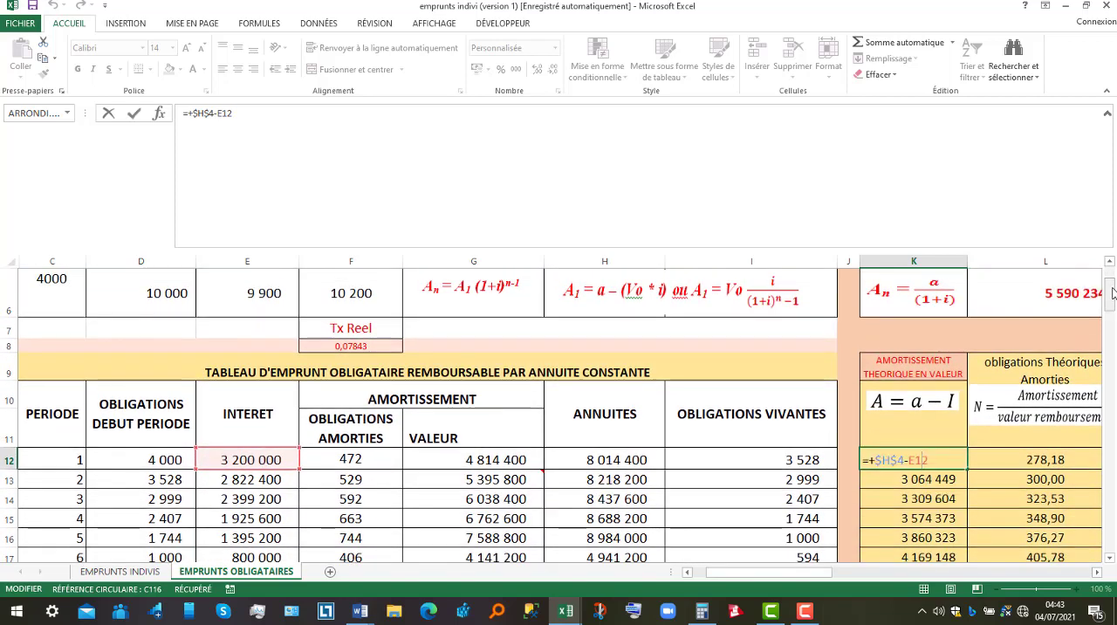
{"action": "key", "text": "Return"}
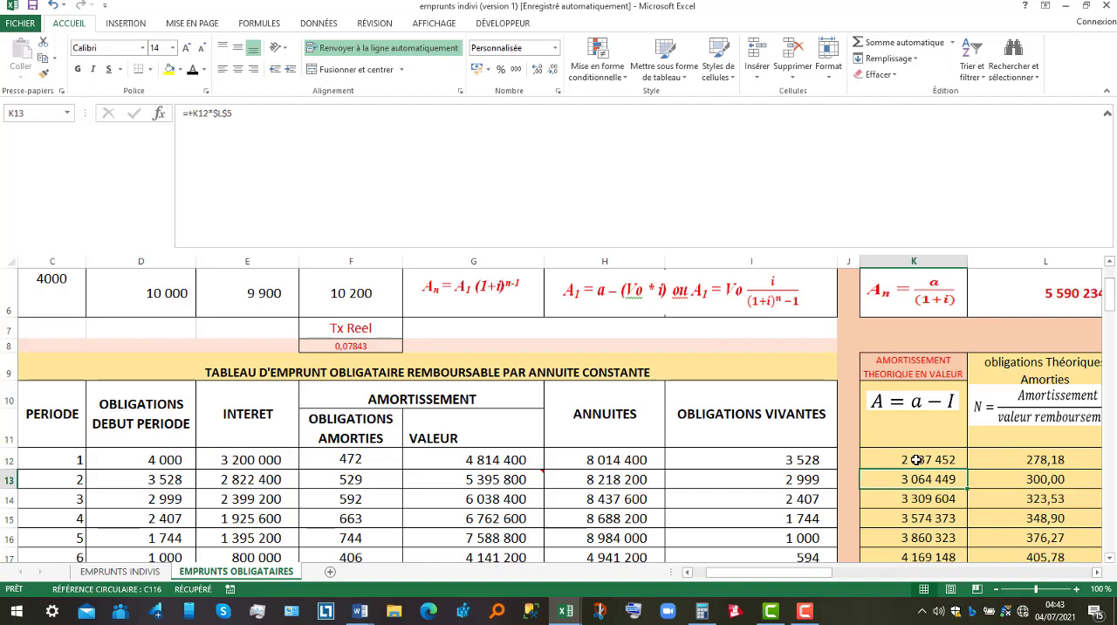
Trace the first theoretical amortization back through the theoretical annuity, the period 1 interest and the period 1 opening bonds.
{"action": "left_click", "coordinate": [1109, 264]}
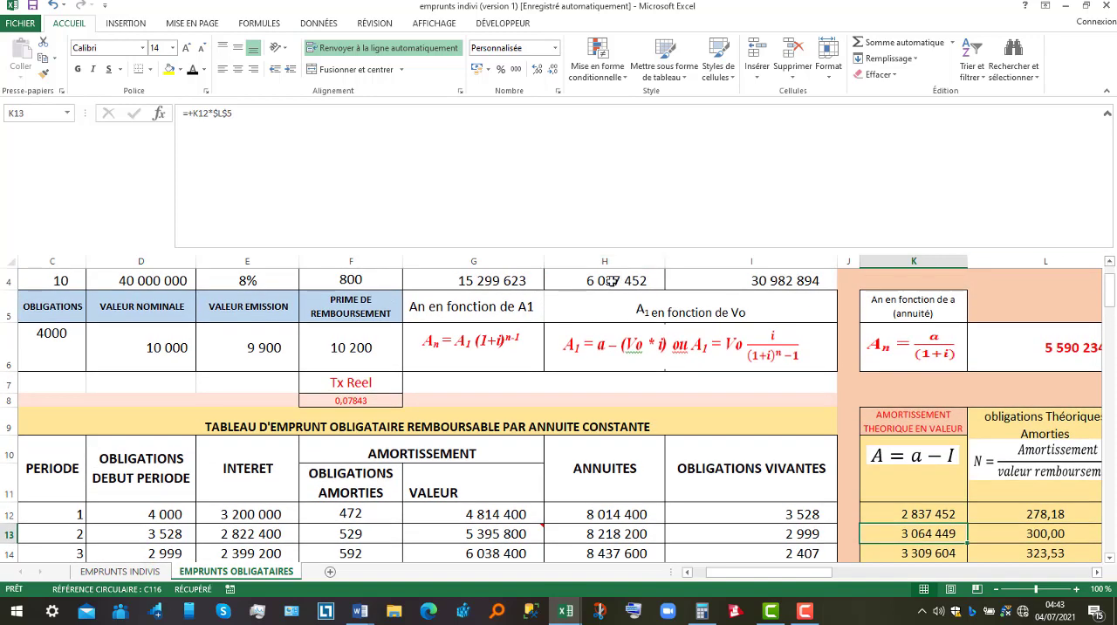
{"action": "left_click", "coordinate": [611, 281]}
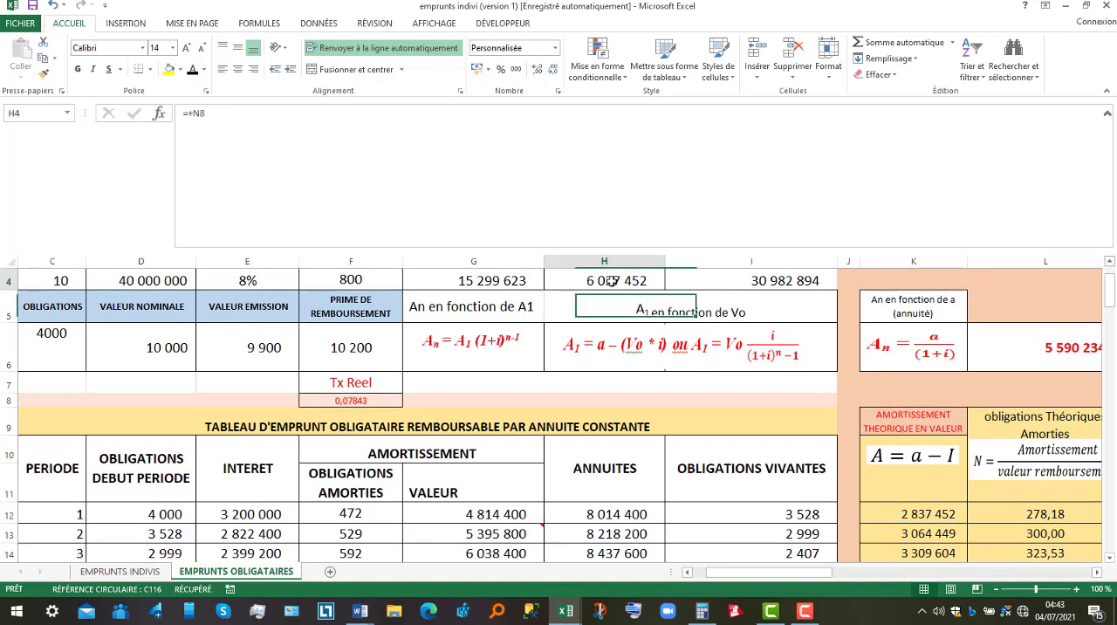
{"action": "left_click", "coordinate": [238, 516]}
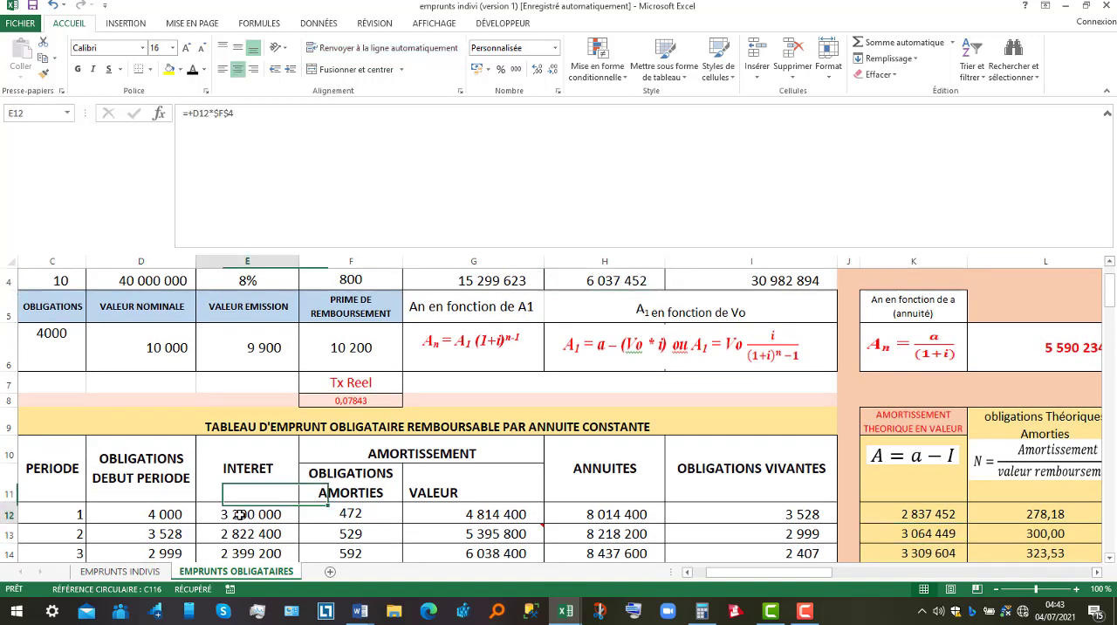
{"action": "left_click", "coordinate": [908, 517]}
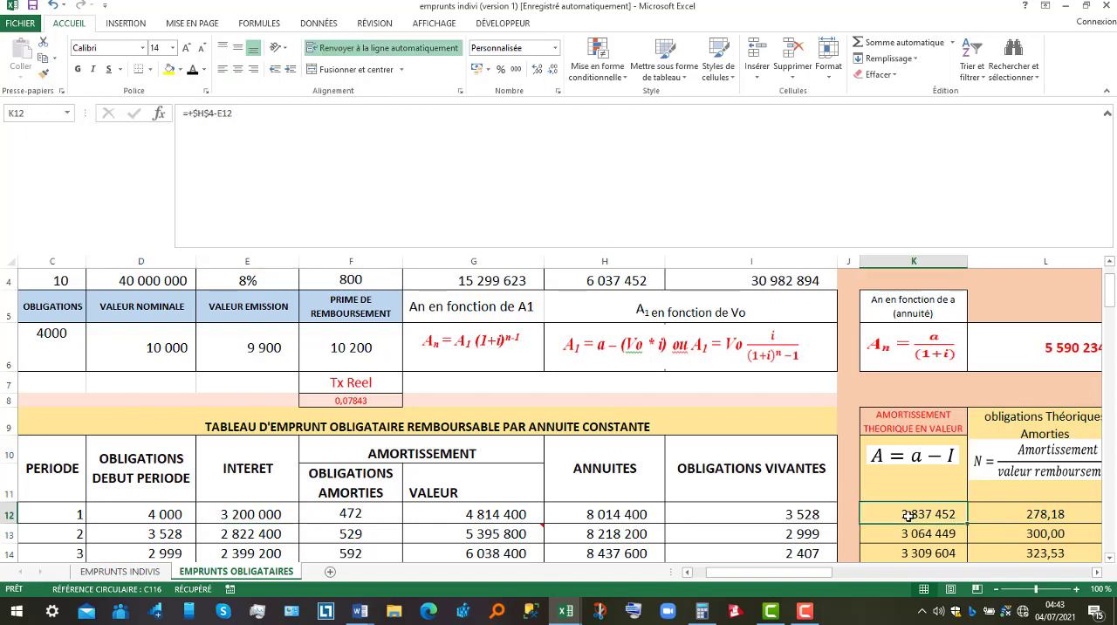
{"action": "double_click", "coordinate": [909, 516]}
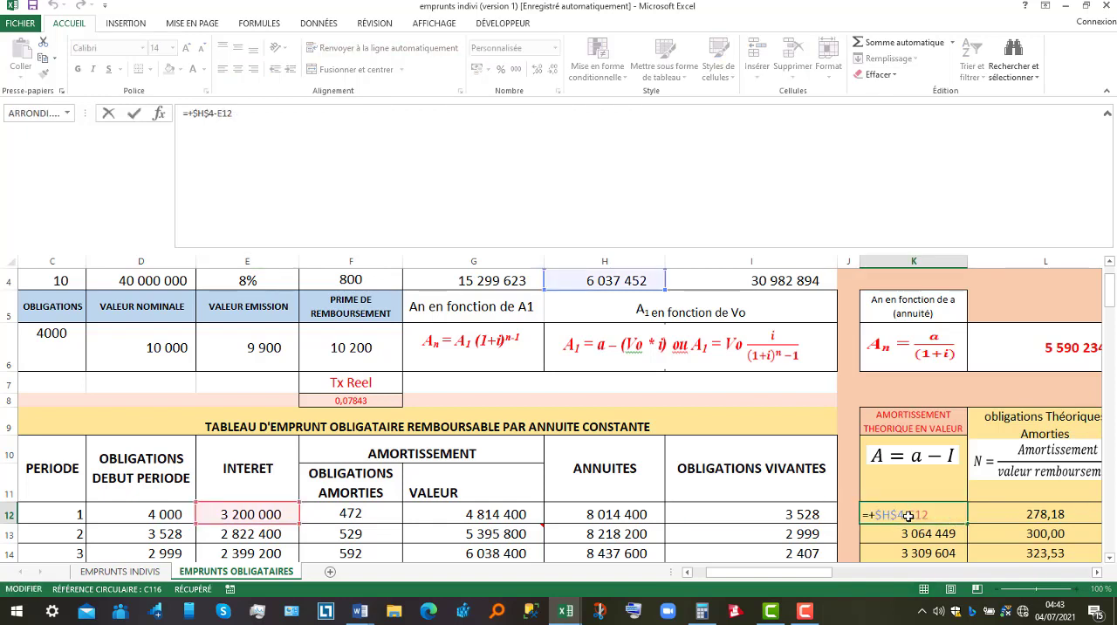
{"action": "key", "text": "Return"}
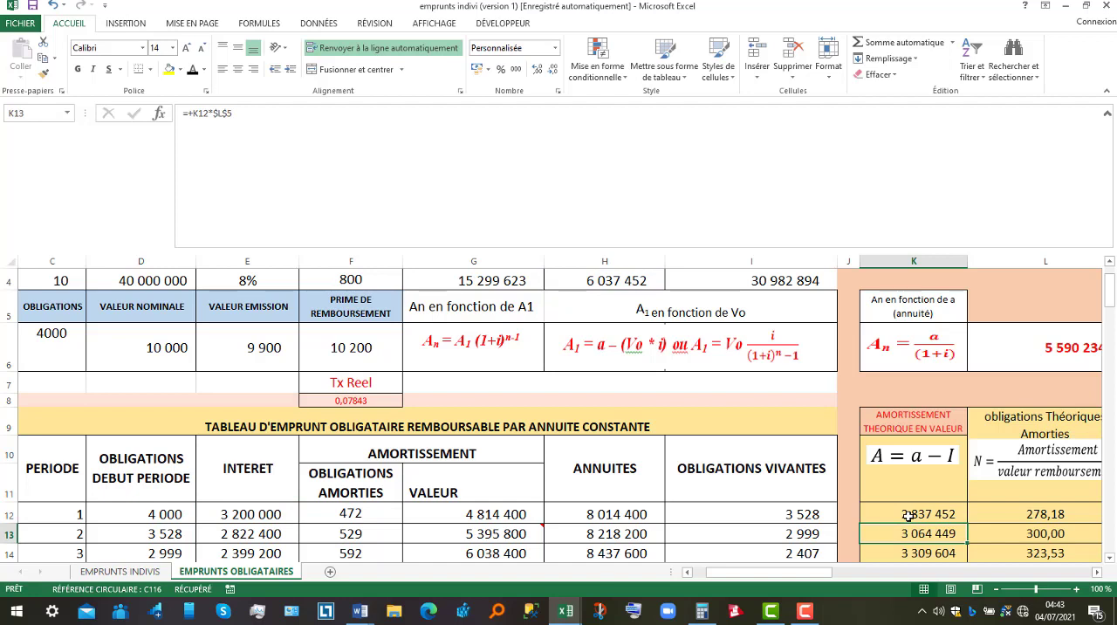
{"action": "left_click", "coordinate": [239, 515]}
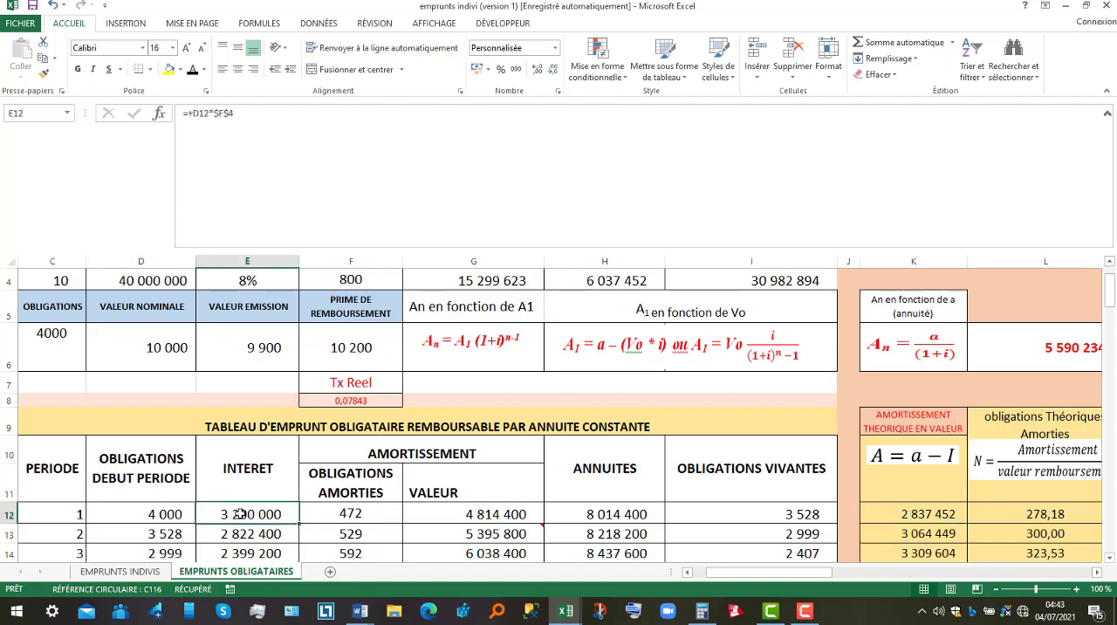
{"action": "left_click", "coordinate": [162, 514]}
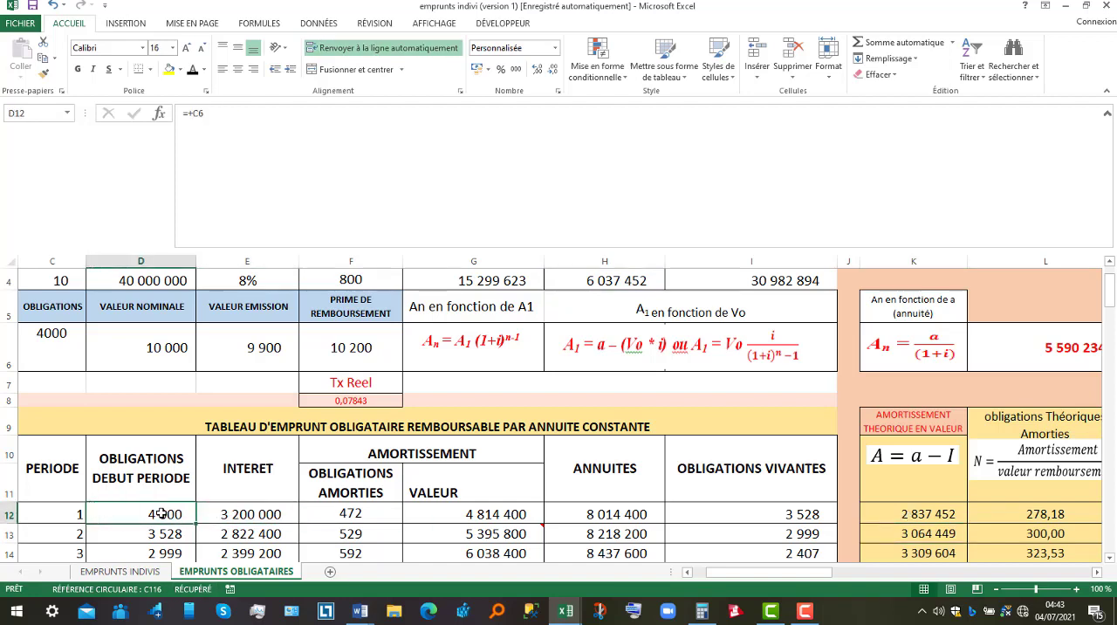
Inspect the formula of the period 1 theoretical redeemed bonds in L12 and the theoretical amortization and redemption price cells it references.
{"action": "left_click", "coordinate": [251, 513]}
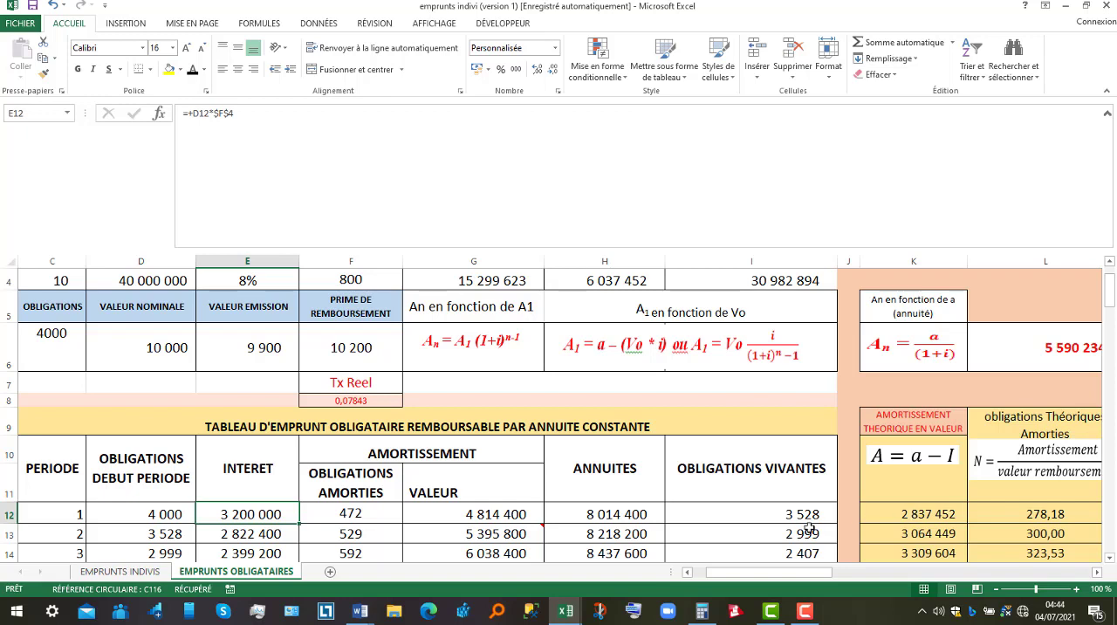
{"action": "left_click", "coordinate": [922, 513]}
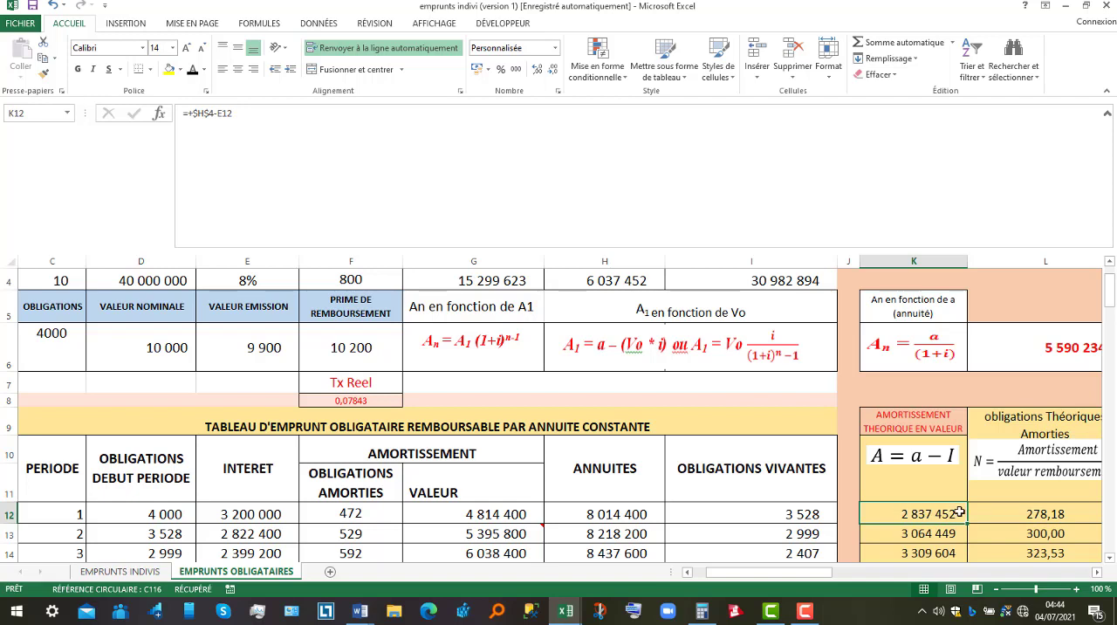
{"action": "left_click", "coordinate": [1042, 516]}
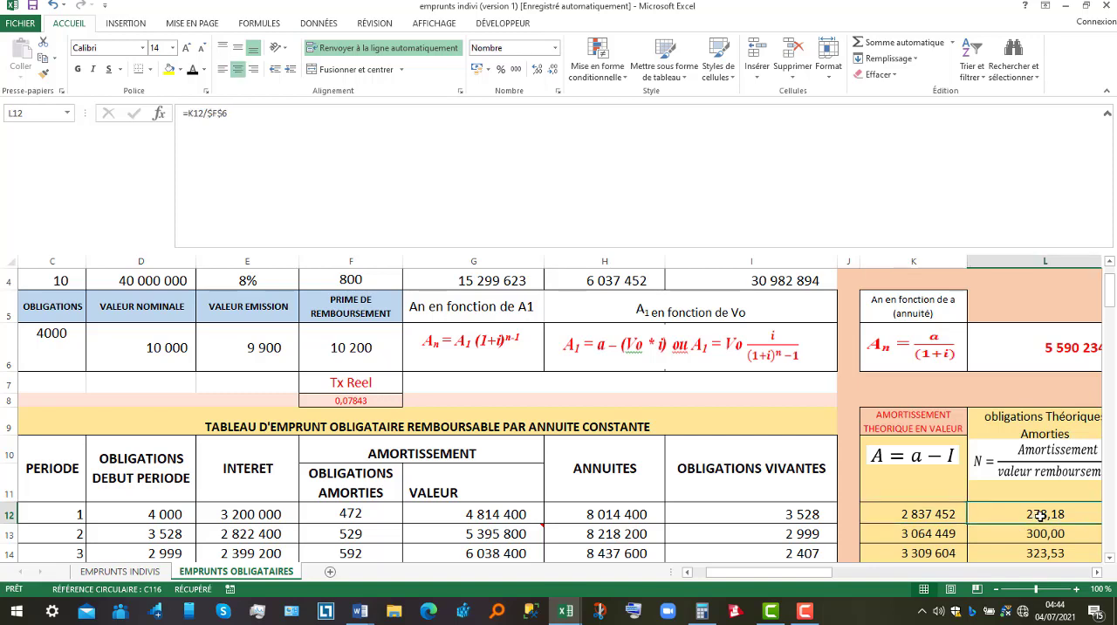
{"action": "left_click", "coordinate": [1097, 572]}
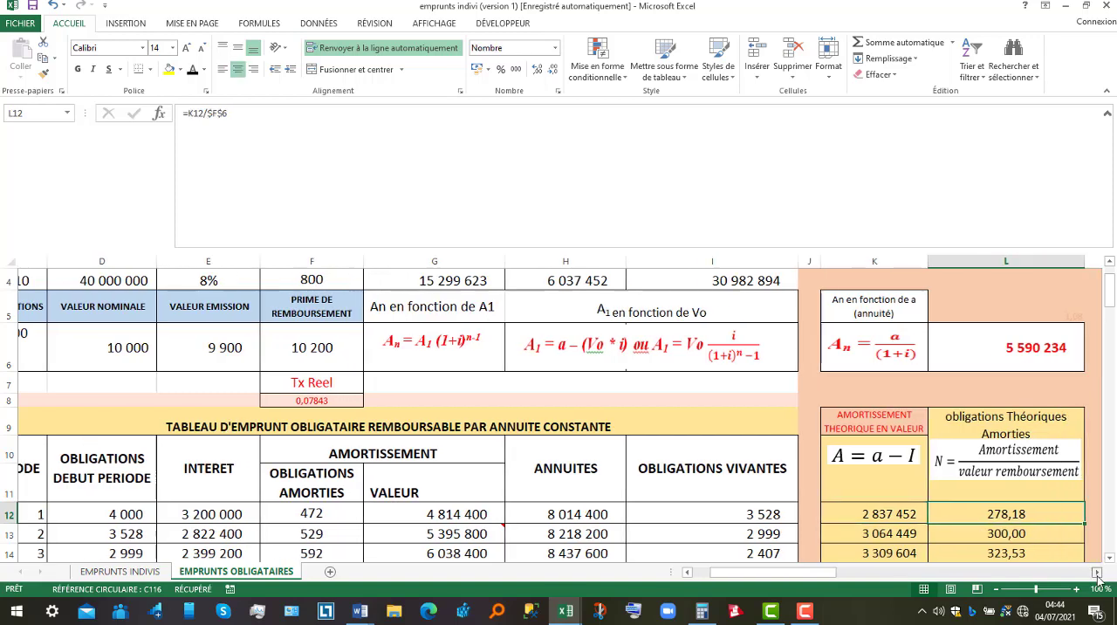
{"action": "double_click", "coordinate": [897, 513]}
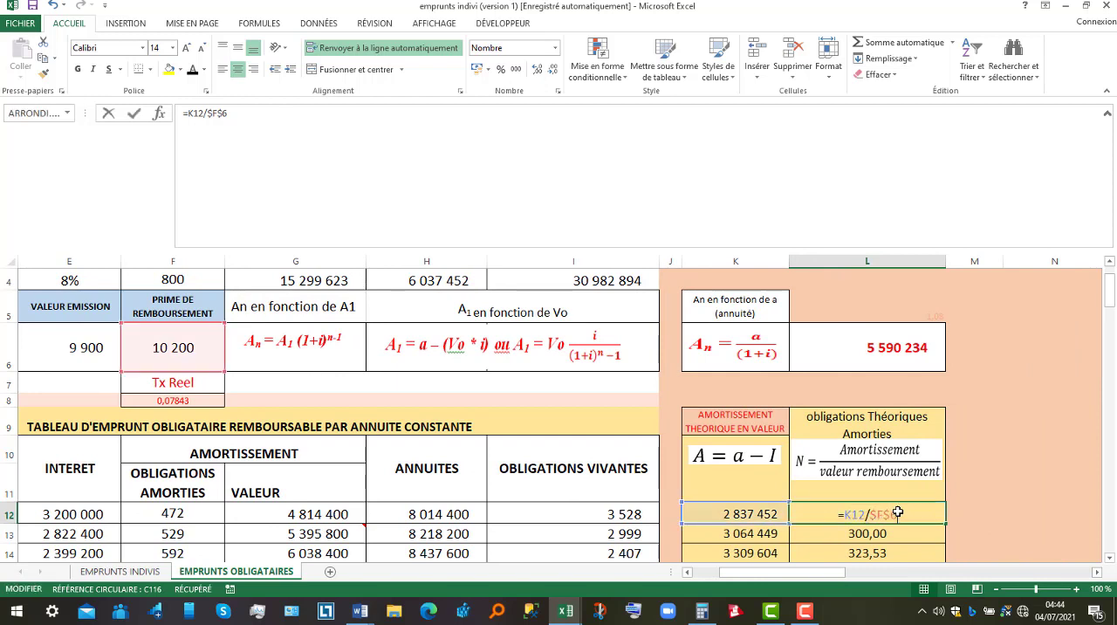
{"action": "key", "text": "ctrl+Return"}
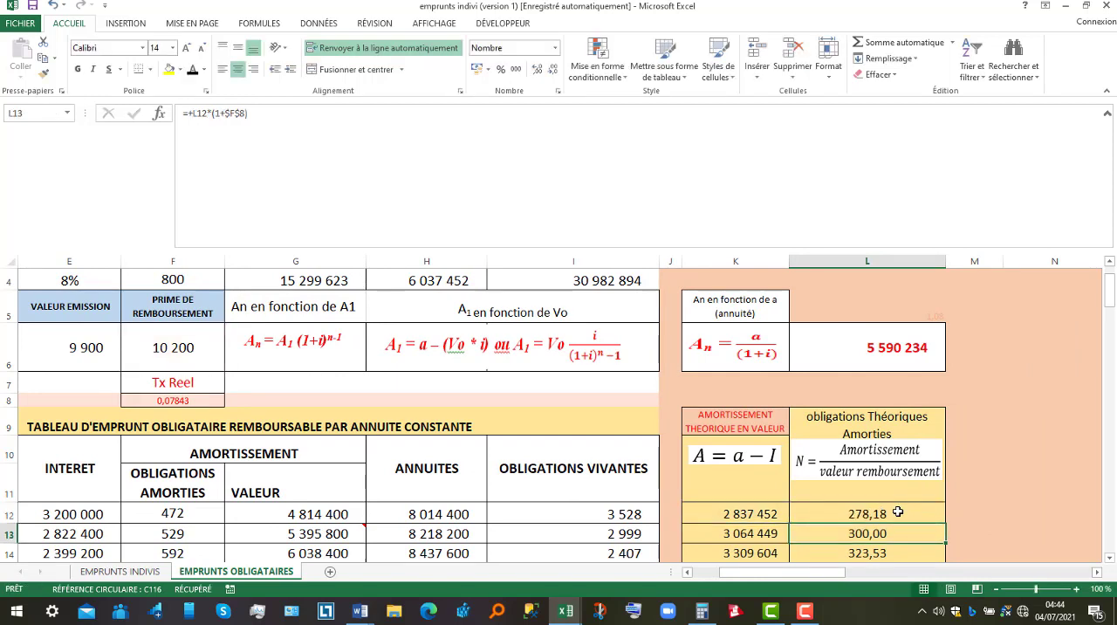
{"action": "double_click", "coordinate": [898, 513]}
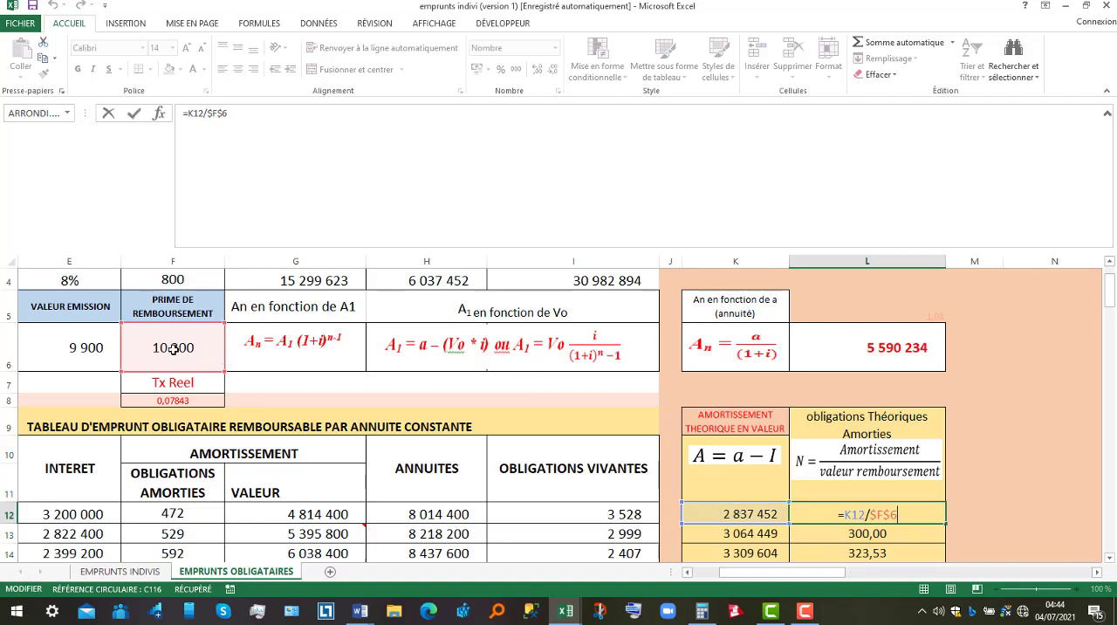
{"action": "key", "text": "Return"}
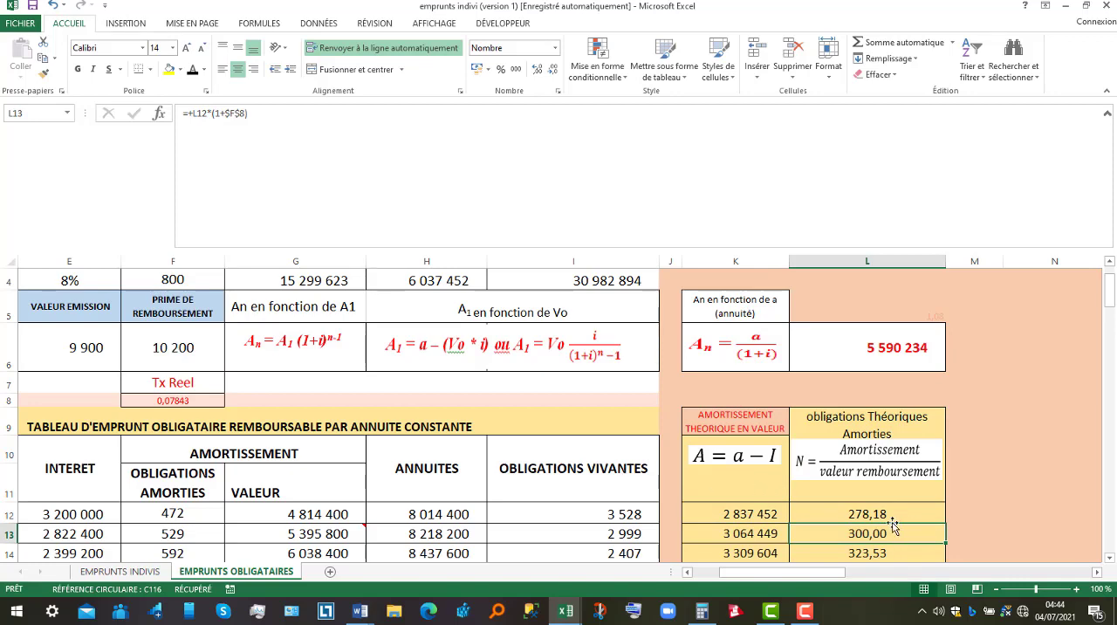
Clear the redeemed bonds in F12:F21 of the constant annuity table and enter 278 for period 1.
{"action": "left_click", "coordinate": [1111, 559]}
{"action": "left_click", "coordinate": [1111, 559]}
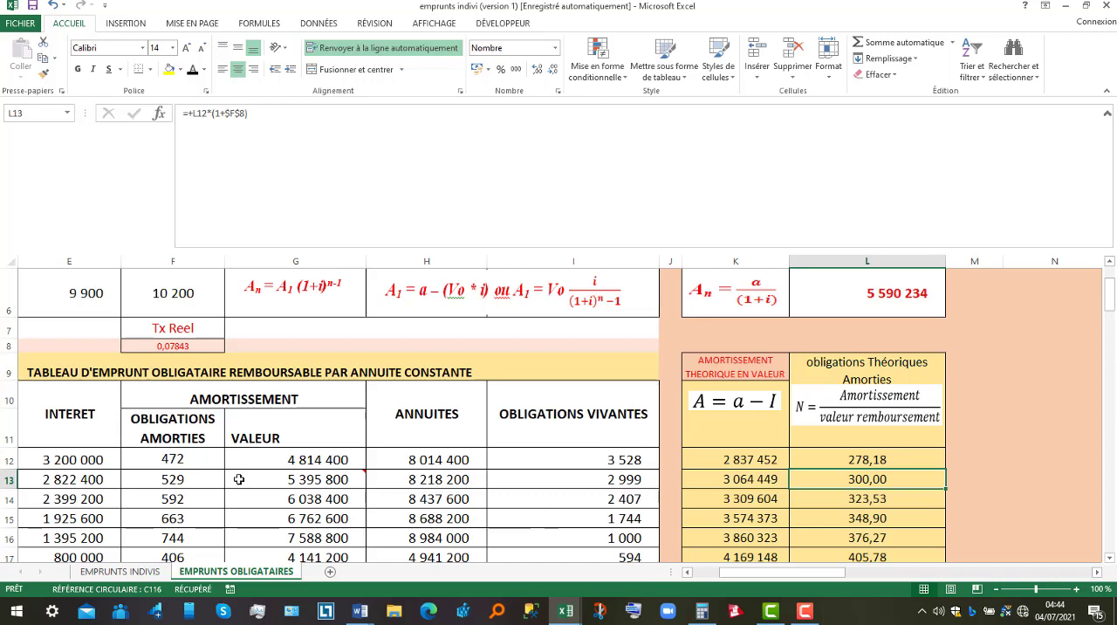
{"action": "left_click_drag", "start_coordinate": [170, 455], "coordinate": [177, 556]}
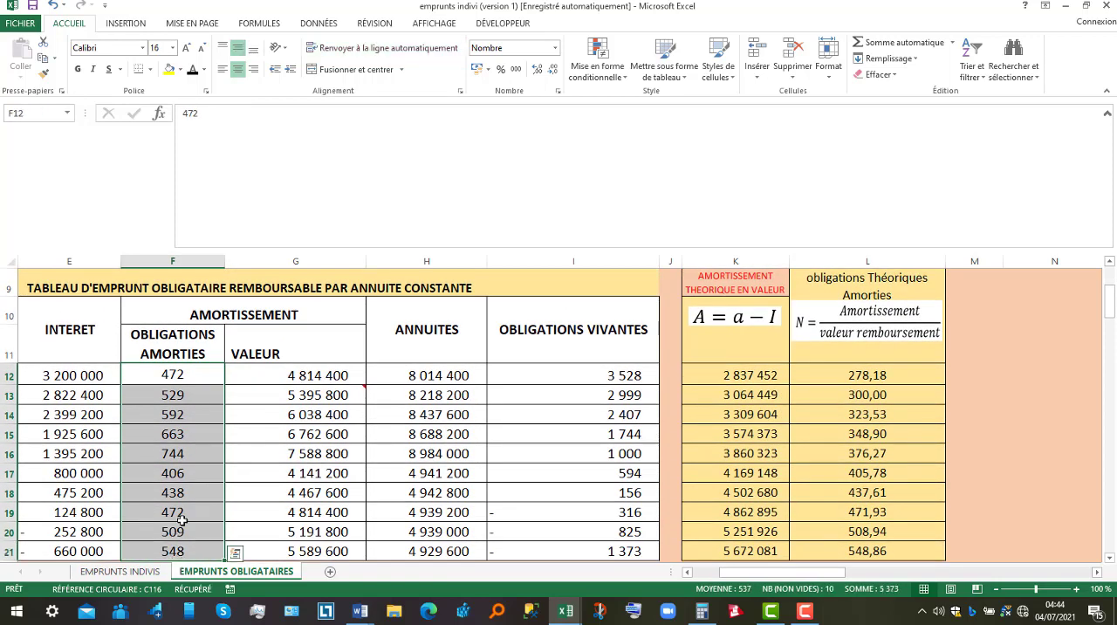
{"action": "right_click", "coordinate": [179, 522]}
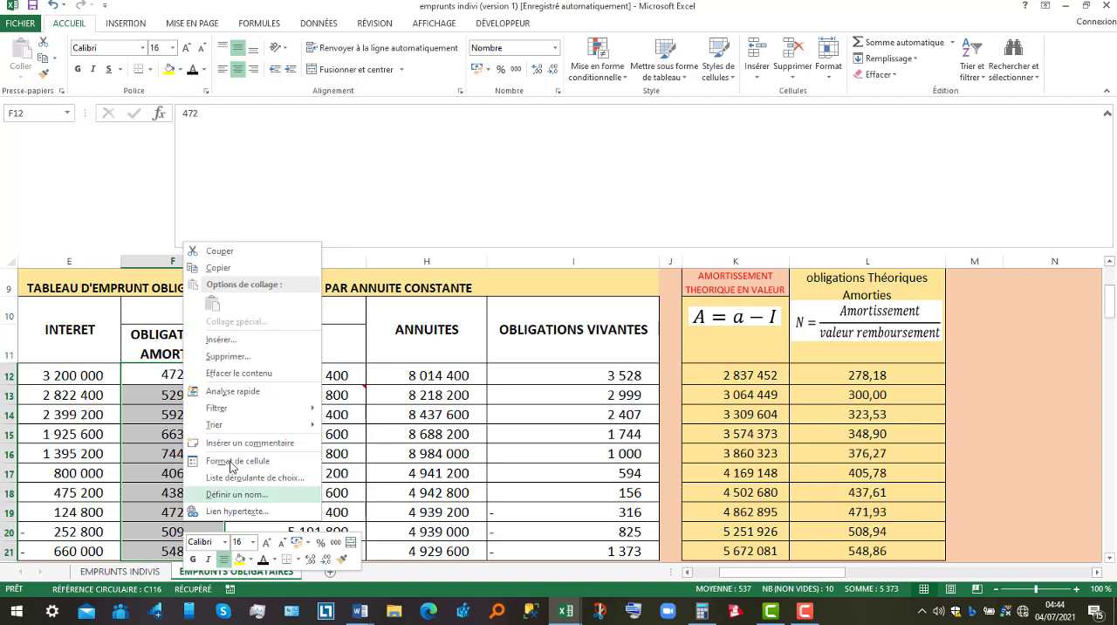
{"action": "left_click", "coordinate": [236, 372]}
{"action": "left_click", "coordinate": [174, 374]}
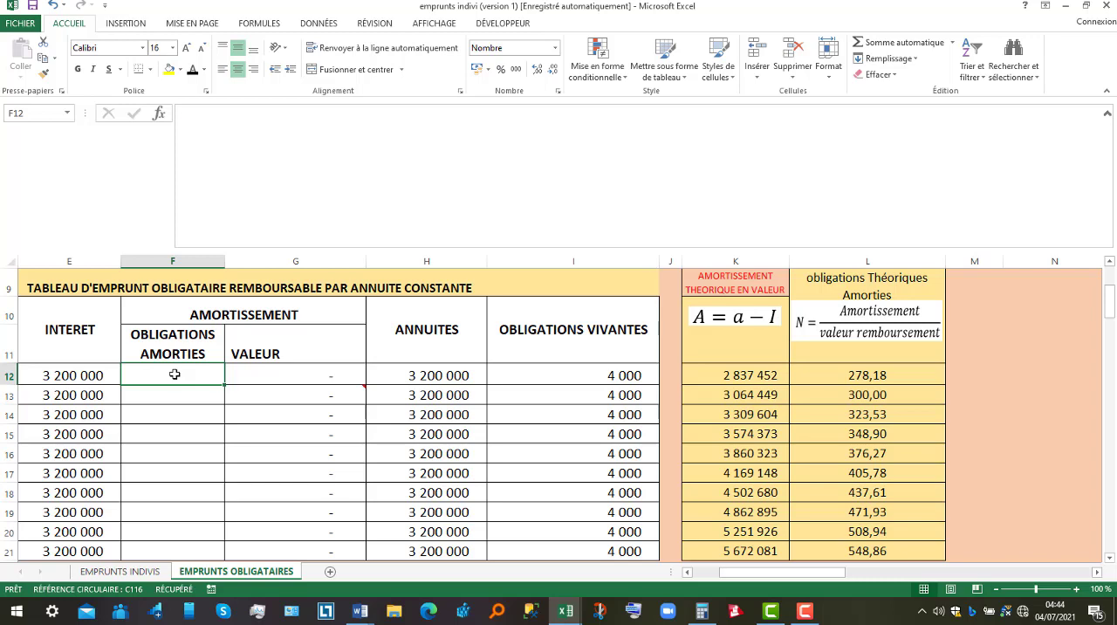
{"action": "type", "text": "278"}
{"action": "key", "text": "Return"}
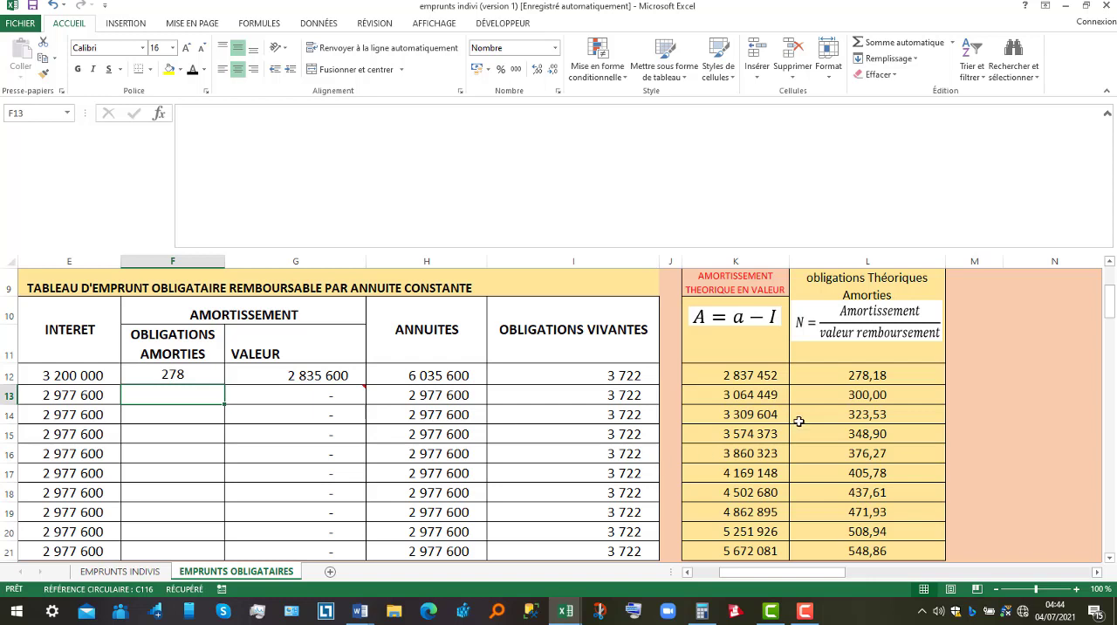
Inspect the formula of the period 2 theoretical redeemed bonds in L13 and the real rate formula in F8 it relies on.
{"action": "left_click", "coordinate": [878, 374]}
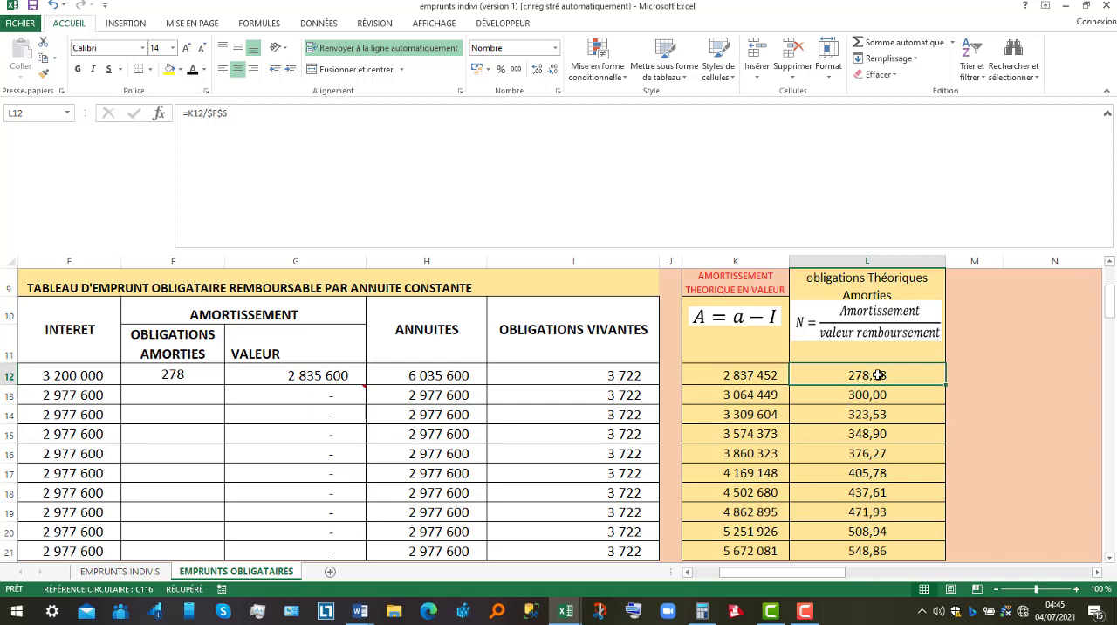
{"action": "left_click", "coordinate": [873, 391]}
{"action": "left_click", "coordinate": [872, 418]}
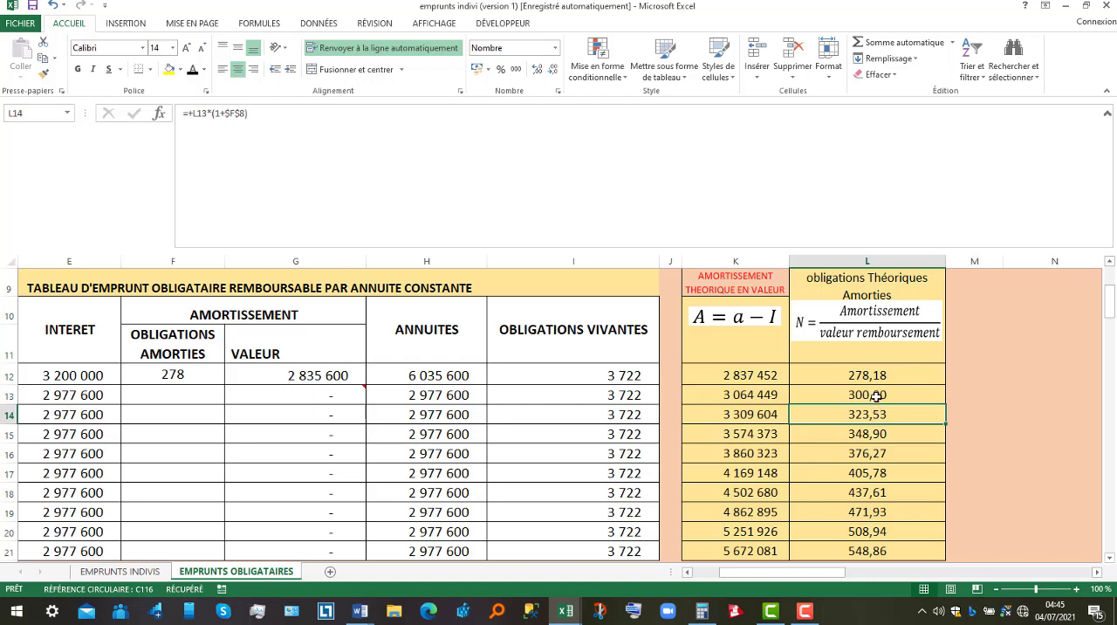
{"action": "double_click", "coordinate": [875, 396]}
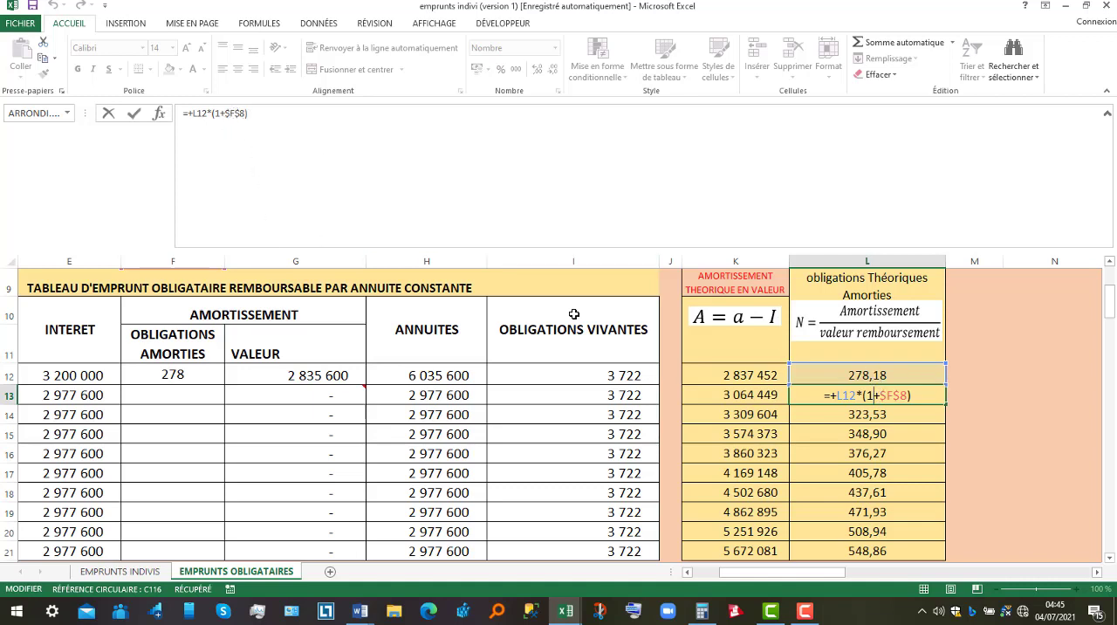
{"action": "key", "text": "Return"}
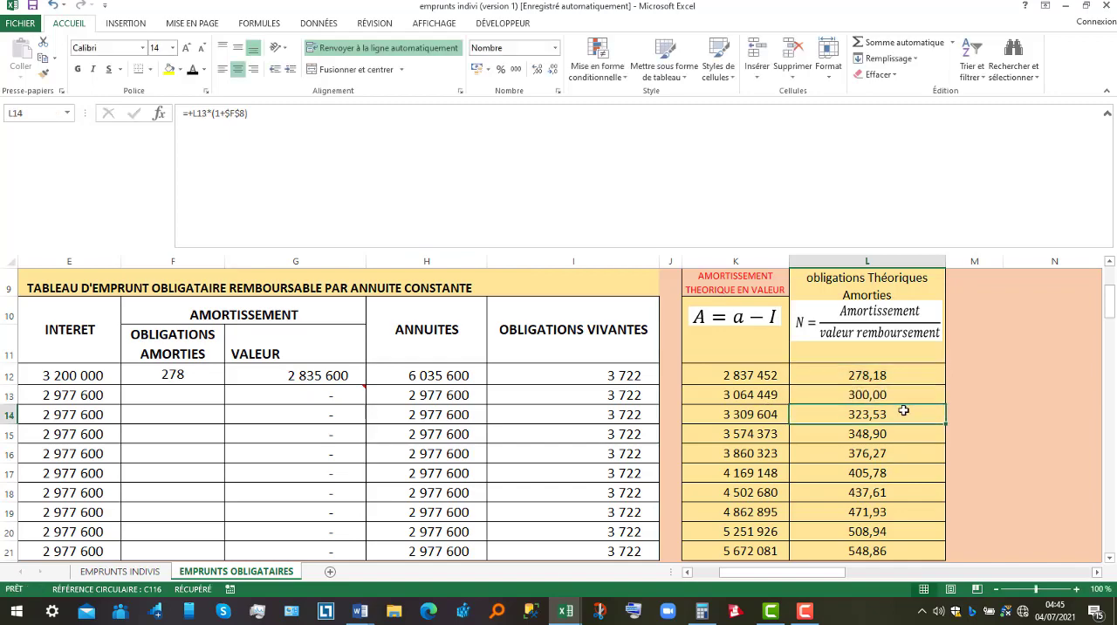
{"action": "left_click", "coordinate": [1109, 262]}
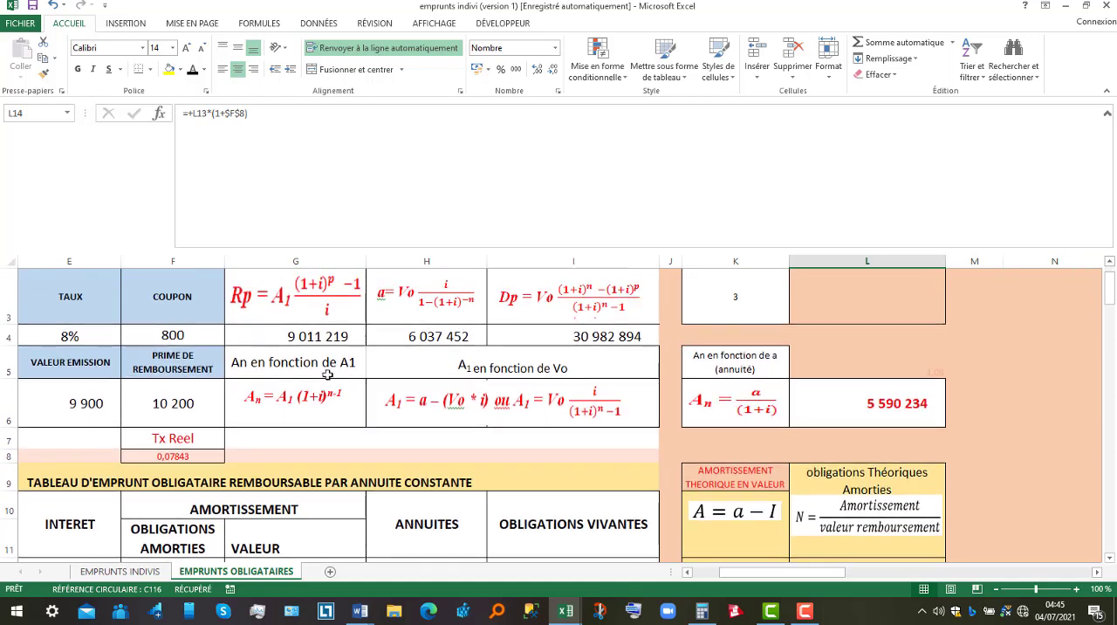
{"action": "double_click", "coordinate": [166, 455]}
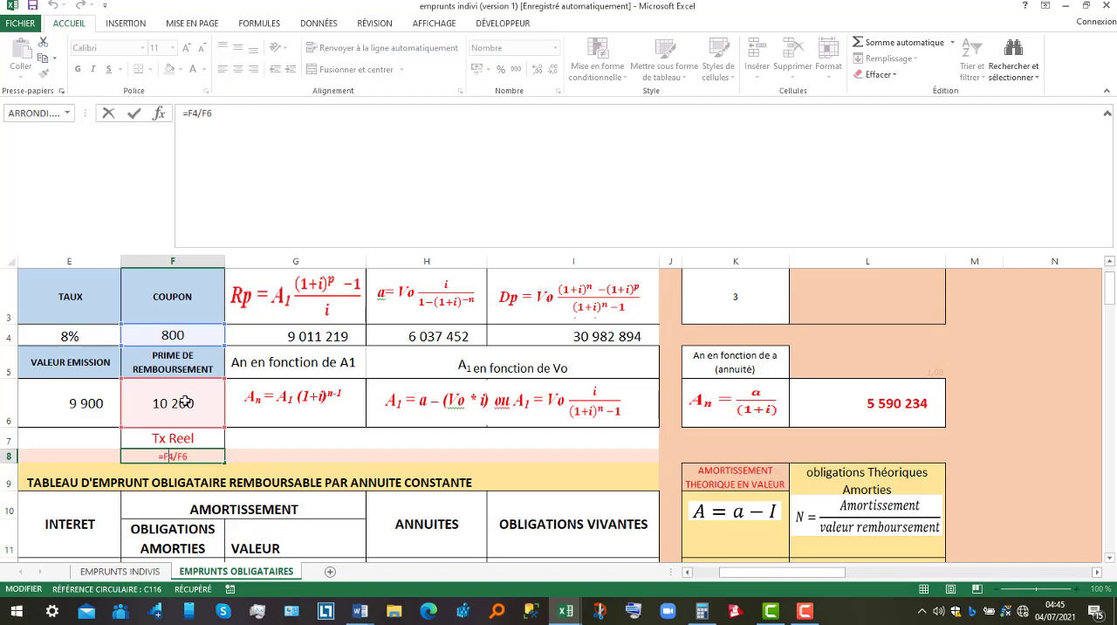
{"action": "key", "text": "Return"}
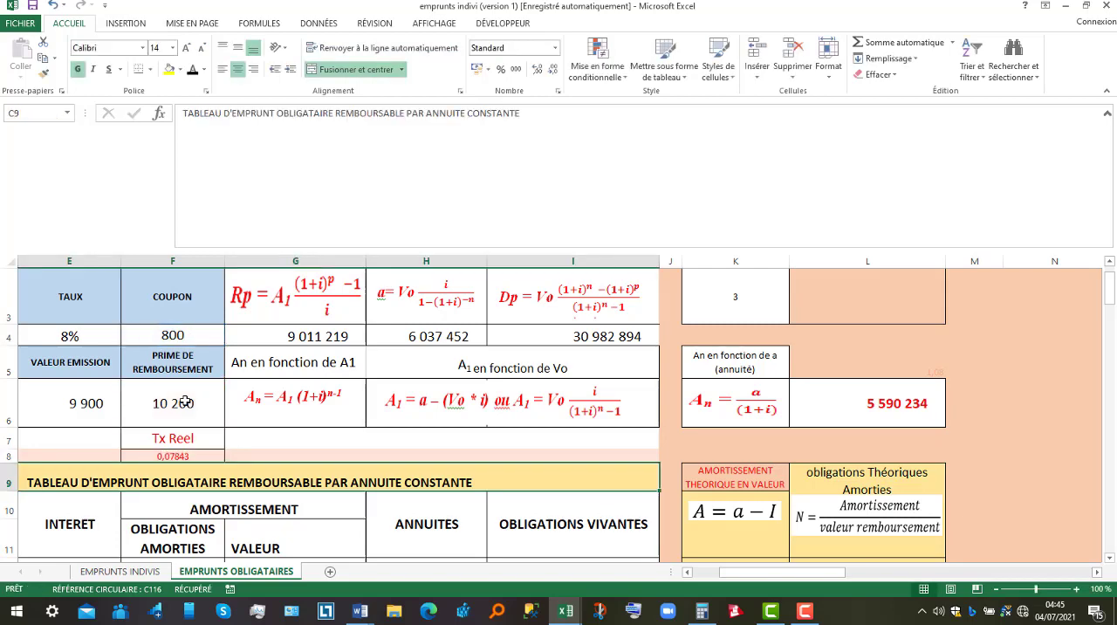
Enter 300 and 324 as the redeemed bonds for periods 2 and 3 of the constant annuity table.
{"action": "left_click", "coordinate": [1109, 558]}
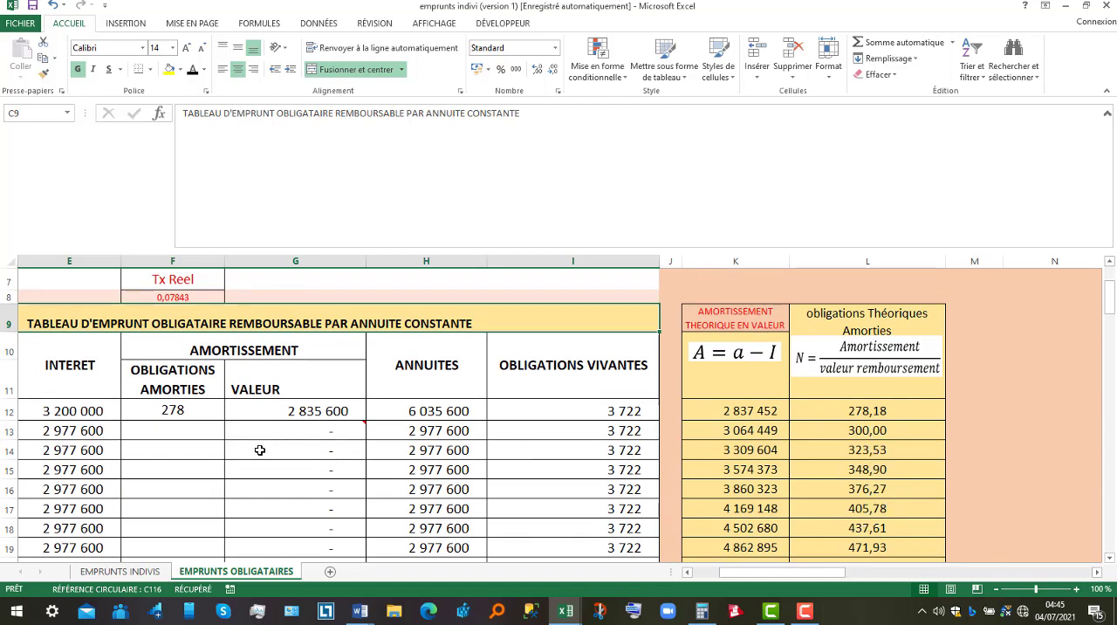
{"action": "left_click", "coordinate": [162, 428]}
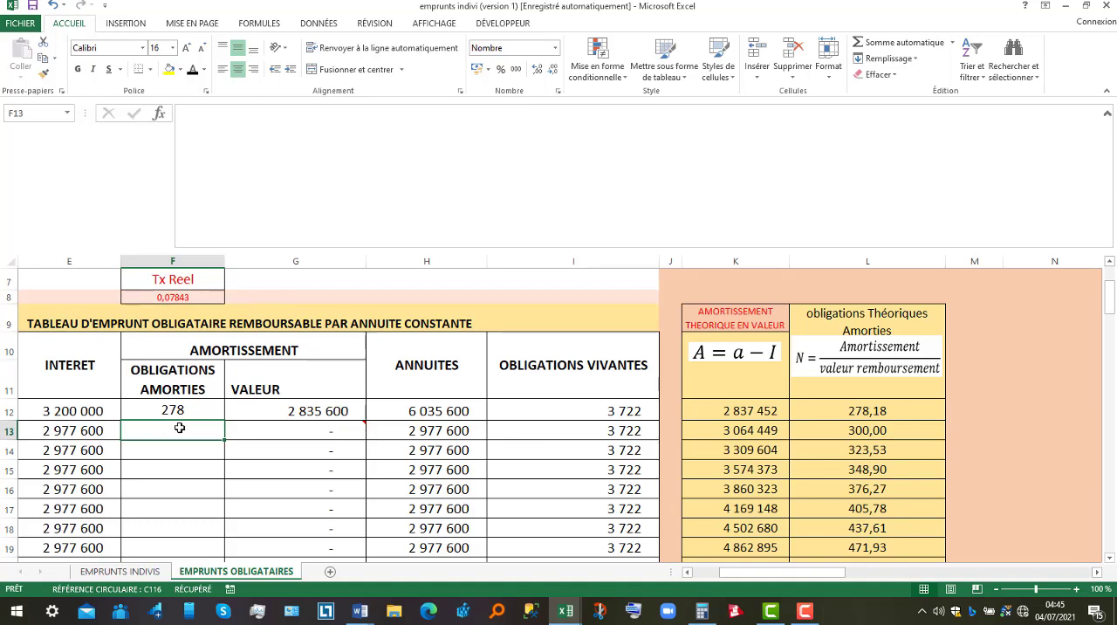
{"action": "type", "text": "300"}
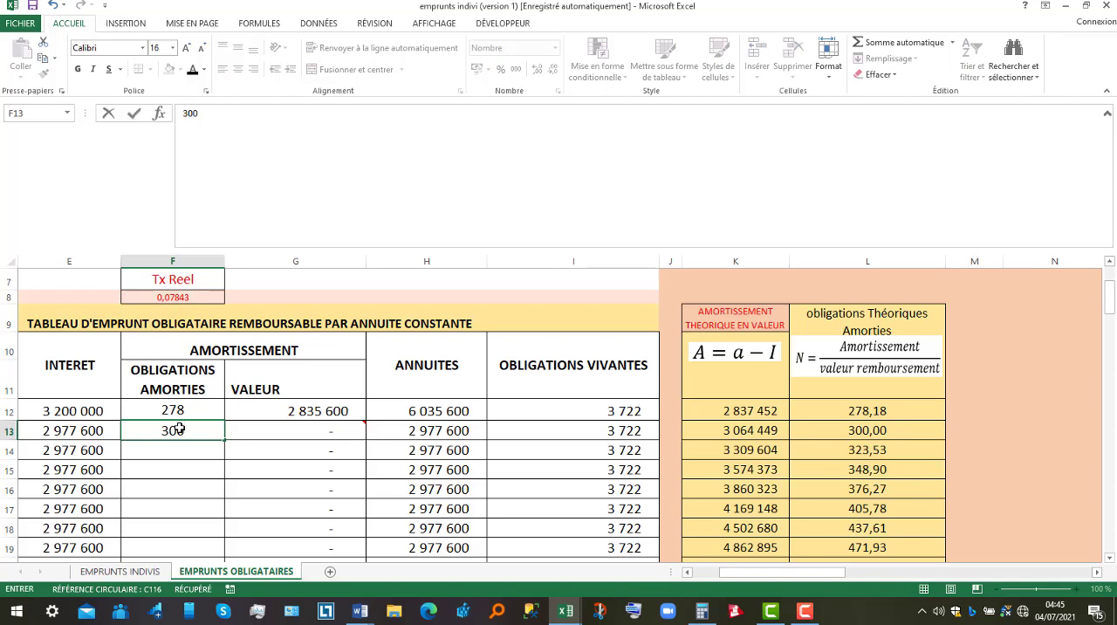
{"action": "key", "text": "Return"}
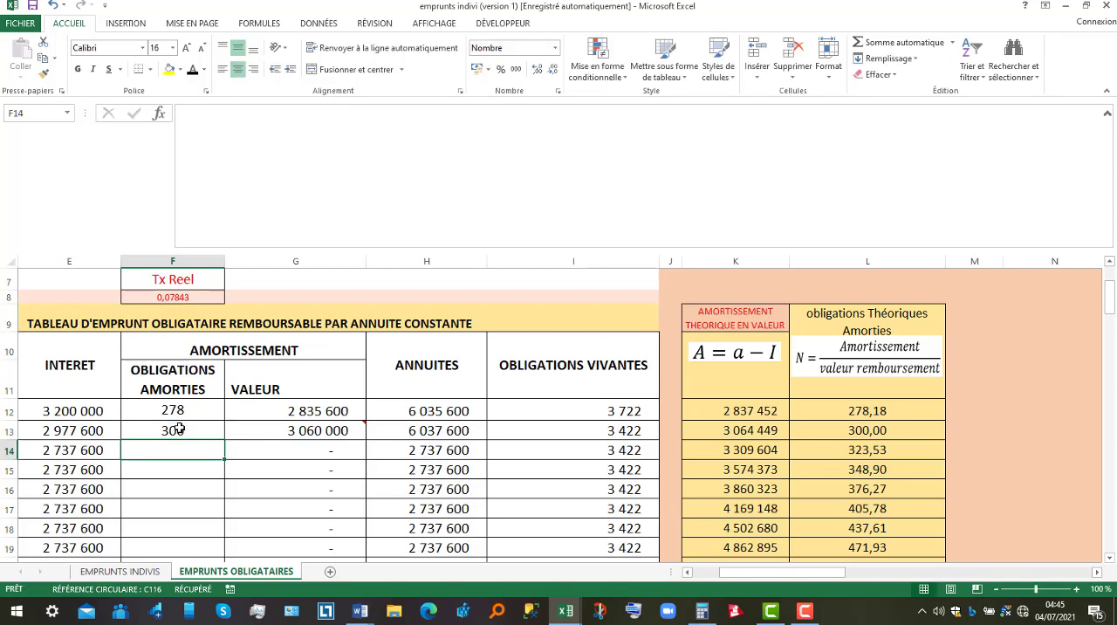
{"action": "left_click", "coordinate": [901, 449]}
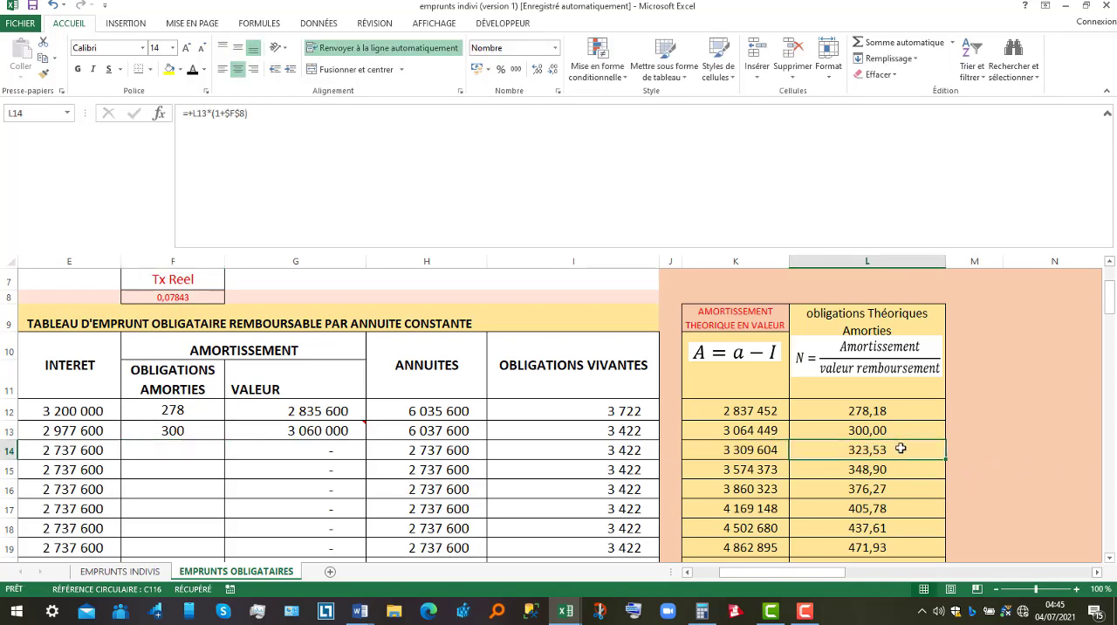
{"action": "left_click", "coordinate": [182, 448]}
{"action": "type", "text": "324"}
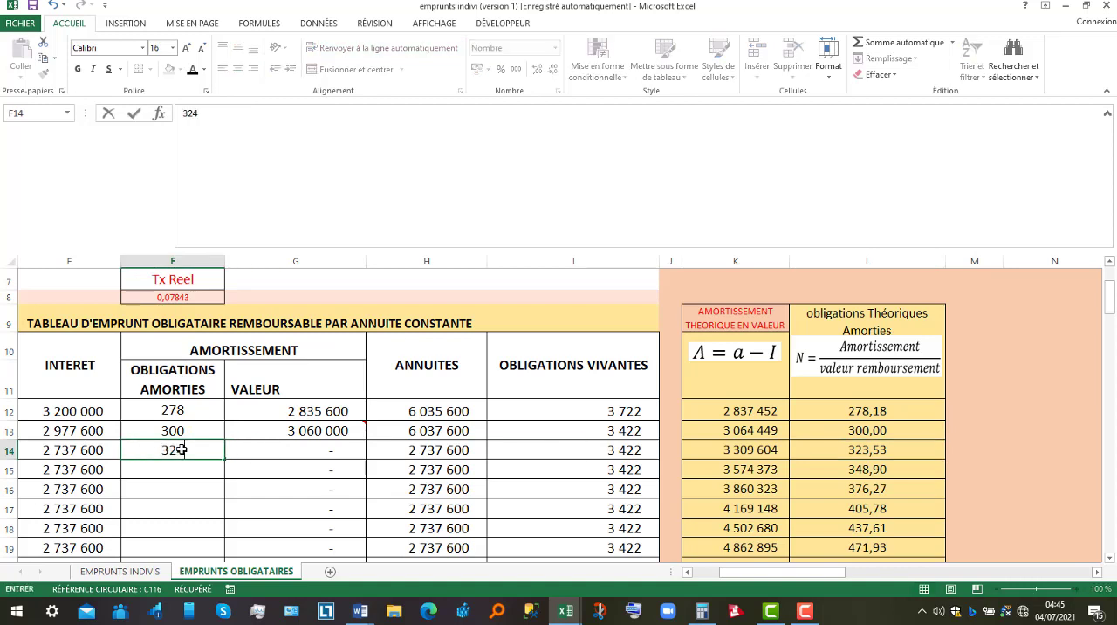
{"action": "key", "text": "Return"}
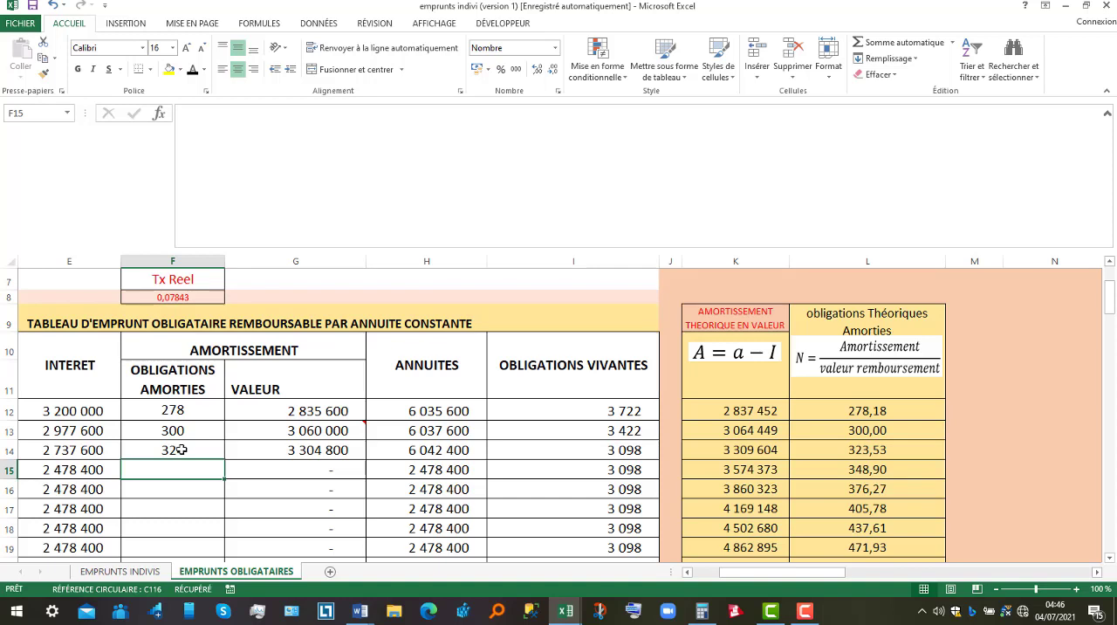
Enter 349, 376, 406 and 438 as the redeemed bonds for periods 4 to 7, following the rounded theoretical values.
{"action": "type", "text": "349"}
{"action": "key", "text": "Return"}
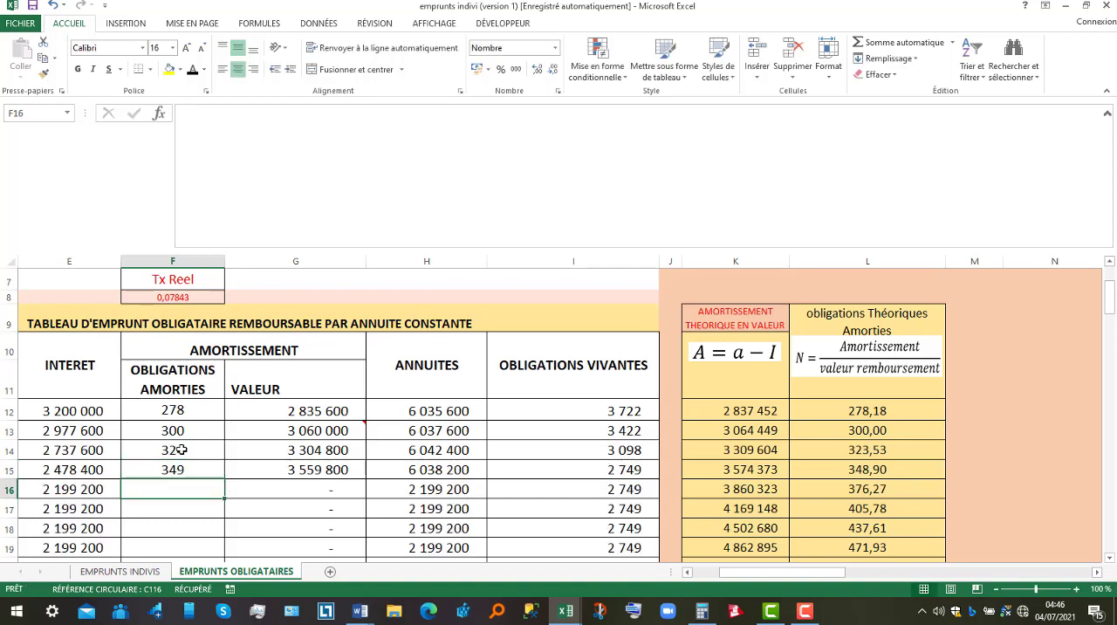
{"action": "type", "text": "37"}
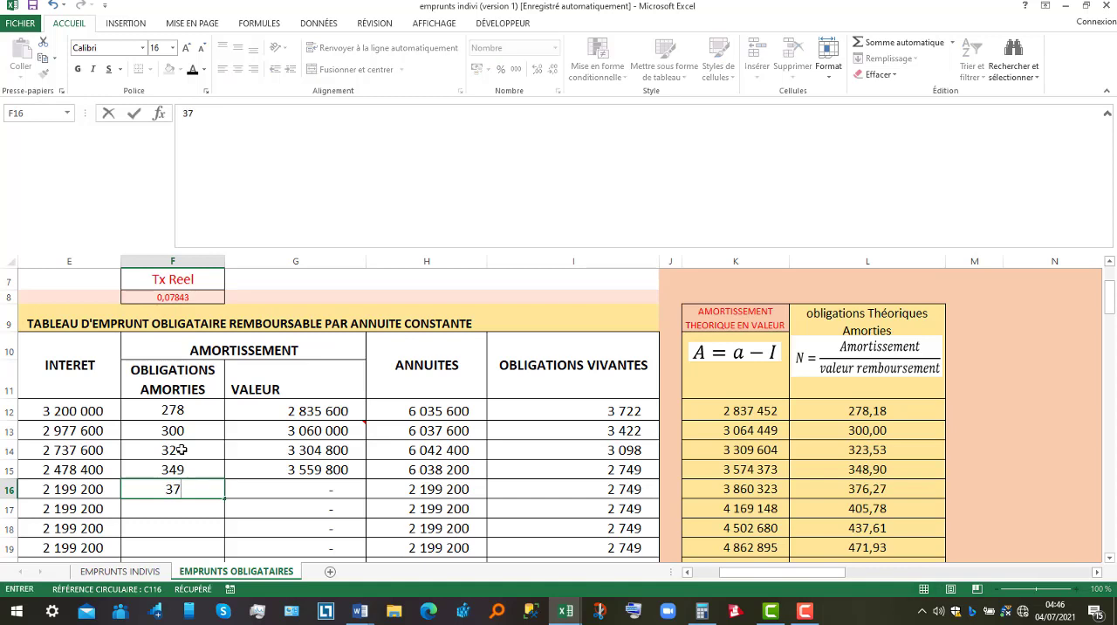
{"action": "type", "text": "6"}
{"action": "key", "text": "Return"}
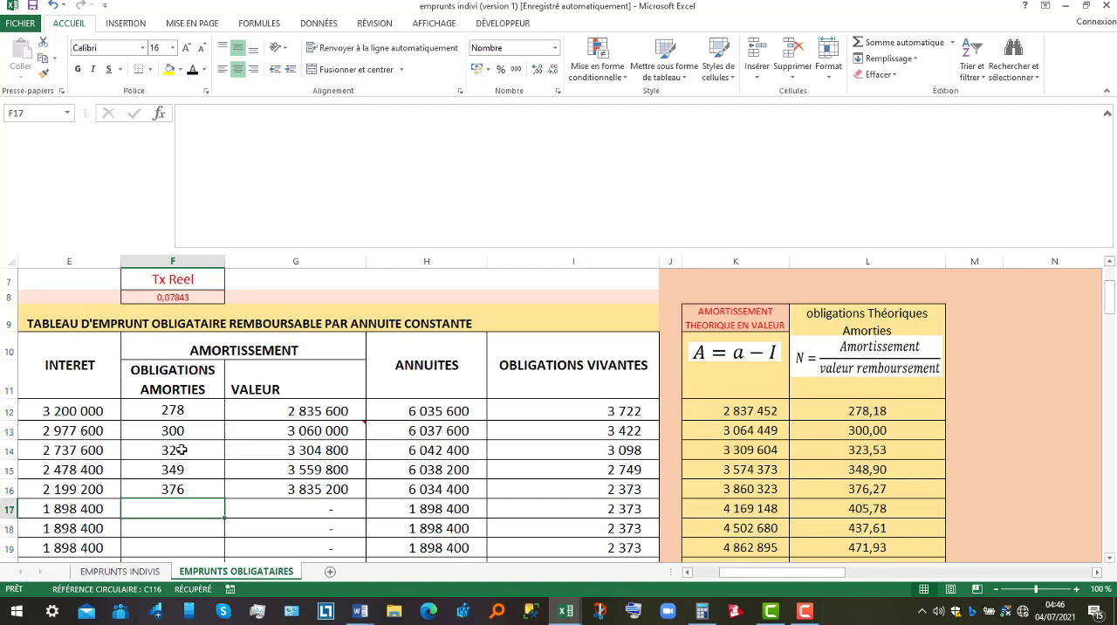
{"action": "type", "text": "406"}
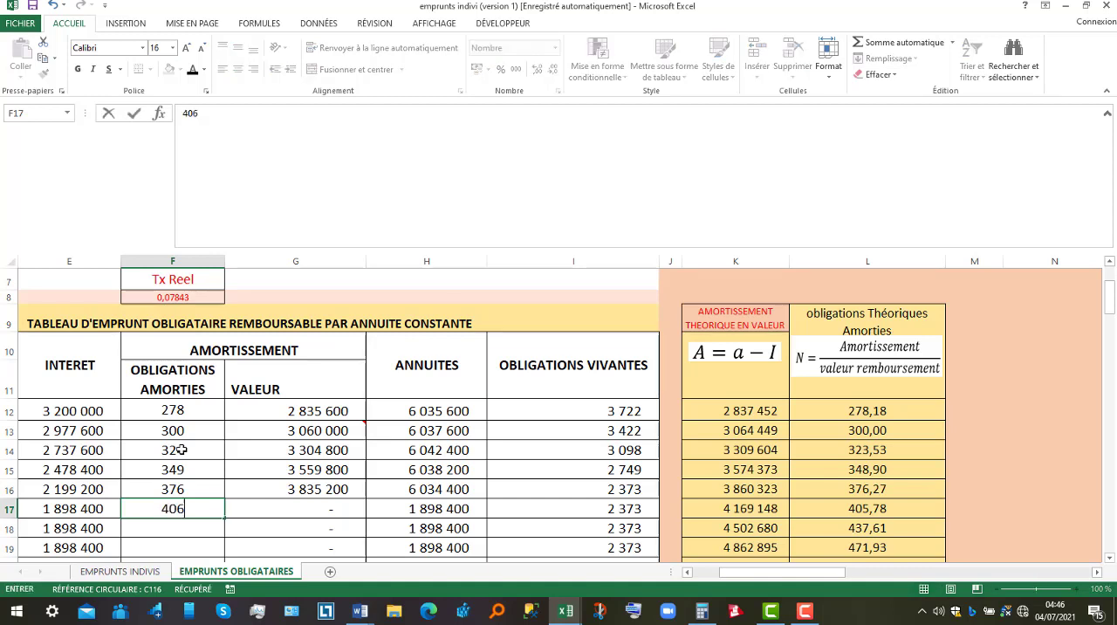
{"action": "key", "text": "Return"}
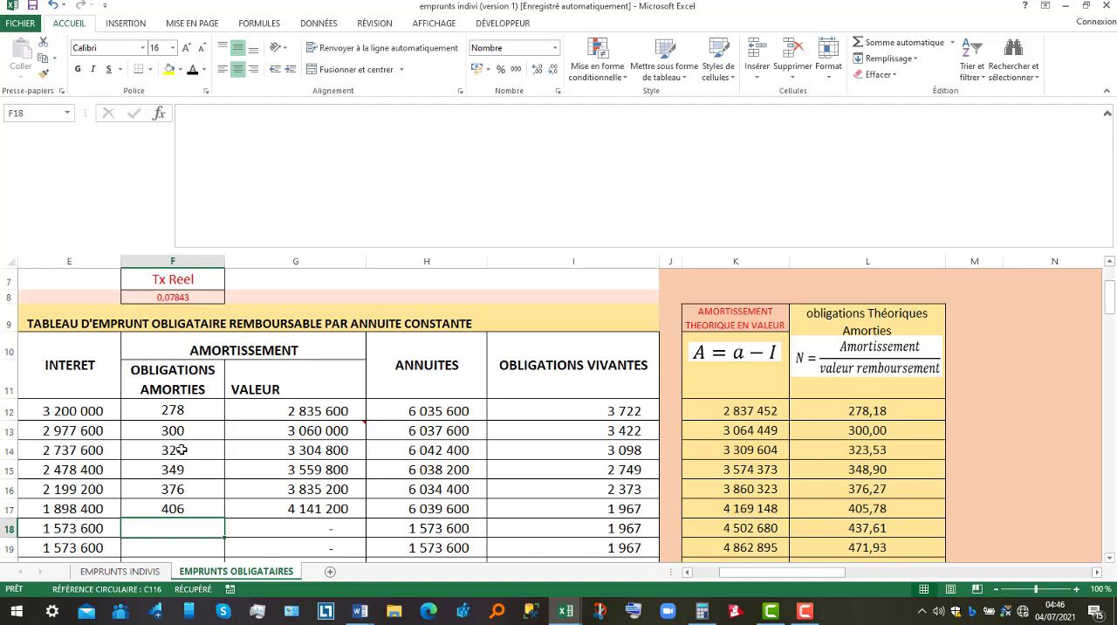
{"action": "type", "text": "438"}
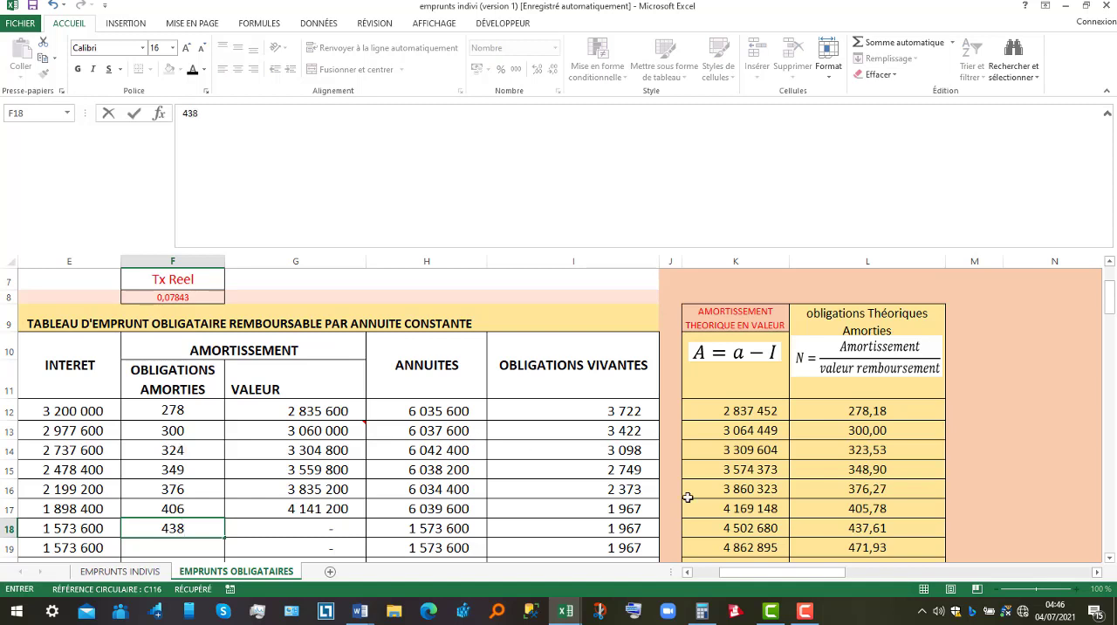
{"action": "left_click", "coordinate": [825, 528]}
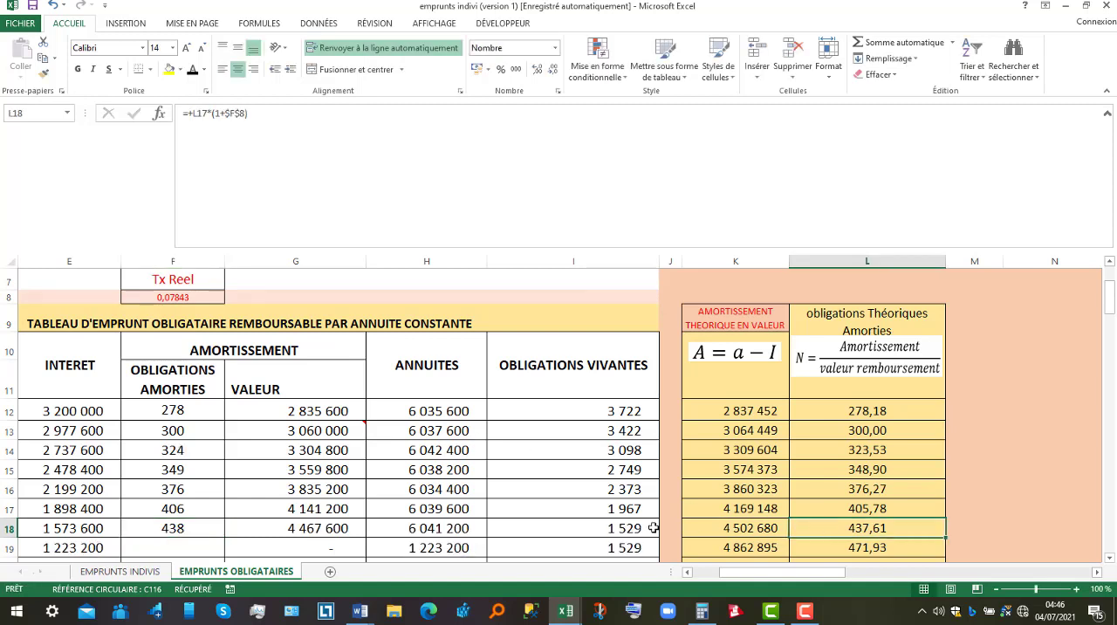
{"action": "left_click", "coordinate": [189, 552]}
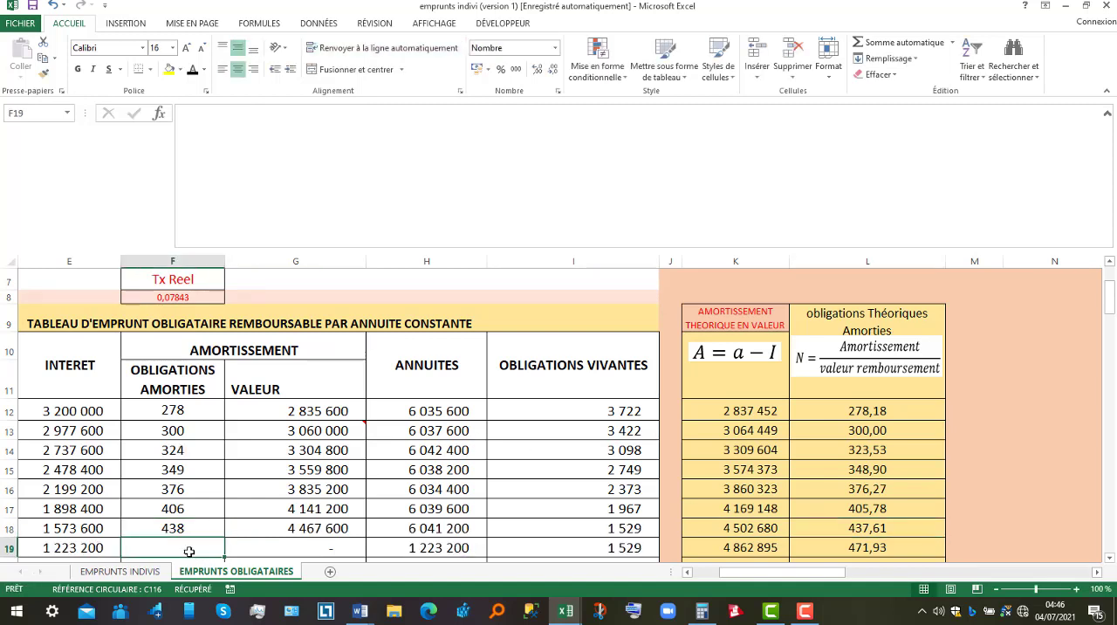
Enter 472, 509 and 548 as the redeemed bonds for periods 8 to 10 of the constant annuity table.
{"action": "left_click", "coordinate": [1111, 559]}
{"action": "left_click", "coordinate": [1110, 558]}
{"action": "left_click", "coordinate": [1111, 558]}
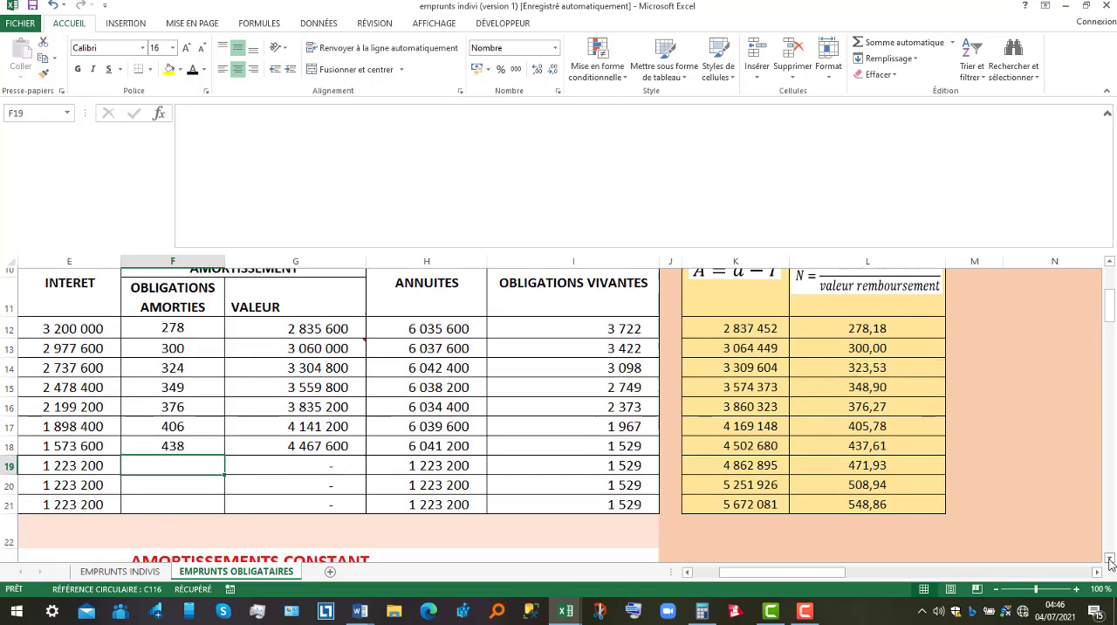
{"action": "left_click", "coordinate": [1110, 559]}
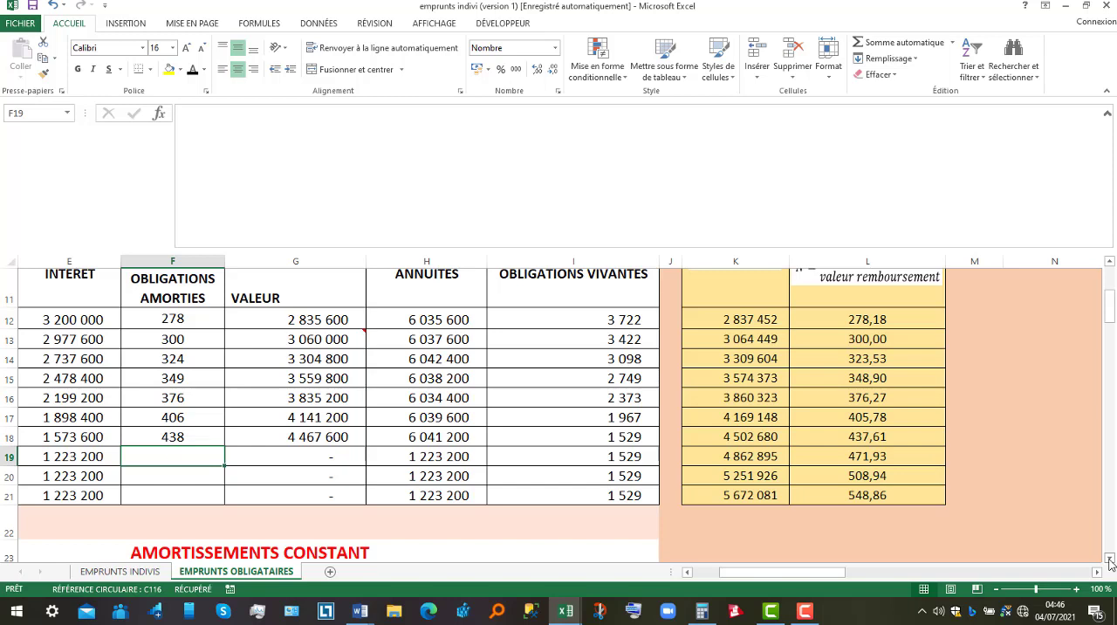
{"action": "type", "text": "472"}
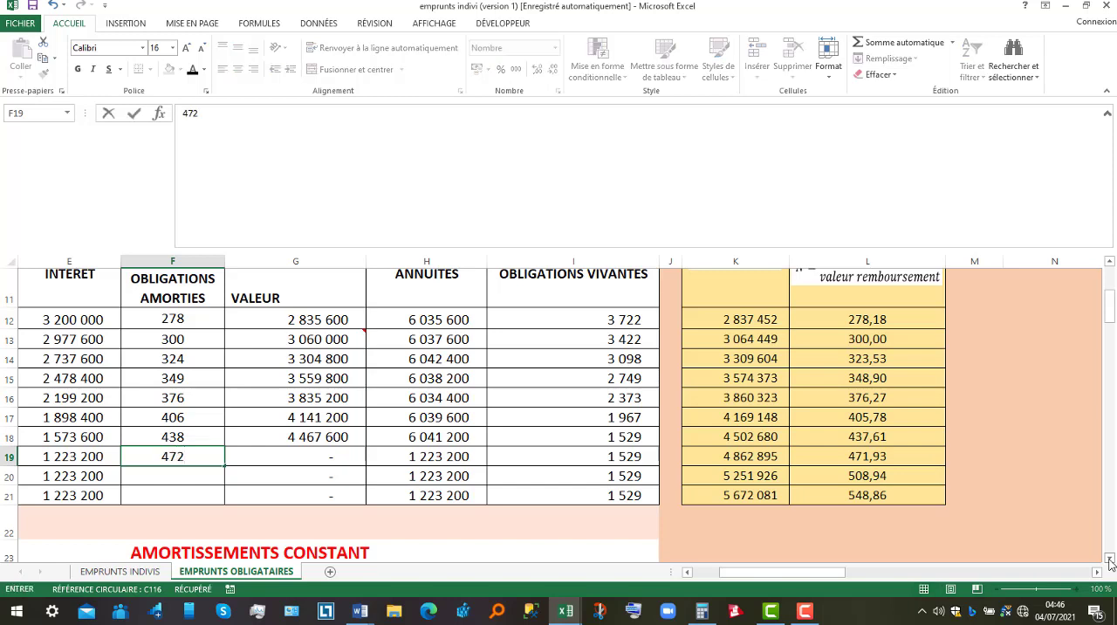
{"action": "key", "text": "Return"}
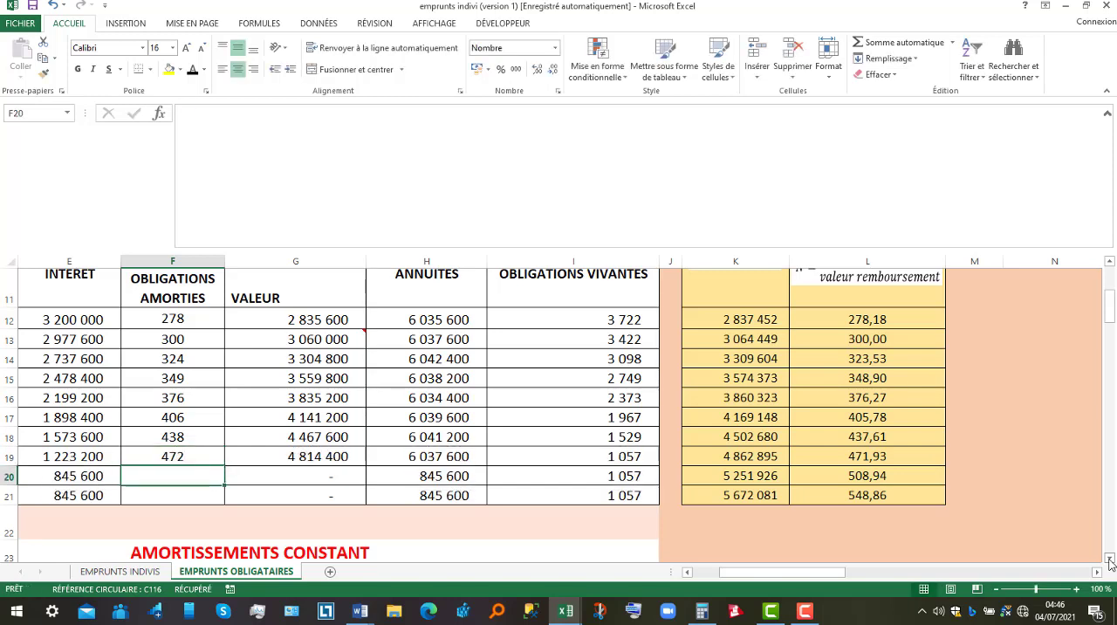
{"action": "type", "text": "509"}
{"action": "key", "text": "Return"}
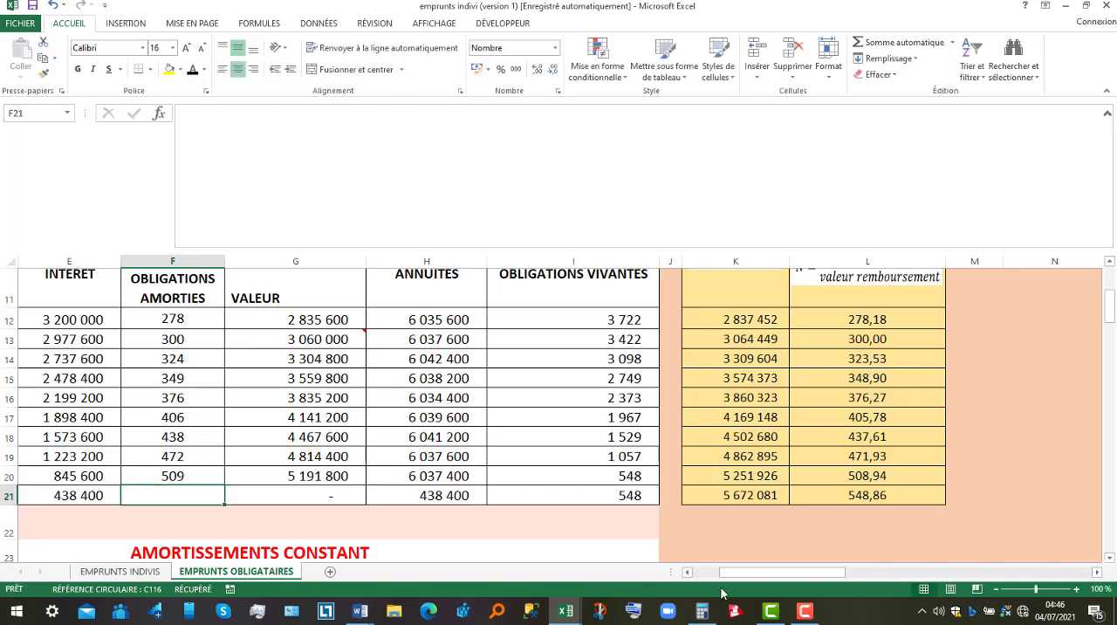
{"action": "type", "text": "54"}
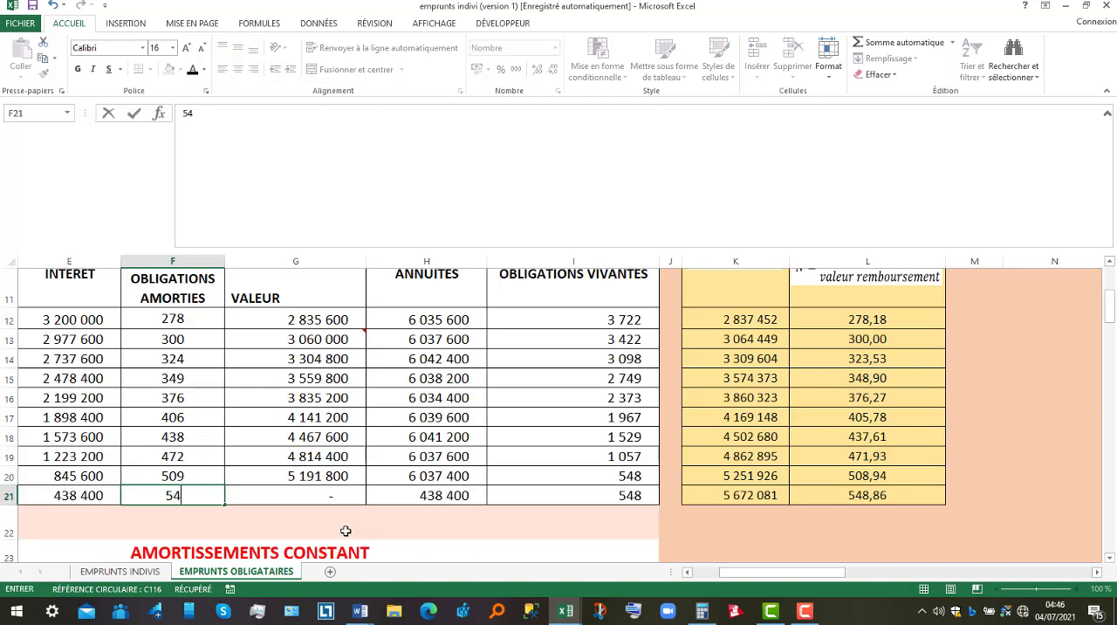
{"action": "type", "text": "8"}
{"action": "key", "text": "Return"}
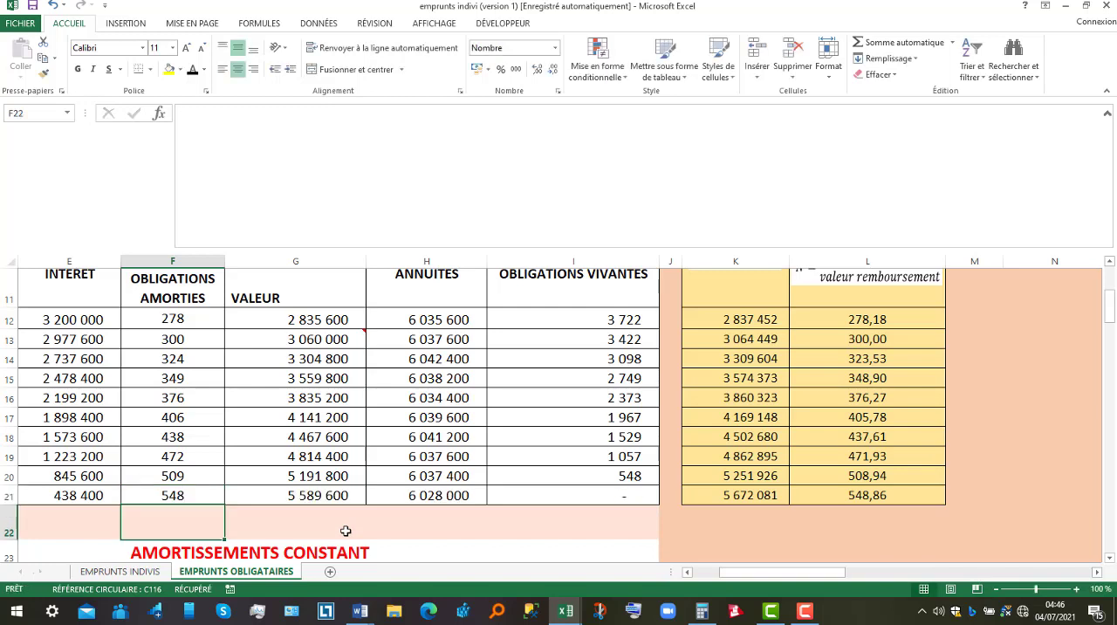
Inspect the outstanding bonds formulas in I21 and I12 and the period 1 annuity formula in H12.
{"action": "left_click", "coordinate": [586, 496]}
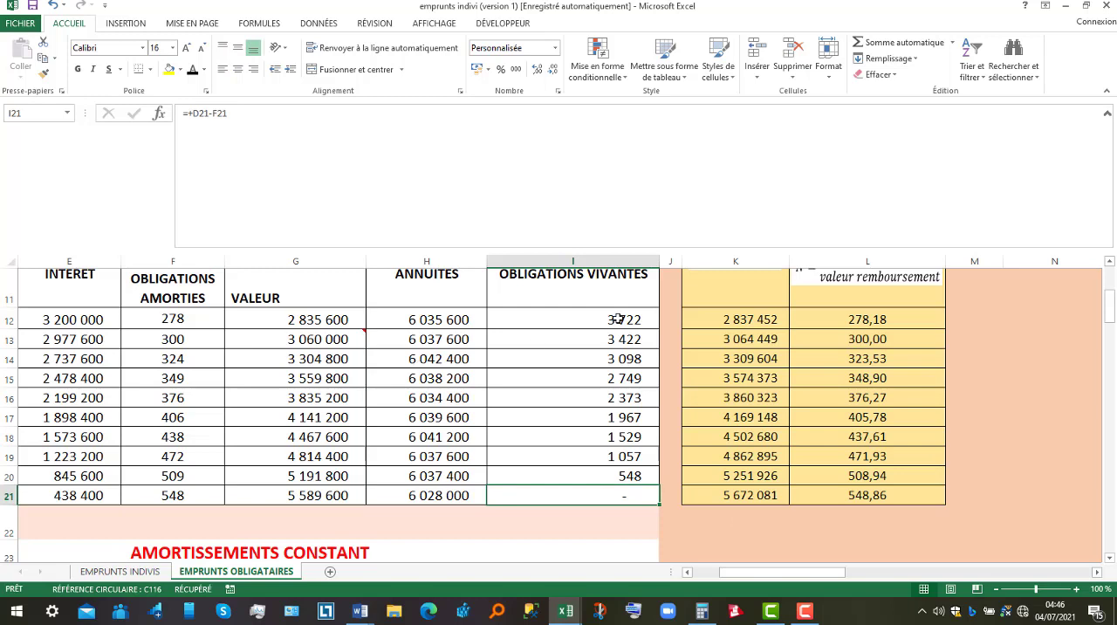
{"action": "left_click", "coordinate": [613, 320]}
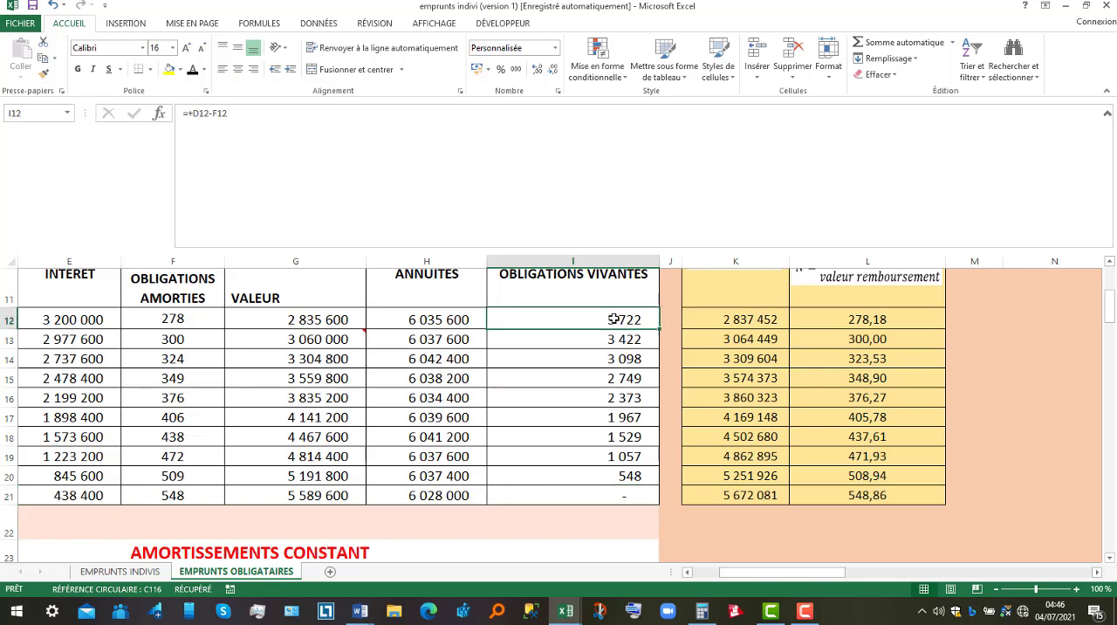
{"action": "double_click", "coordinate": [433, 318]}
{"action": "key", "text": "Return"}
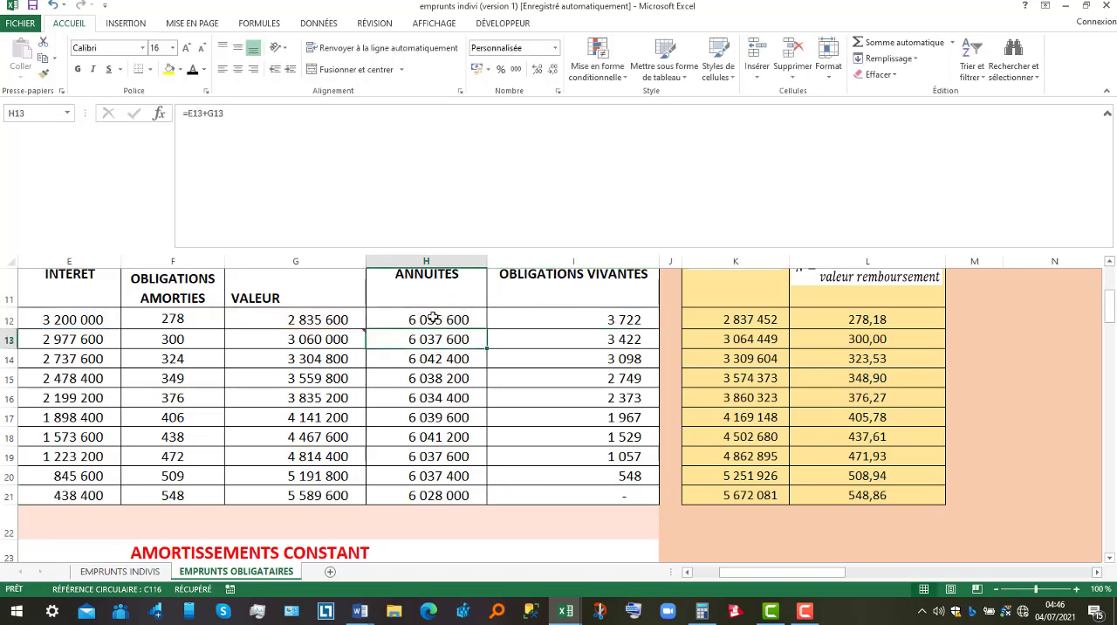
{"action": "double_click", "coordinate": [433, 317]}
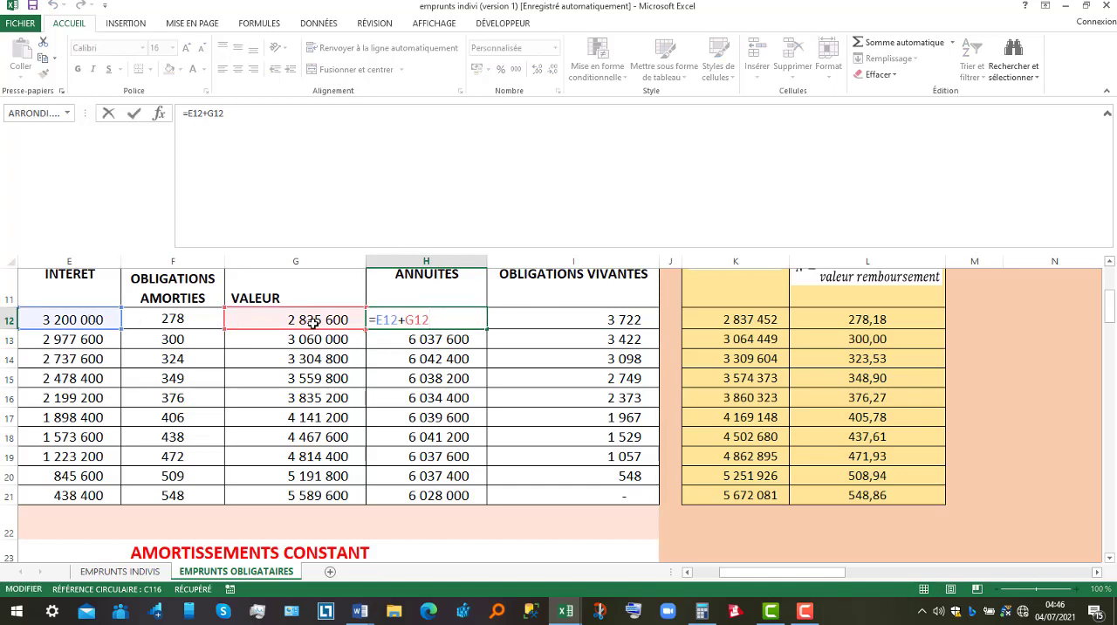
{"action": "key", "text": "Return"}
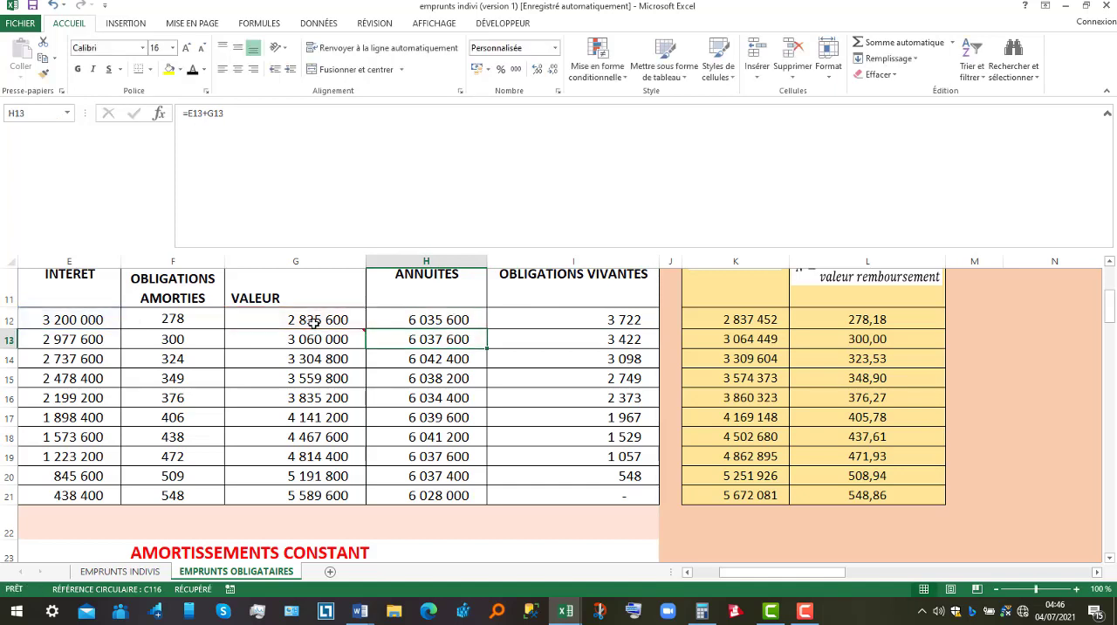
Inspect the period 2 annuity formula in H13 and the interest formula in E13.
{"action": "left_click", "coordinate": [709, 574]}
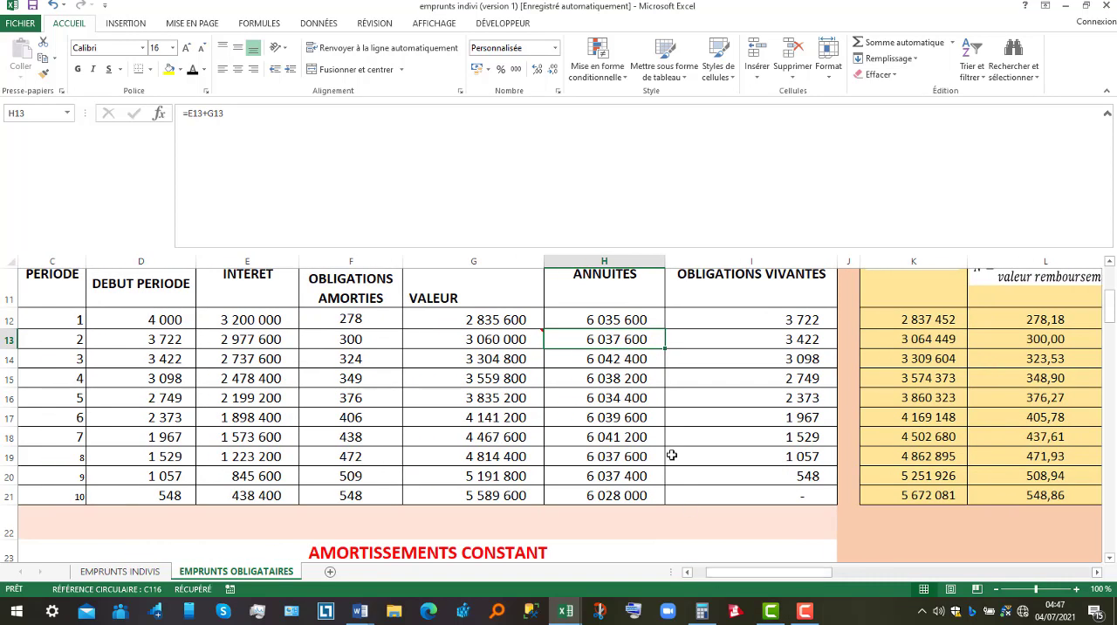
{"action": "double_click", "coordinate": [619, 337]}
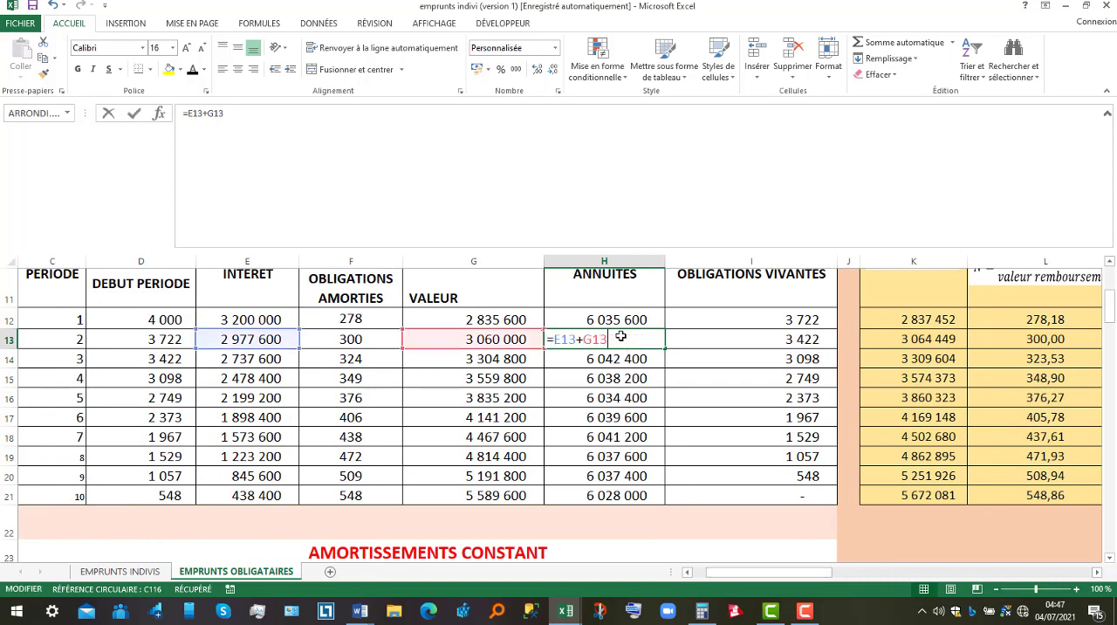
{"action": "key", "text": "Return"}
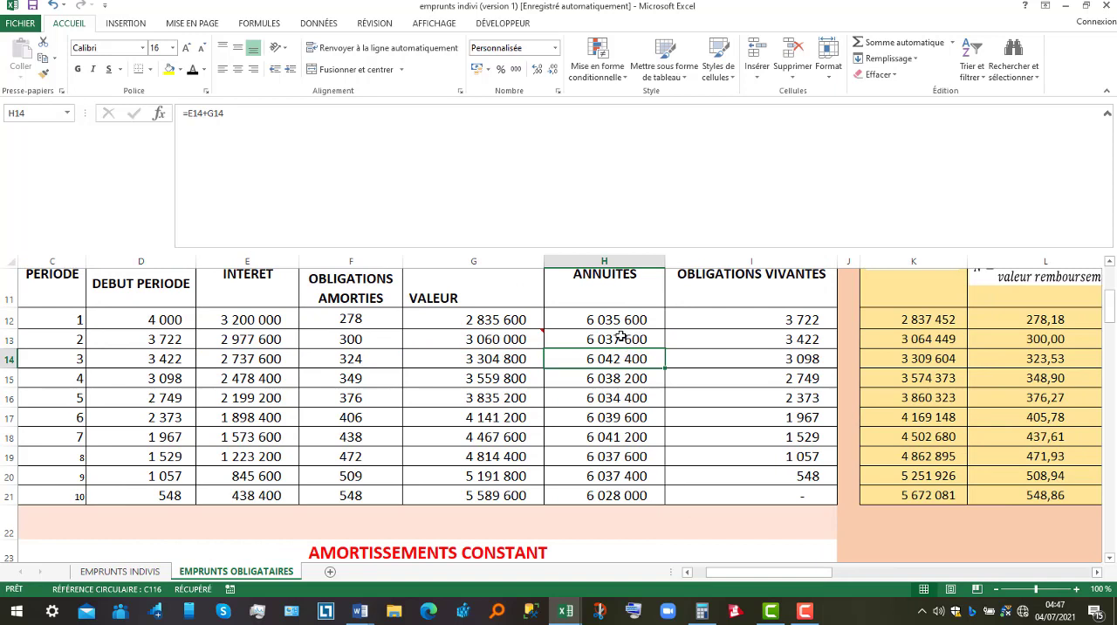
{"action": "double_click", "coordinate": [260, 339]}
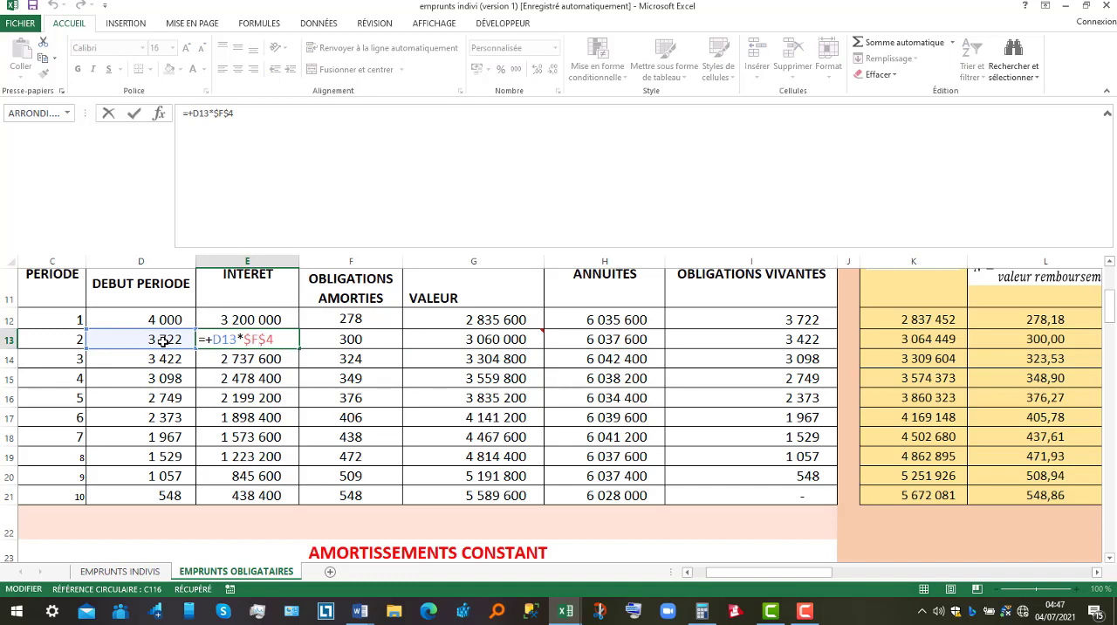
{"action": "key", "text": "Return"}
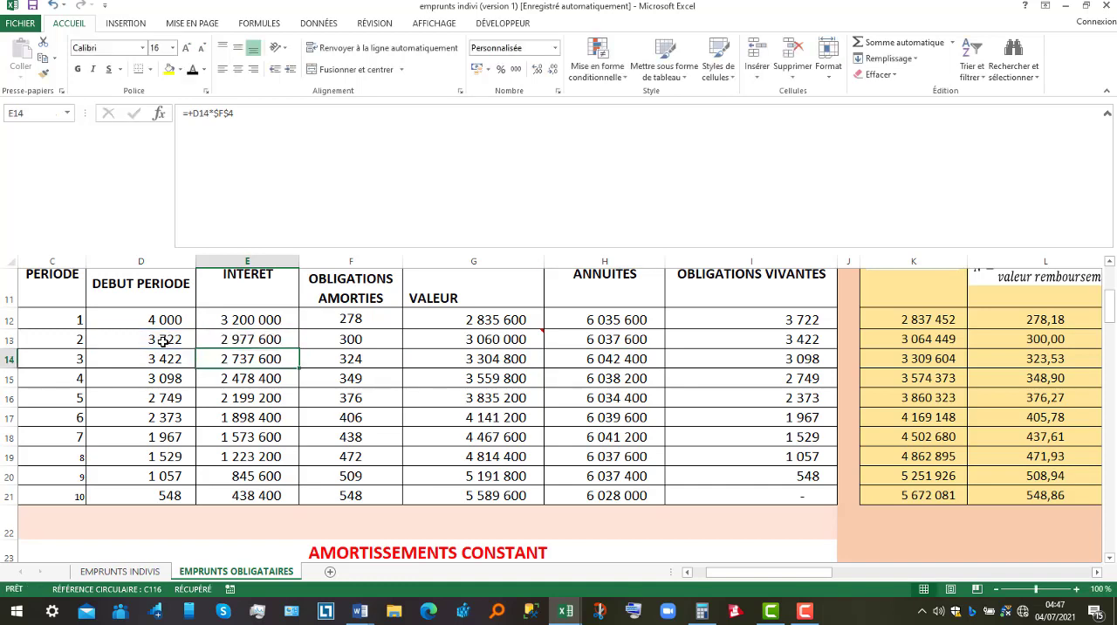
Examine the period 1 outstanding bonds formula in I12 and its carry-over to the start of period 2 in D13.
{"action": "double_click", "coordinate": [753, 317]}
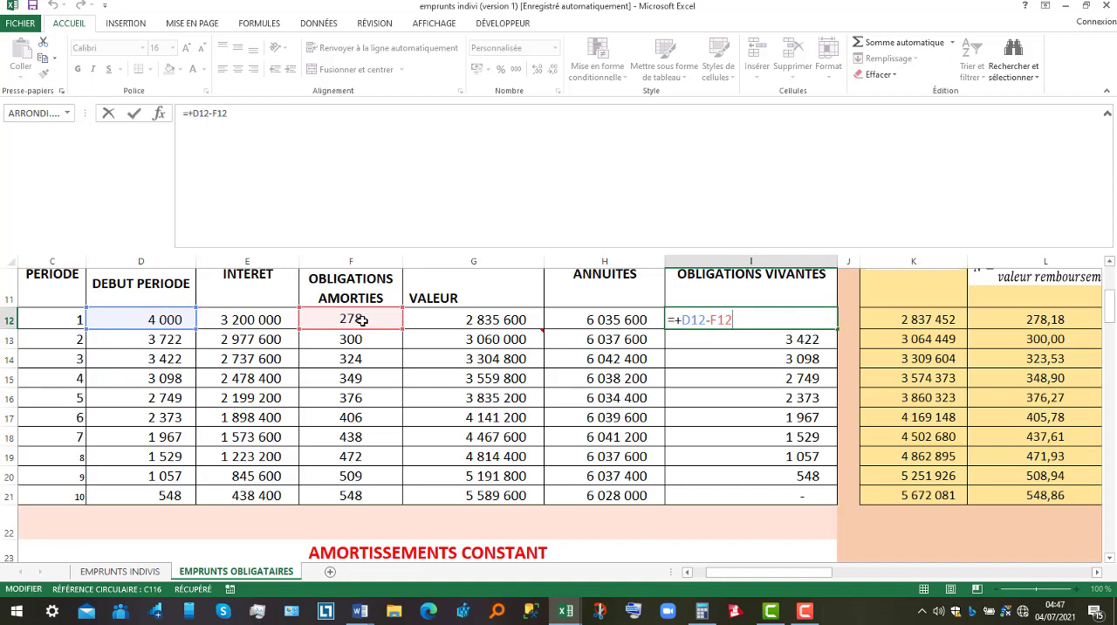
{"action": "key", "text": "Return"}
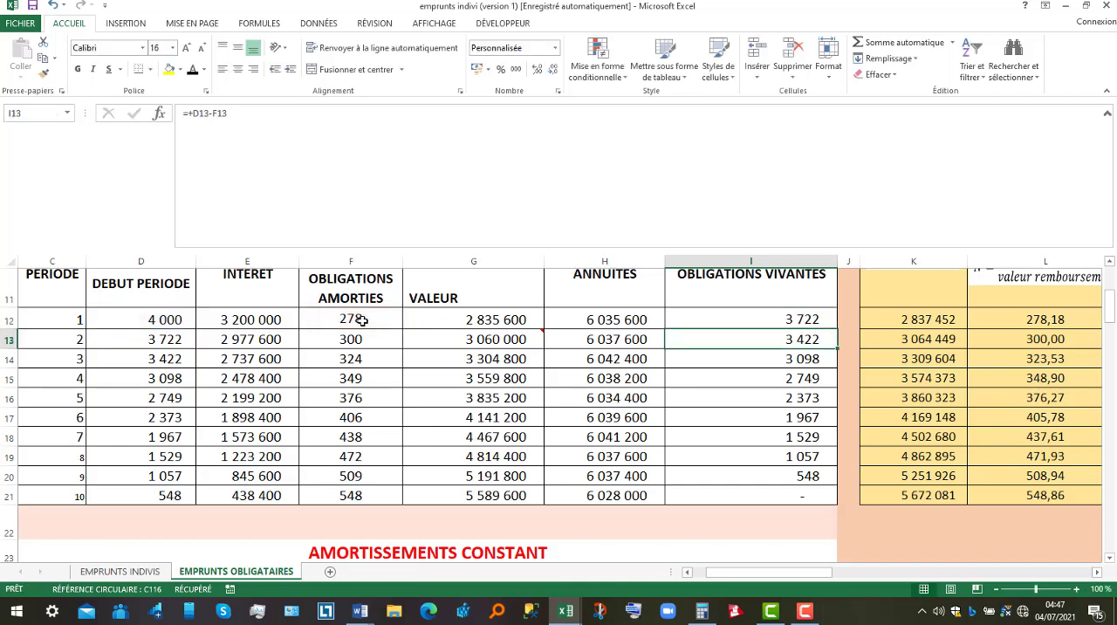
{"action": "left_click", "coordinate": [812, 320]}
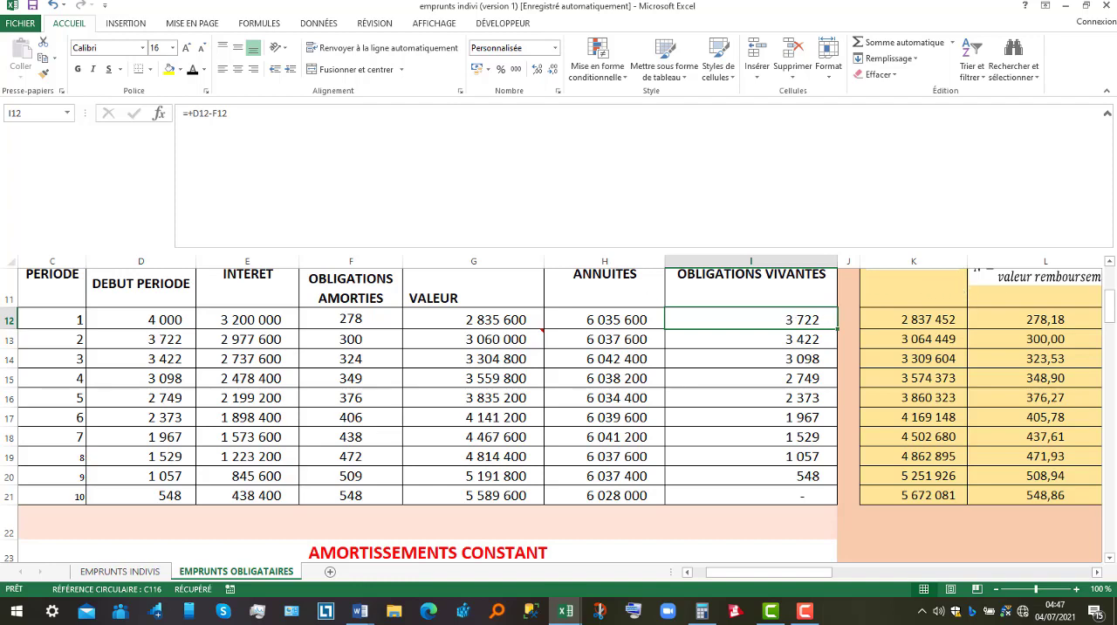
{"action": "left_click", "coordinate": [1110, 261]}
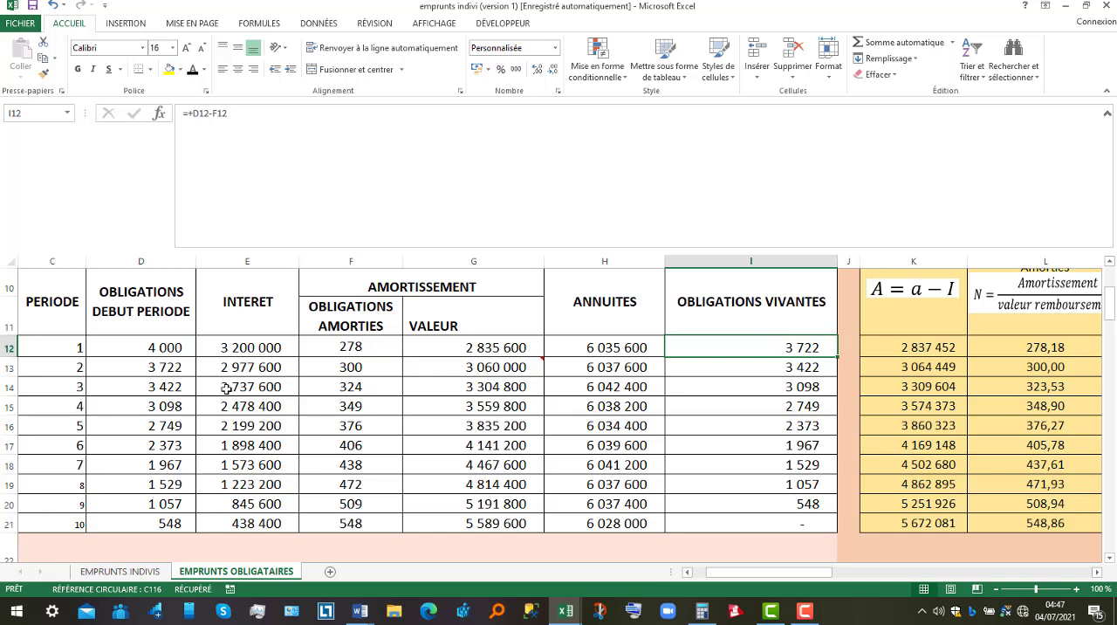
{"action": "left_click", "coordinate": [139, 368]}
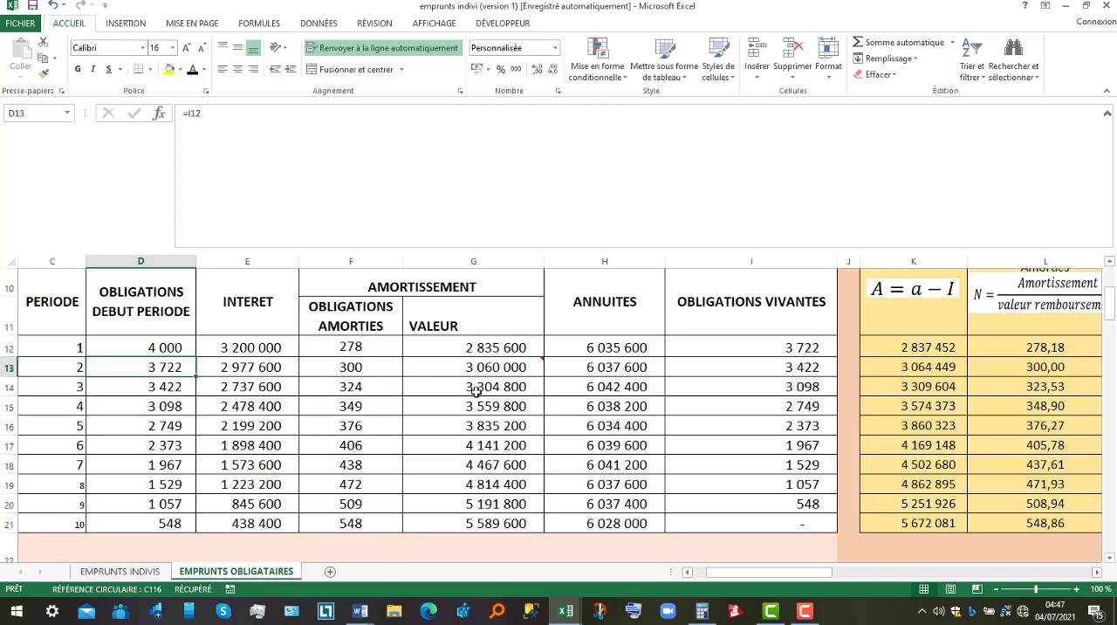
Examine the period 2 outstanding bonds formula in I13 and its carry-over to the start of period 3 in D14.
{"action": "double_click", "coordinate": [775, 365]}
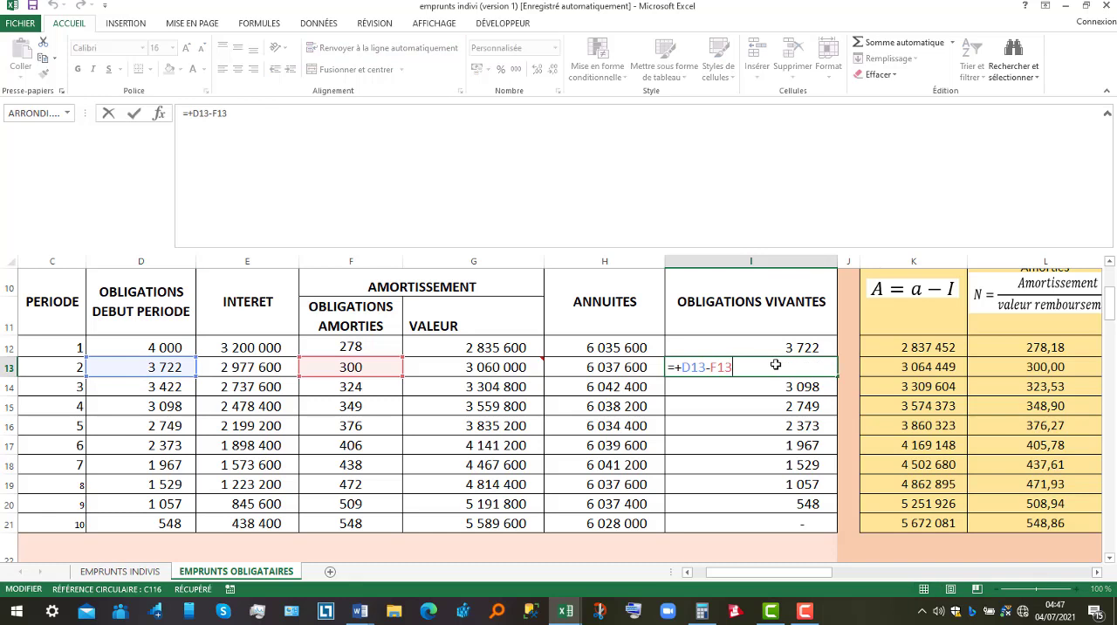
{"action": "key", "text": "Return"}
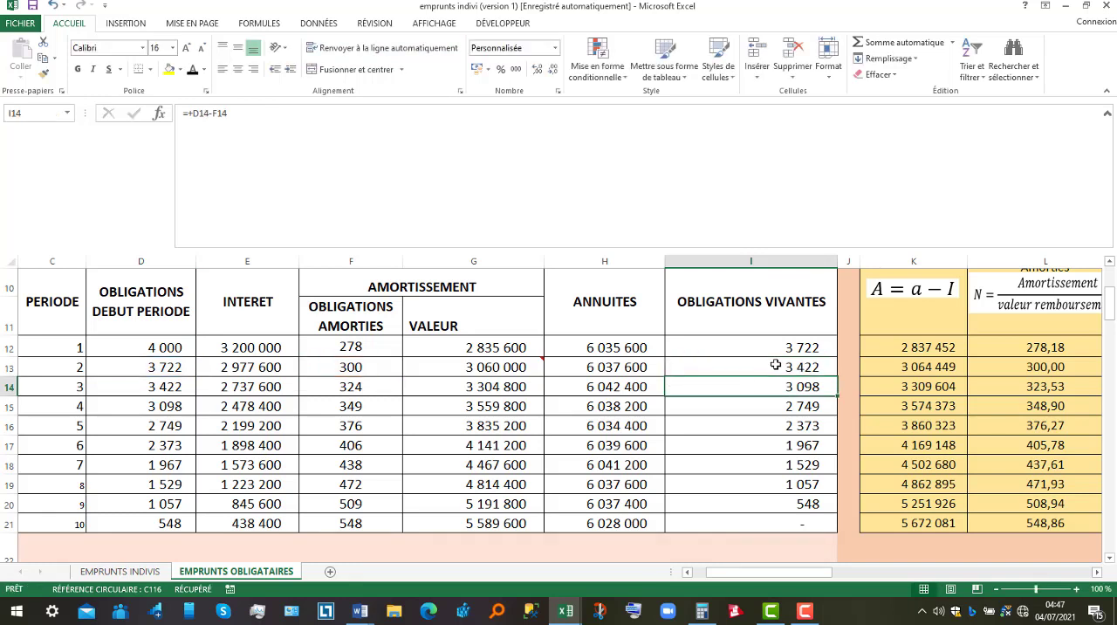
{"action": "double_click", "coordinate": [776, 365]}
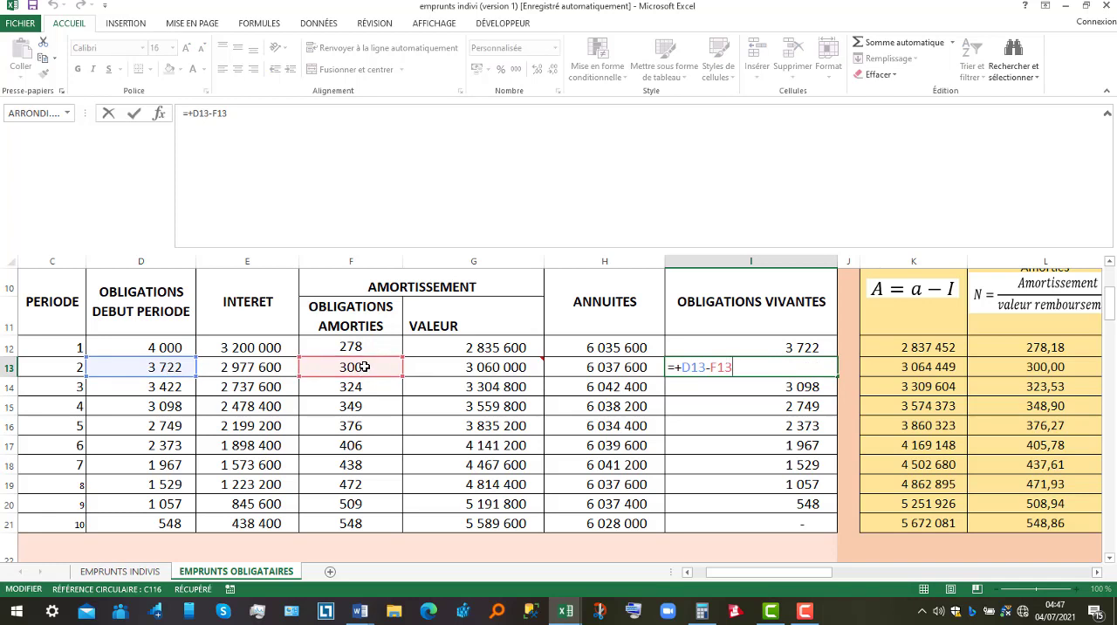
{"action": "key", "text": "Return"}
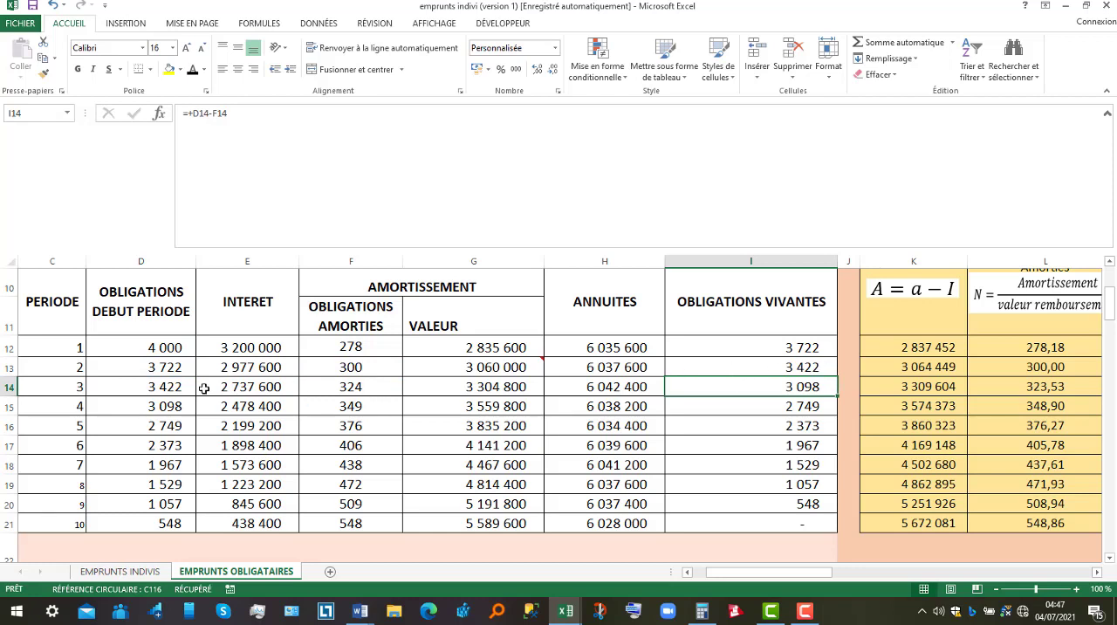
{"action": "left_click", "coordinate": [163, 387]}
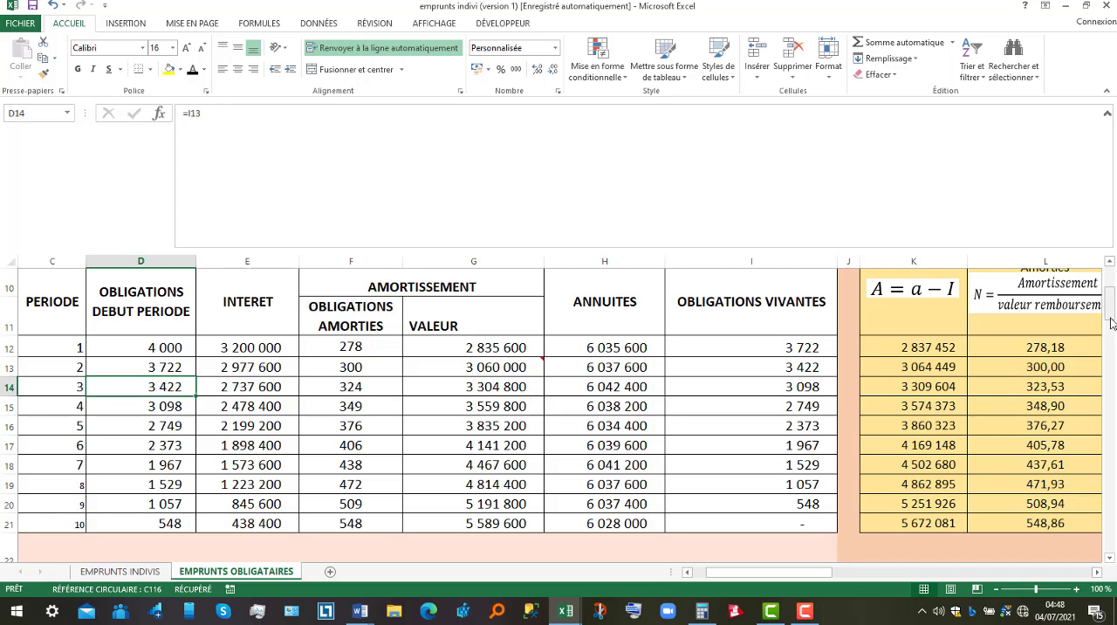
Switch to the emprunt obligataires document in Word to reread the KAMGA SA questions, and return to the Excel workbook.
{"action": "left_click_drag", "start_coordinate": [1111, 322], "coordinate": [1112, 309]}
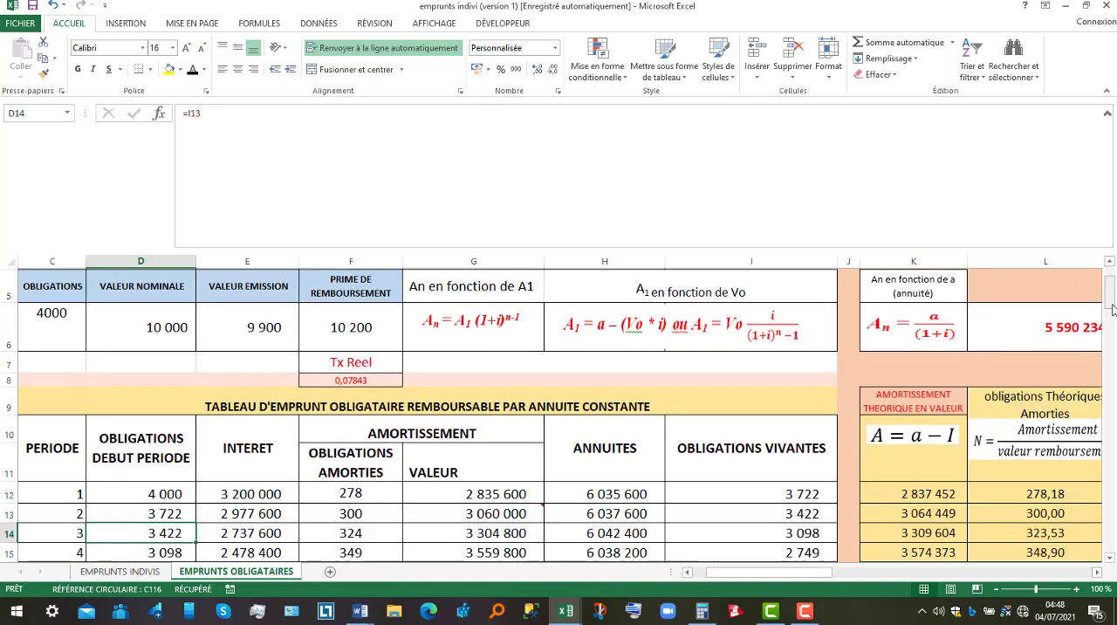
{"action": "left_click", "coordinate": [361, 609]}
{"action": "left_click", "coordinate": [349, 576]}
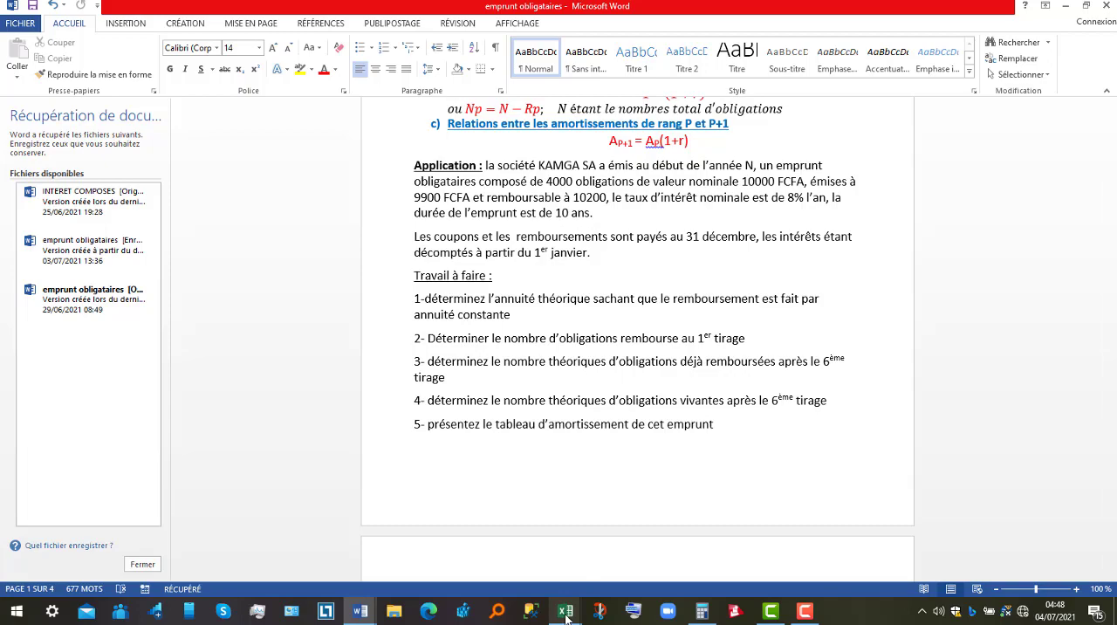
{"action": "mouse_move", "coordinate": [566, 618]}
{"action": "left_click", "coordinate": [585, 568]}
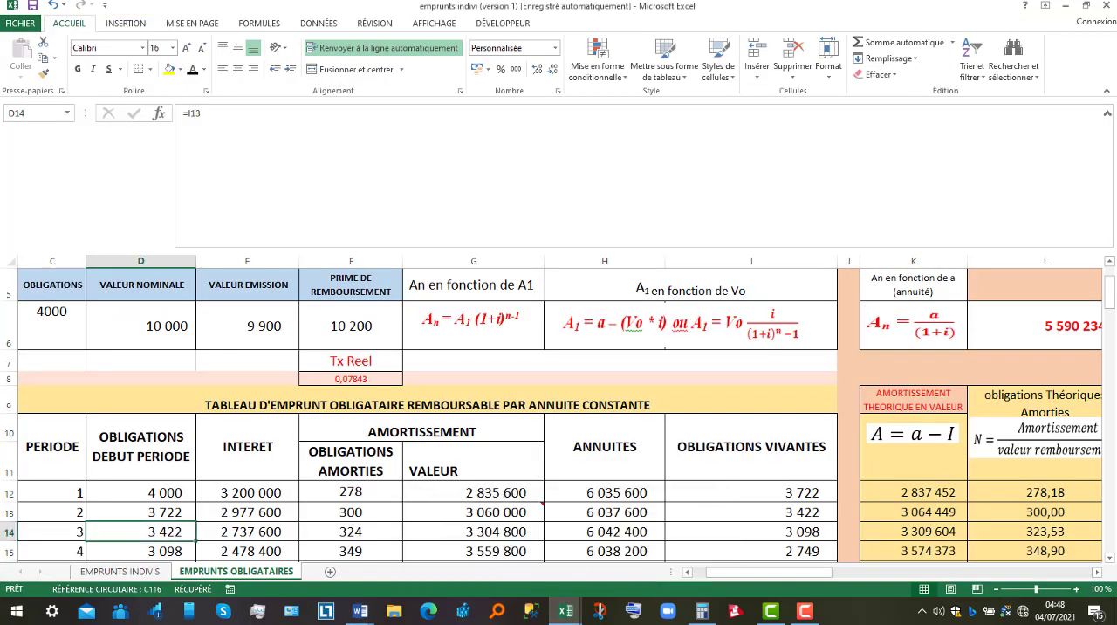
Review the redeemed bonds of the constant annuity table from period 1 to period 6 in F12:F17.
{"action": "left_click", "coordinate": [1109, 557]}
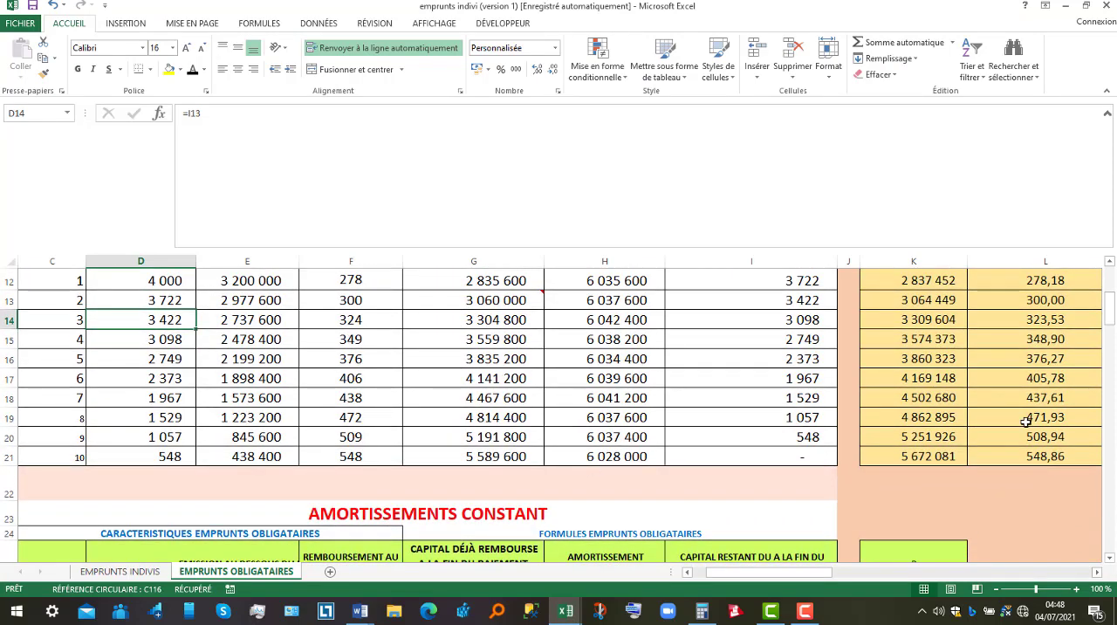
{"action": "left_click", "coordinate": [1108, 262]}
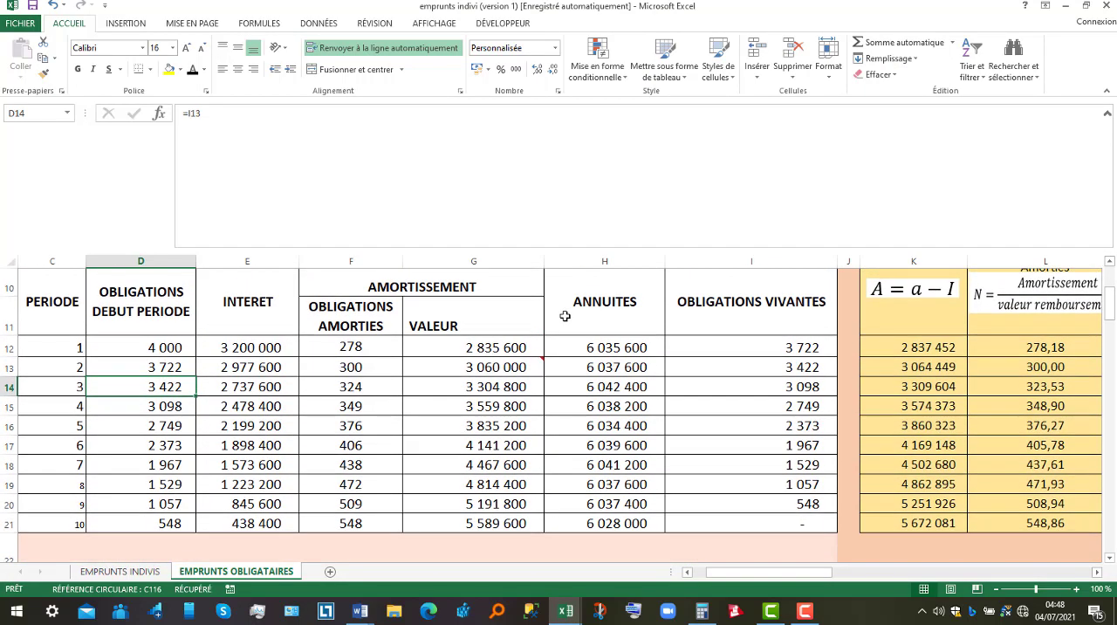
{"action": "left_click", "coordinate": [368, 350]}
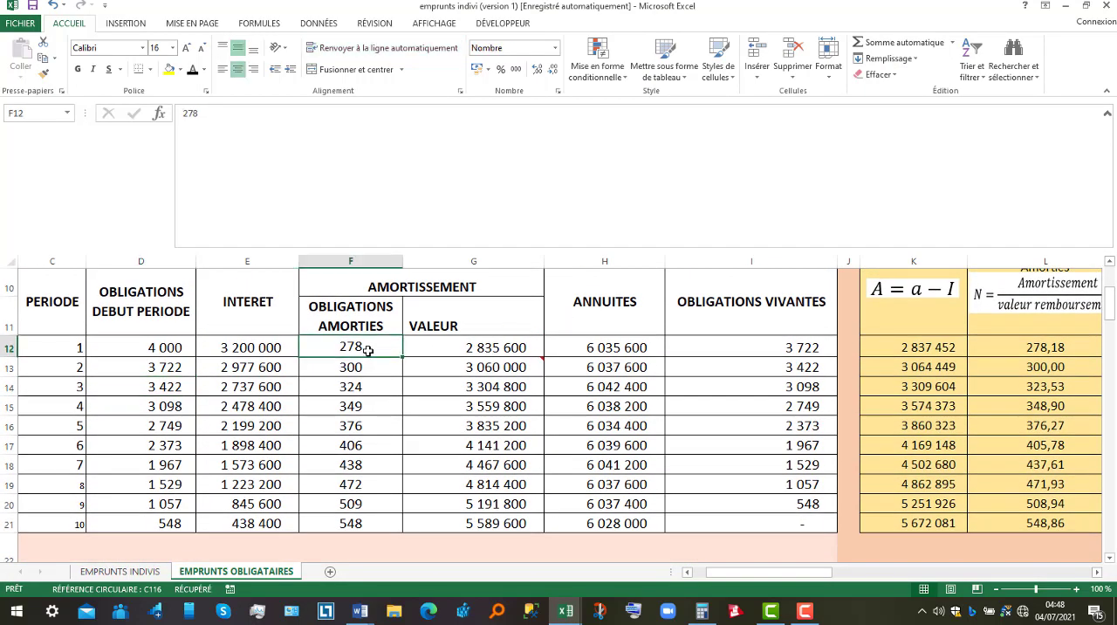
{"action": "key", "text": "Down"}
{"action": "key", "text": "Down"}
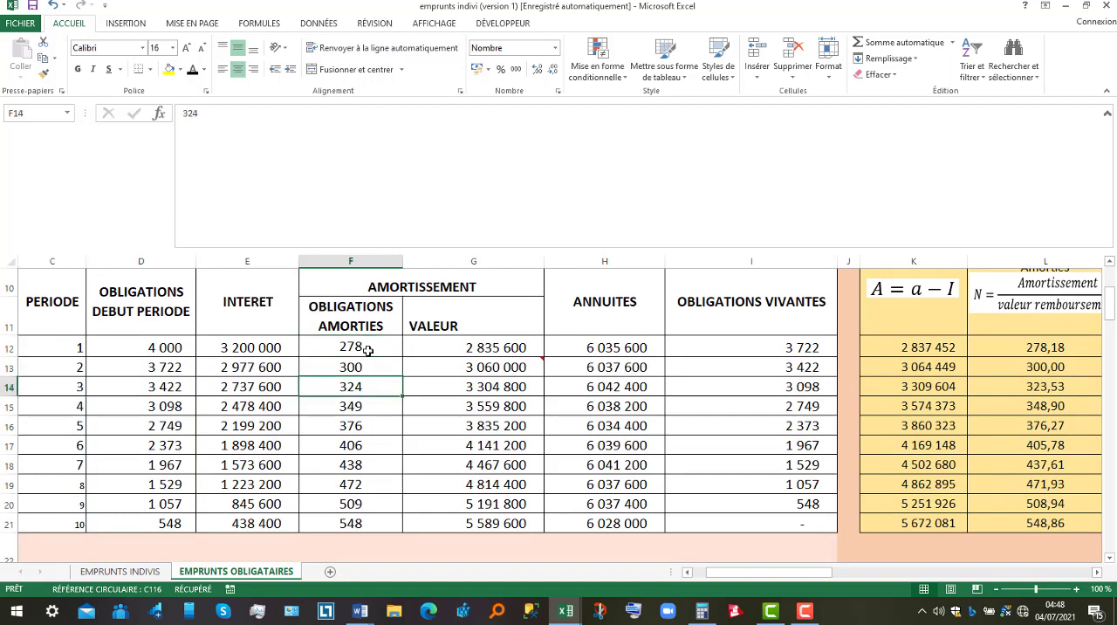
{"action": "key", "text": "Down"}
{"action": "key", "text": "Down"}
{"action": "key", "text": "Down"}
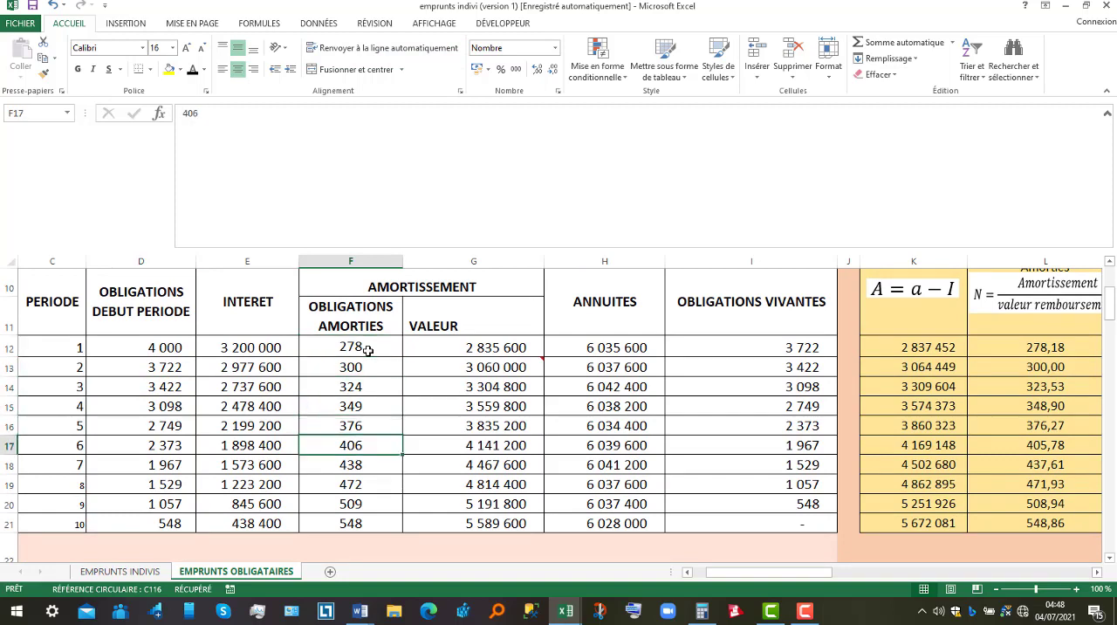
Highlight the redeemed bonds of periods 1 to 6 in F12:F17 with a yellow fill.
{"action": "left_click_drag", "start_coordinate": [367, 350], "coordinate": [360, 445]}
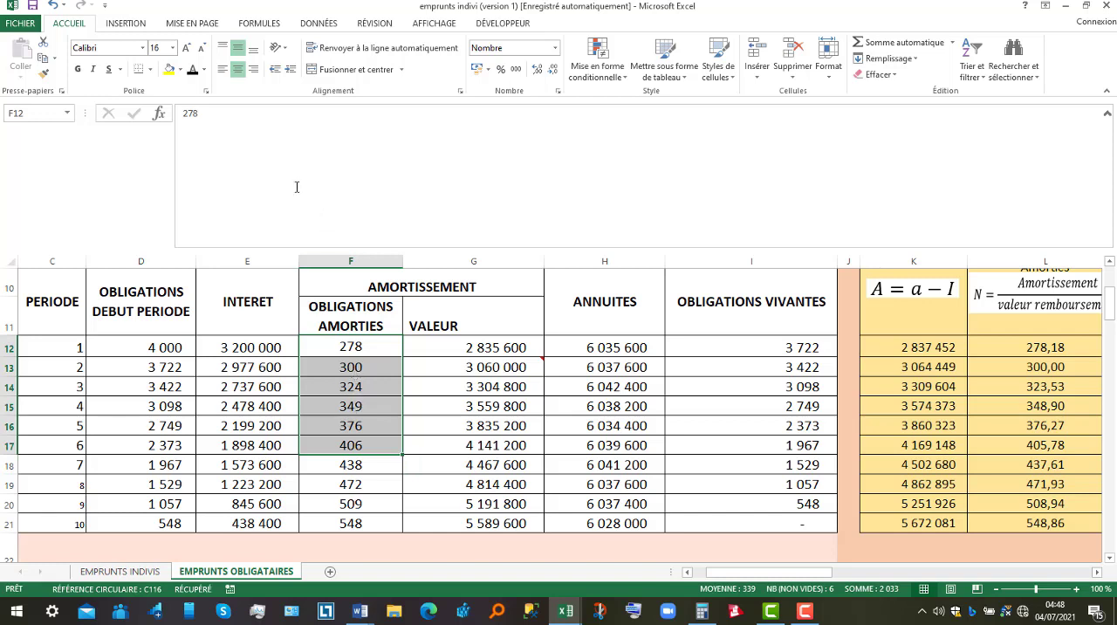
{"action": "left_click", "coordinate": [169, 69]}
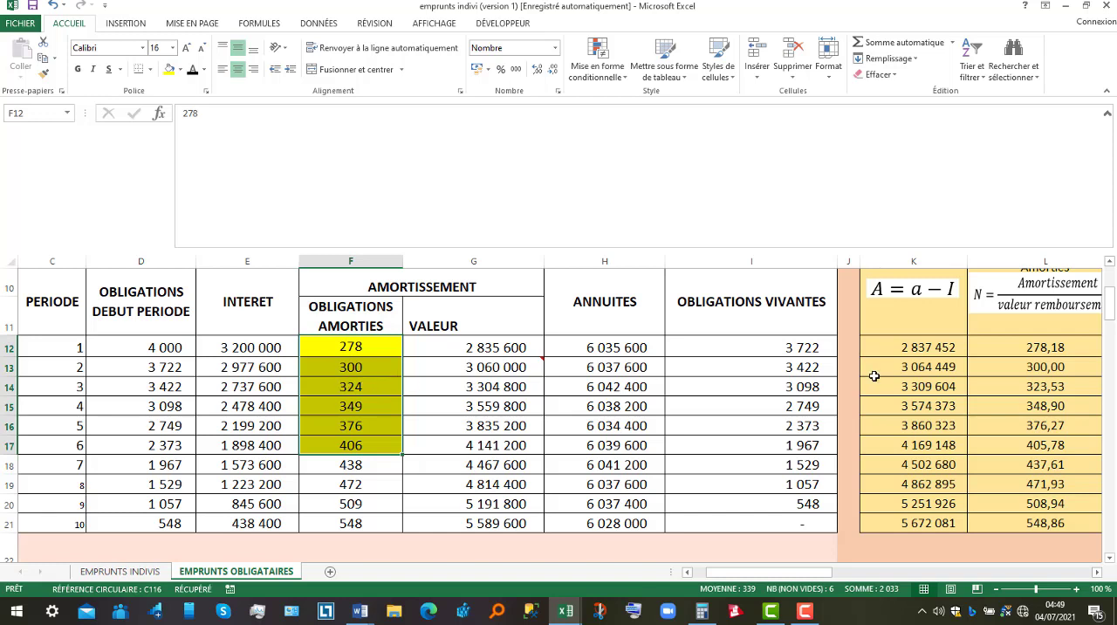
Check the remaining-capital formula against the redeemed bonds in F12:F17, and set the rank P in K3 to 6.
{"action": "left_click_drag", "start_coordinate": [1111, 307], "coordinate": [1111, 281]}
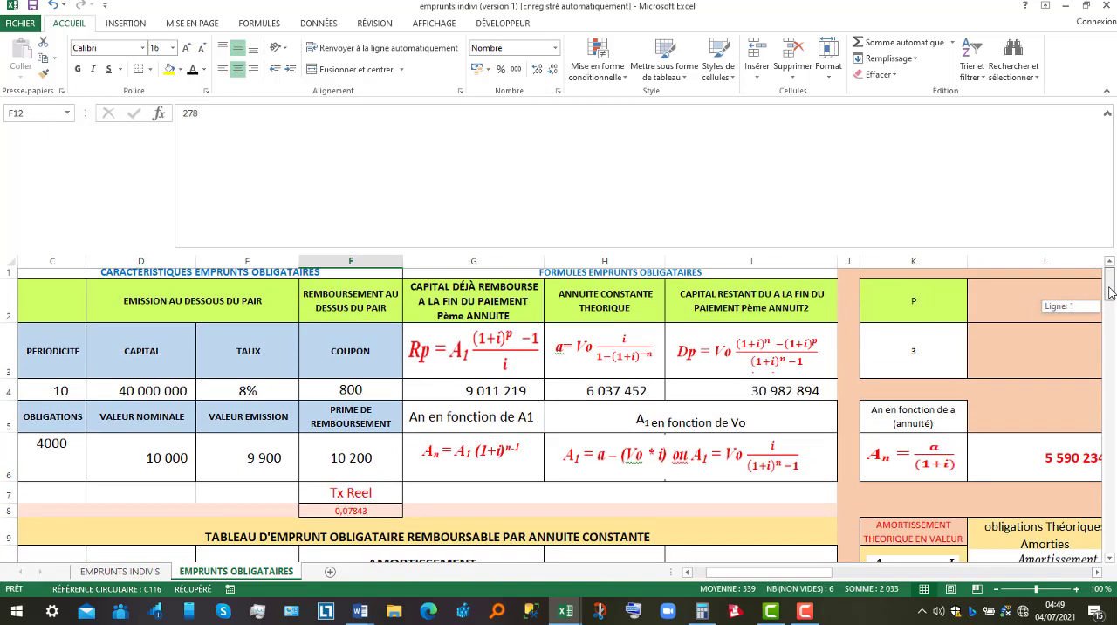
{"action": "left_click", "coordinate": [762, 360]}
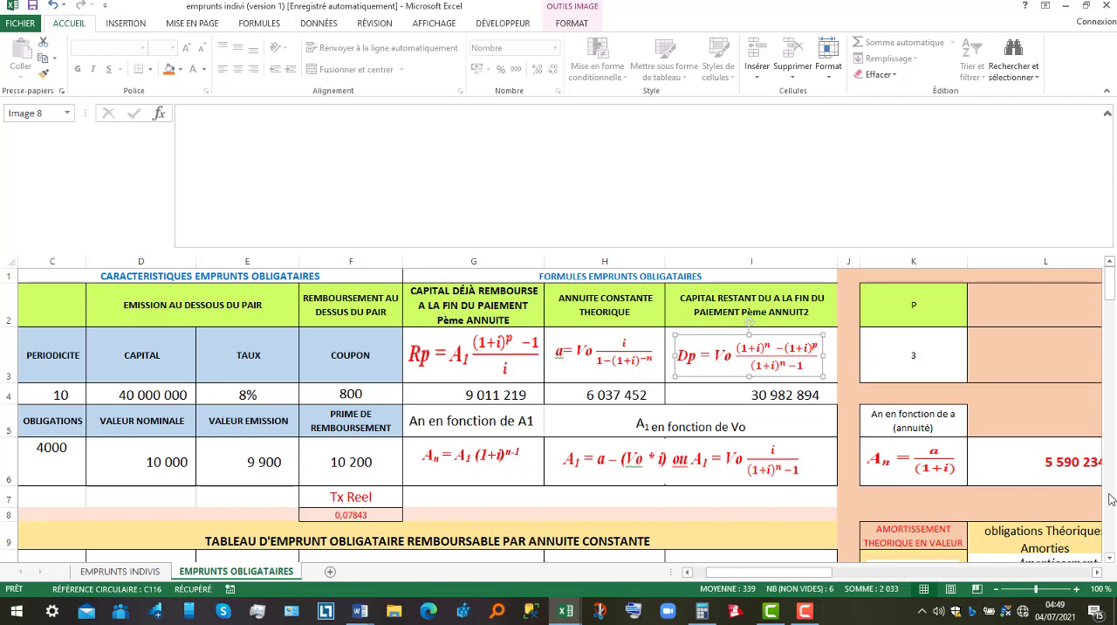
{"action": "left_click_drag", "start_coordinate": [1109, 556], "coordinate": [1109, 559]}
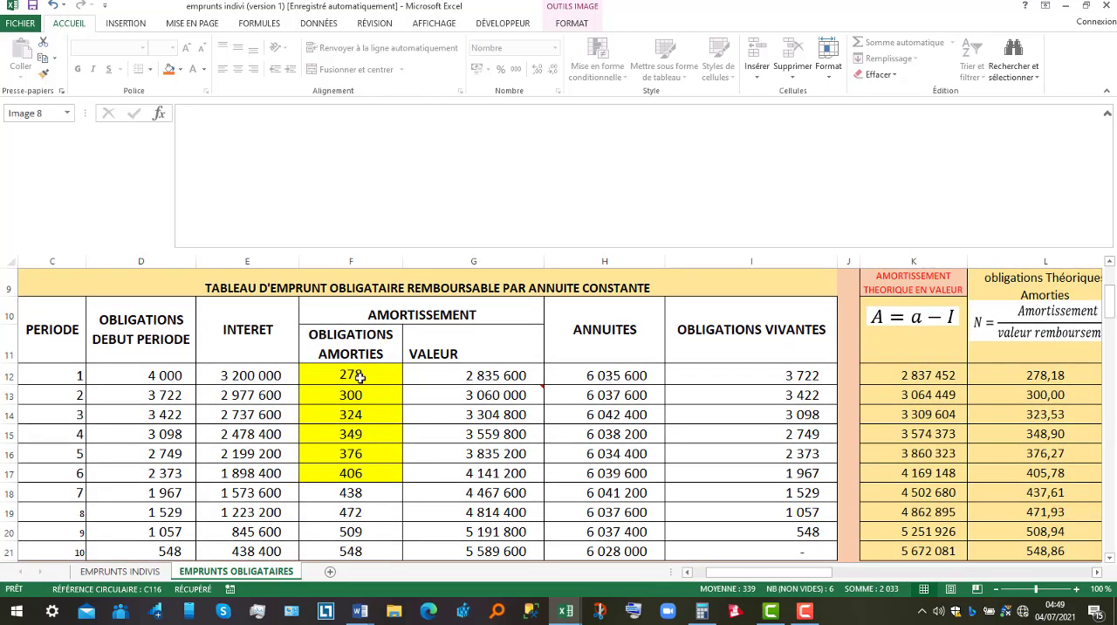
{"action": "left_click_drag", "start_coordinate": [358, 376], "coordinate": [365, 469]}
{"action": "left_click_drag", "start_coordinate": [1111, 301], "coordinate": [1108, 280]}
{"action": "left_click", "coordinate": [915, 337]}
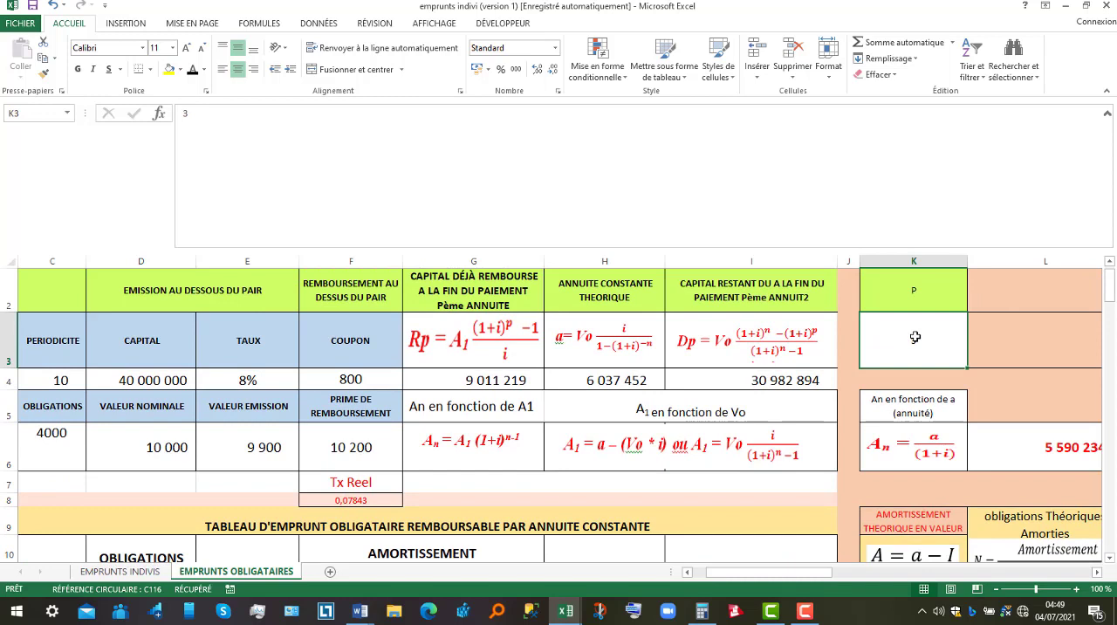
{"action": "type", "text": "6"}
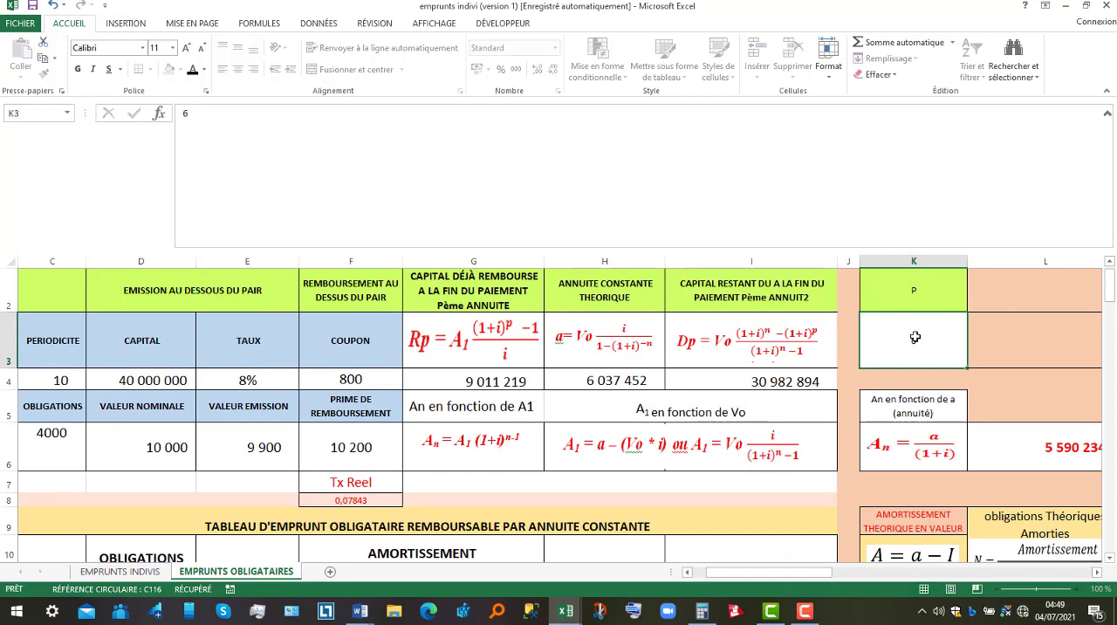
{"action": "key", "text": "Return"}
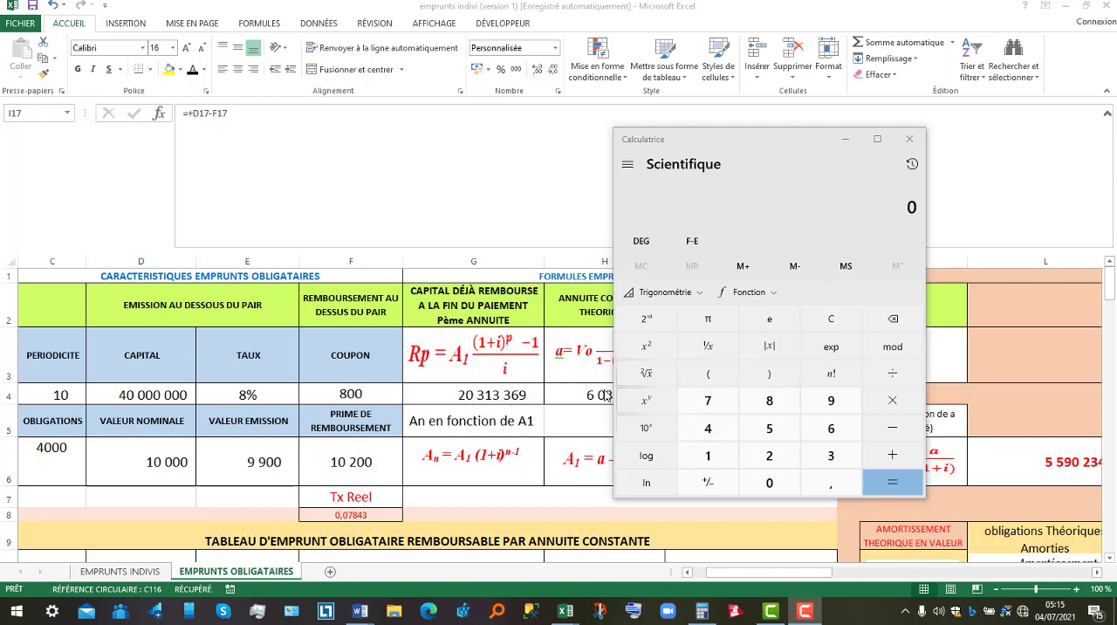
Divide the capital already repaid, 20313369, by the nominal value 10000 in Calculator.
{"action": "left_click", "coordinate": [758, 458]}
{"action": "left_click", "coordinate": [771, 486]}
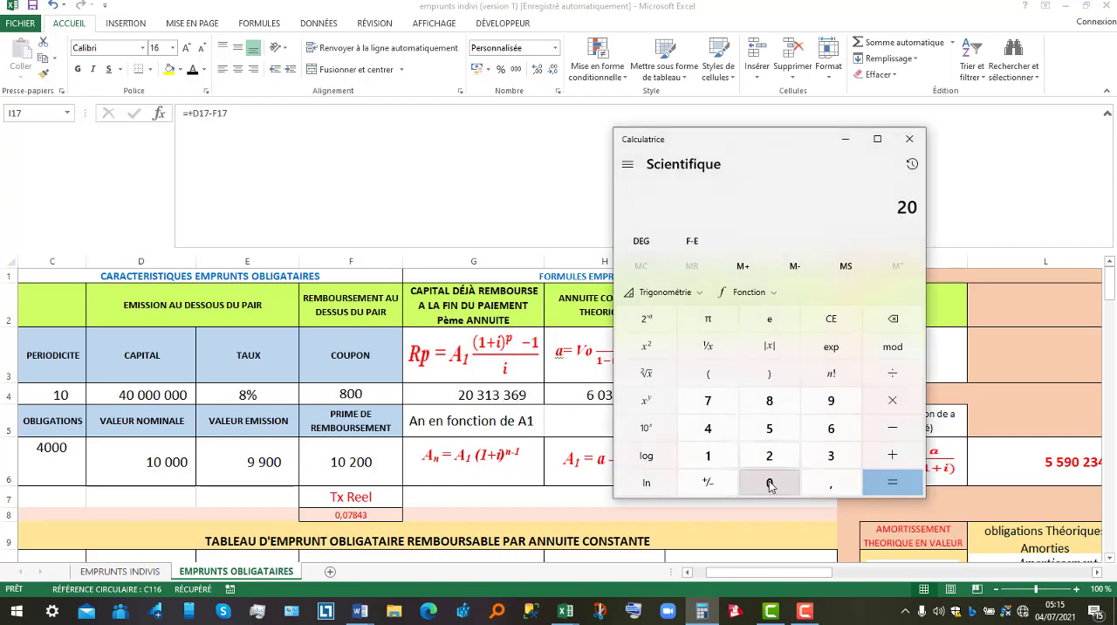
{"action": "left_click", "coordinate": [831, 456]}
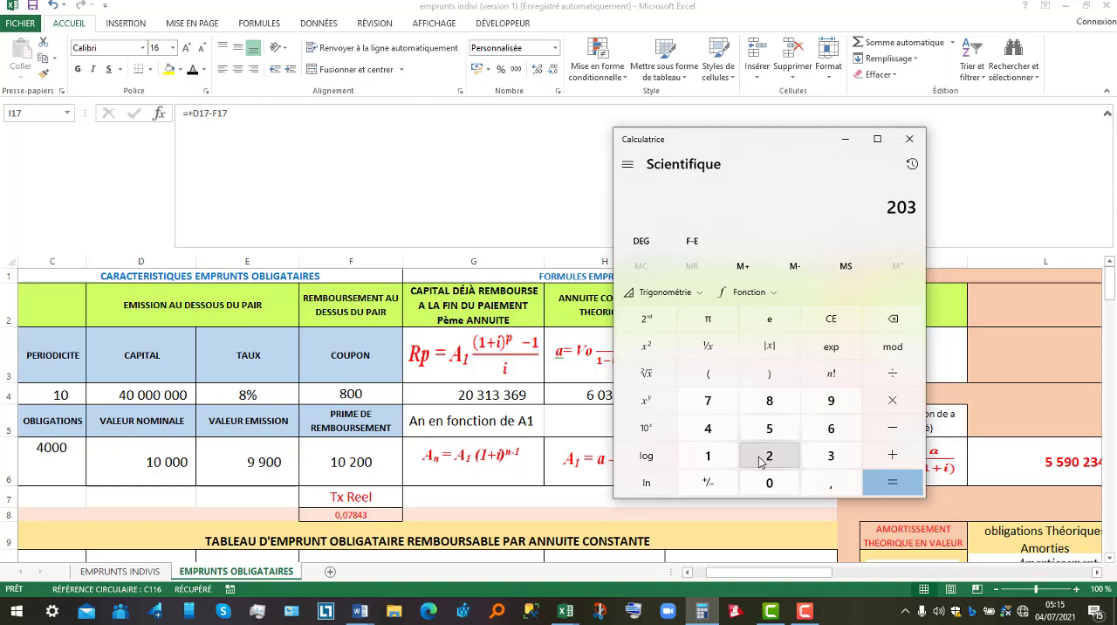
{"action": "left_click", "coordinate": [708, 456]}
{"action": "left_click", "coordinate": [842, 466]}
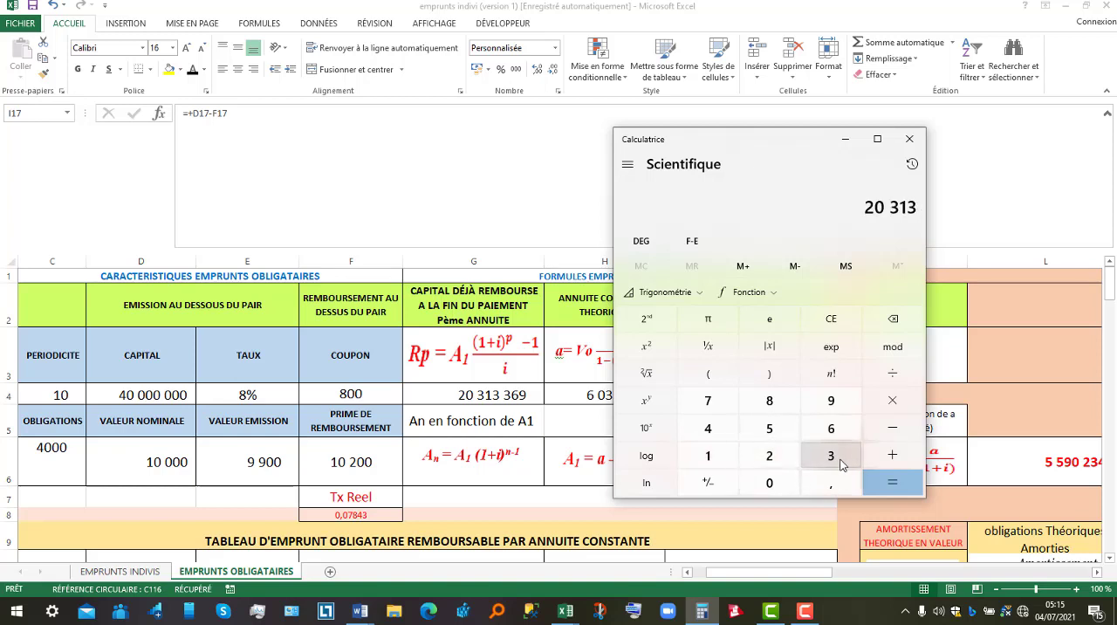
{"action": "left_click", "coordinate": [842, 465]}
{"action": "left_click", "coordinate": [836, 428]}
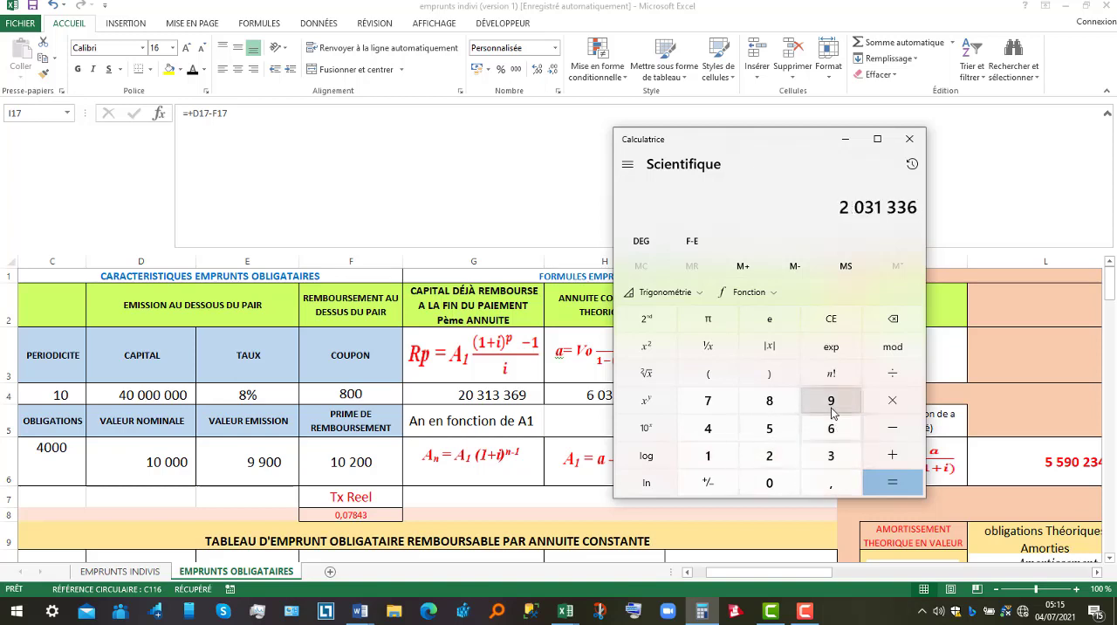
{"action": "left_click", "coordinate": [834, 411]}
{"action": "left_click", "coordinate": [894, 376]}
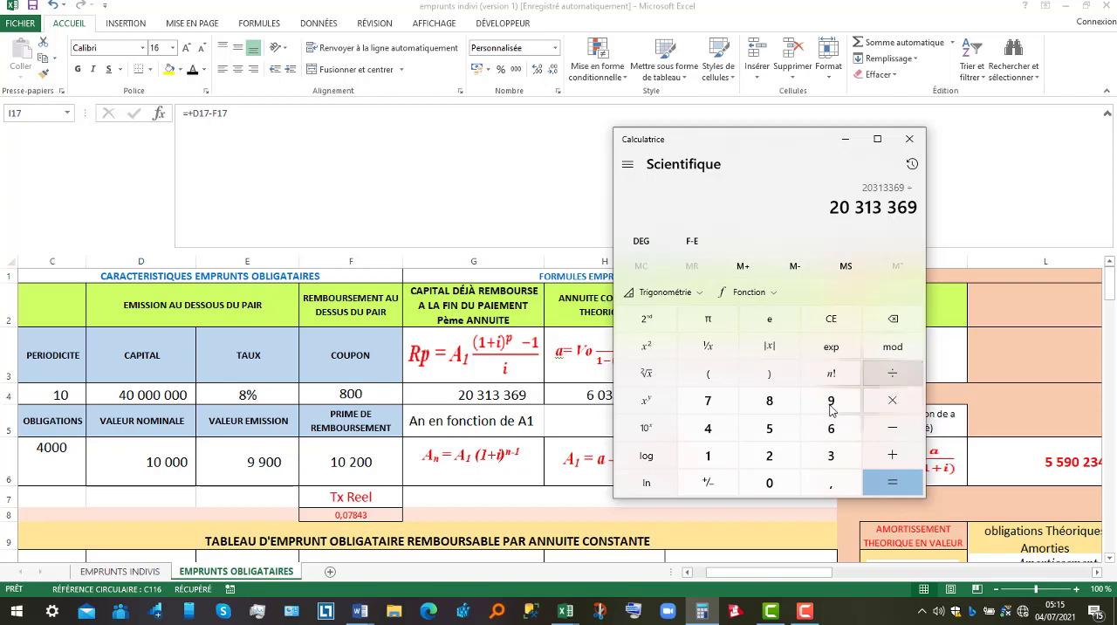
{"action": "left_click", "coordinate": [716, 458]}
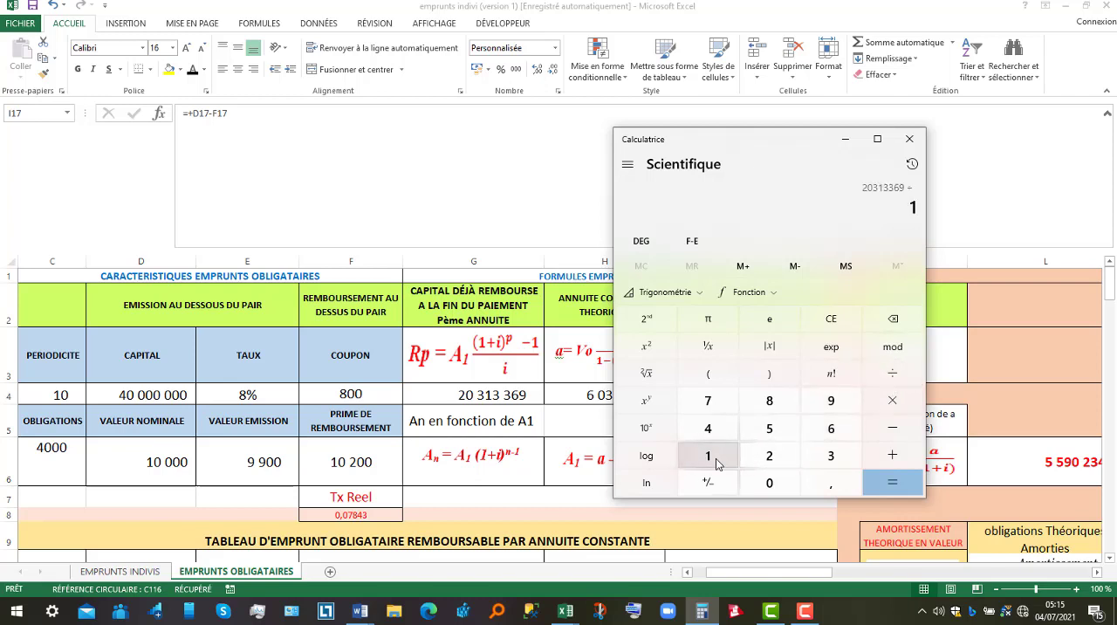
{"action": "left_click", "coordinate": [768, 484]}
{"action": "left_click", "coordinate": [768, 484]}
{"action": "left_click", "coordinate": [768, 485]}
{"action": "left_click", "coordinate": [768, 484]}
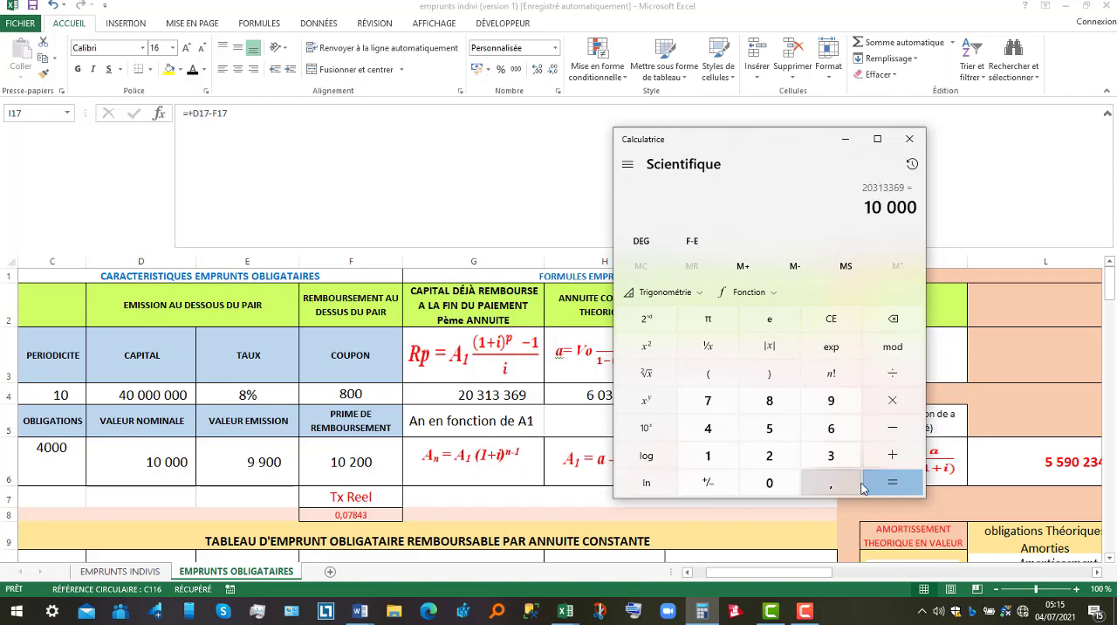
{"action": "left_click", "coordinate": [875, 486]}
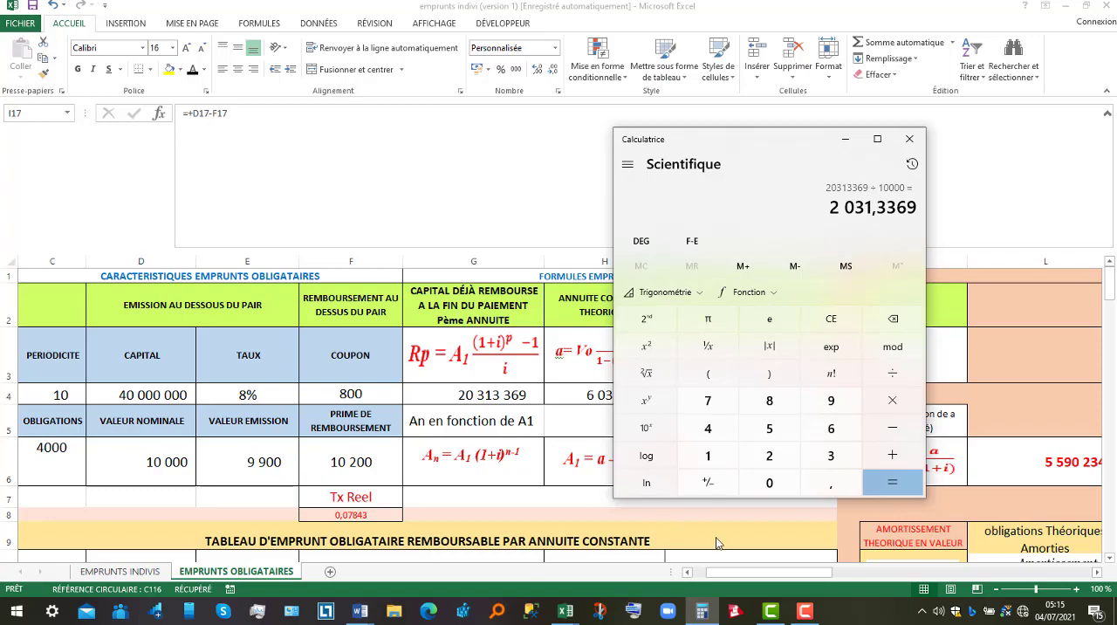
Select the redeemed bonds of periods 1 to 6 in F12:F17 of the Excel table to check their total.
{"action": "left_click", "coordinate": [1111, 558]}
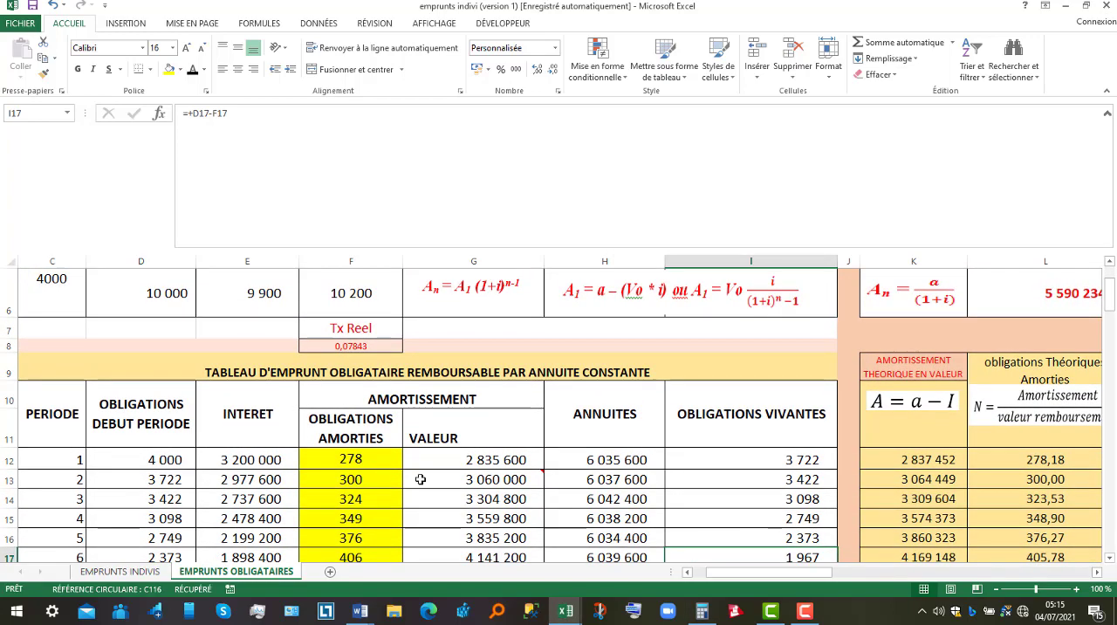
{"action": "left_click_drag", "start_coordinate": [361, 448], "coordinate": [358, 476]}
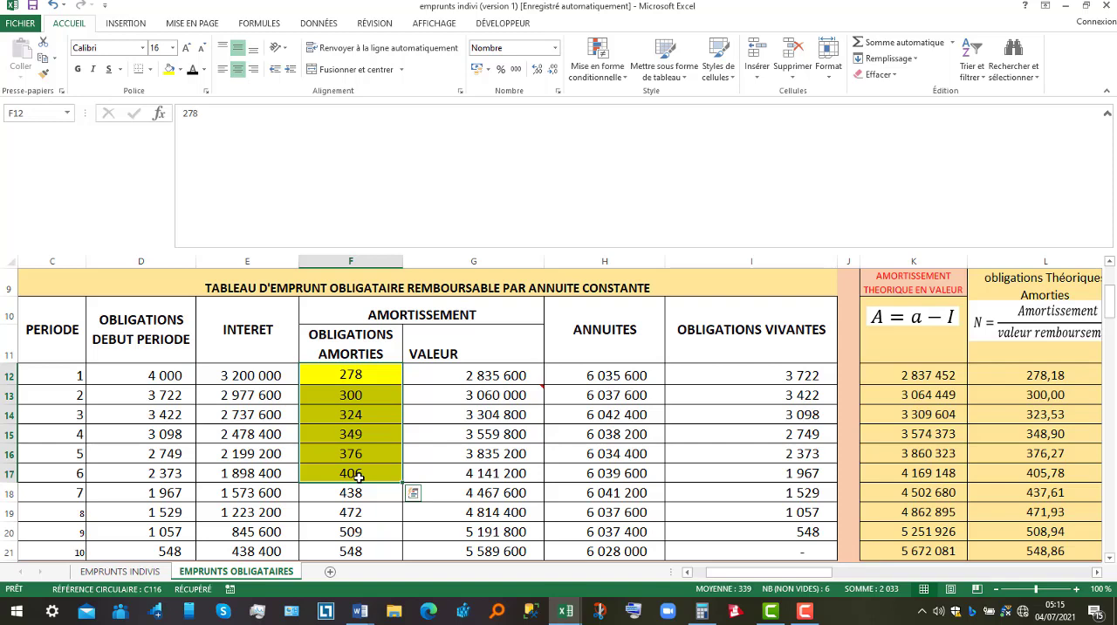
{"action": "left_click", "coordinate": [805, 612]}
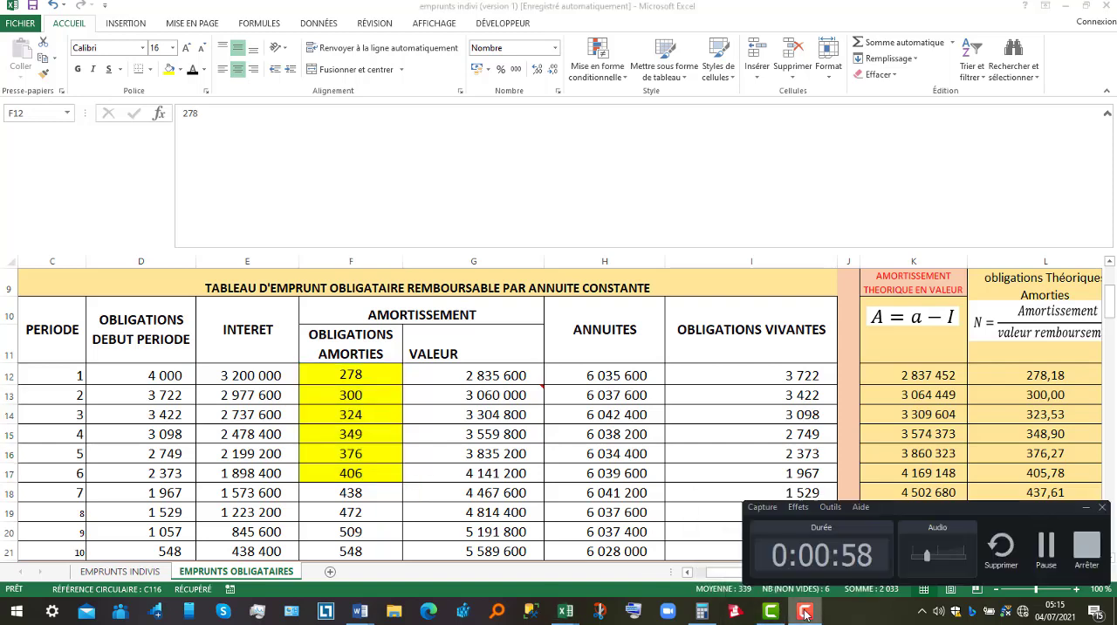
{"action": "left_click", "coordinate": [1087, 546]}
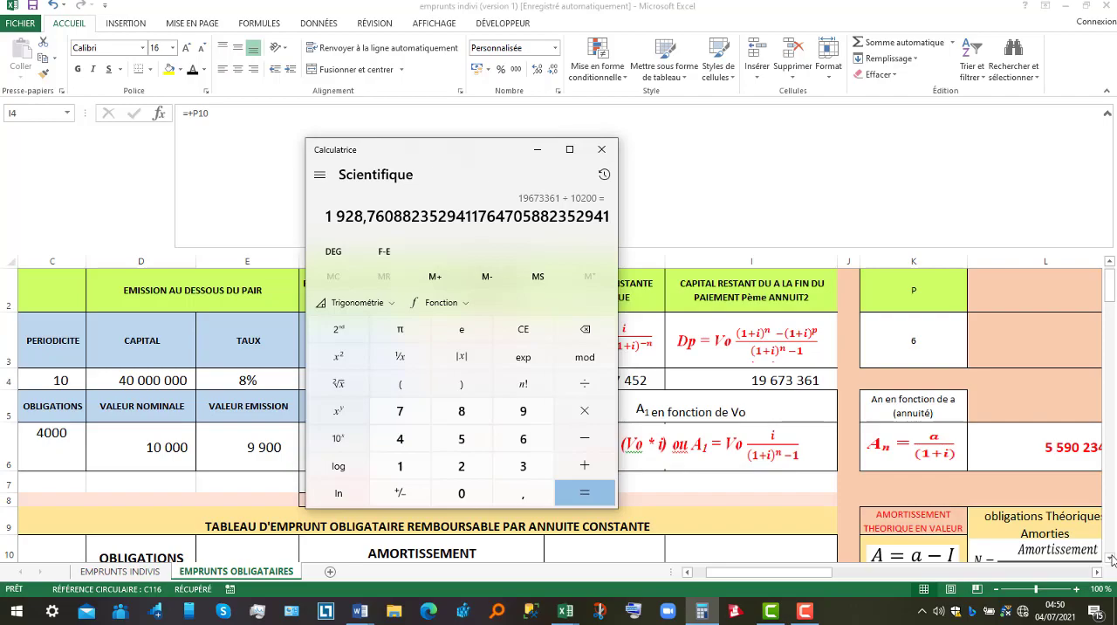
Switch to the emprunt obligataires document in Word and review the worked solutions on redeemed and outstanding bonds after the 6th draw.
{"action": "left_click", "coordinate": [1111, 560]}
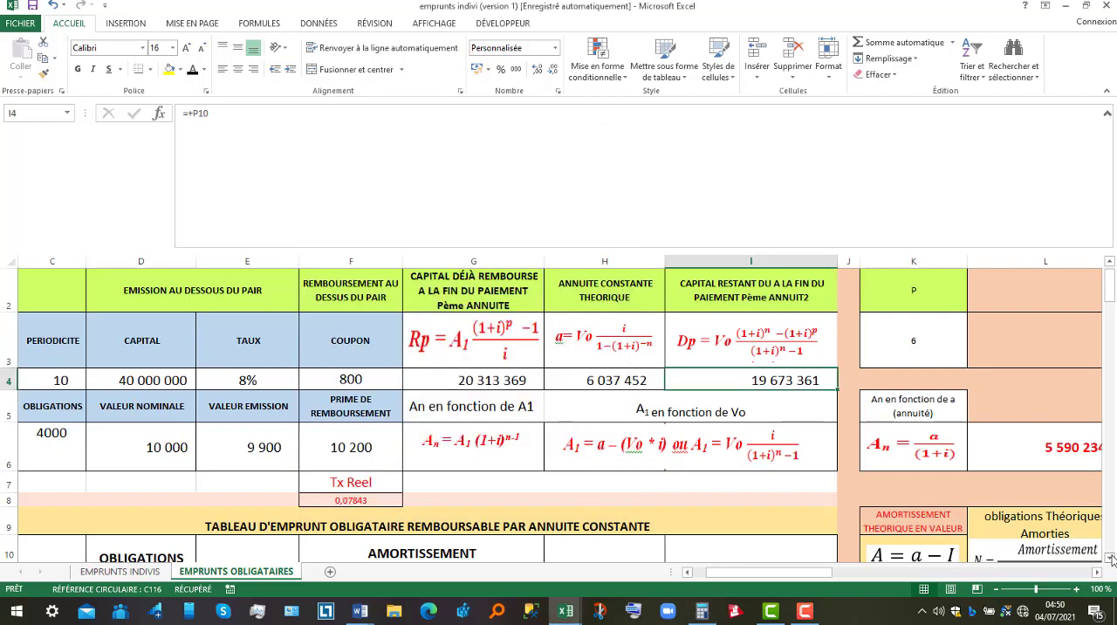
{"action": "left_click_drag", "start_coordinate": [1112, 560], "coordinate": [1112, 560]}
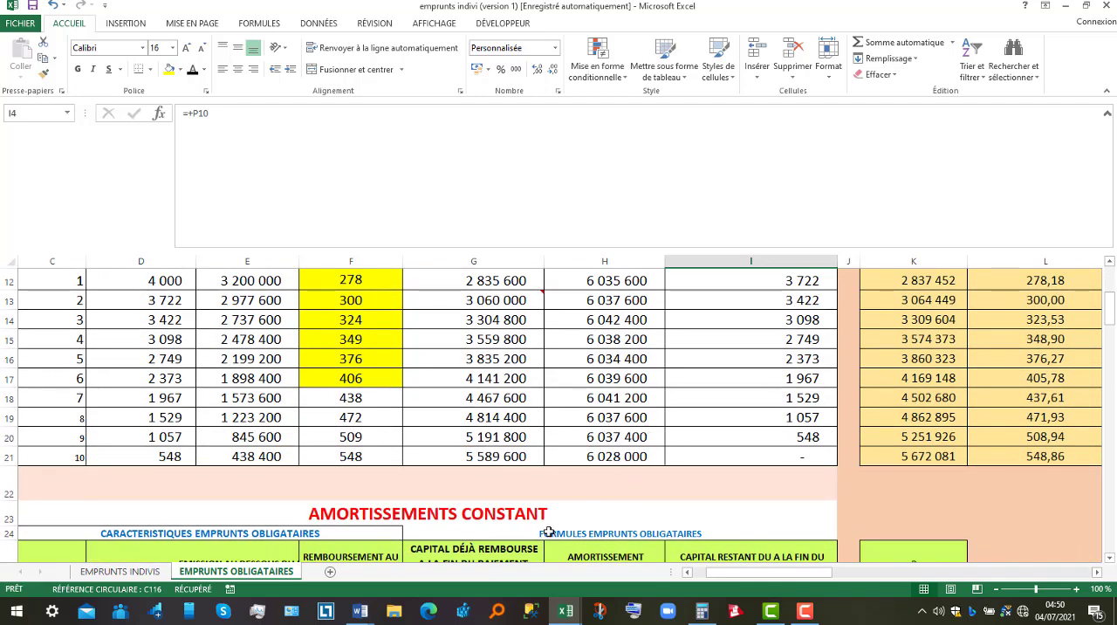
{"action": "mouse_move", "coordinate": [360, 610]}
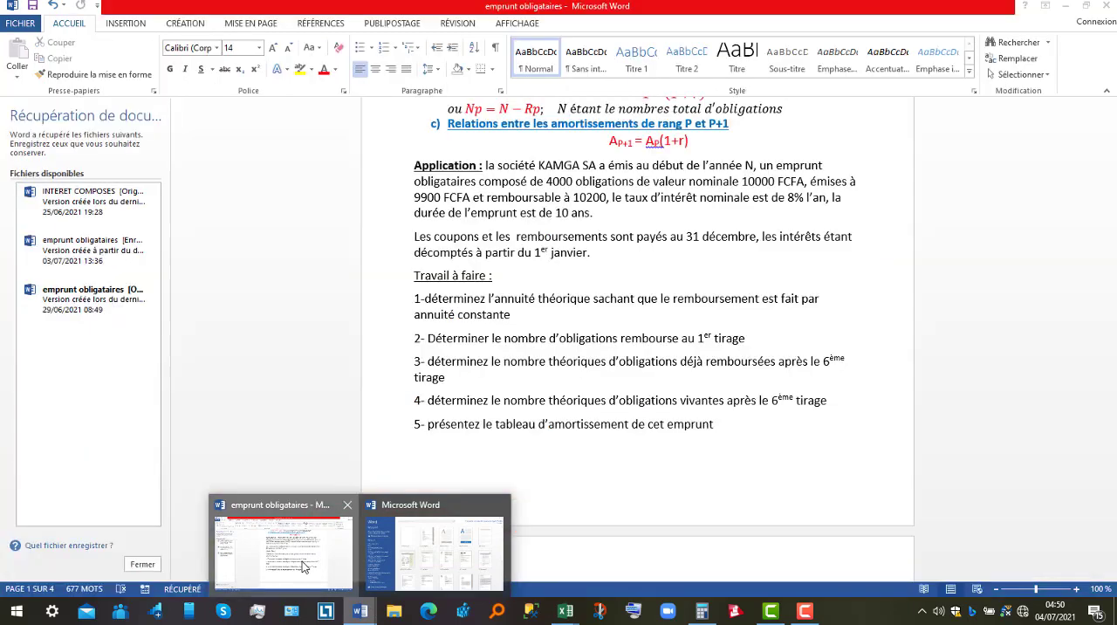
{"action": "left_click", "coordinate": [303, 568]}
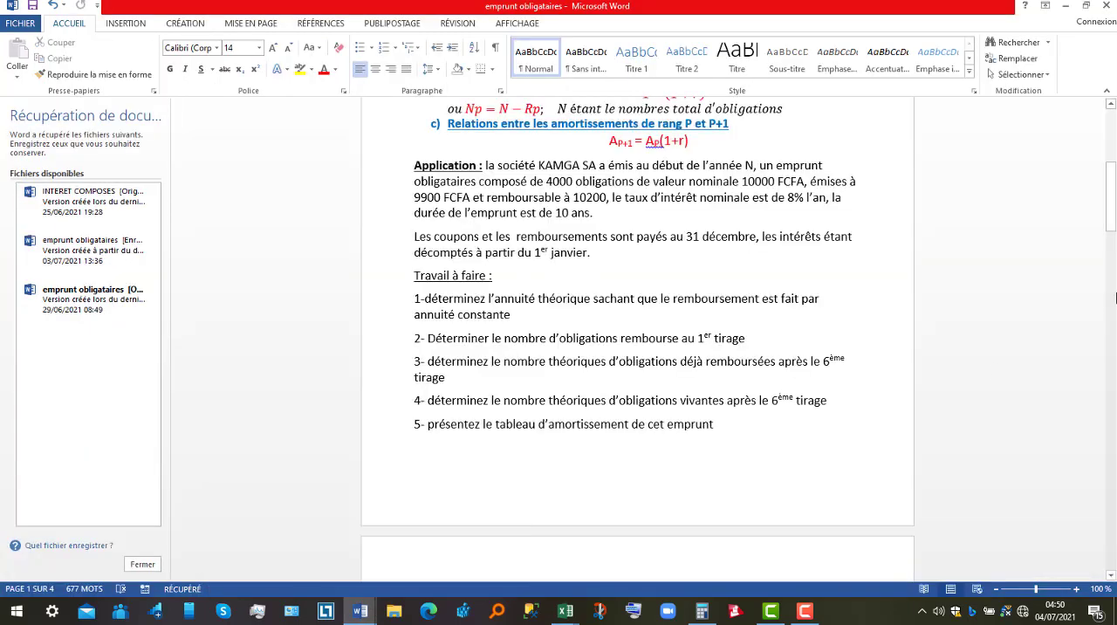
{"action": "left_click_drag", "start_coordinate": [1111, 218], "coordinate": [1114, 323]}
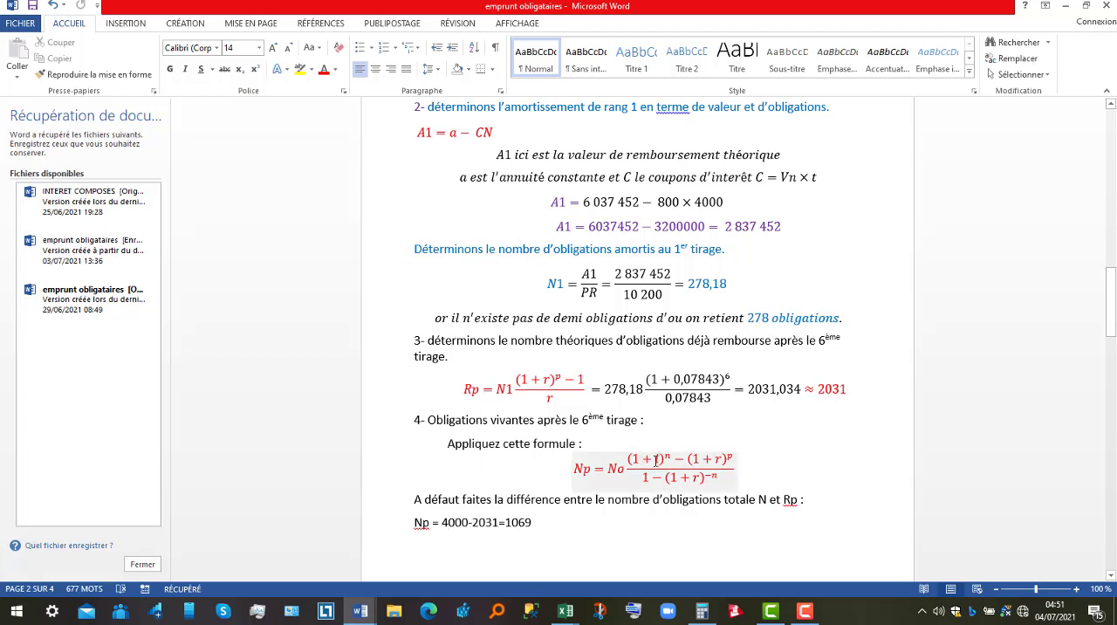
{"action": "left_click", "coordinate": [469, 527]}
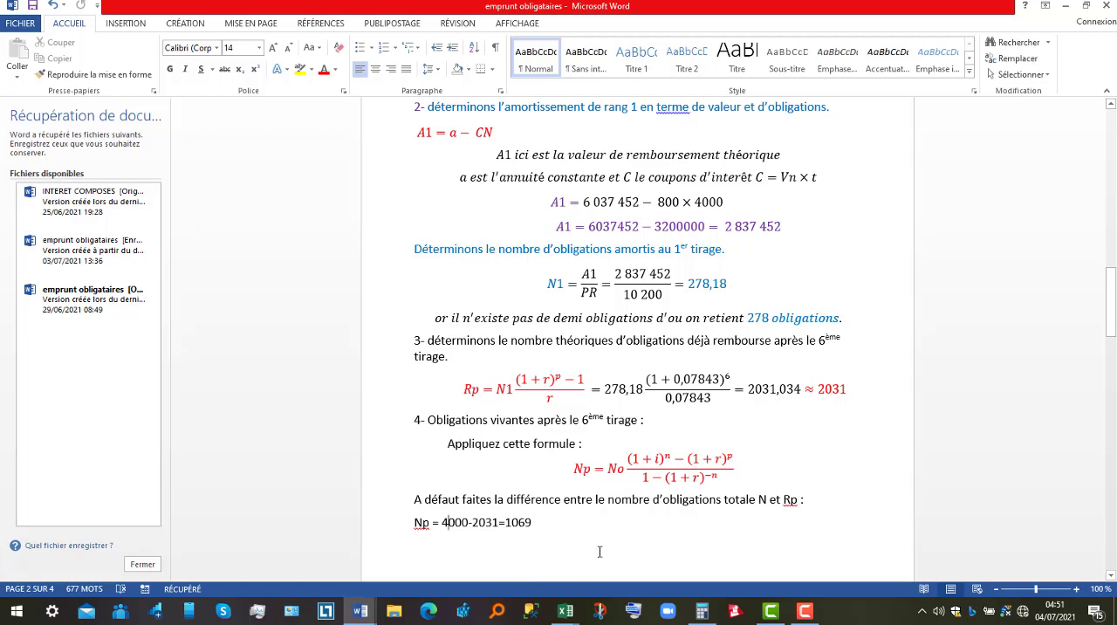
Return to the Excel workbook and check the totals of redeemed bonds for periods 7 to 10 and periods 1 to 6.
{"action": "mouse_move", "coordinate": [565, 611]}
{"action": "left_click", "coordinate": [625, 583]}
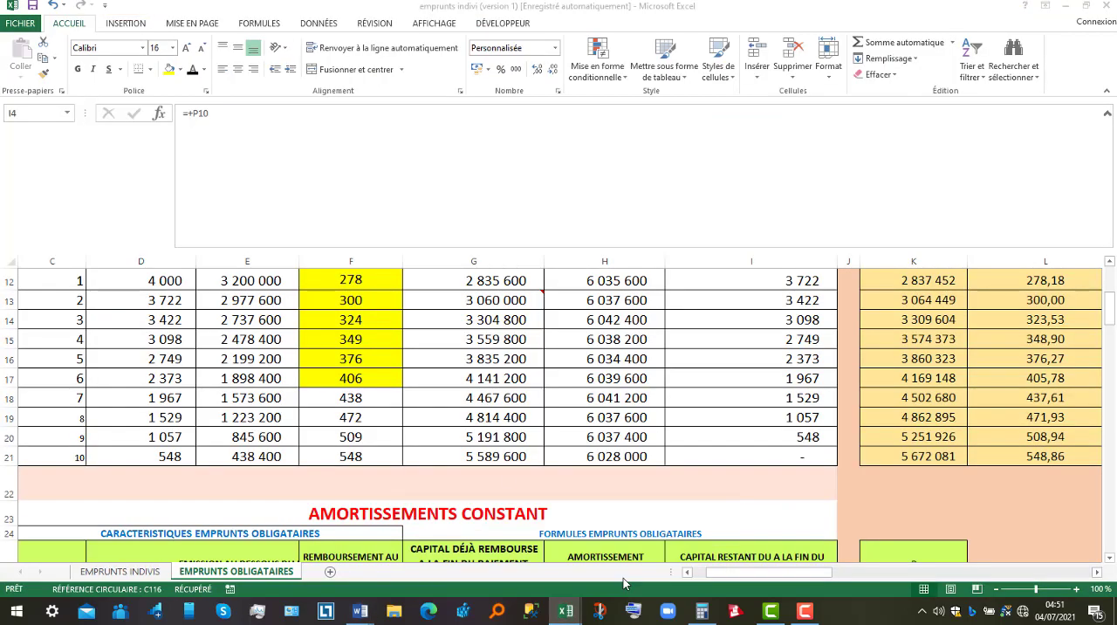
{"action": "left_click_drag", "start_coordinate": [371, 398], "coordinate": [371, 448]}
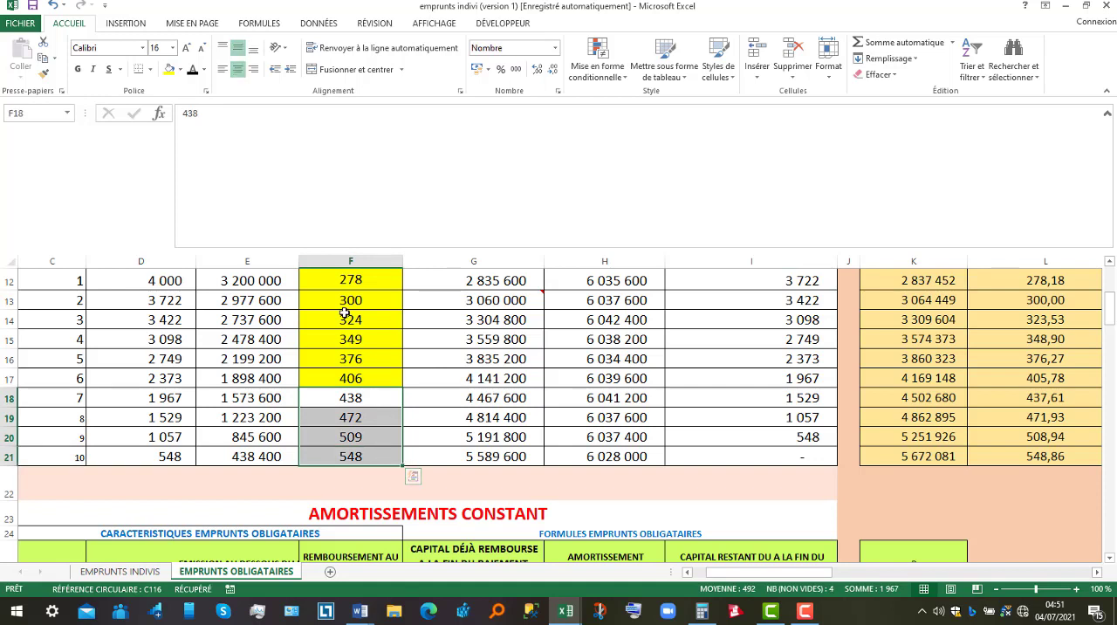
{"action": "left_click_drag", "start_coordinate": [343, 279], "coordinate": [352, 374]}
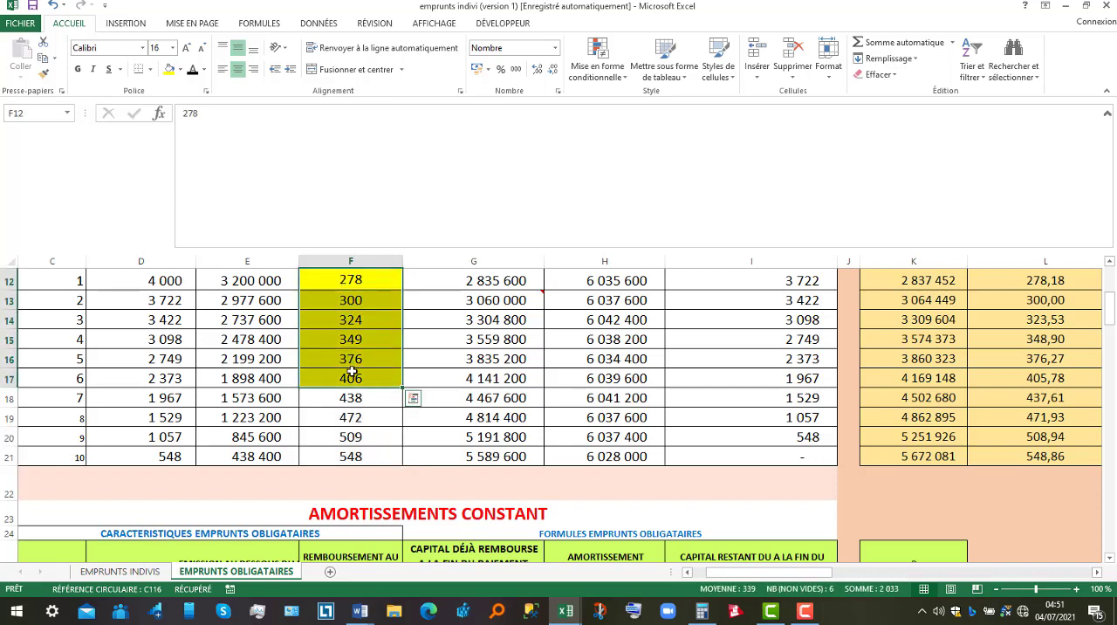
Switch to the emprunt obligataires document in Word and subtract 2031 from 4000 in Calculator.
{"action": "left_click", "coordinate": [367, 612]}
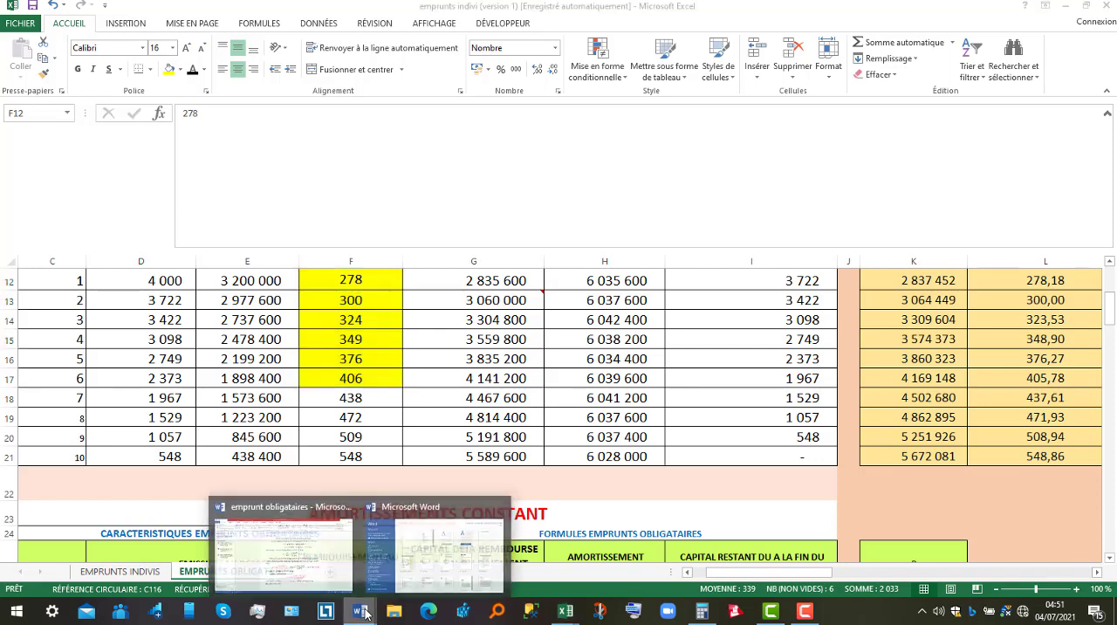
{"action": "left_click", "coordinate": [316, 544]}
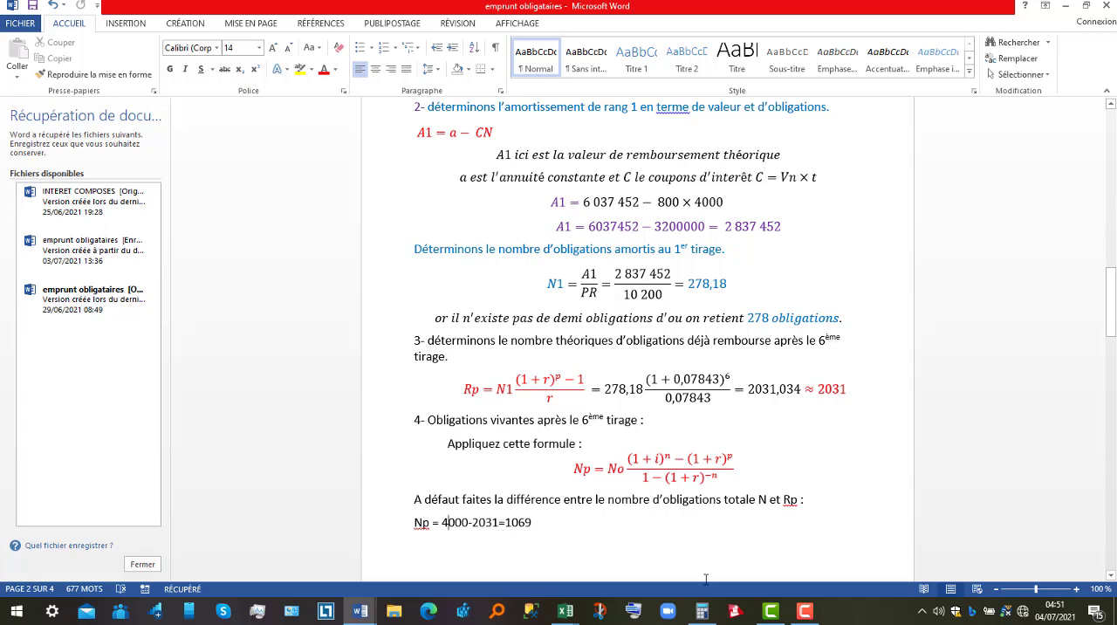
{"action": "left_click", "coordinate": [700, 613]}
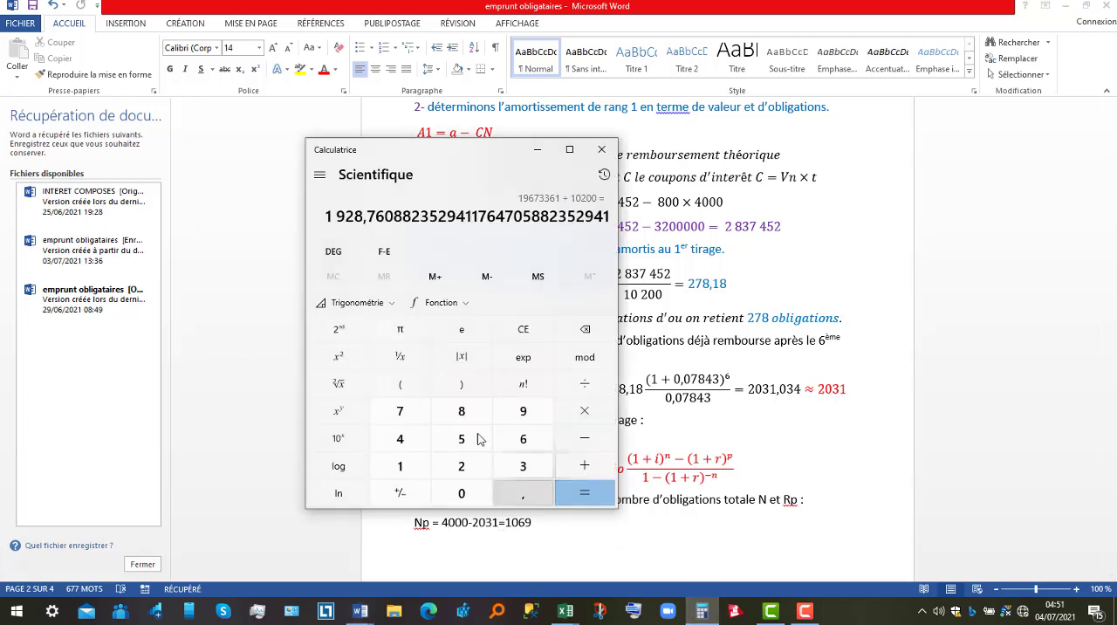
{"action": "left_click", "coordinate": [526, 328]}
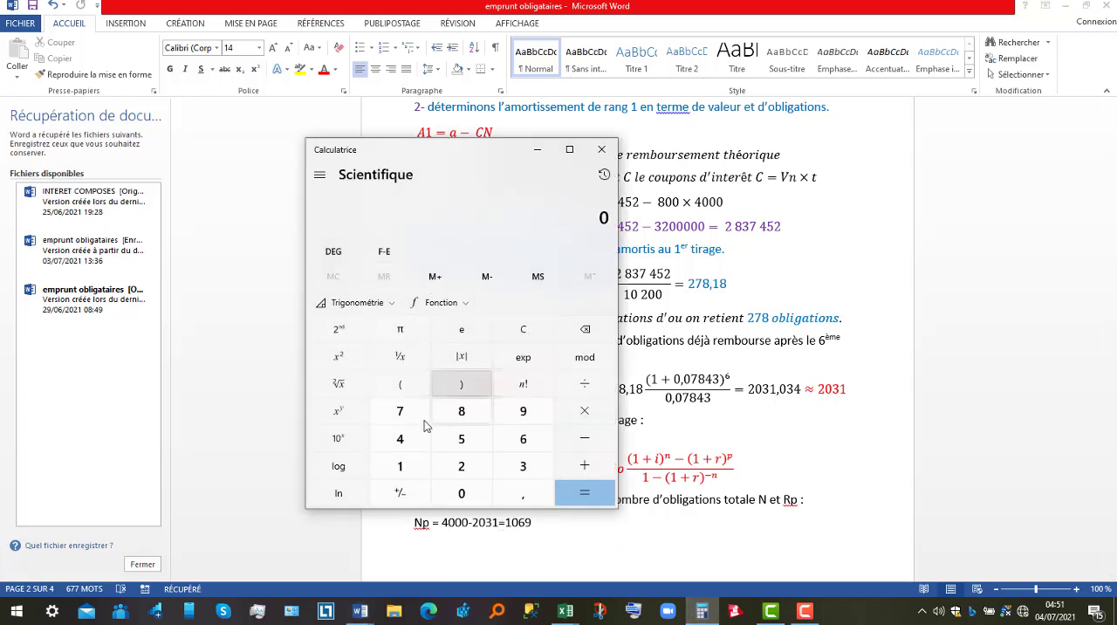
{"action": "left_click", "coordinate": [397, 440]}
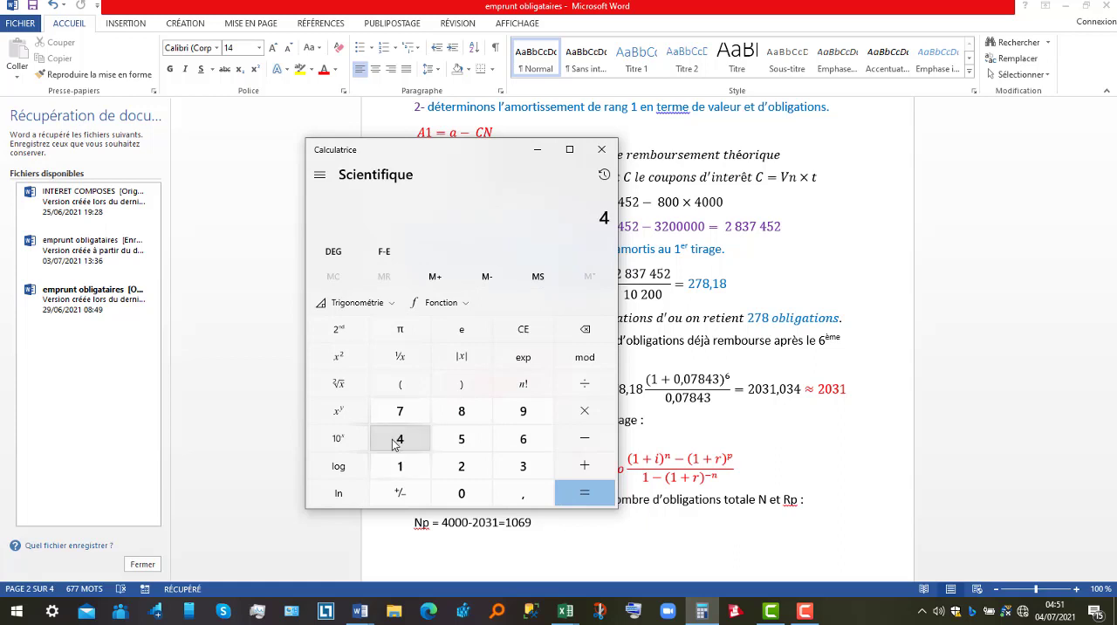
{"action": "left_click", "coordinate": [464, 494]}
{"action": "left_click", "coordinate": [463, 494]}
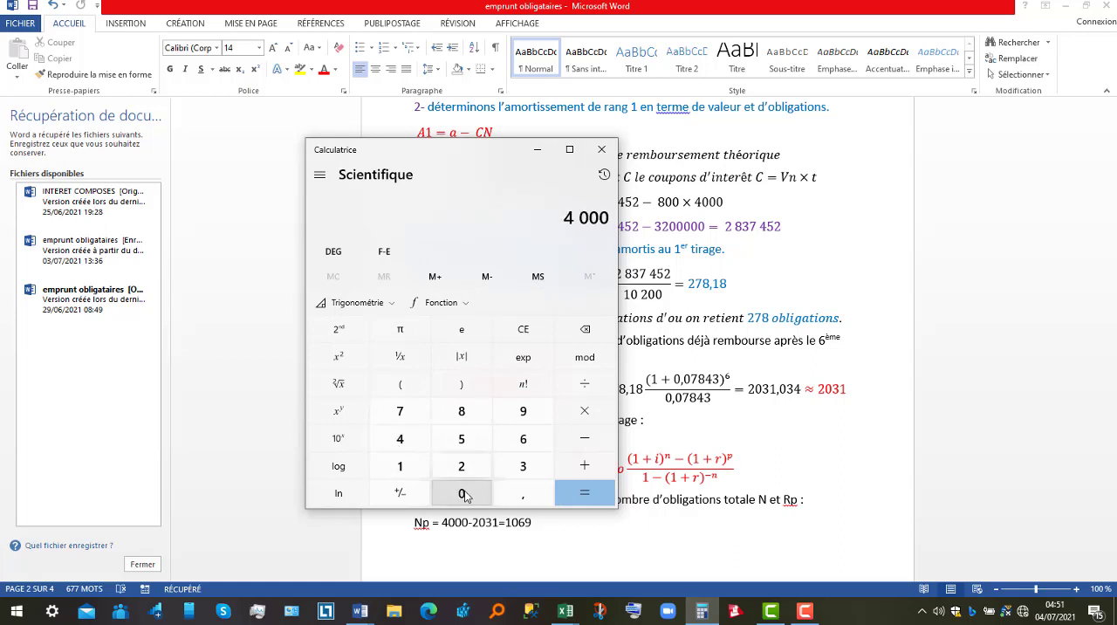
{"action": "left_click", "coordinate": [598, 440]}
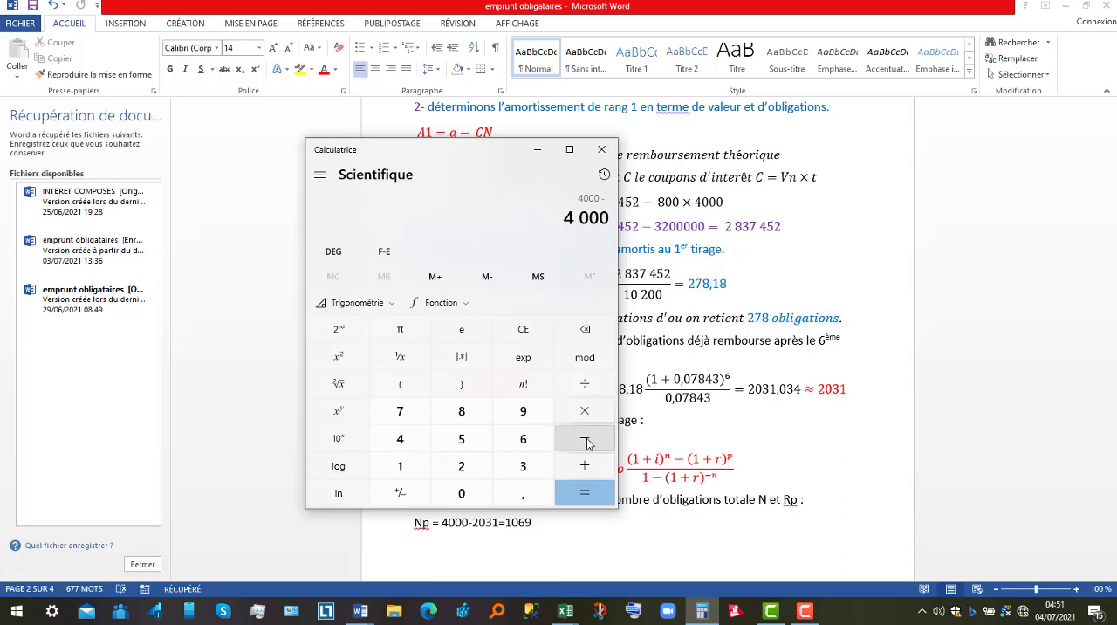
{"action": "left_click", "coordinate": [464, 467]}
{"action": "left_click", "coordinate": [465, 495]}
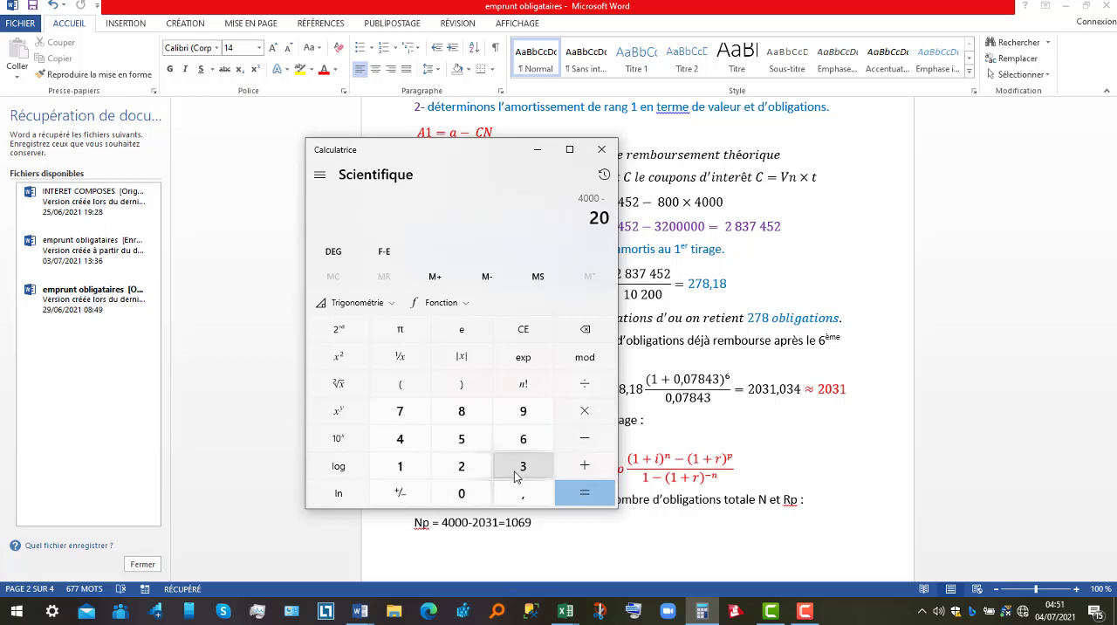
{"action": "left_click", "coordinate": [521, 472]}
{"action": "left_click", "coordinate": [418, 472]}
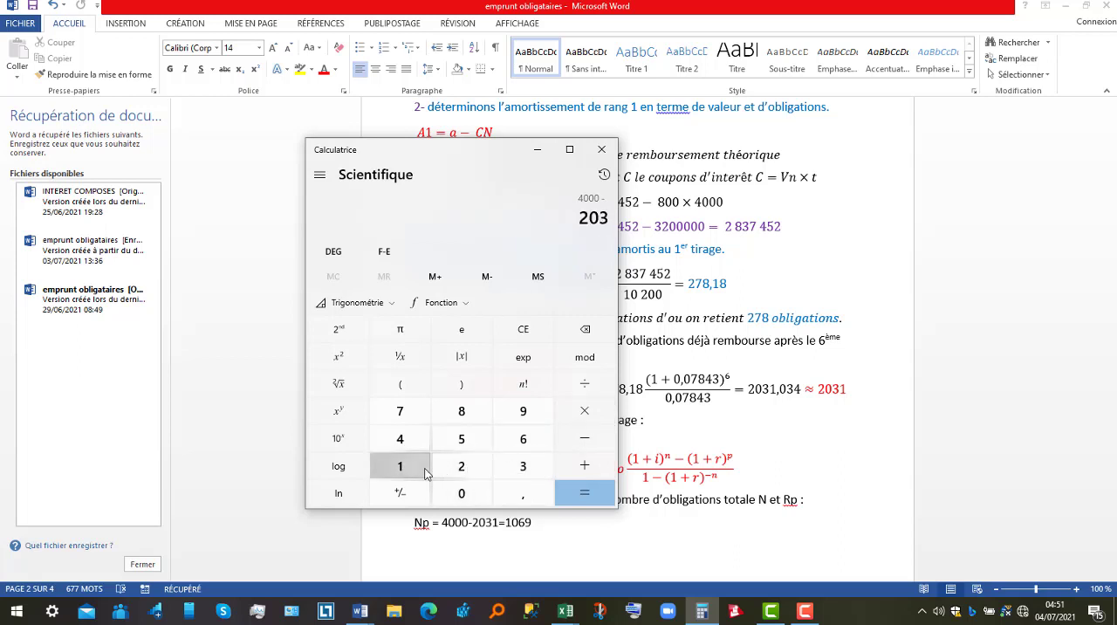
{"action": "left_click", "coordinate": [584, 493]}
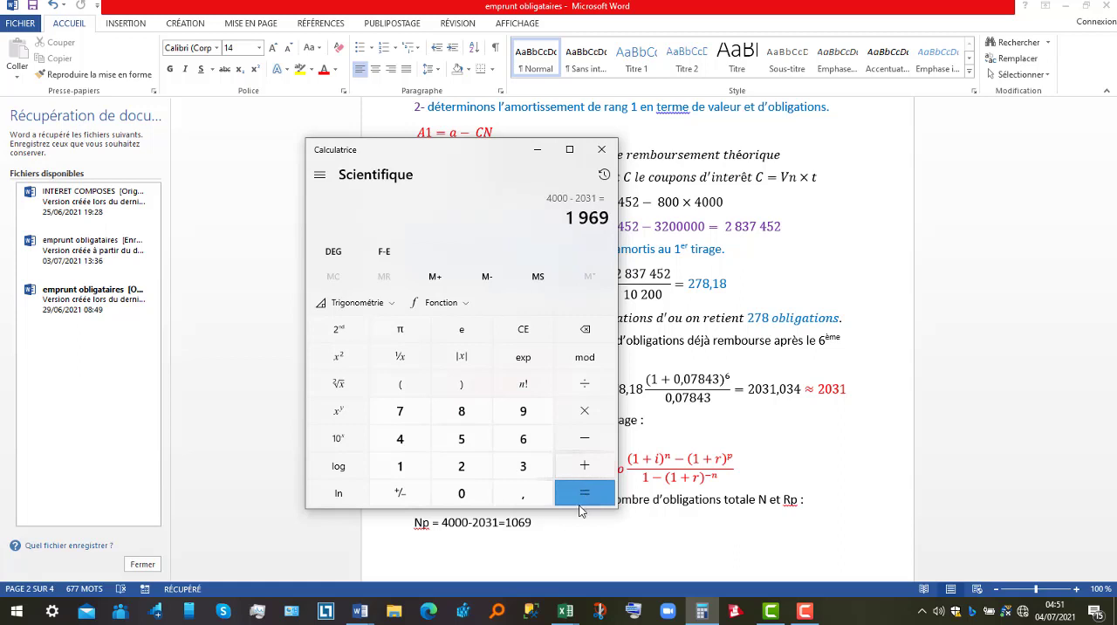
Correct the result of the Np = 4000-2031 line to "1969 obligations" and keep the section 5 heading on a separate line.
{"action": "left_click", "coordinate": [537, 525]}
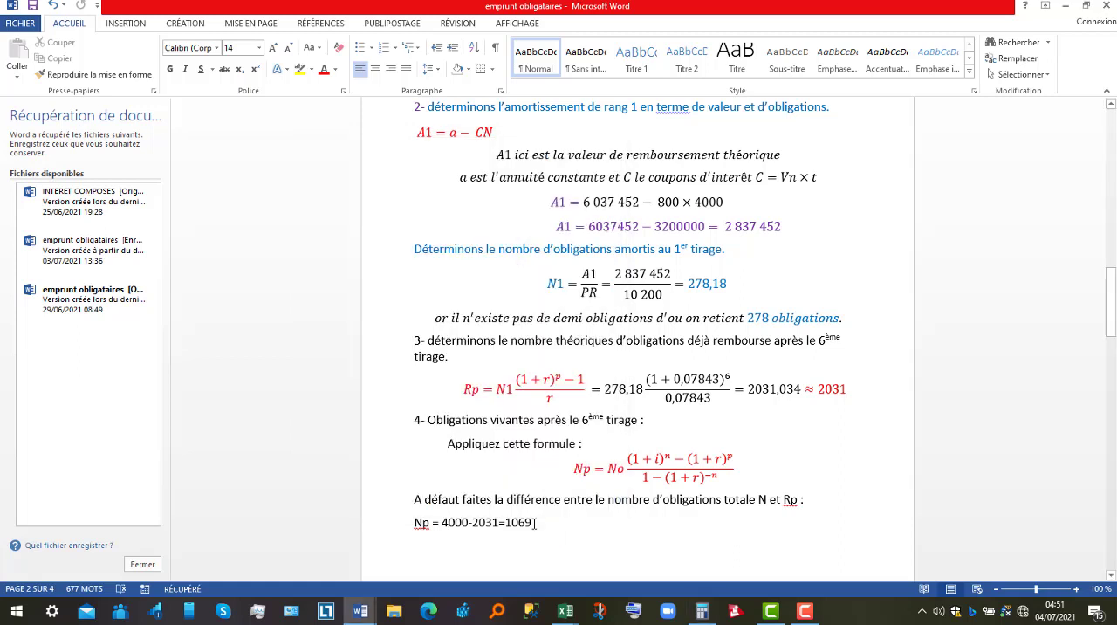
{"action": "double_click", "coordinate": [535, 524]}
{"action": "key", "text": "Delete"}
{"action": "key", "text": "BackSpace"}
{"action": "key", "text": "BackSpace"}
{"action": "key", "text": "BackSpace"}
{"action": "key", "text": "BackSpace"}
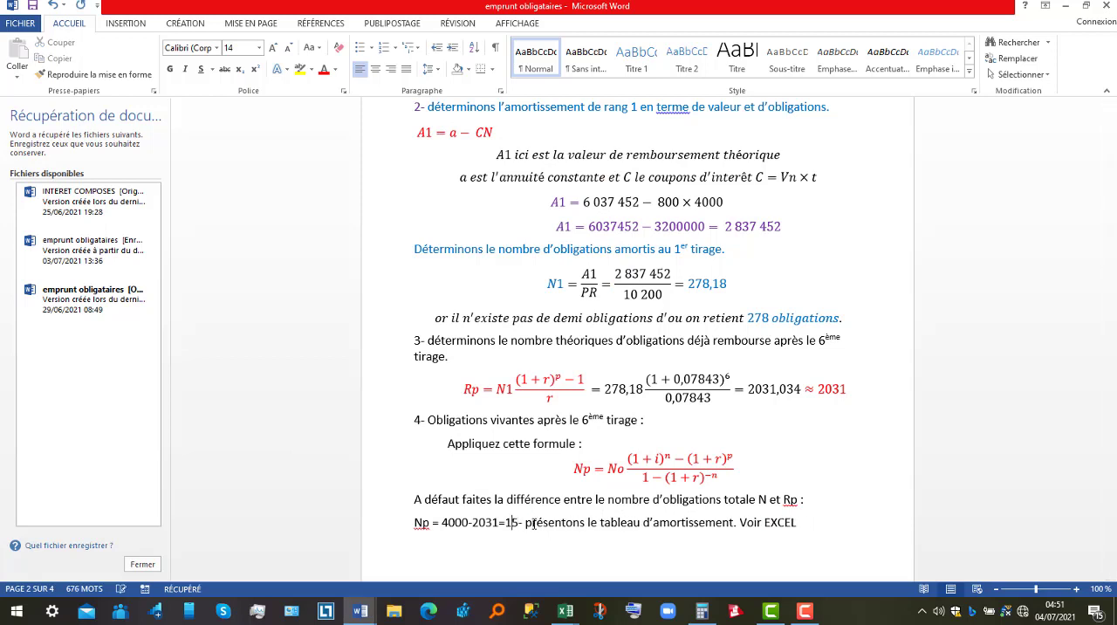
{"action": "type", "text": "1969"}
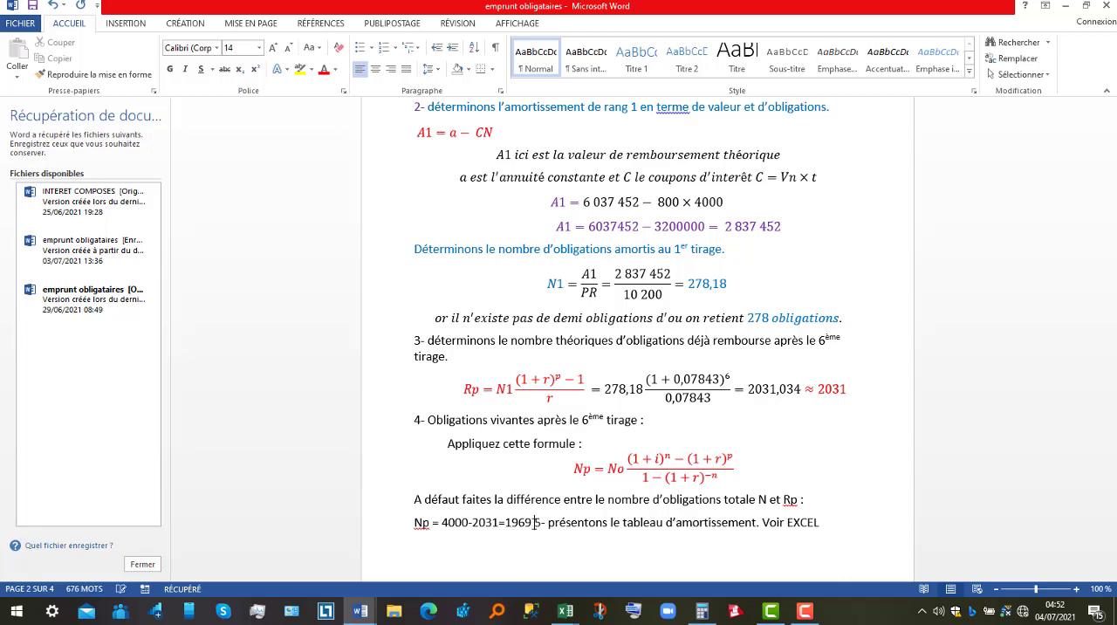
{"action": "type", "text": " oblig"}
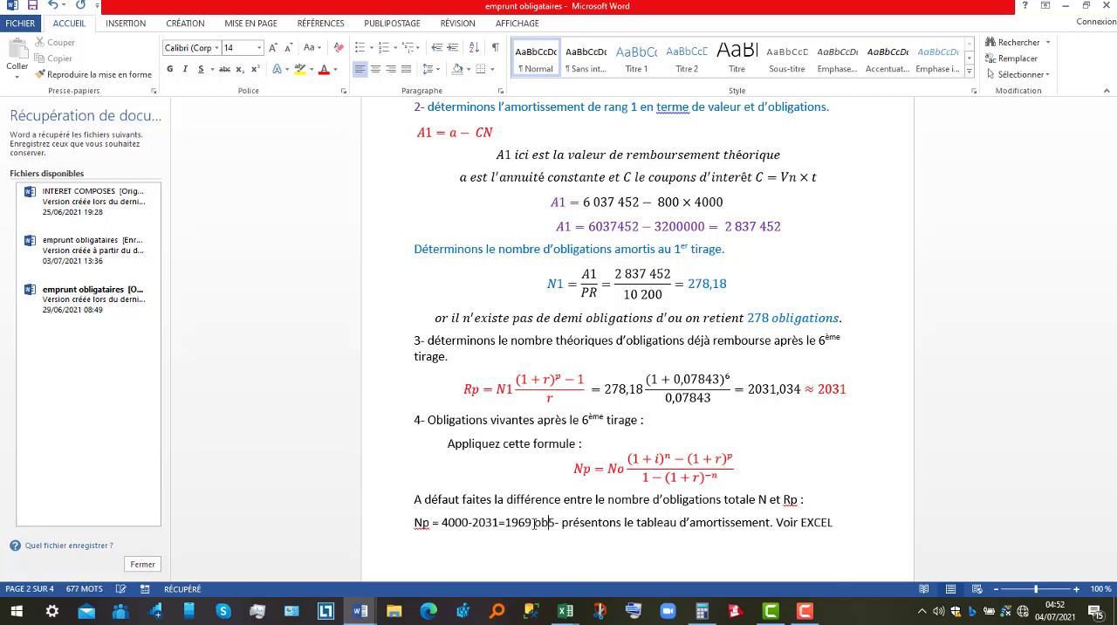
{"action": "type", "text": "ations"}
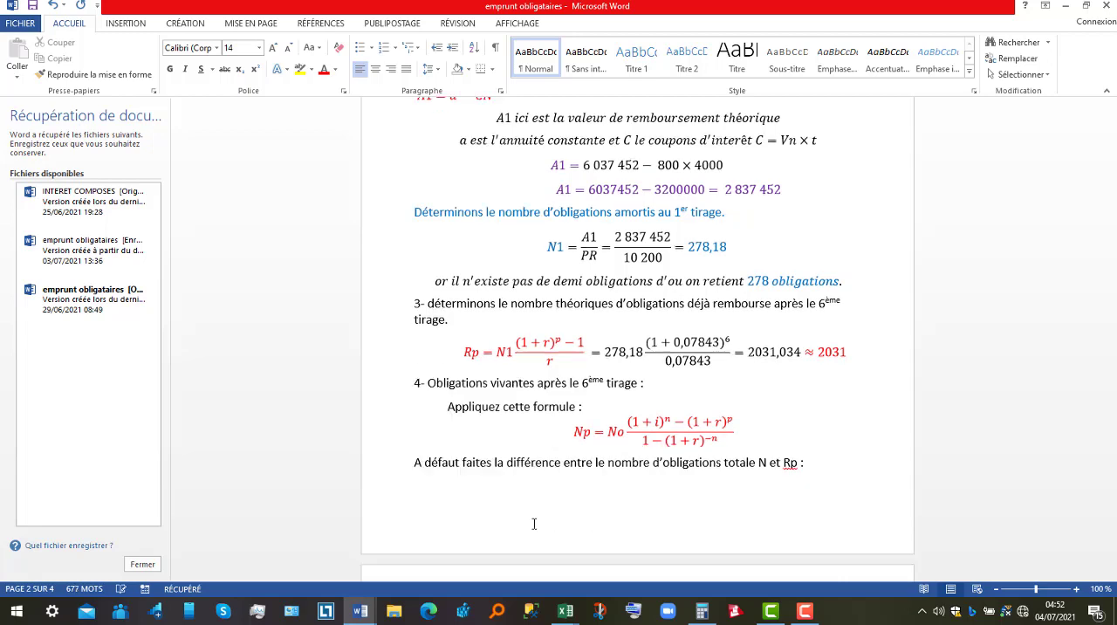
{"action": "key", "text": "Return"}
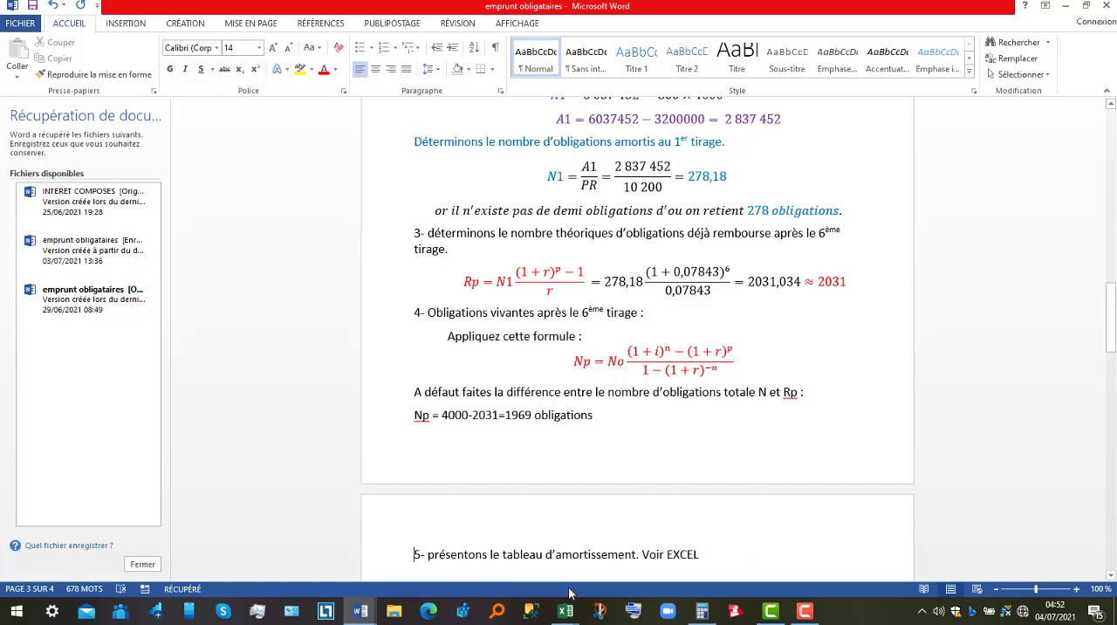
Return to the Excel workbook and examine the remaining-capital formula, the redeemed bonds of period 7 and the outstanding bonds of period 6.
{"action": "mouse_move", "coordinate": [565, 611]}
{"action": "left_click", "coordinate": [623, 571]}
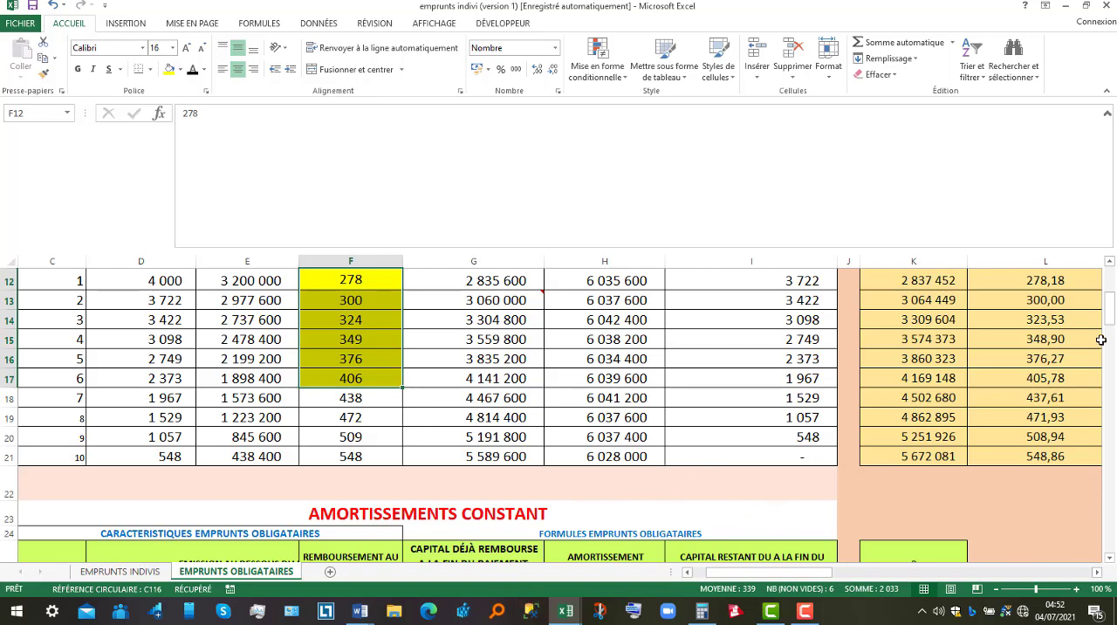
{"action": "left_click_drag", "start_coordinate": [1112, 310], "coordinate": [1112, 260]}
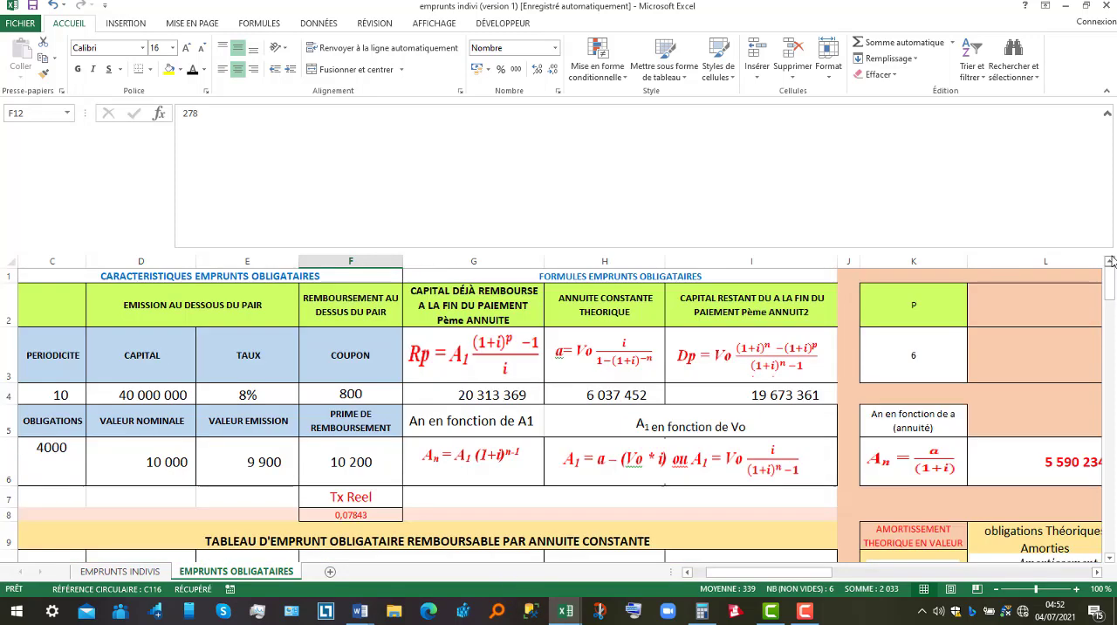
{"action": "left_click", "coordinate": [725, 361]}
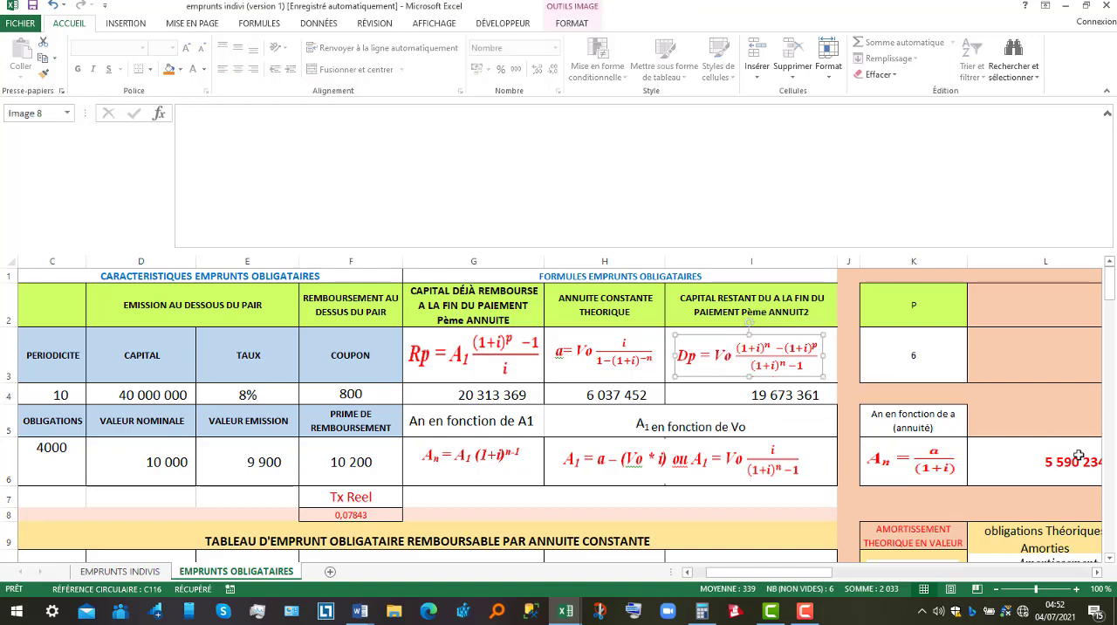
{"action": "left_click_drag", "start_coordinate": [1113, 295], "coordinate": [1114, 308]}
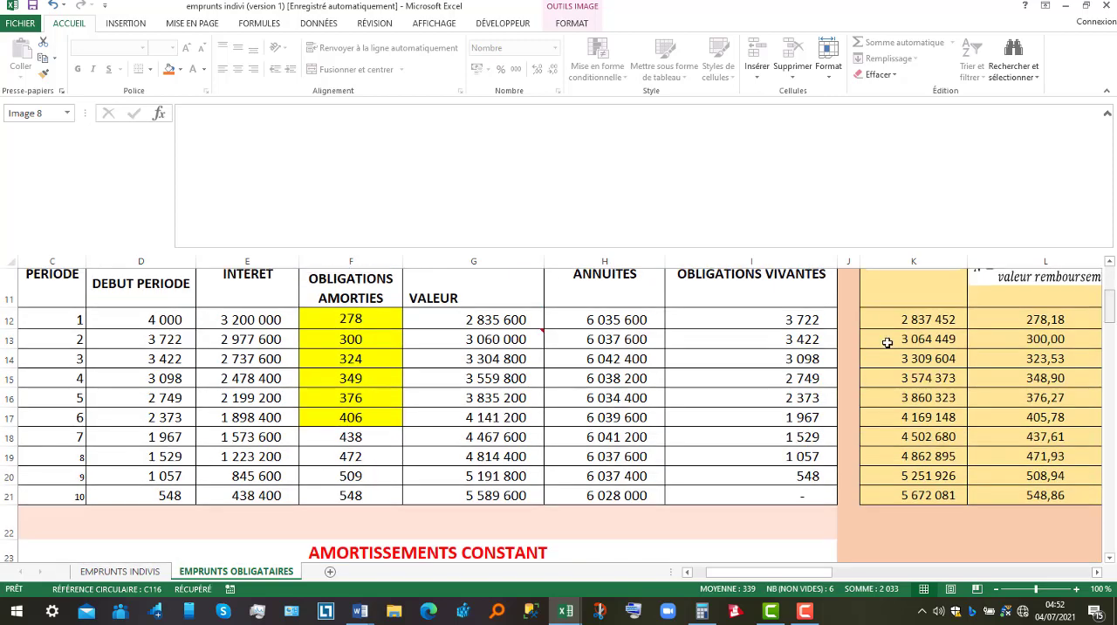
{"action": "left_click", "coordinate": [358, 439]}
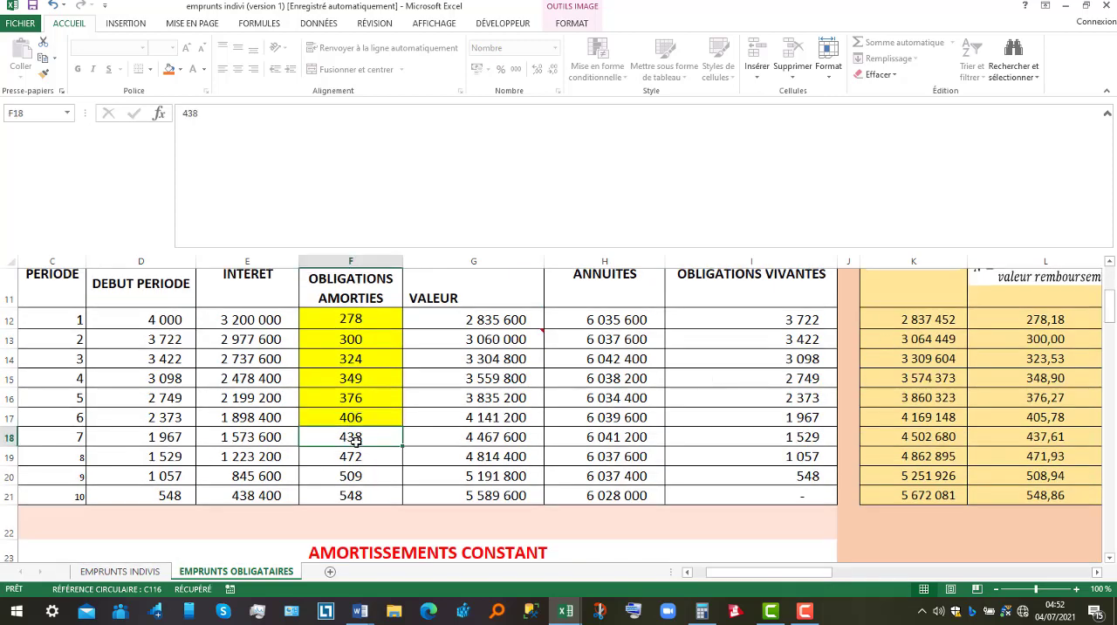
{"action": "left_click", "coordinate": [778, 422]}
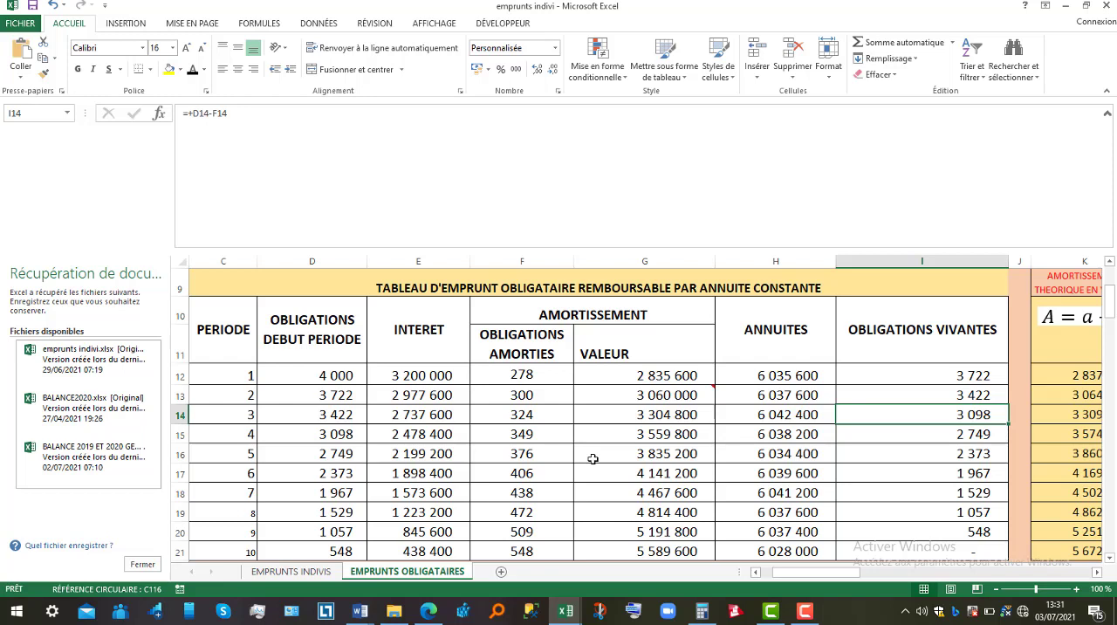
{"action": "left_click", "coordinate": [807, 610]}
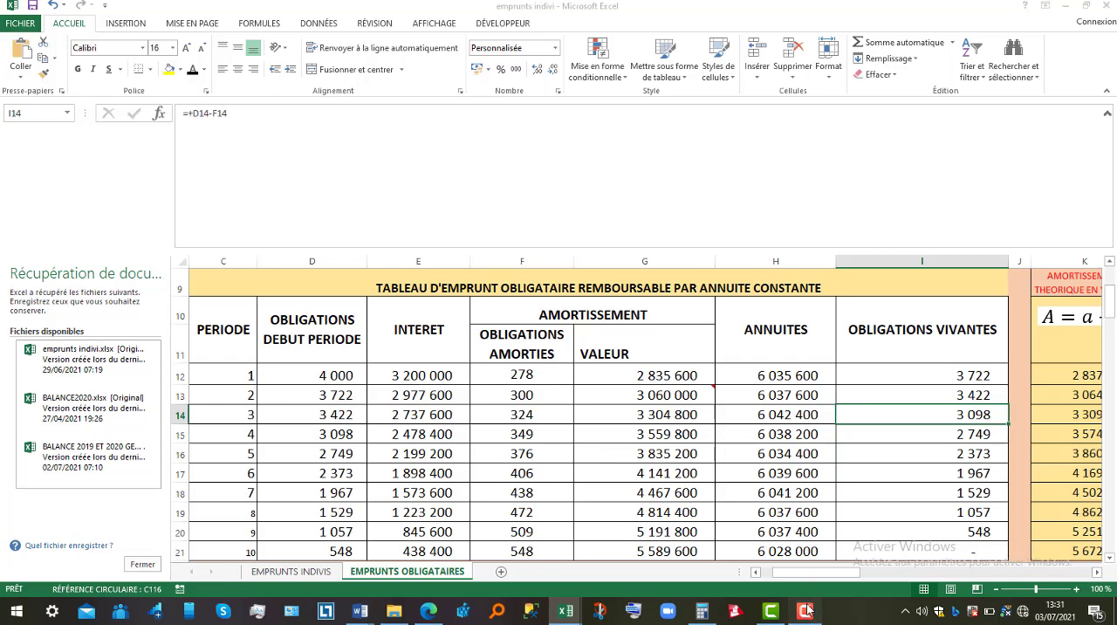
{"action": "left_click", "coordinate": [1088, 550]}
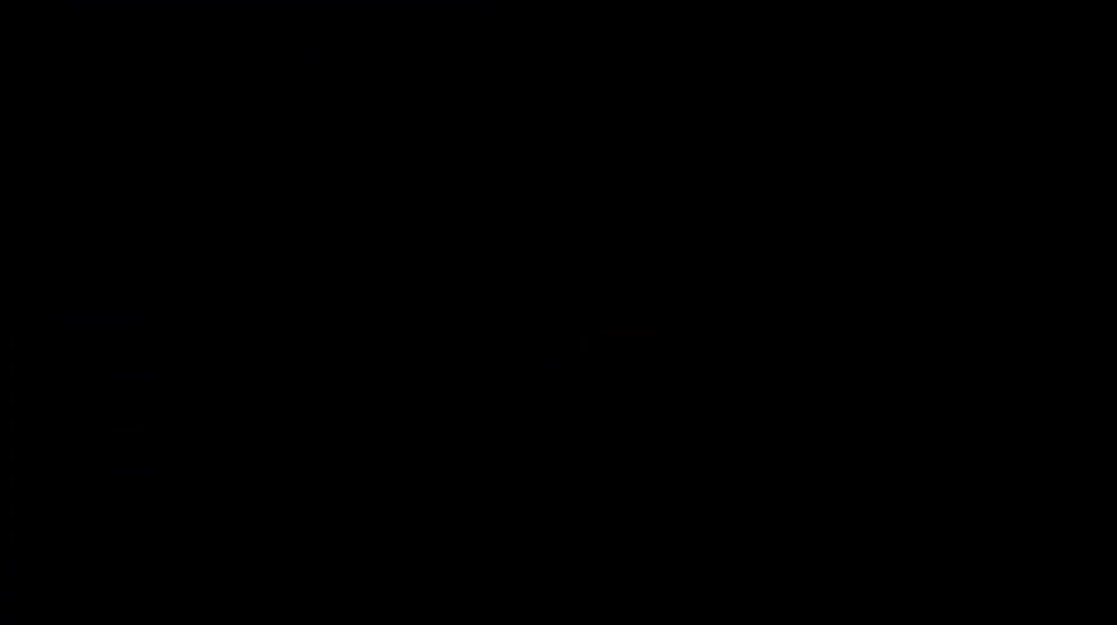